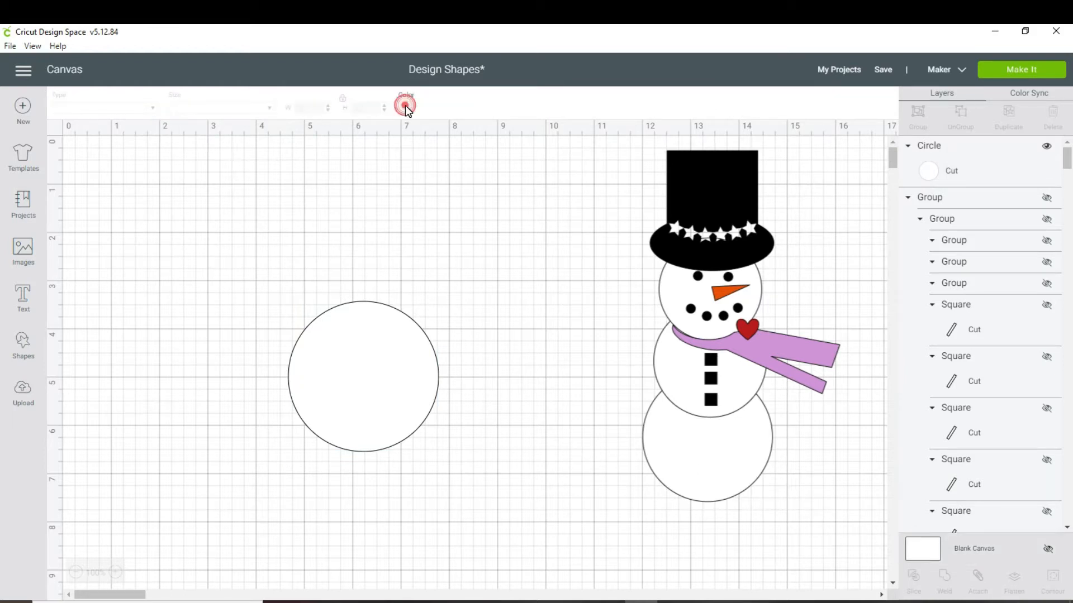
Step: Set the canvas background to light grey and enlarge the white circle to about 3.375 inches
{"action": "left_click", "coordinate": [405, 106]}
{"action": "left_click", "coordinate": [435, 246]}
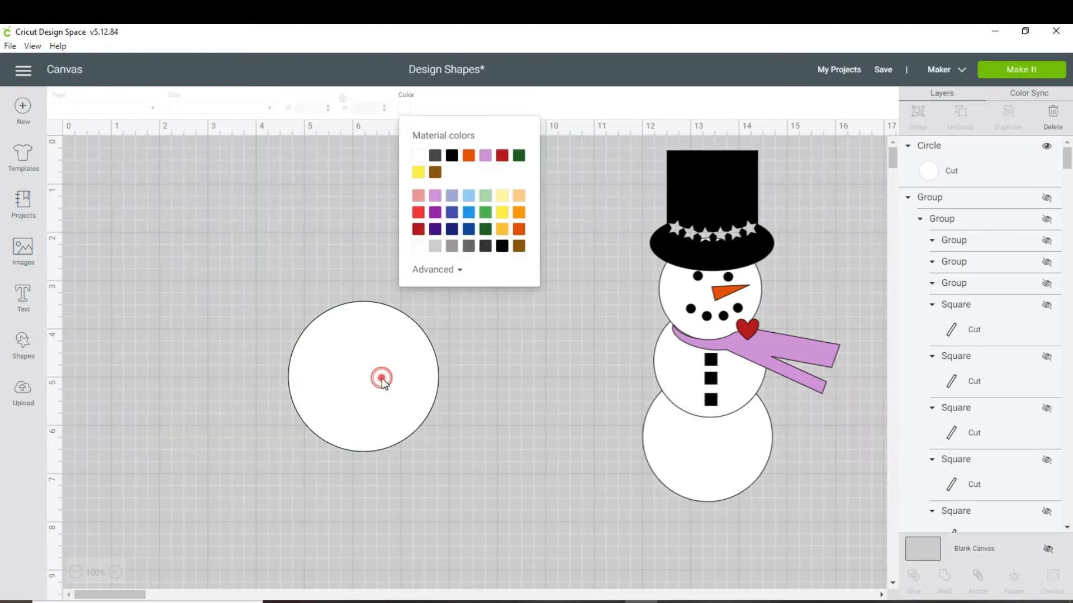
{"action": "left_click_drag", "start_coordinate": [382, 383], "coordinate": [359, 393]}
{"action": "left_click_drag", "start_coordinate": [425, 472], "coordinate": [438, 484]}
Step: Duplicate the circle, shrink the copy to about 3 inches and centre it overlapping the upper part of the base circle
{"action": "right_click", "coordinate": [356, 428]}
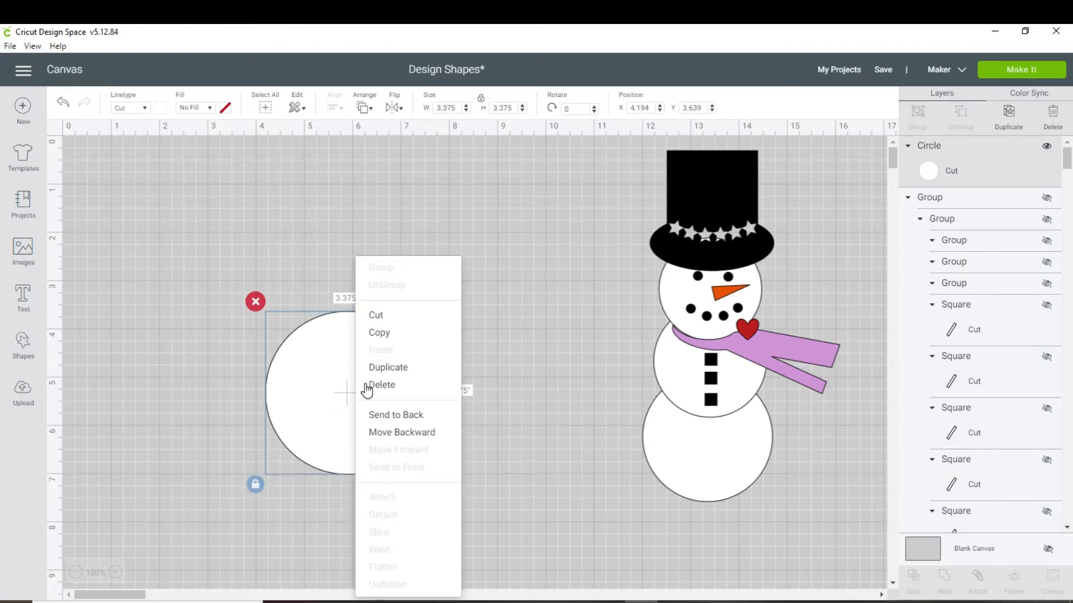
{"action": "left_click", "coordinate": [400, 367]}
{"action": "left_click", "coordinate": [396, 407]}
{"action": "left_click_drag", "start_coordinate": [396, 408], "coordinate": [366, 283]}
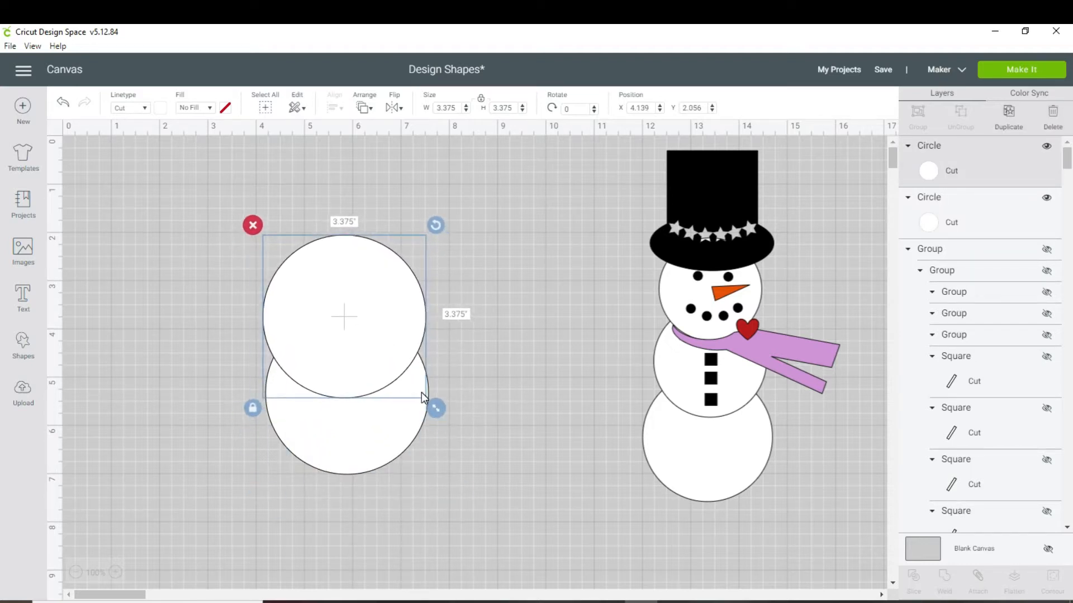
{"action": "left_click_drag", "start_coordinate": [435, 408], "coordinate": [419, 387]}
{"action": "mouse_move", "coordinate": [371, 335]}
{"action": "left_mouse_down"}
{"action": "mouse_move", "coordinate": [391, 343]}
{"action": "mouse_move", "coordinate": [384, 336]}
{"action": "left_mouse_up"}
{"action": "left_click", "coordinate": [384, 295]}
{"action": "left_click_drag", "start_coordinate": [384, 294], "coordinate": [384, 290]}
{"action": "left_click", "coordinate": [454, 350]}
{"action": "left_click", "coordinate": [383, 306]}
Step: Duplicate the middle circle, shrink the copy and centre it on top as the snowman's head
{"action": "right_click", "coordinate": [384, 308]}
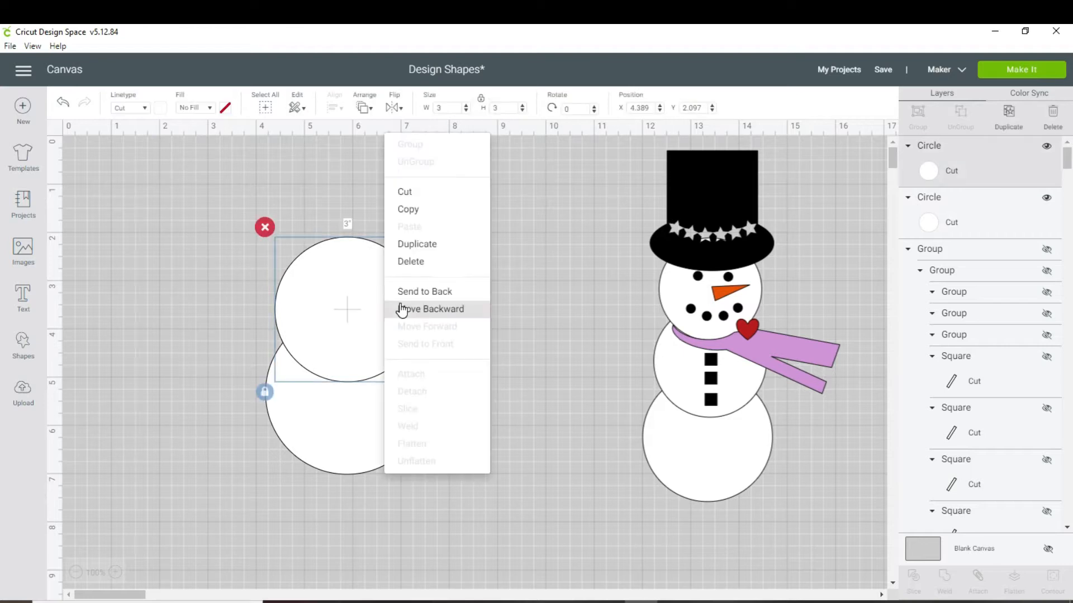
{"action": "left_click", "coordinate": [418, 251]}
{"action": "left_click_drag", "start_coordinate": [373, 301], "coordinate": [349, 182]}
{"action": "left_click_drag", "start_coordinate": [425, 307], "coordinate": [409, 288]}
{"action": "left_click_drag", "start_coordinate": [371, 235], "coordinate": [382, 237]}
{"action": "left_click", "coordinate": [482, 286]}
Step: Group the three body circles and move the group down to about X 4.069, Y 1.5
{"action": "left_click_drag", "start_coordinate": [271, 172], "coordinate": [441, 532]}
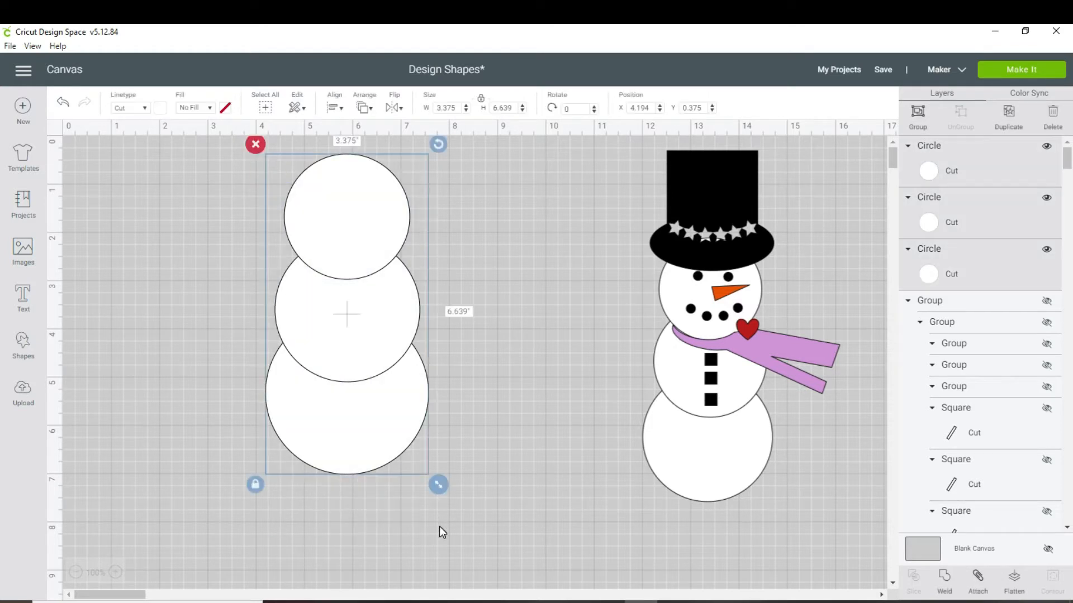
{"action": "right_click", "coordinate": [384, 431]}
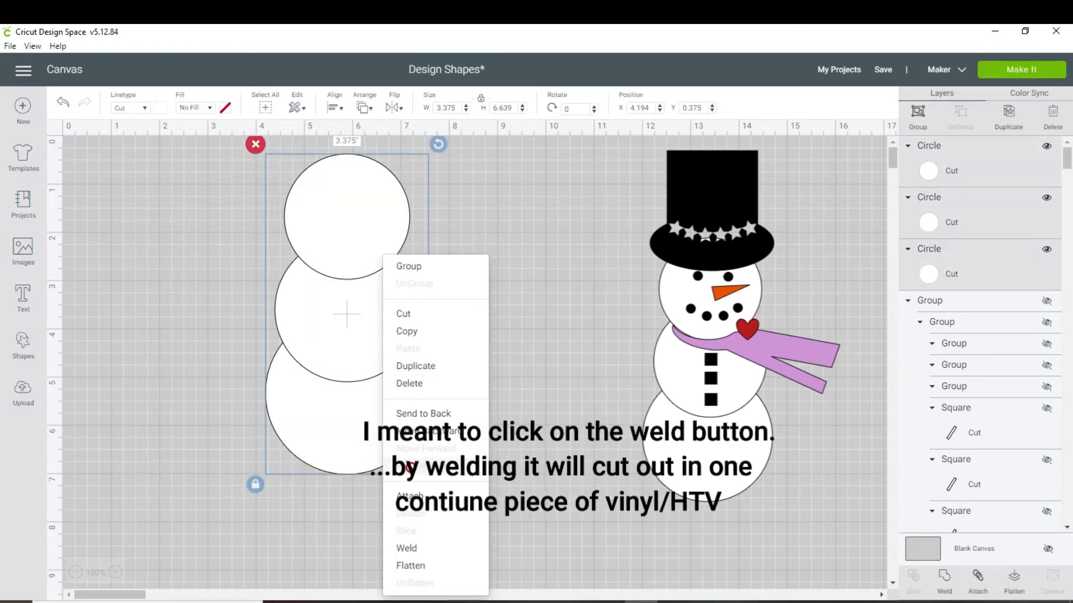
{"action": "left_click", "coordinate": [410, 266]}
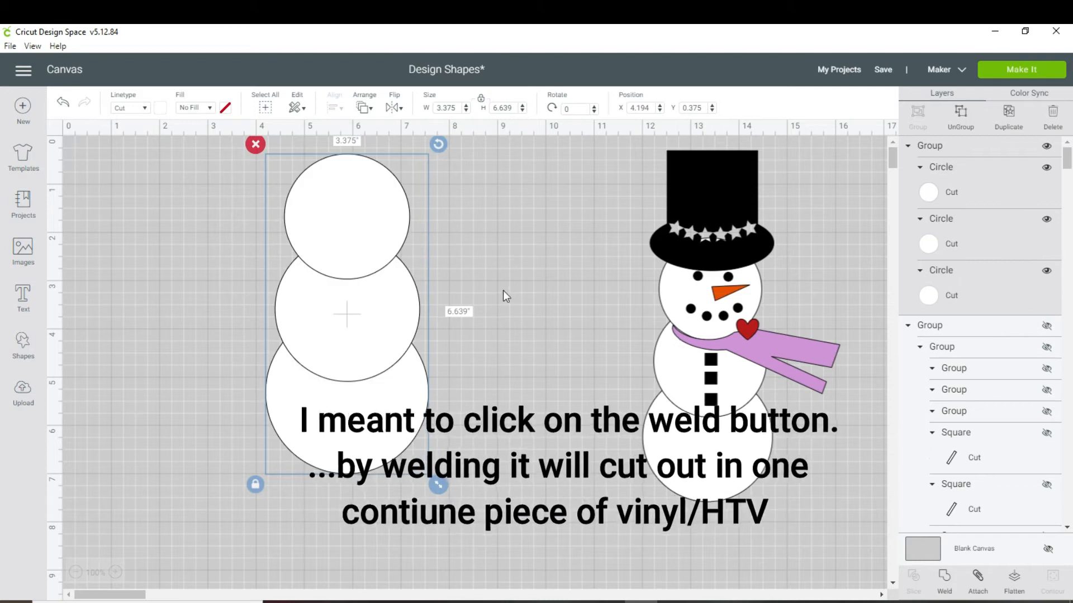
{"action": "left_click", "coordinate": [441, 299]}
{"action": "left_click_drag", "start_coordinate": [377, 305], "coordinate": [373, 367]}
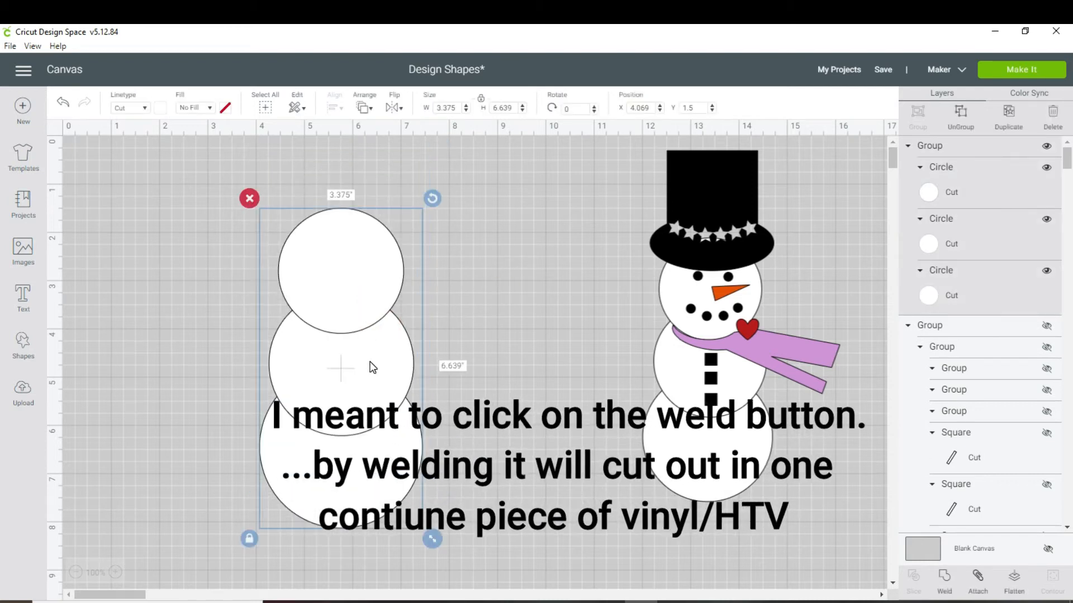
{"action": "left_click", "coordinate": [495, 350]}
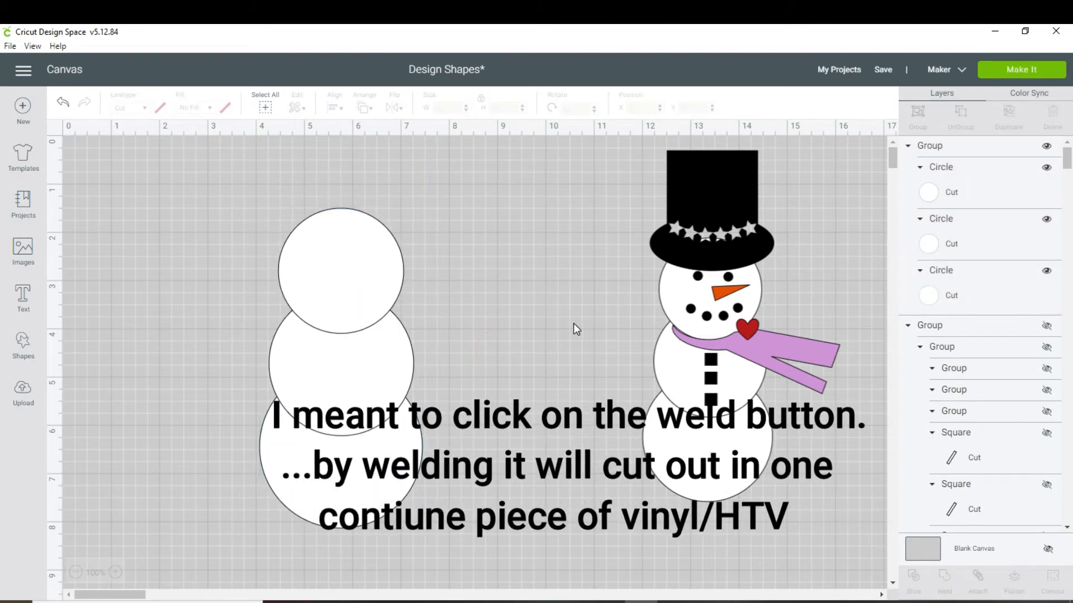
Step: Ungroup the finished sample snowman and move its purple scarf into the space between the two snowmen
{"action": "left_click", "coordinate": [734, 344]}
{"action": "left_click", "coordinate": [1052, 116]}
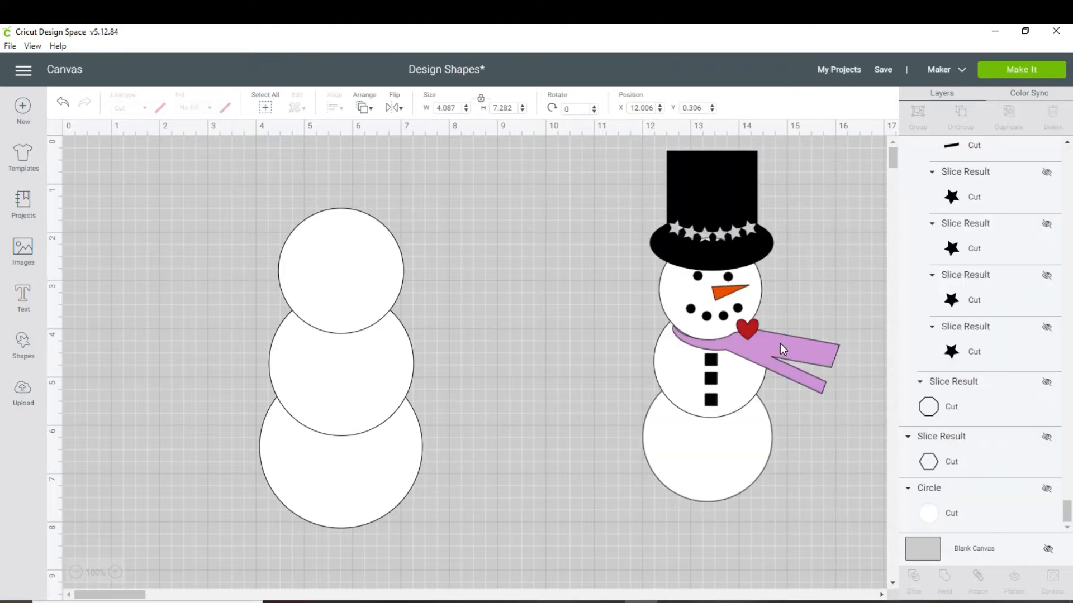
{"action": "left_click", "coordinate": [780, 377]}
{"action": "left_click_drag", "start_coordinate": [779, 352], "coordinate": [563, 219]}
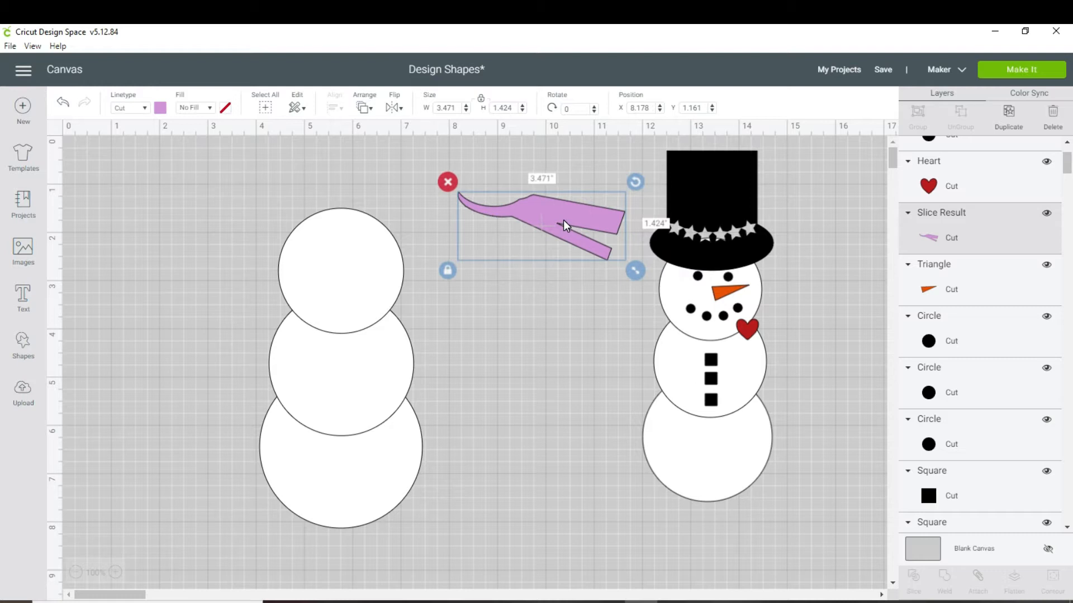
Step: Move the new snowman body left to about X 2.444
{"action": "left_click", "coordinate": [372, 331]}
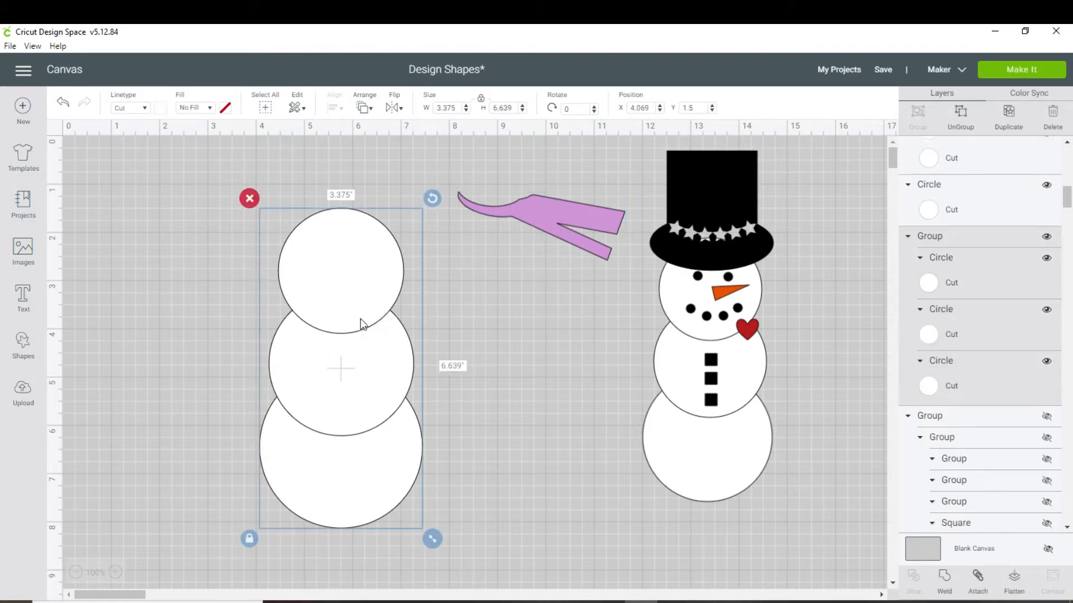
{"action": "left_click_drag", "start_coordinate": [333, 363], "coordinate": [222, 359]}
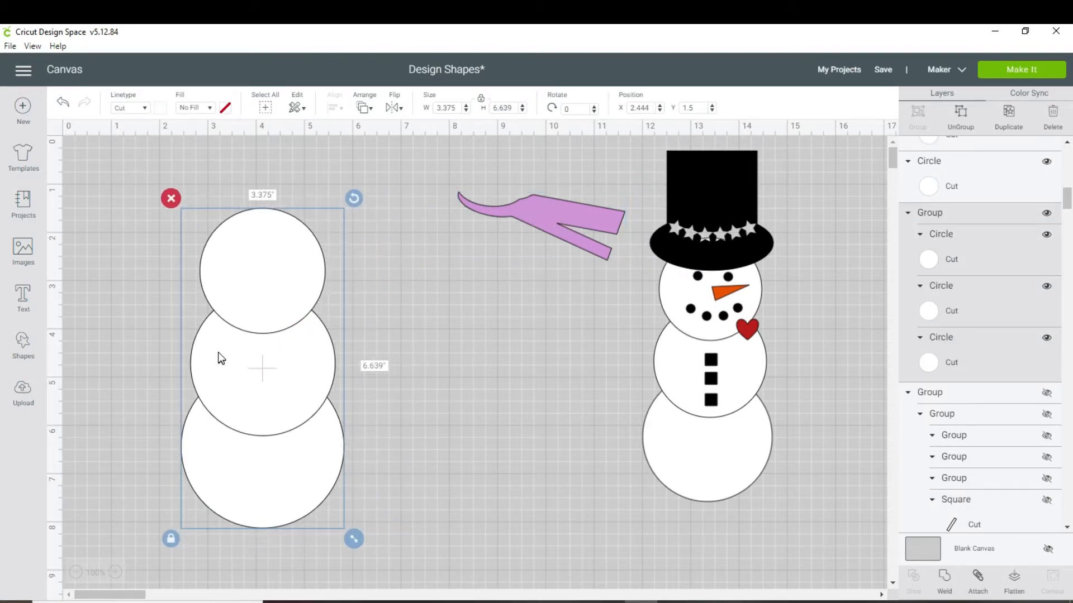
Step: Insert a square beside the new snowman body and reshape it with unlocked proportions into a bar about 3.903 by 0.625 inches
{"action": "left_click", "coordinate": [26, 348]}
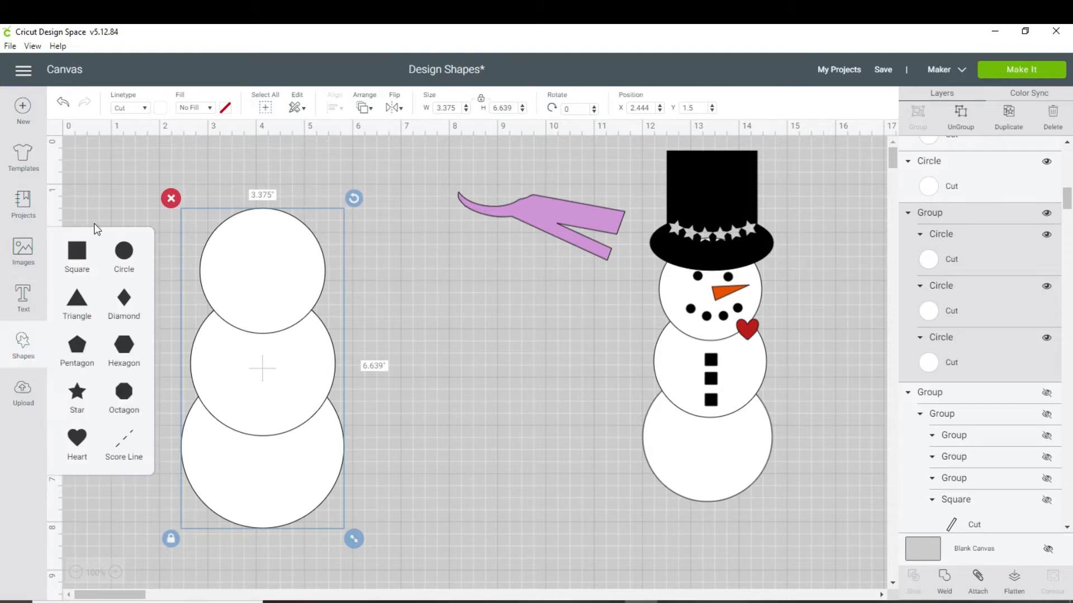
{"action": "left_click", "coordinate": [86, 250]}
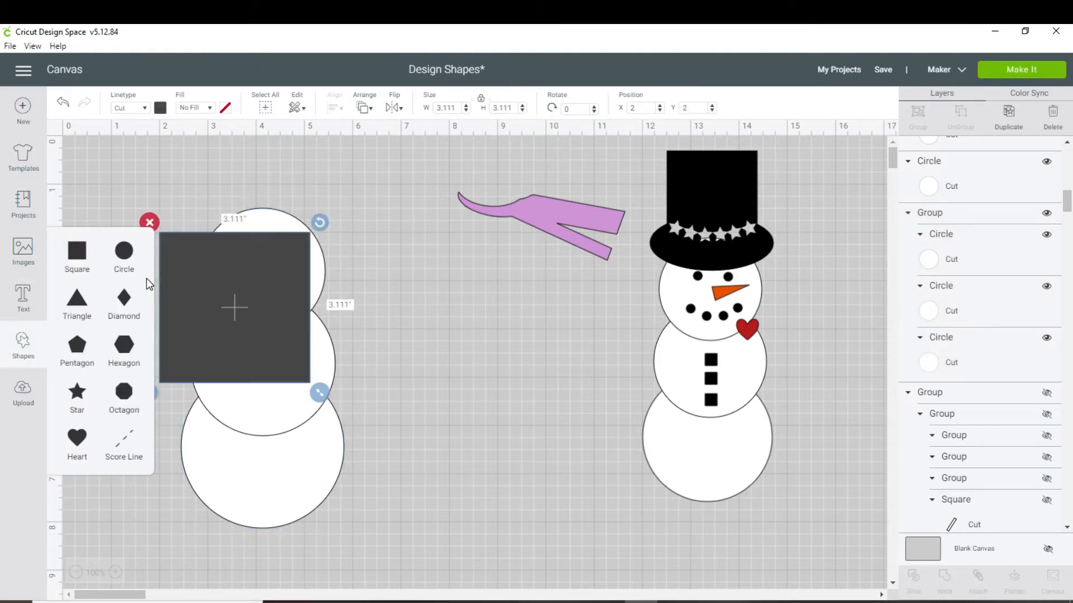
{"action": "left_click_drag", "start_coordinate": [299, 352], "coordinate": [529, 373]}
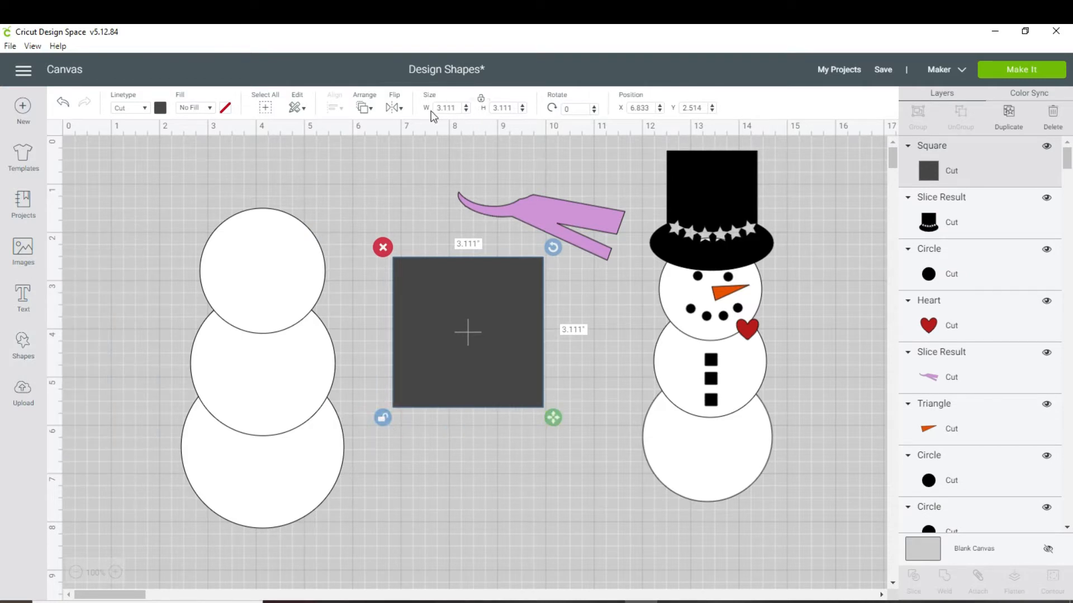
{"action": "left_click_drag", "start_coordinate": [554, 422], "coordinate": [561, 330]}
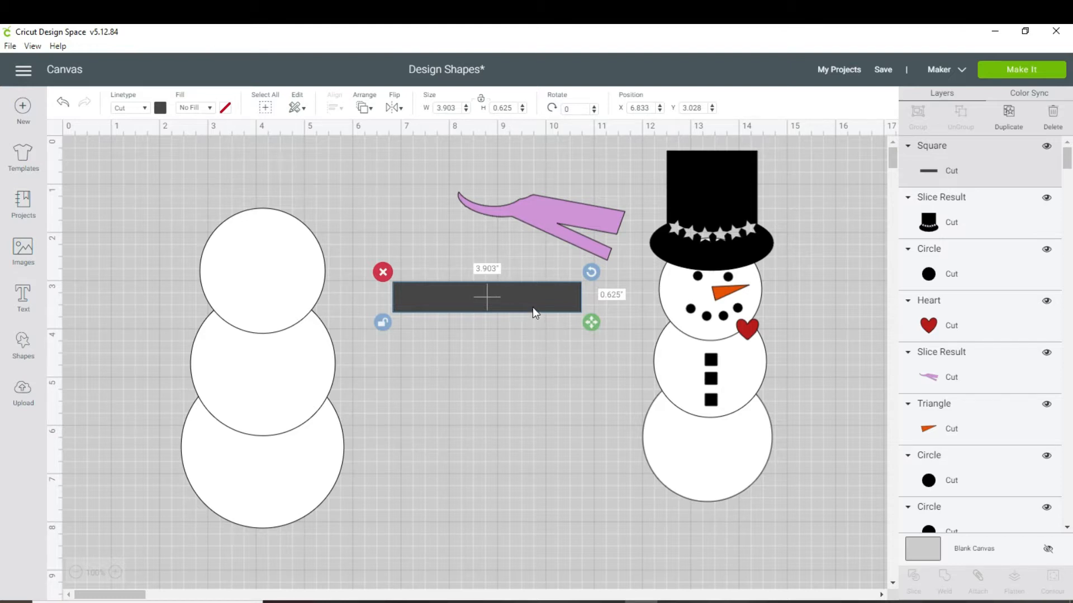
Step: Duplicate the dark bar and reduce the copy's height to about 0.375 inches with unlocked proportions
{"action": "right_click", "coordinate": [457, 296]}
{"action": "left_click", "coordinate": [483, 236]}
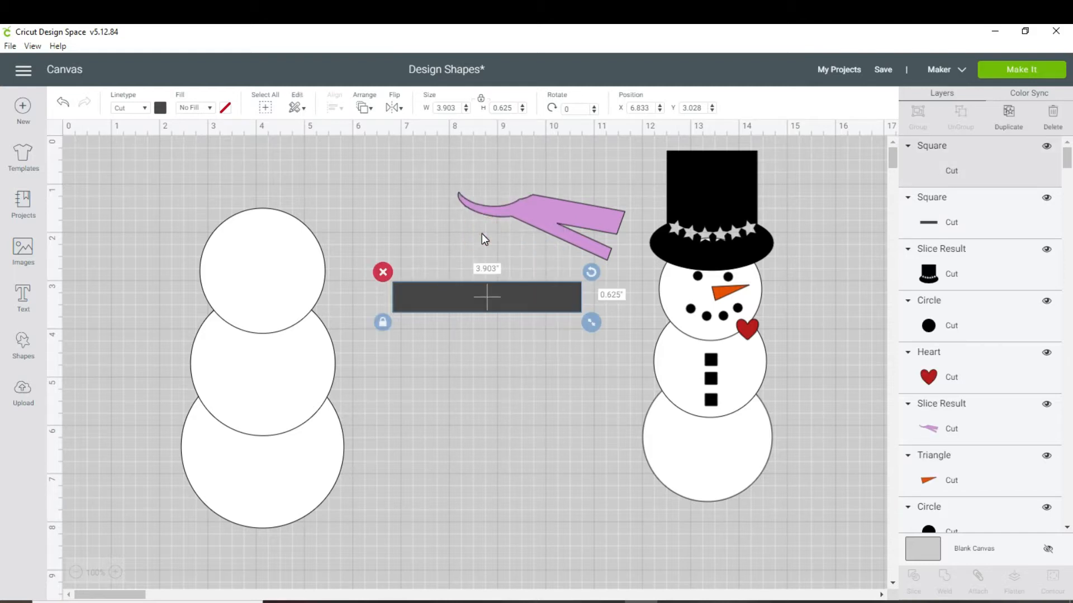
{"action": "left_click", "coordinate": [407, 346]}
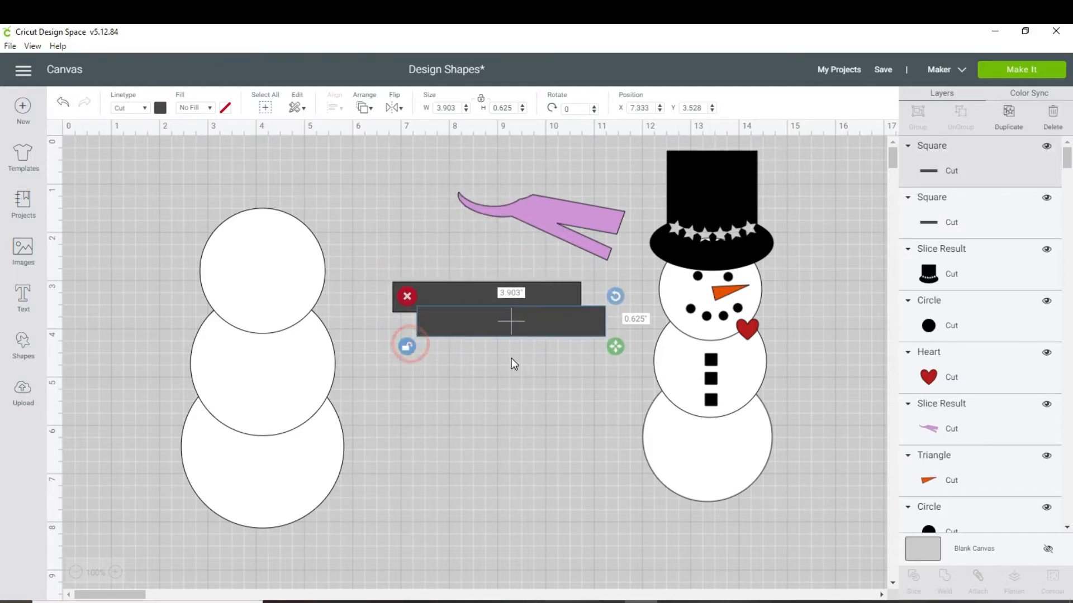
{"action": "left_click_drag", "start_coordinate": [619, 344], "coordinate": [619, 332]}
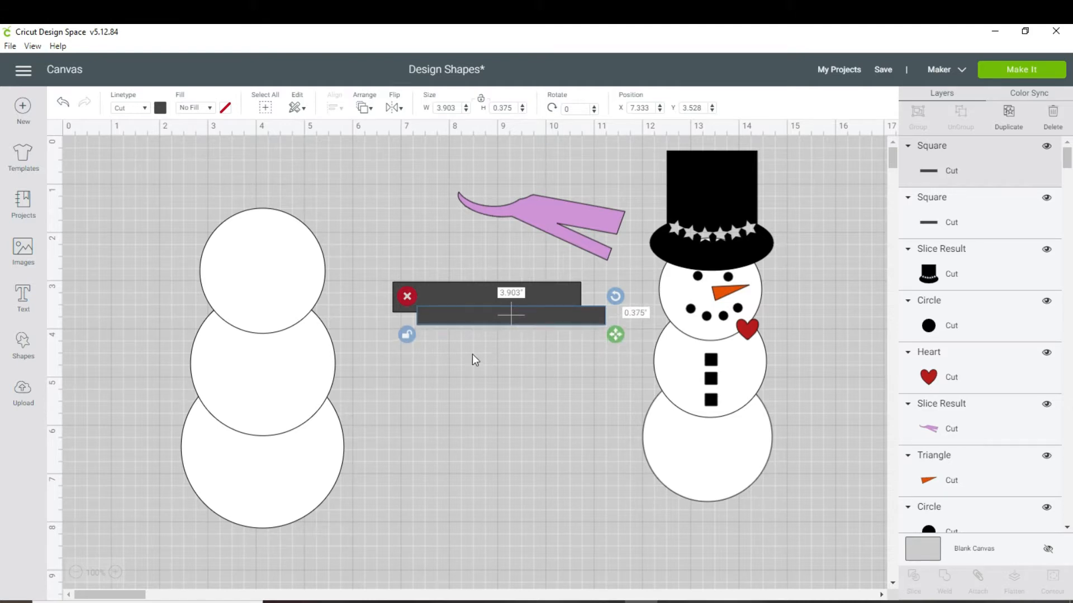
Step: Rotate the thinner bar to about 12.45 degrees and place it over the wider bar so their ends fork like scarf tails
{"action": "left_click", "coordinate": [407, 334]}
{"action": "left_click_drag", "start_coordinate": [615, 296], "coordinate": [554, 318]}
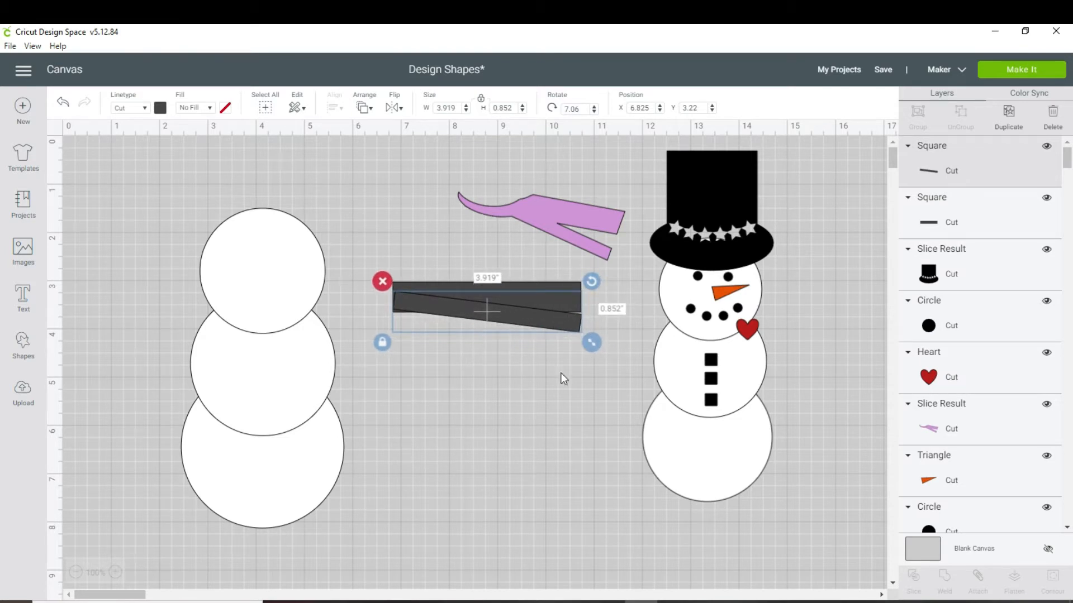
{"action": "left_click", "coordinate": [546, 383]}
{"action": "left_click", "coordinate": [573, 320]}
{"action": "left_click_drag", "start_coordinate": [592, 280], "coordinate": [591, 291]}
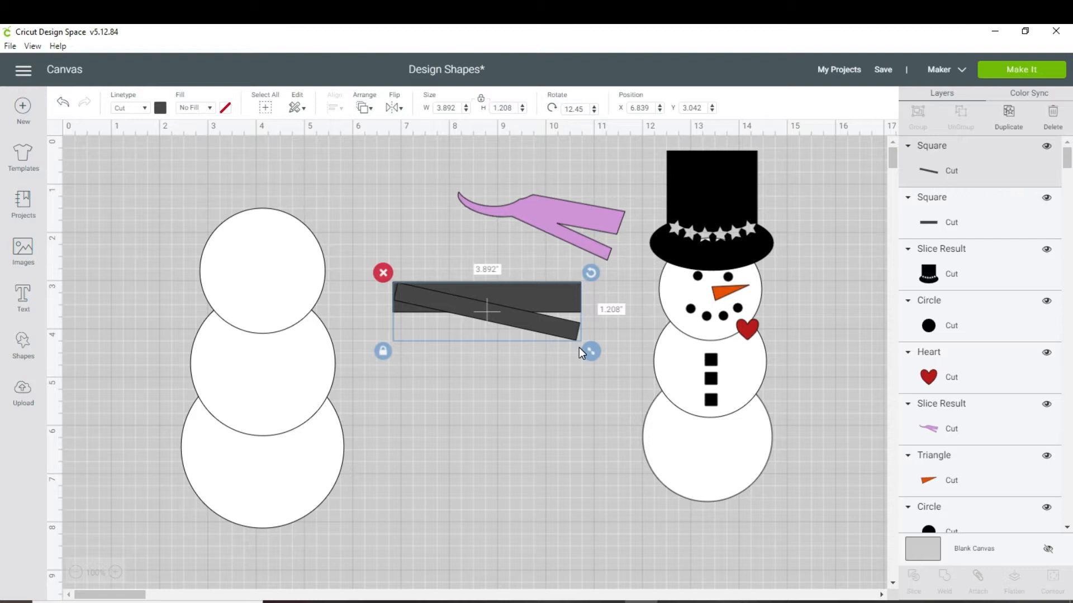
{"action": "mouse_move", "coordinate": [500, 293]}
{"action": "left_mouse_down"}
{"action": "mouse_move", "coordinate": [498, 307]}
{"action": "mouse_move", "coordinate": [505, 296]}
{"action": "left_mouse_up"}
Step: Weld the two overlapping bars into a single scarf-tail shape
{"action": "left_click", "coordinate": [491, 393]}
{"action": "left_click_drag", "start_coordinate": [388, 259], "coordinate": [414, 313]}
{"action": "right_click", "coordinate": [428, 308]}
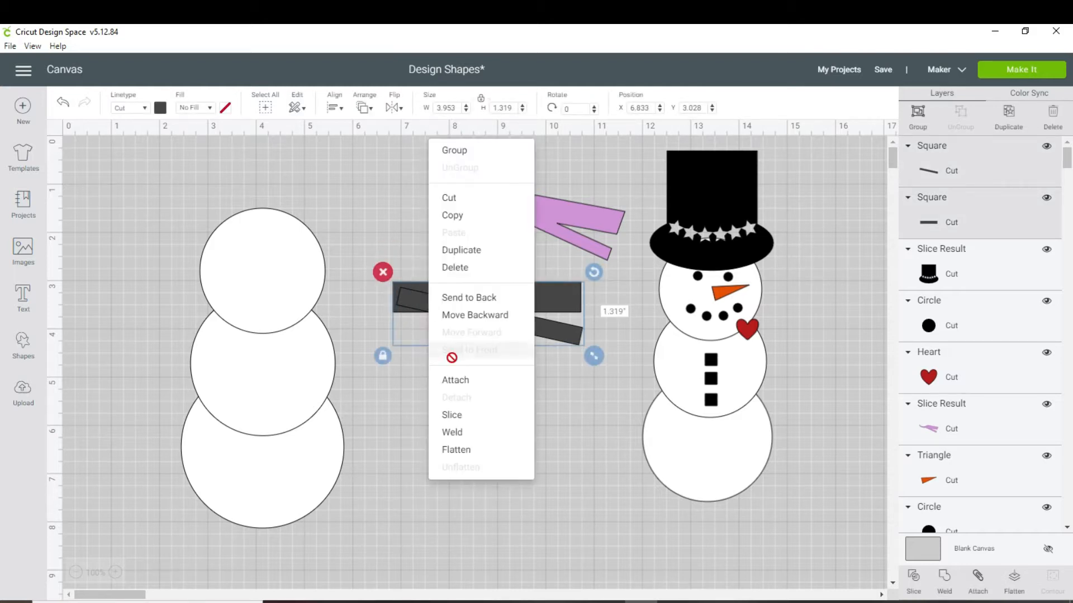
{"action": "left_click", "coordinate": [456, 431]}
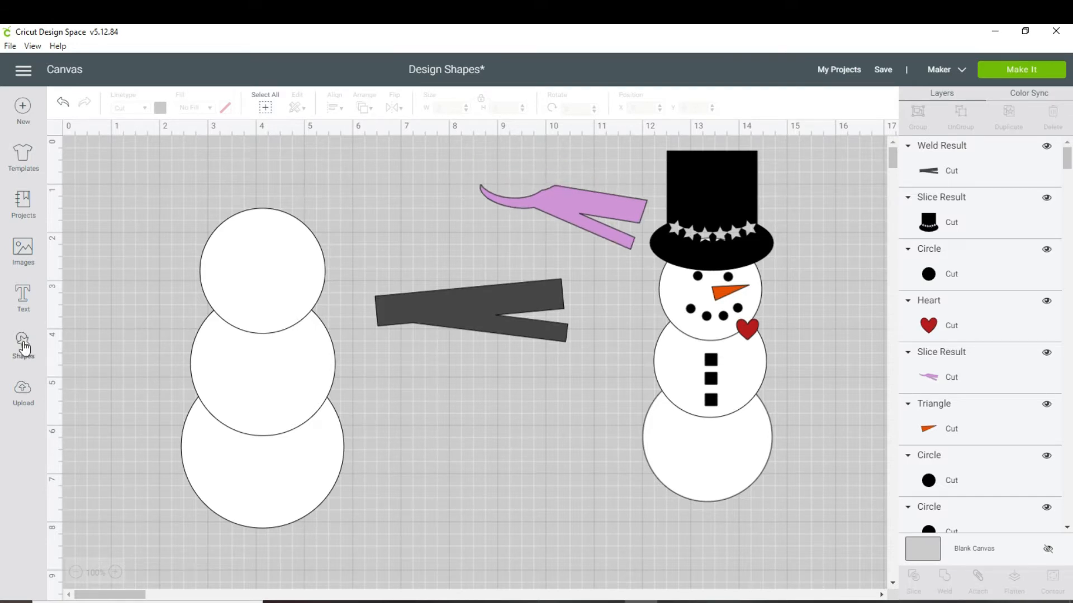
Step: Insert a circle, shrink it to about 1.333 inches and move it over the left end of the dark scarf tails
{"action": "left_click", "coordinate": [24, 347]}
{"action": "left_click", "coordinate": [117, 252]}
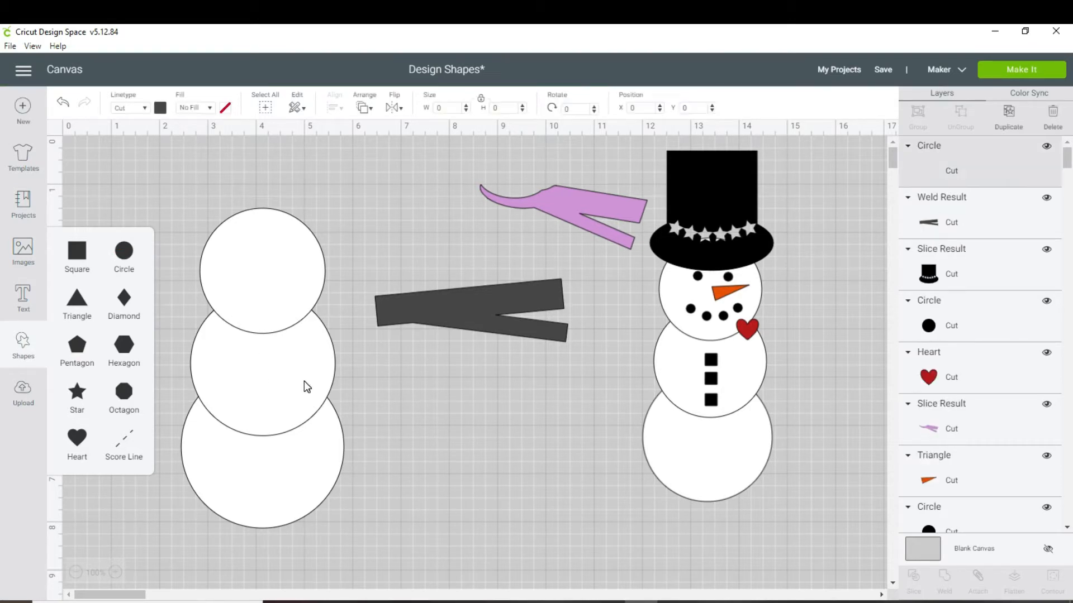
{"action": "left_click_drag", "start_coordinate": [365, 436], "coordinate": [266, 338]}
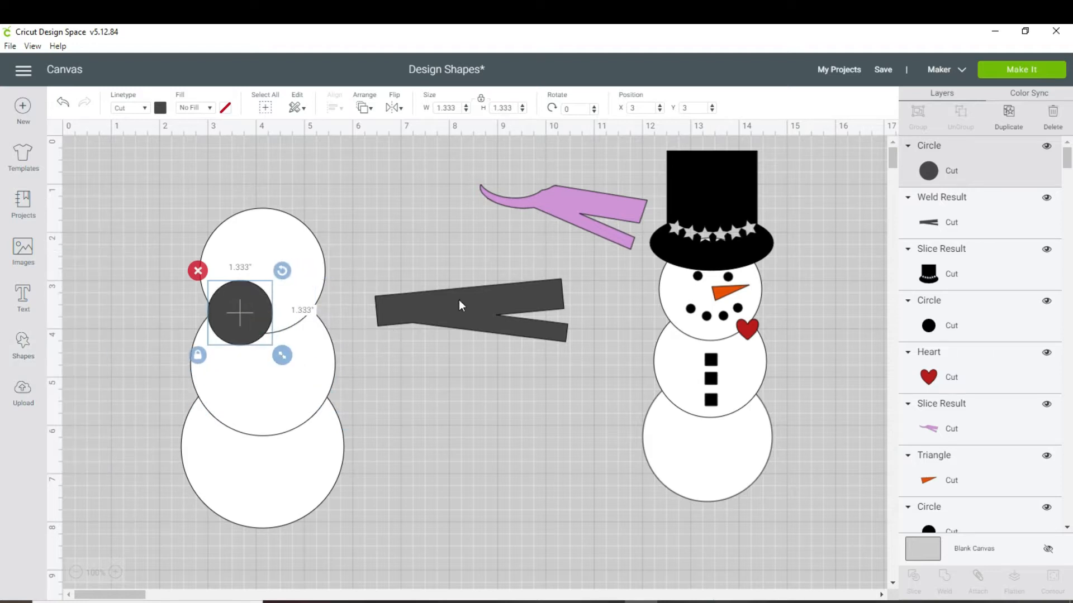
{"action": "left_click_drag", "start_coordinate": [312, 329], "coordinate": [445, 305]}
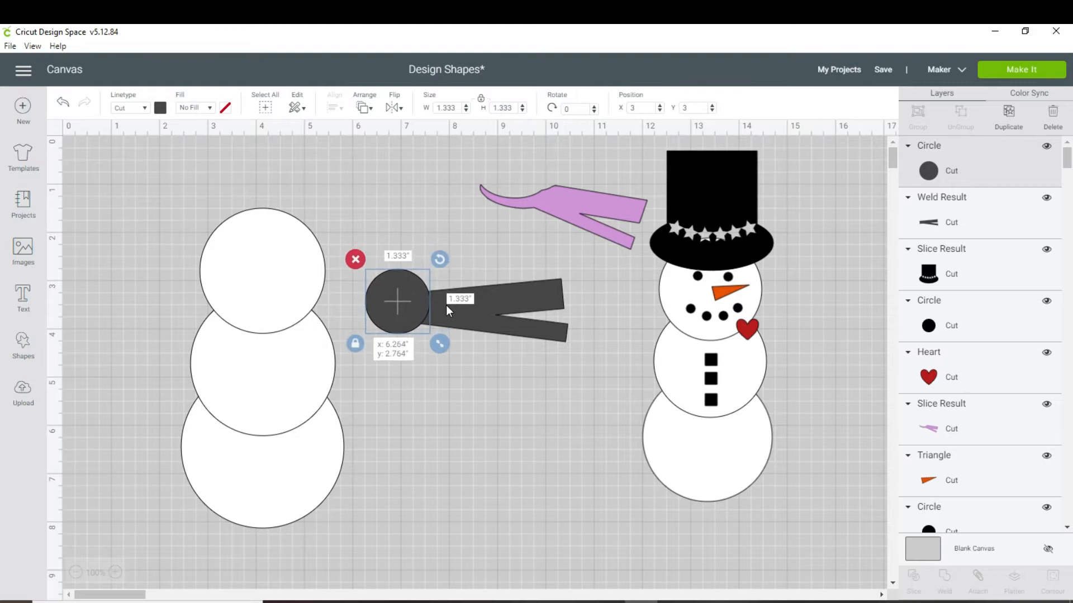
Step: Stretch the circle into a wide oval with unlocked proportions, tilt it slightly and align it with the scarf's left end
{"action": "left_click", "coordinate": [355, 344]}
{"action": "left_click_drag", "start_coordinate": [435, 344], "coordinate": [471, 329]}
{"action": "left_click_drag", "start_coordinate": [471, 261], "coordinate": [461, 237]}
{"action": "left_click_drag", "start_coordinate": [422, 296], "coordinate": [420, 308]}
{"action": "left_click", "coordinate": [465, 416]}
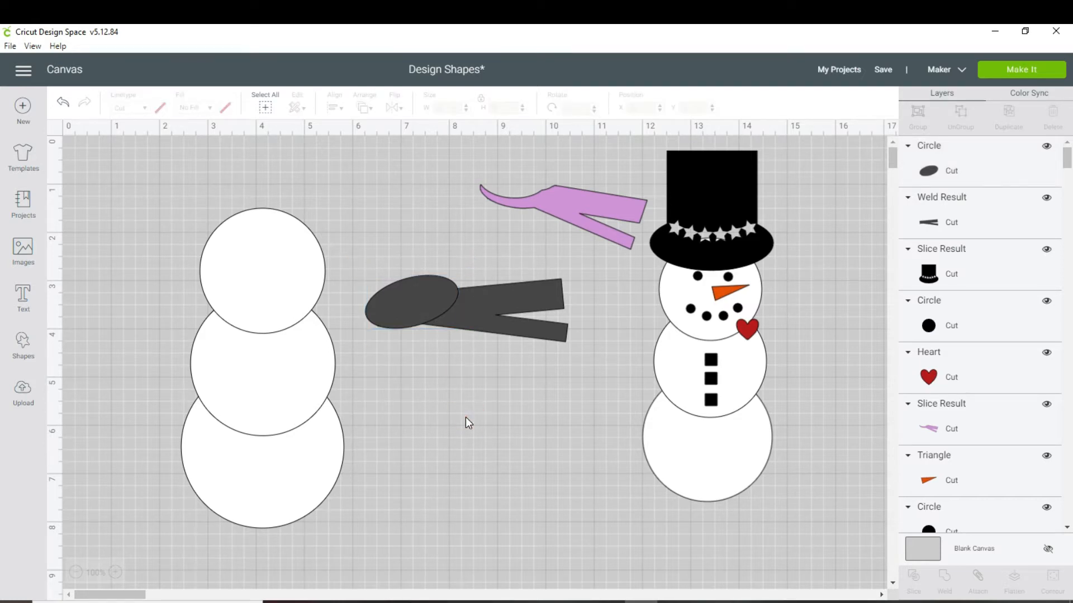
Step: Weld the oval to the dark scarf tails and move the combined scarf slightly lower, to about X 6.361, Y 3.559
{"action": "left_click_drag", "start_coordinate": [370, 255], "coordinate": [482, 337]}
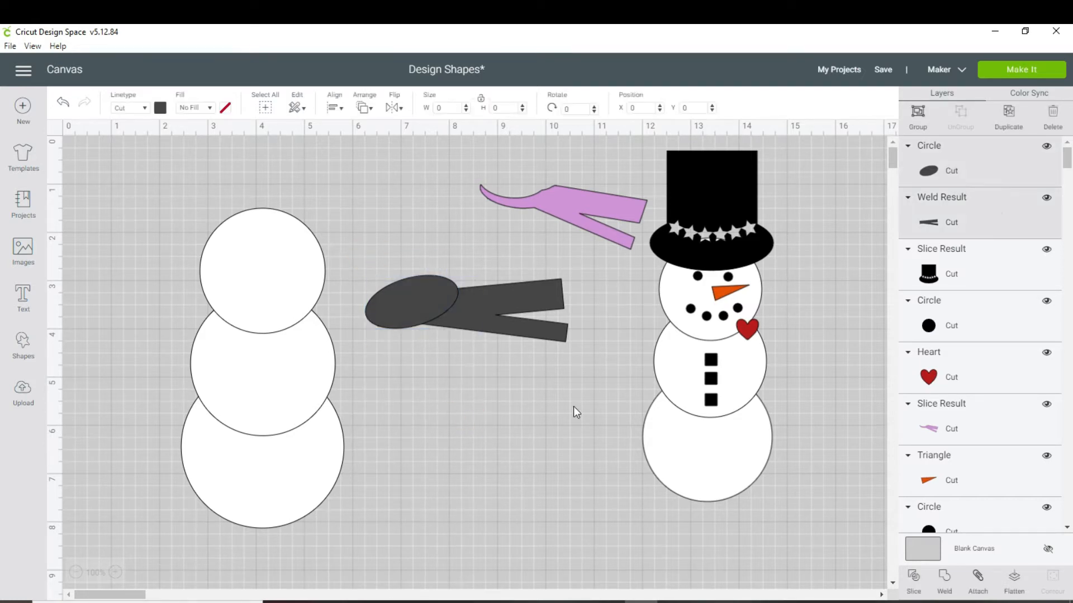
{"action": "left_click", "coordinate": [781, 478]}
{"action": "right_click", "coordinate": [487, 291]}
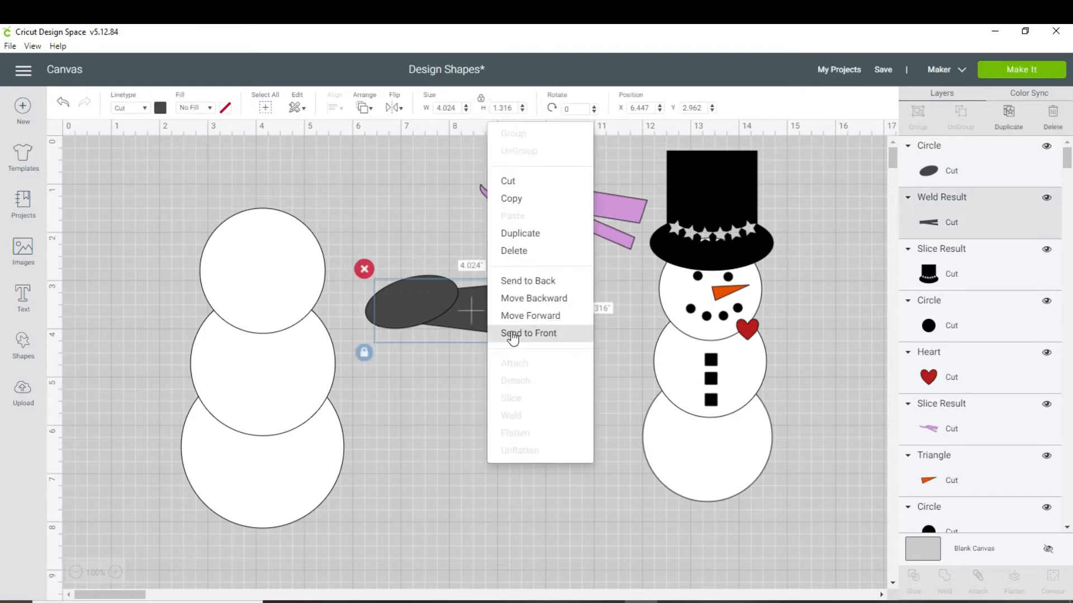
{"action": "left_click", "coordinate": [440, 221]}
{"action": "left_click_drag", "start_coordinate": [446, 285], "coordinate": [467, 333]}
{"action": "right_click", "coordinate": [450, 310]}
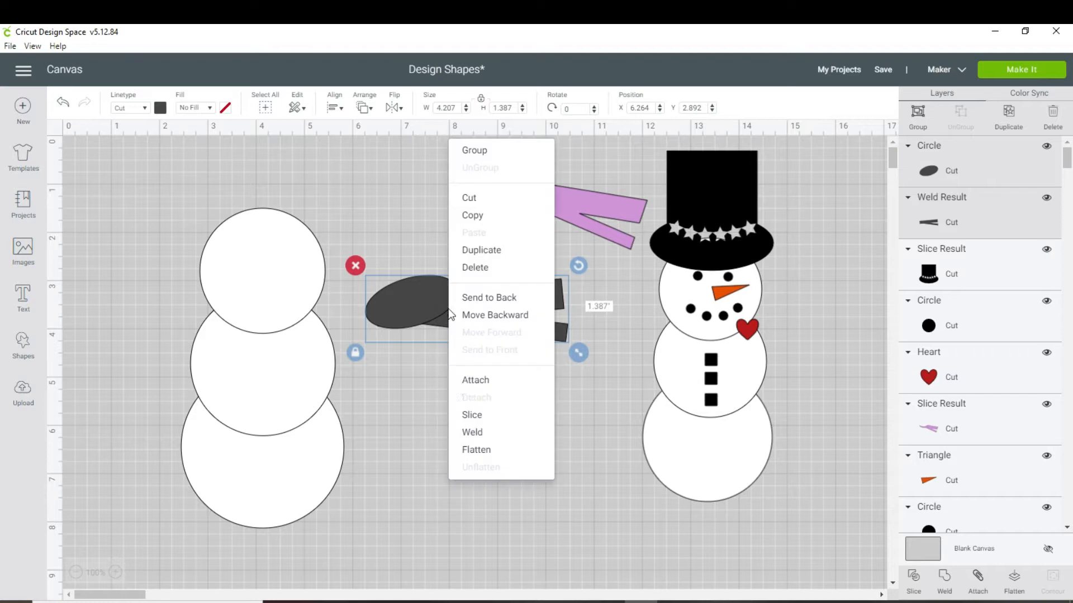
{"action": "left_click", "coordinate": [472, 434]}
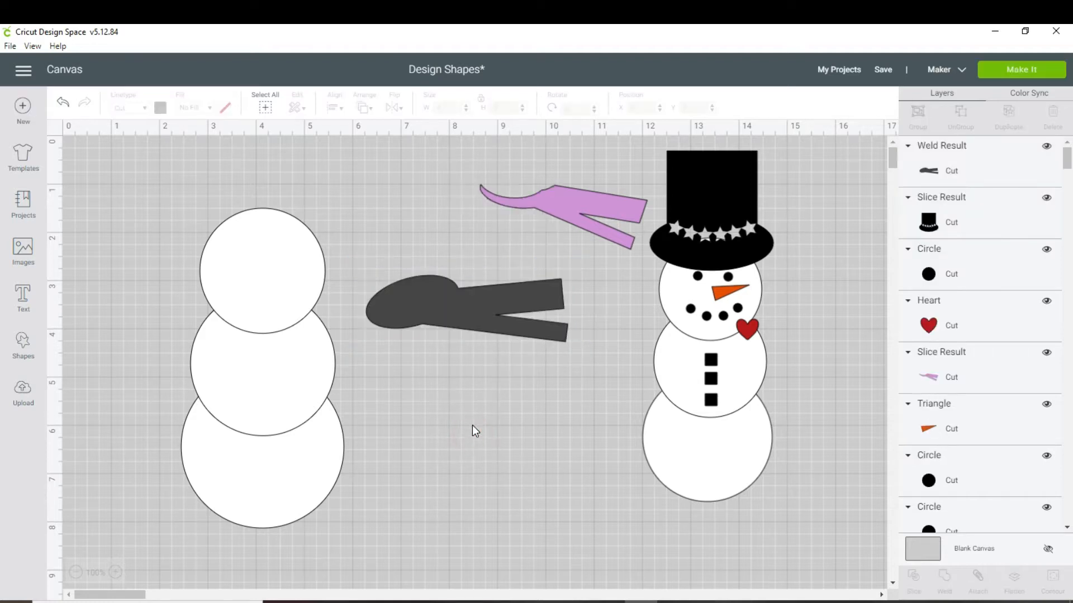
{"action": "left_click_drag", "start_coordinate": [481, 308], "coordinate": [437, 335]}
Step: Insert another circle, resize it to about 1.861 inches and place it over the upper left part of the dark scarf
{"action": "left_click", "coordinate": [28, 355]}
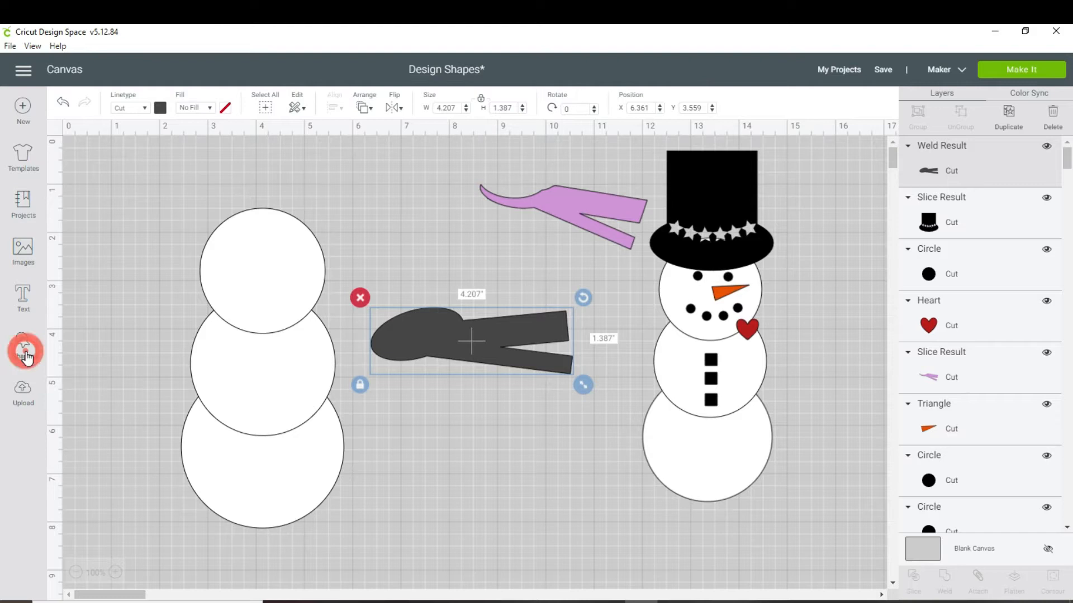
{"action": "left_click", "coordinate": [125, 253]}
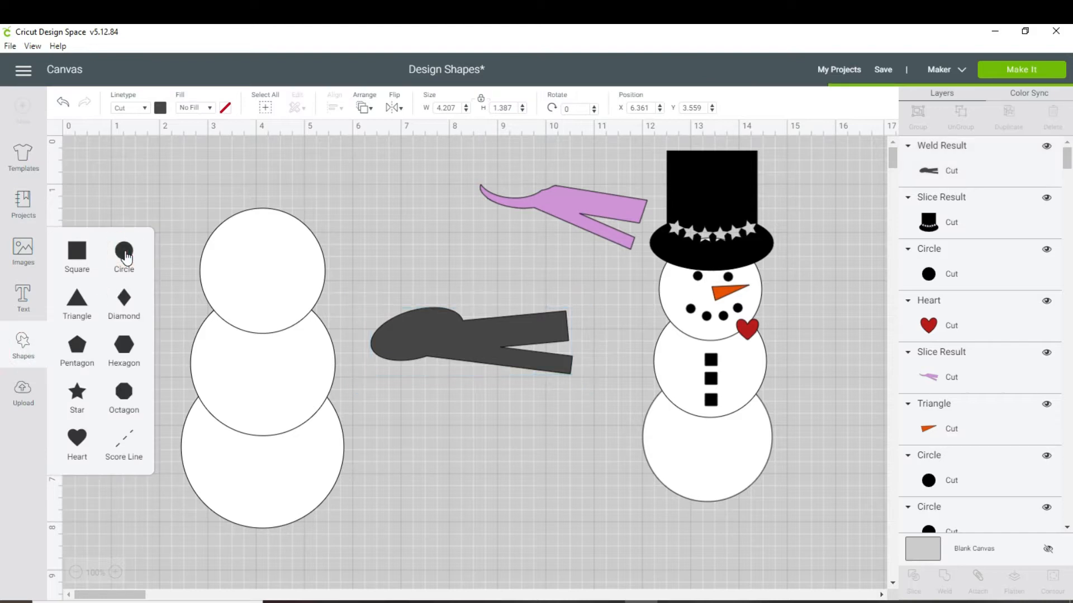
{"action": "left_click_drag", "start_coordinate": [394, 465], "coordinate": [334, 405]}
{"action": "left_click_drag", "start_coordinate": [293, 355], "coordinate": [420, 307]}
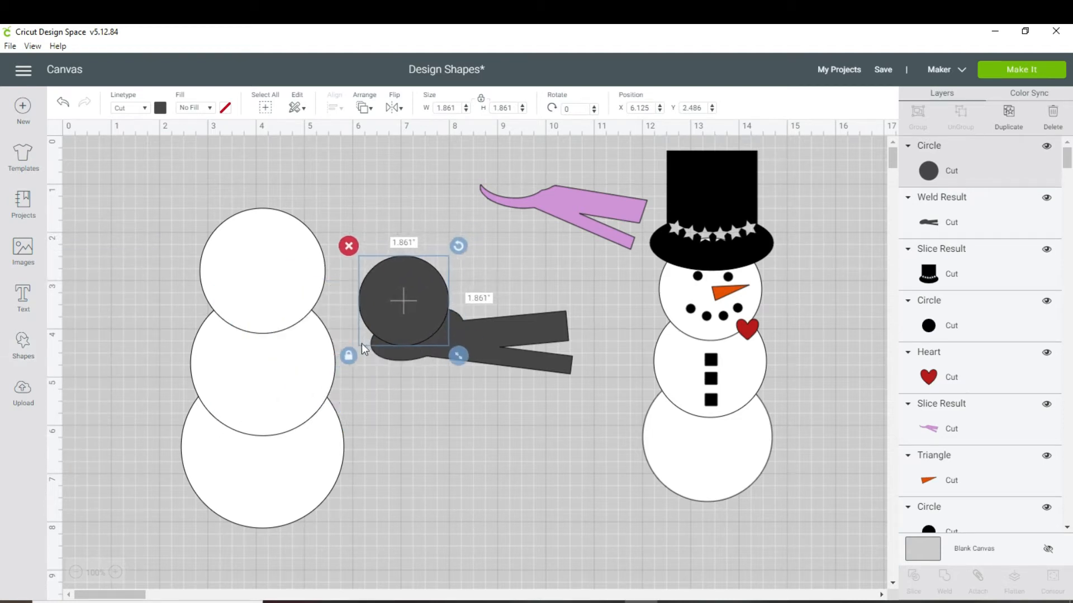
Step: Stretch the new circle into an oval about 2.615 by 1.738 inches, tilt it slightly and place it over the scarf's upper left part
{"action": "left_click_drag", "start_coordinate": [458, 356], "coordinate": [495, 349]}
{"action": "left_click_drag", "start_coordinate": [493, 246], "coordinate": [487, 238]}
{"action": "left_click_drag", "start_coordinate": [445, 297], "coordinate": [433, 307]}
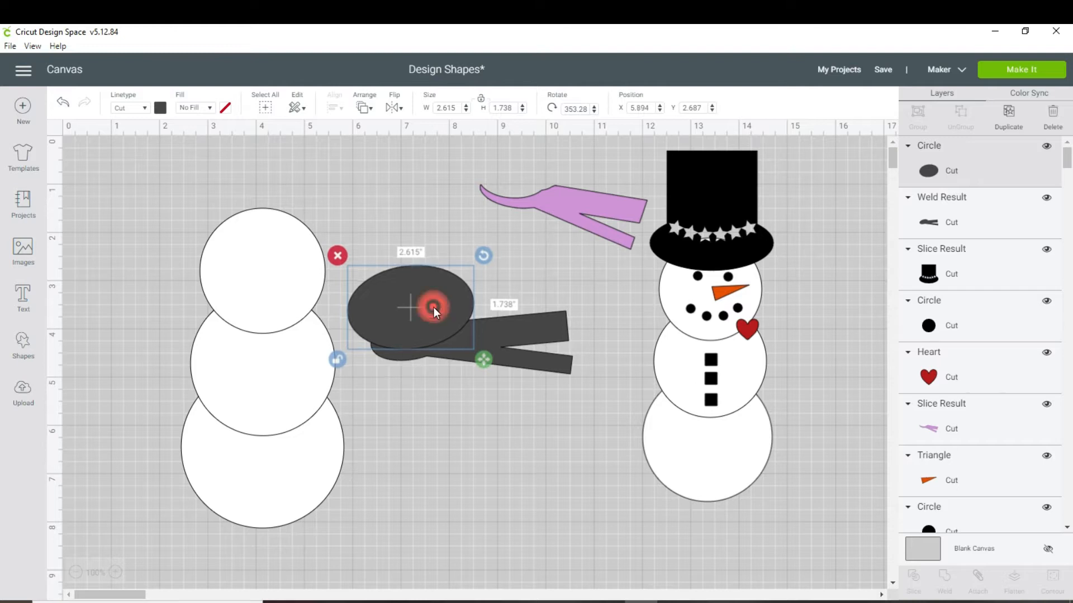
Step: Recolor the oval white and the dark welded scarf light purple
{"action": "left_click", "coordinate": [161, 107]}
{"action": "left_click", "coordinate": [175, 157]}
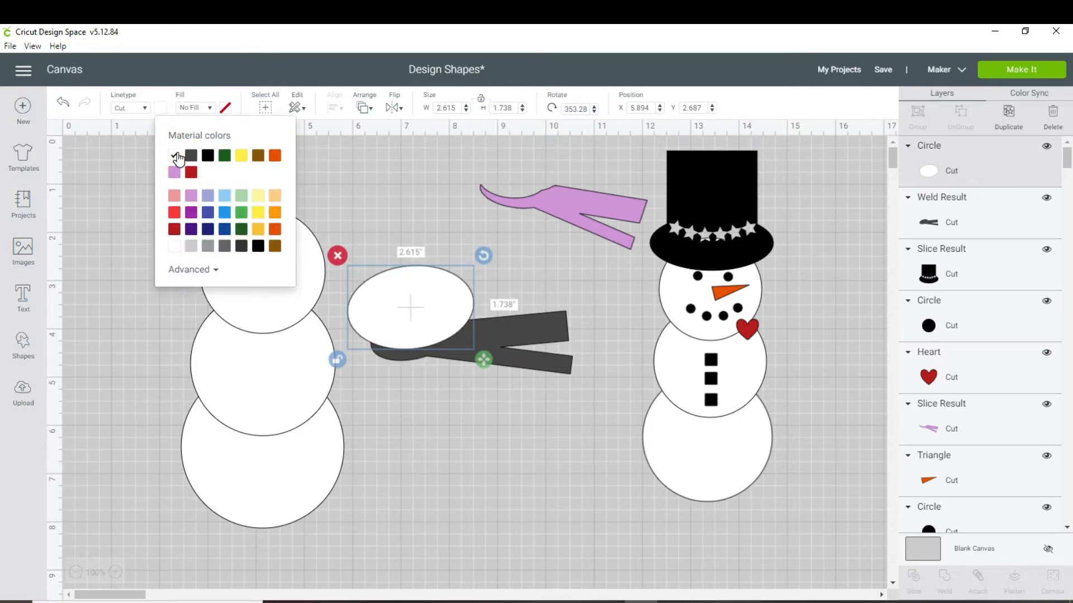
{"action": "left_click", "coordinate": [546, 320]}
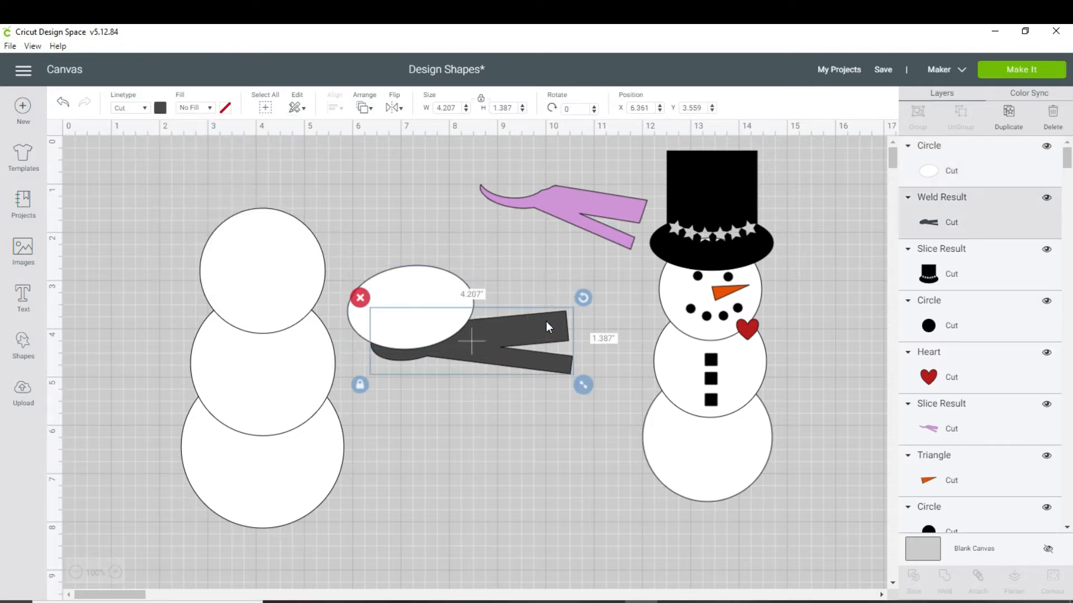
{"action": "left_click", "coordinate": [161, 108]}
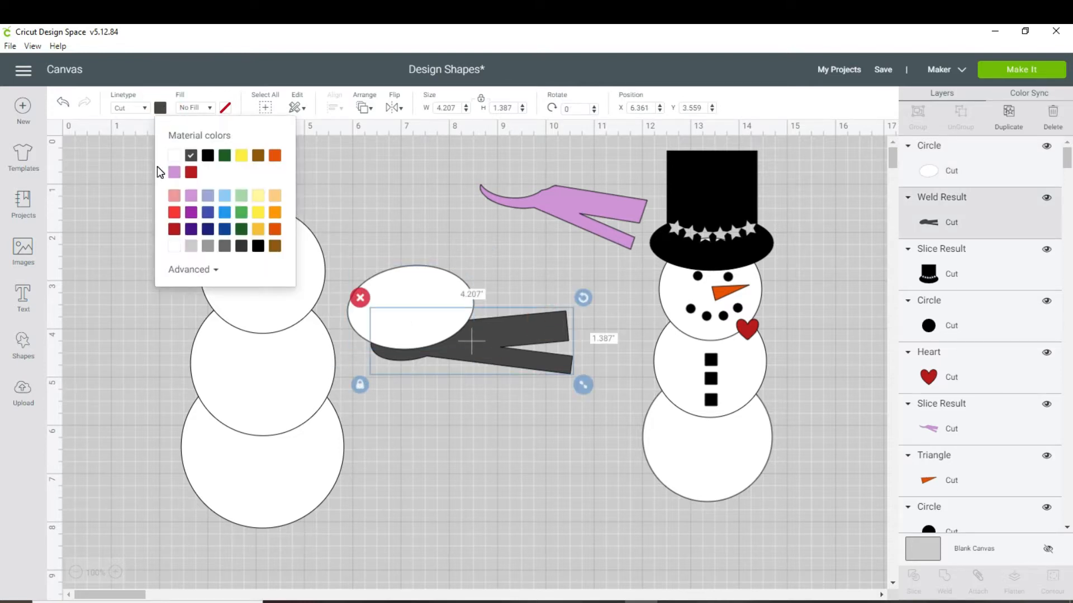
{"action": "left_click", "coordinate": [173, 173]}
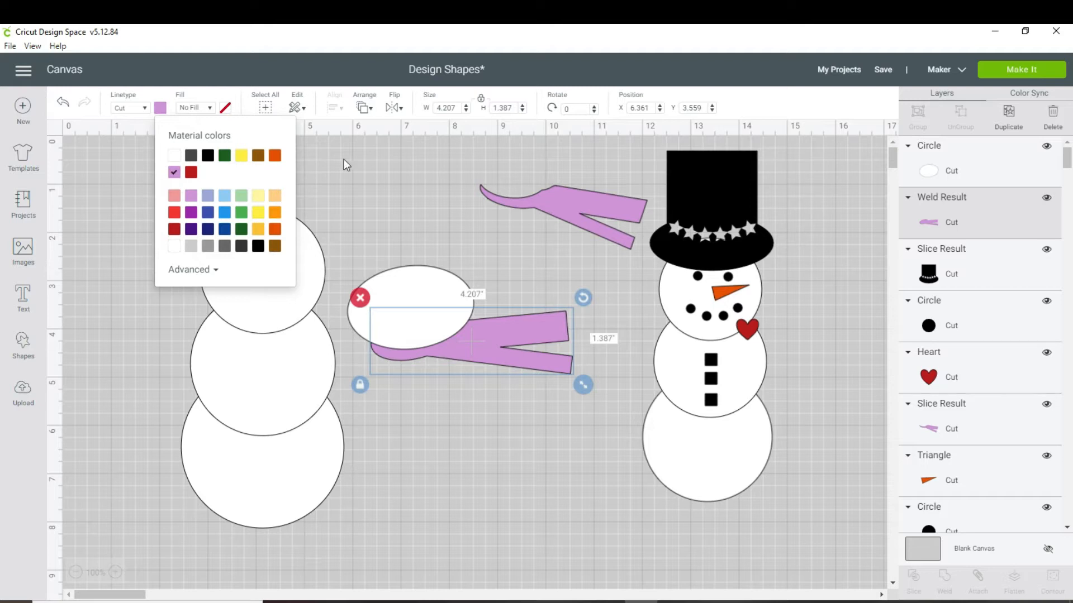
{"action": "left_click", "coordinate": [389, 184]}
Step: Slice the scarf with the overlapping white oval and move the cut scarf away from the leftover pieces
{"action": "left_click_drag", "start_coordinate": [376, 228], "coordinate": [477, 371]}
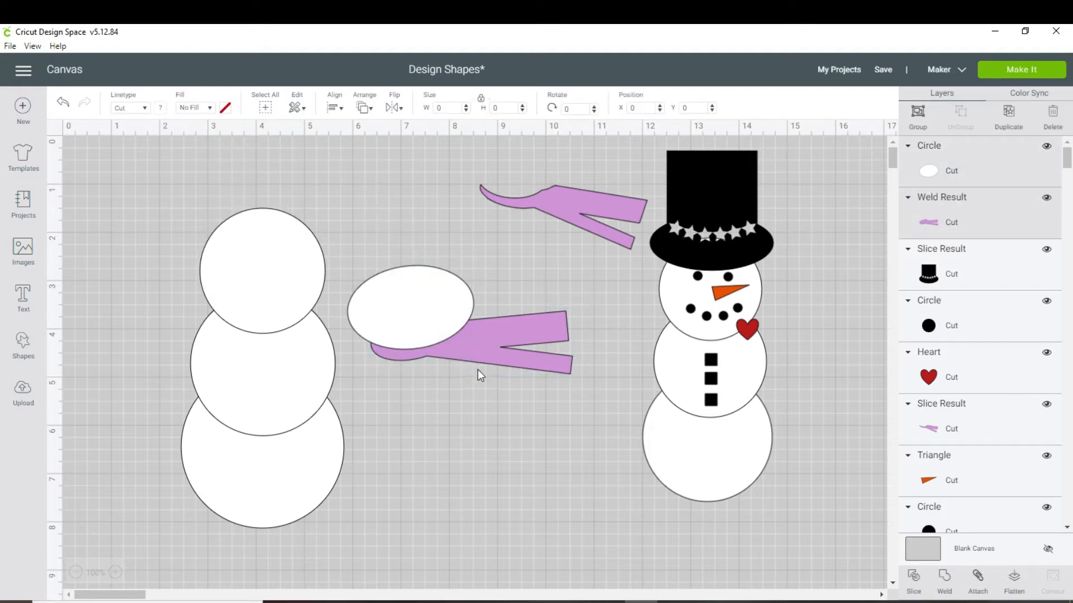
{"action": "right_click", "coordinate": [456, 316]}
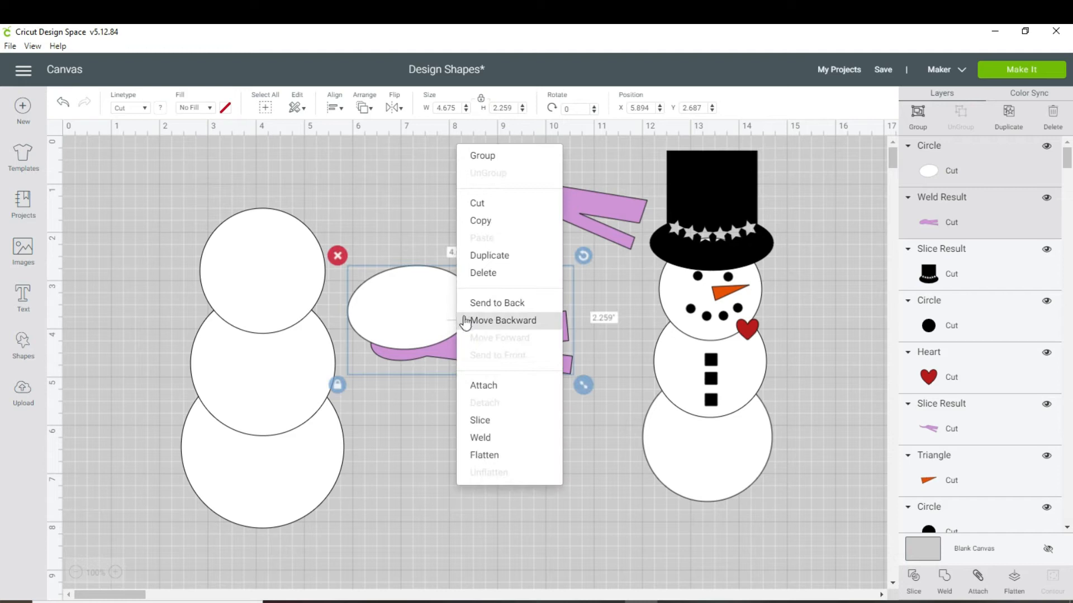
{"action": "left_click", "coordinate": [479, 422]}
{"action": "left_click_drag", "start_coordinate": [488, 364], "coordinate": [431, 393]}
Step: Delete the three leftover slice pieces above the cut scarf
{"action": "left_click", "coordinate": [453, 276]}
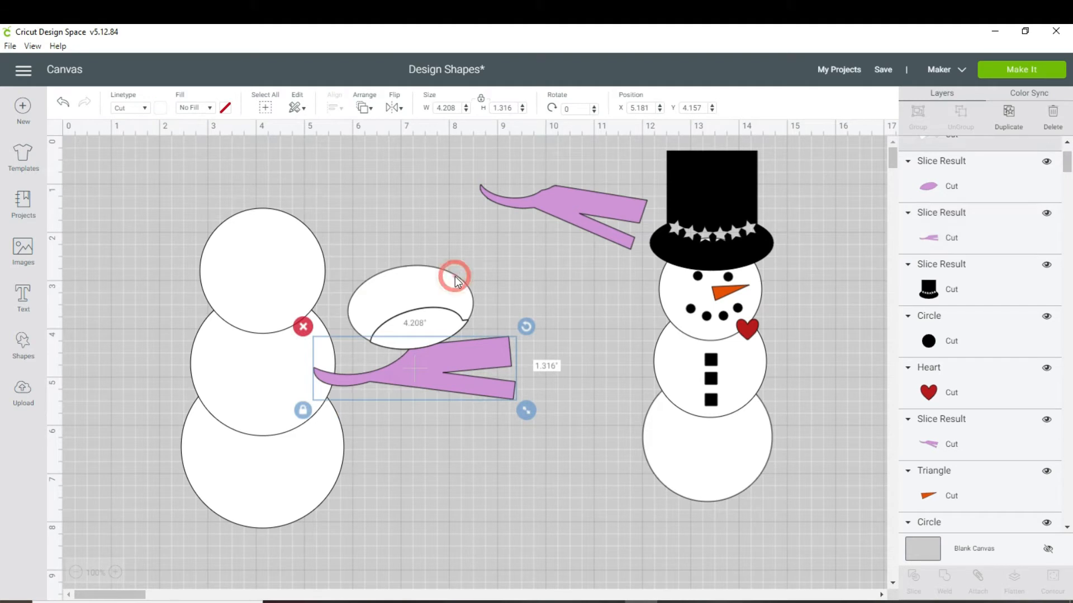
{"action": "left_click", "coordinate": [336, 256]}
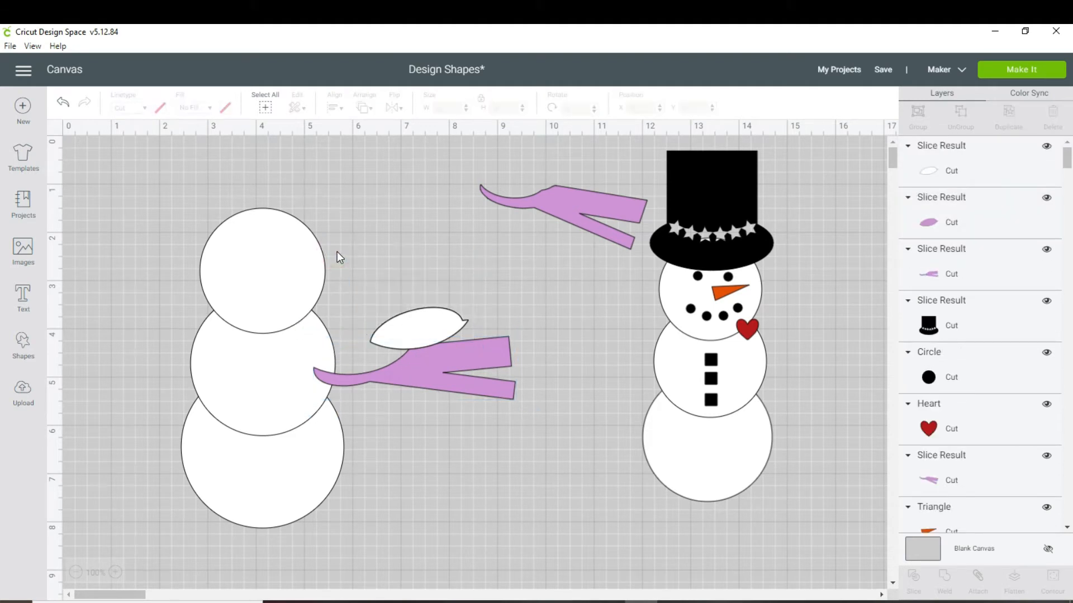
{"action": "left_click", "coordinate": [432, 334]}
{"action": "left_click", "coordinate": [360, 297]}
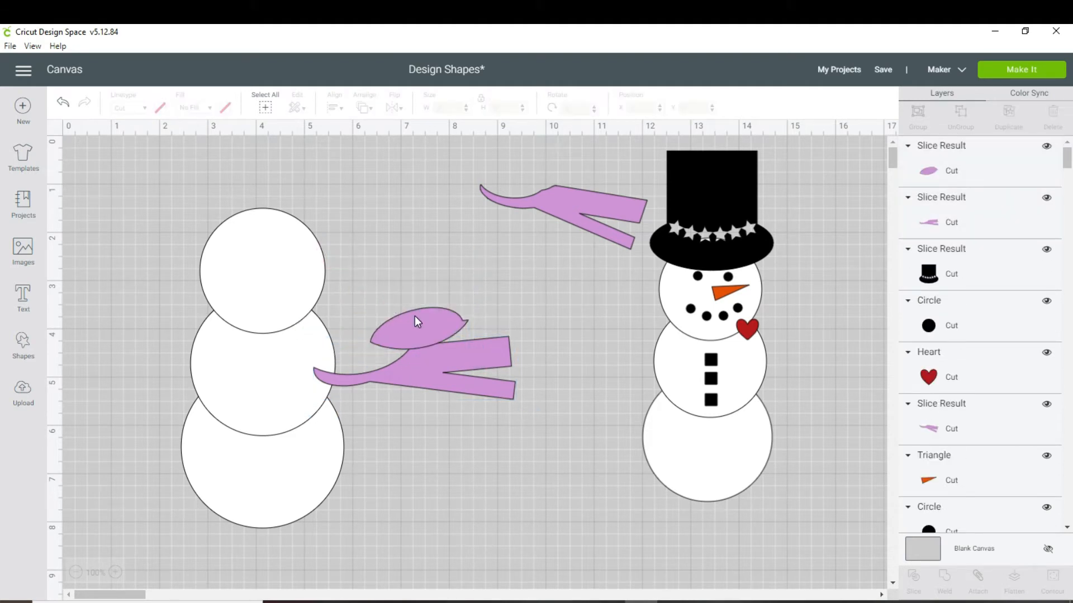
{"action": "left_click", "coordinate": [416, 320]}
{"action": "left_click", "coordinate": [363, 298]}
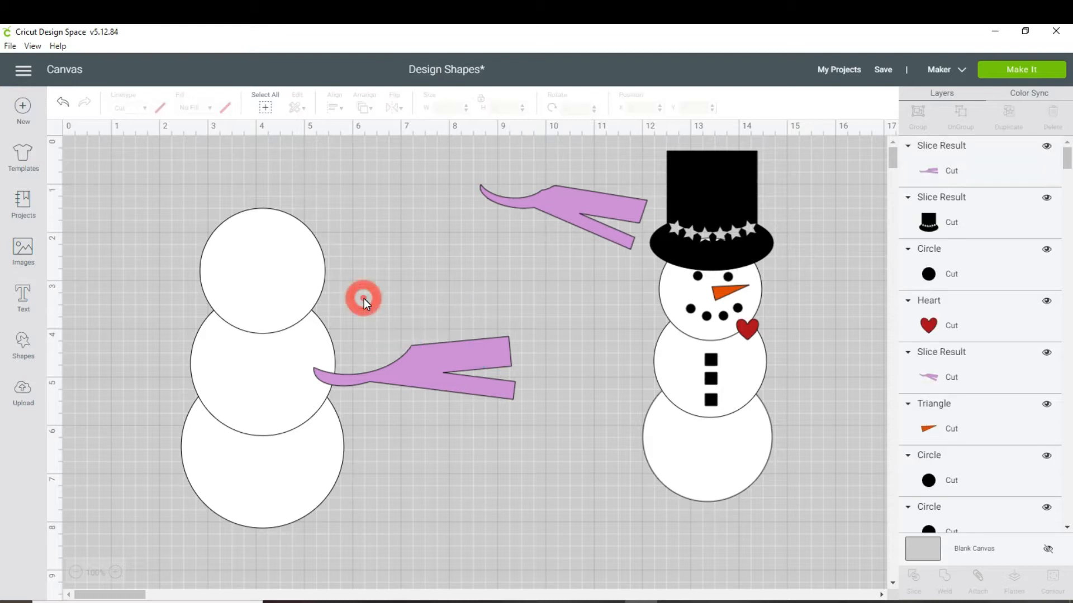
Step: Move the cut scarf onto the plain snowman's neck and rotate it to about 13.32° so it follows the head's lower curve
{"action": "left_click_drag", "start_coordinate": [427, 354], "coordinate": [321, 316]}
{"action": "left_click_drag", "start_coordinate": [420, 289], "coordinate": [391, 331]}
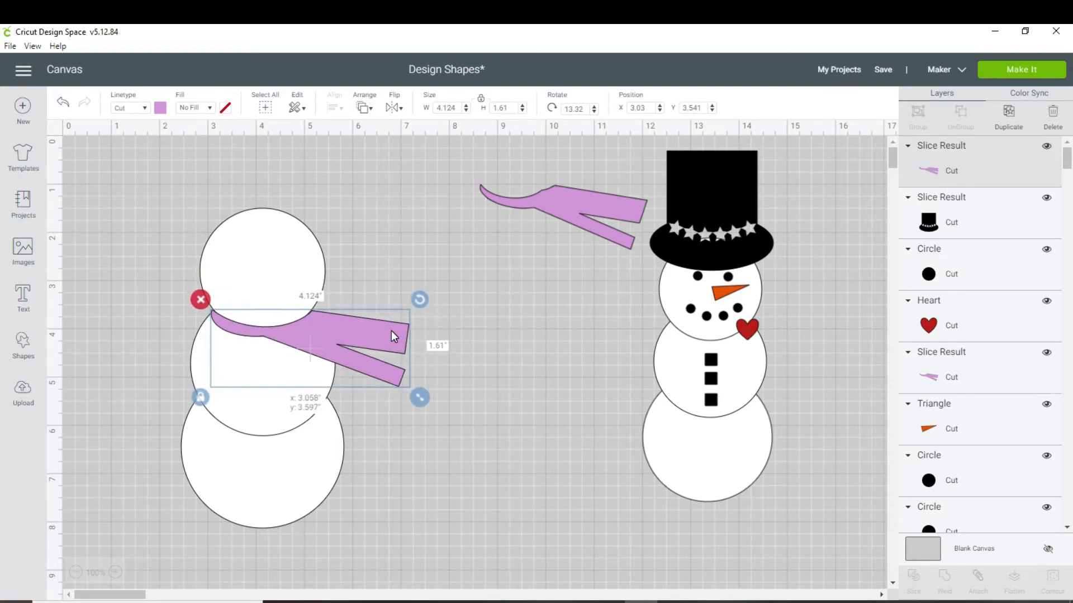
{"action": "left_click", "coordinate": [518, 295]}
Step: Group the scarf with the plain snowman's body and move the spare purple scarf onto the finished snowman's neck
{"action": "left_click_drag", "start_coordinate": [153, 256], "coordinate": [321, 400]}
{"action": "right_click", "coordinate": [295, 351]}
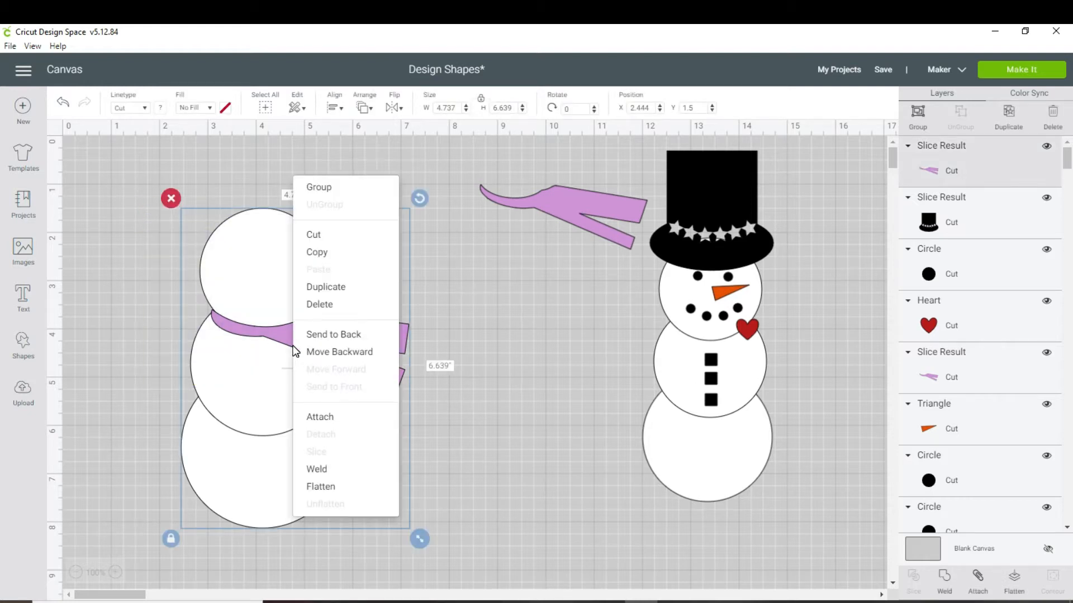
{"action": "left_click", "coordinate": [319, 189]}
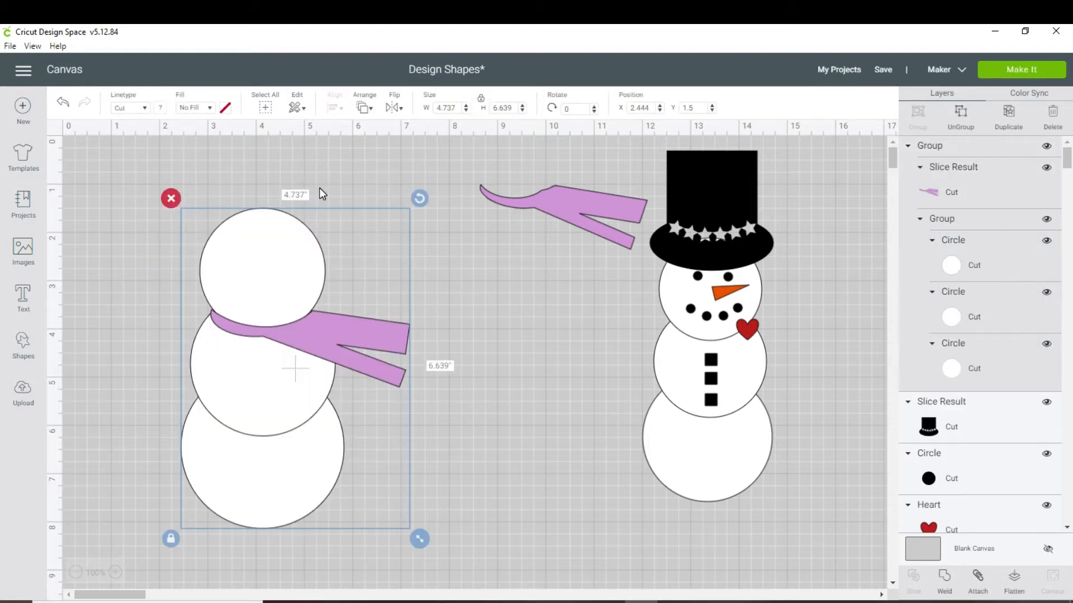
{"action": "left_click_drag", "start_coordinate": [599, 202], "coordinate": [847, 361]}
{"action": "left_click", "coordinate": [642, 361]}
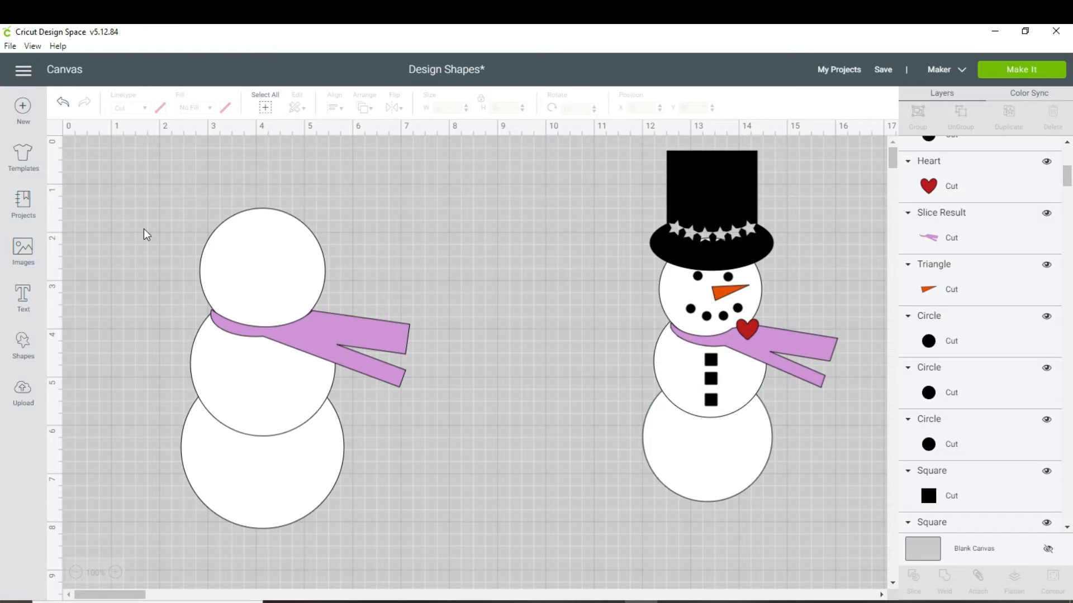
Step: Insert a circle, shrink it to about 0.222 inches, place it as the plain snowman's left eye and color it black
{"action": "left_click", "coordinate": [23, 343]}
{"action": "left_click", "coordinate": [124, 253]}
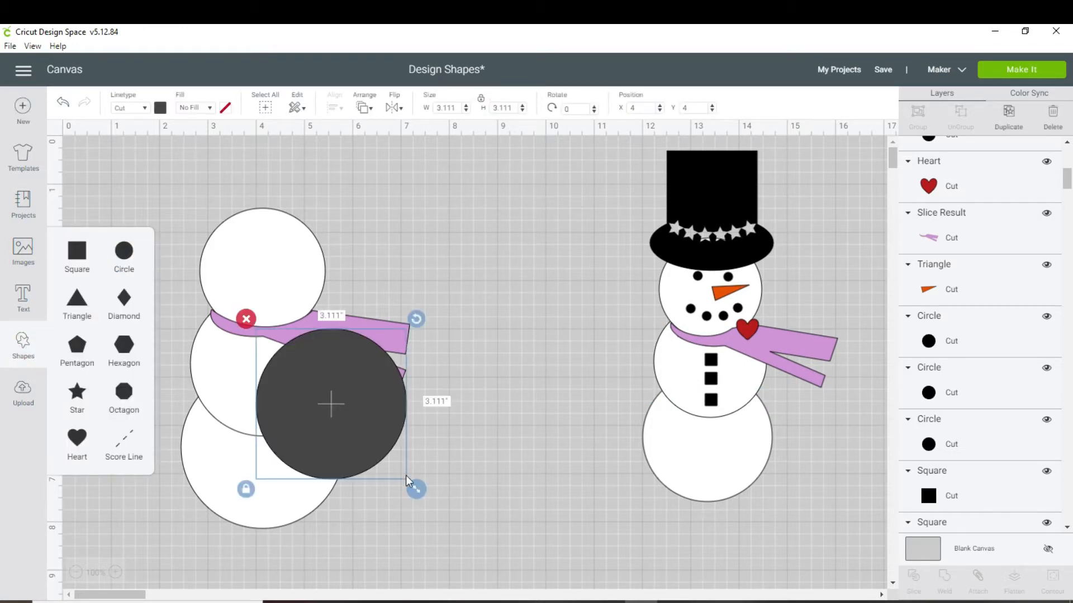
{"action": "left_click_drag", "start_coordinate": [395, 454], "coordinate": [230, 239]}
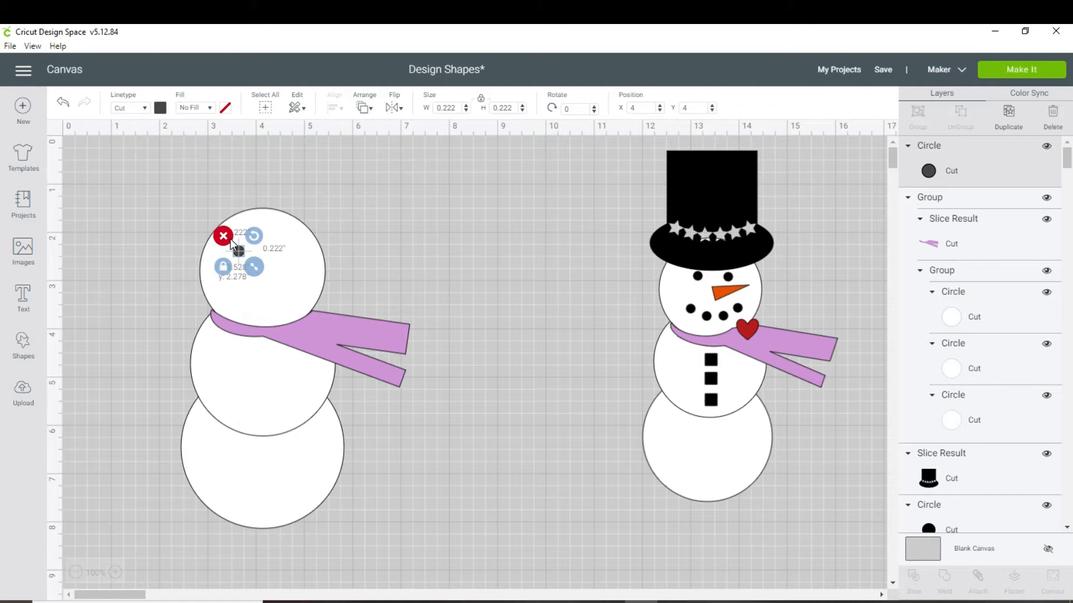
{"action": "left_click", "coordinate": [160, 107]}
{"action": "left_click", "coordinate": [206, 158]}
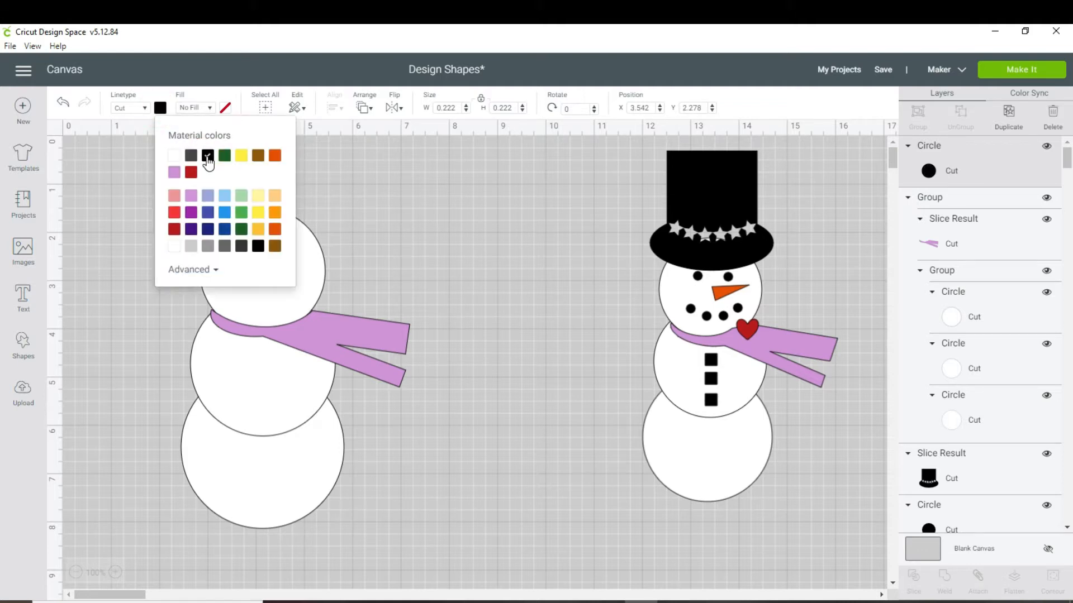
{"action": "left_click", "coordinate": [338, 173]}
Step: Duplicate the black eye circle and place the copy level with it as the snowman's right eye
{"action": "right_click", "coordinate": [239, 252]}
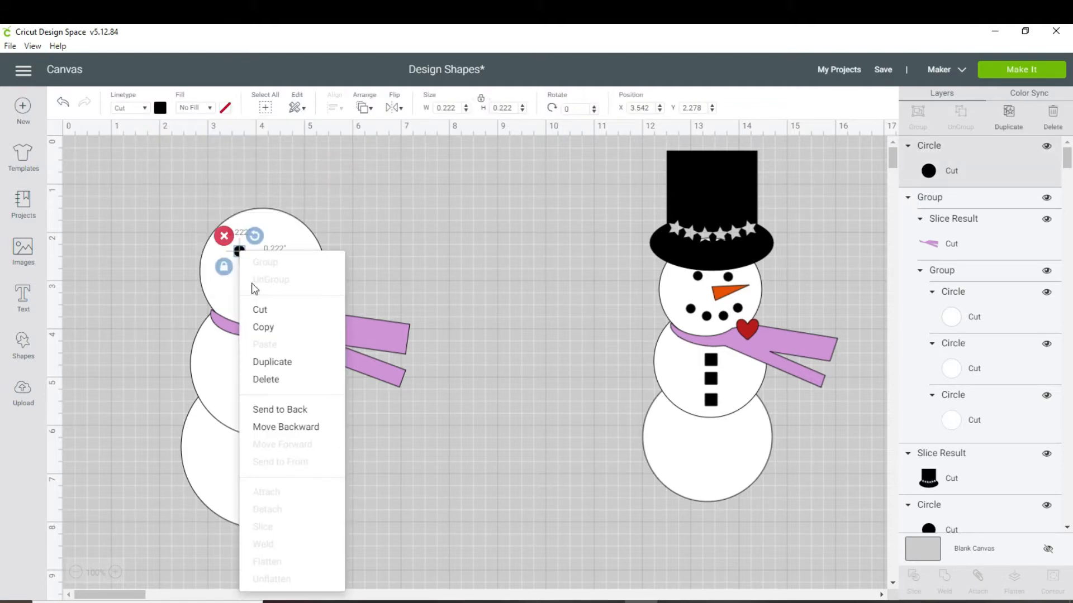
{"action": "left_click", "coordinate": [270, 361]}
{"action": "left_click_drag", "start_coordinate": [276, 271], "coordinate": [300, 238]}
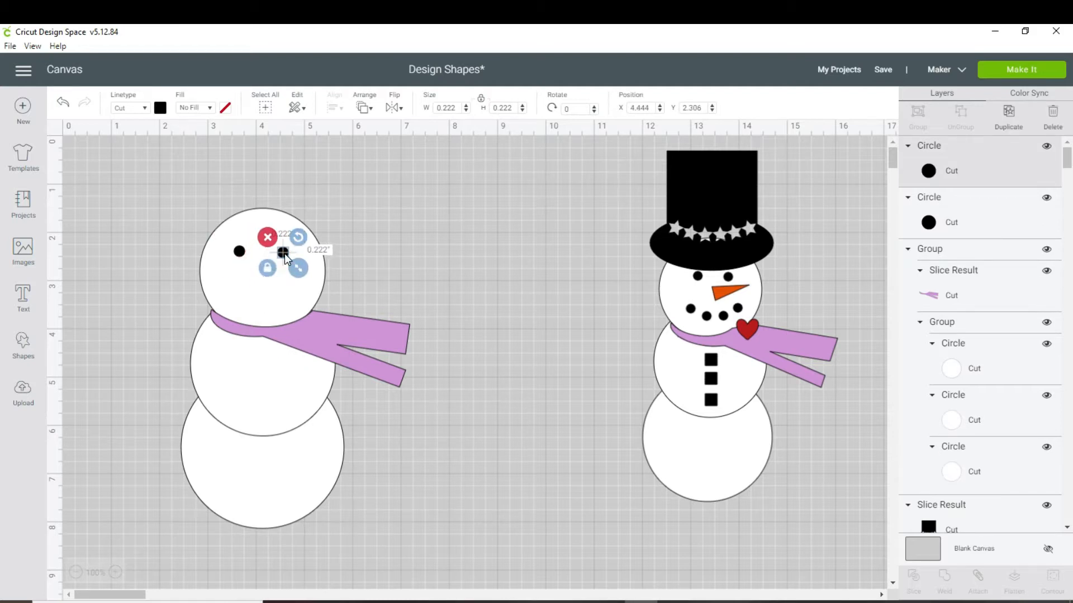
Step: Duplicate the small black circle four times and arrange the copies in a curved smile below the eyes
{"action": "right_click", "coordinate": [285, 257]}
{"action": "left_click", "coordinate": [310, 365]}
{"action": "left_click_drag", "start_coordinate": [307, 276], "coordinate": [237, 286]}
{"action": "right_click", "coordinate": [236, 286]}
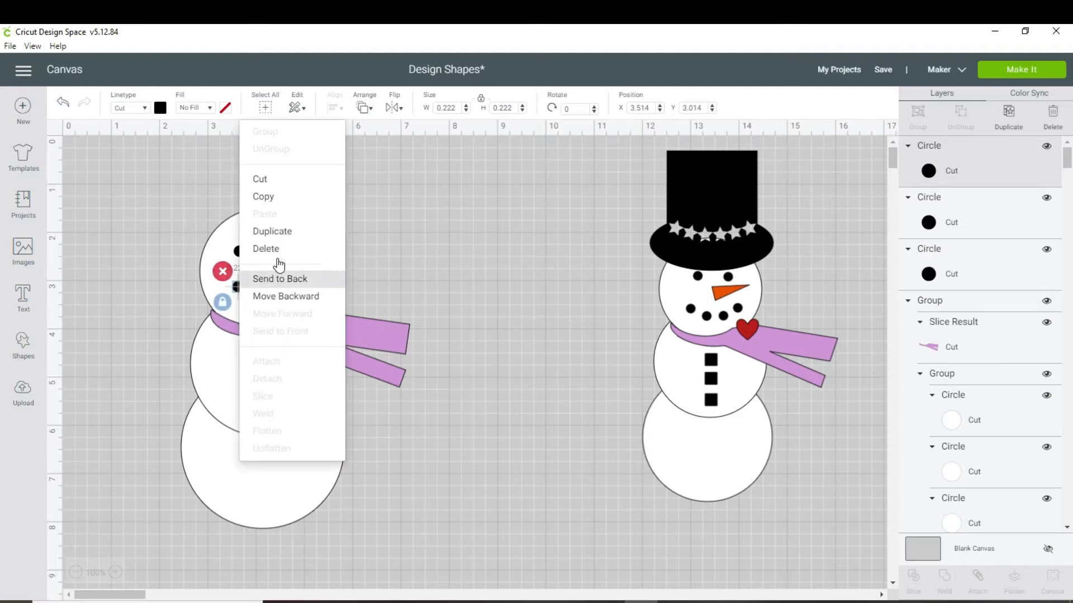
{"action": "left_click", "coordinate": [272, 231]}
{"action": "left_click_drag", "start_coordinate": [257, 296], "coordinate": [250, 280]}
{"action": "right_click", "coordinate": [251, 283]}
{"action": "left_click", "coordinate": [298, 234]}
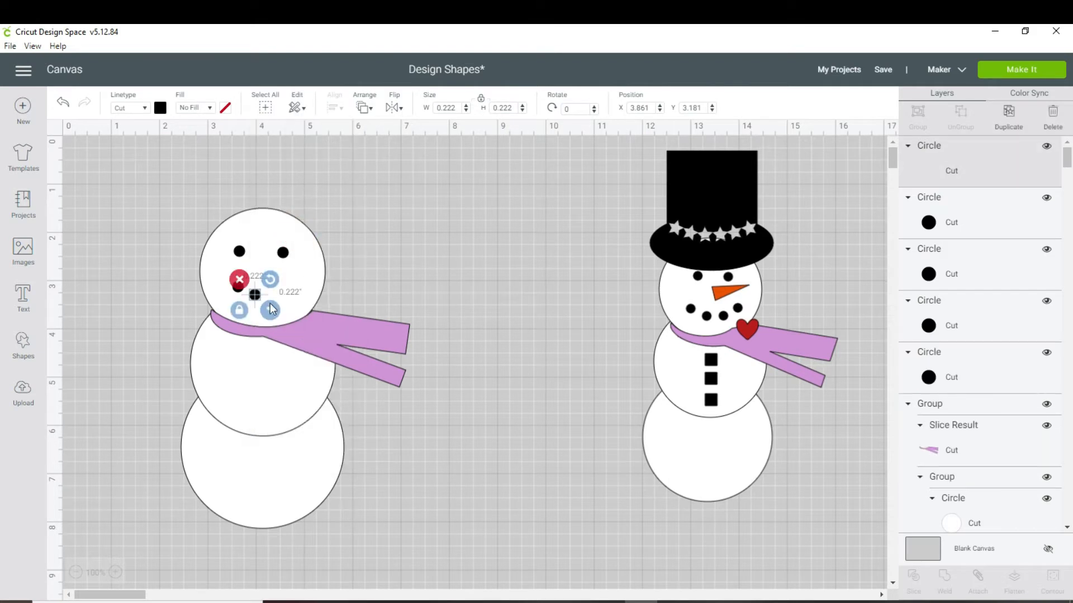
{"action": "left_click_drag", "start_coordinate": [283, 324], "coordinate": [288, 289]}
{"action": "right_click", "coordinate": [271, 295]}
{"action": "left_click", "coordinate": [294, 236]}
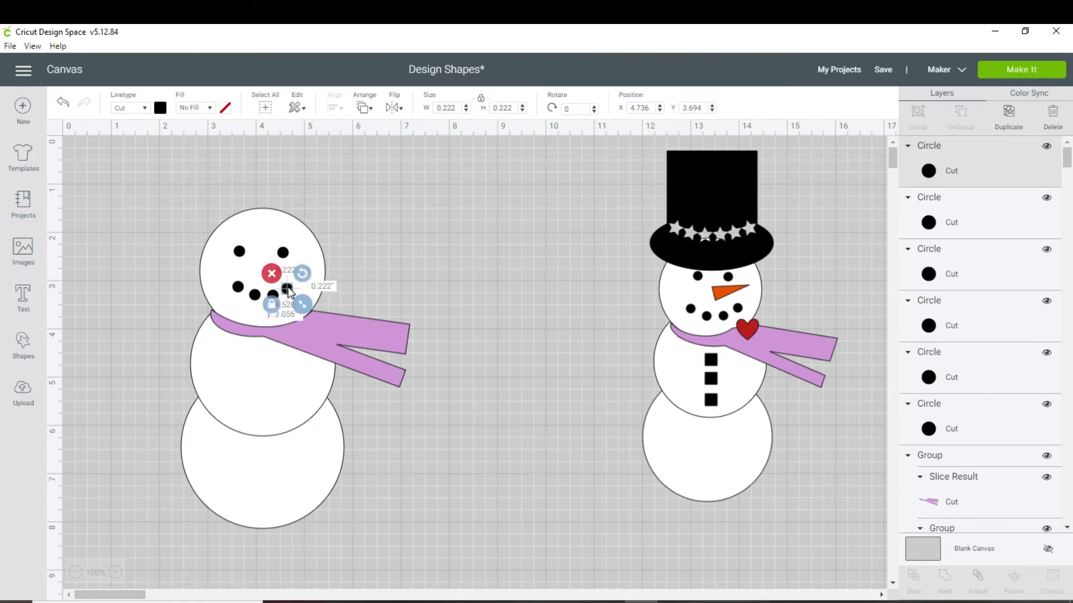
Step: Shift the two left mouth dots slightly outward and move both eyes lower and closer together
{"action": "left_click", "coordinate": [240, 291]}
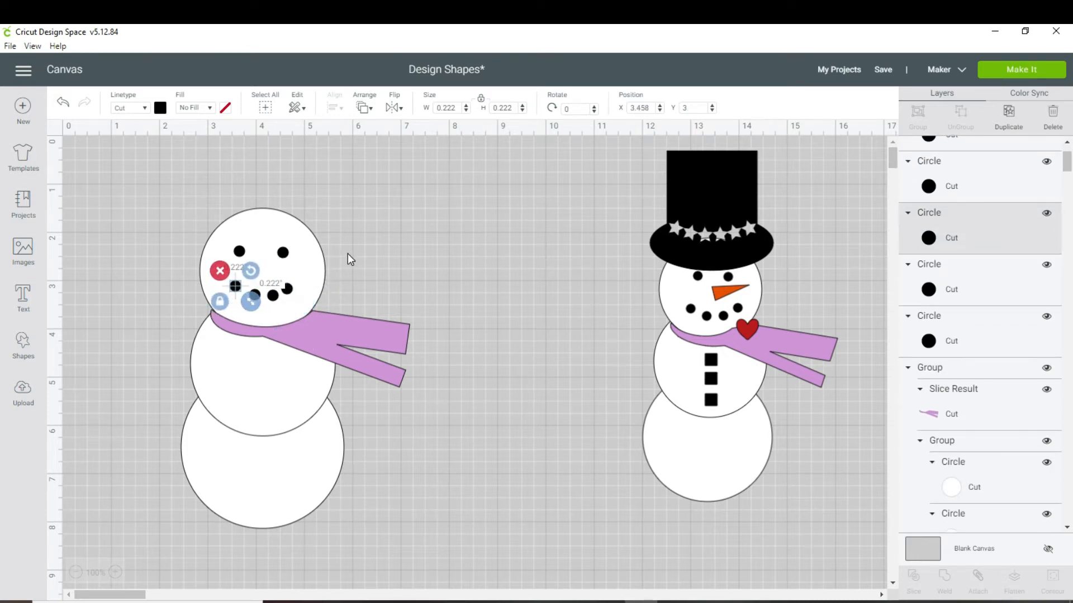
{"action": "left_click", "coordinate": [254, 296]}
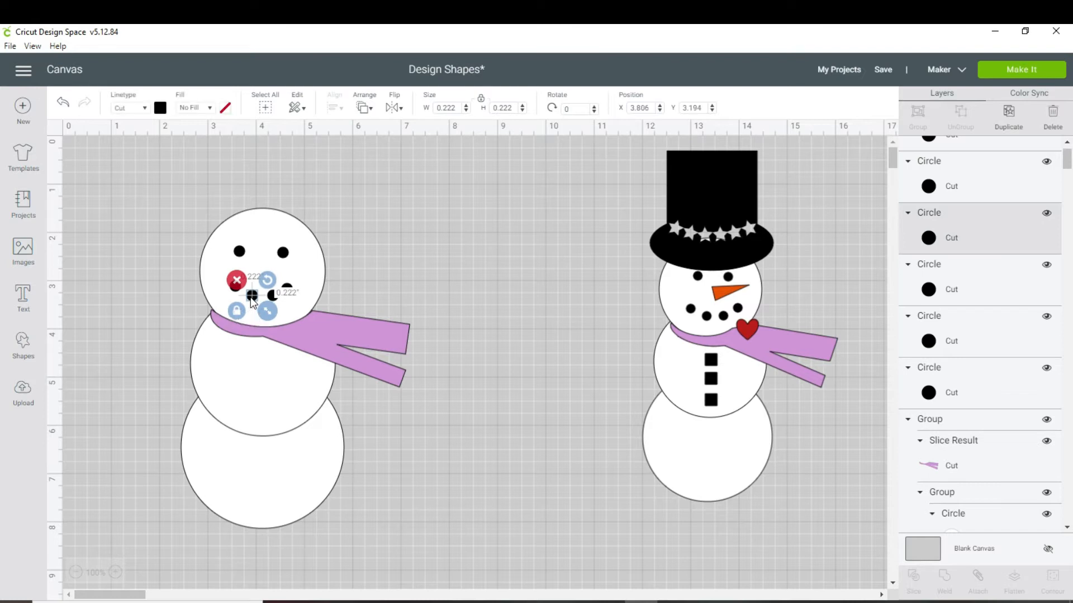
{"action": "left_click", "coordinate": [386, 287]}
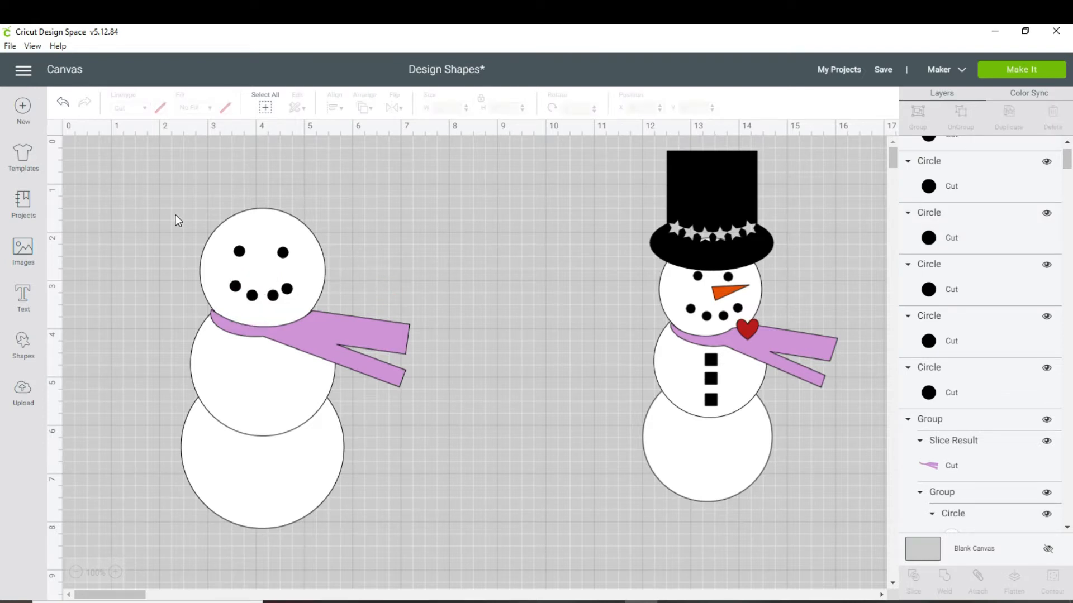
{"action": "left_click_drag", "start_coordinate": [239, 251], "coordinate": [274, 255]}
{"action": "left_click", "coordinate": [335, 249]}
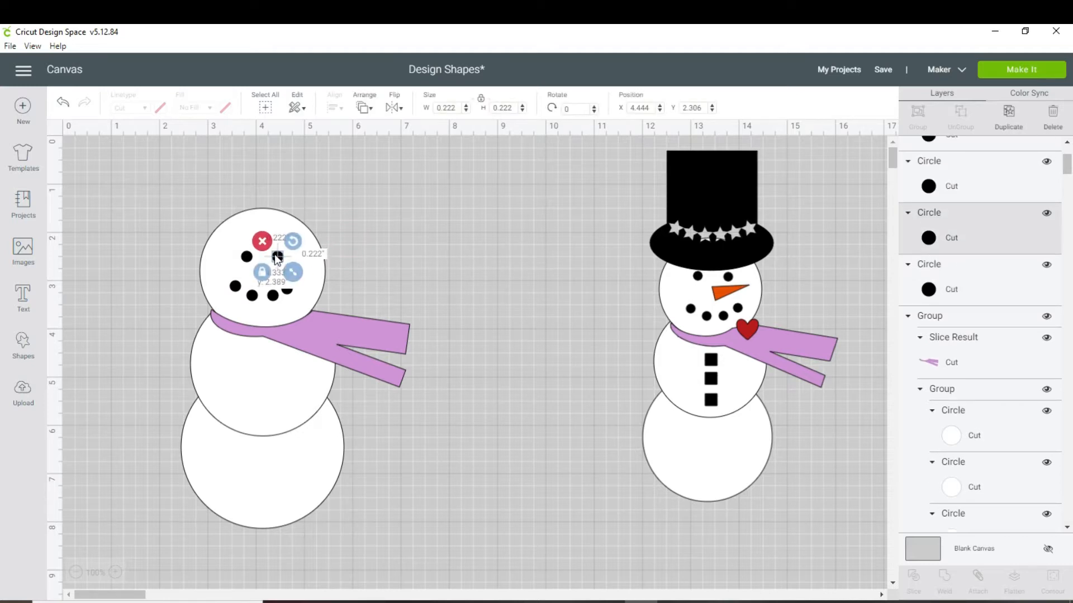
Step: Group the eye and mouth dots with the snowman's body and scarf
{"action": "left_click_drag", "start_coordinate": [185, 223], "coordinate": [355, 319]}
{"action": "right_click", "coordinate": [283, 295]}
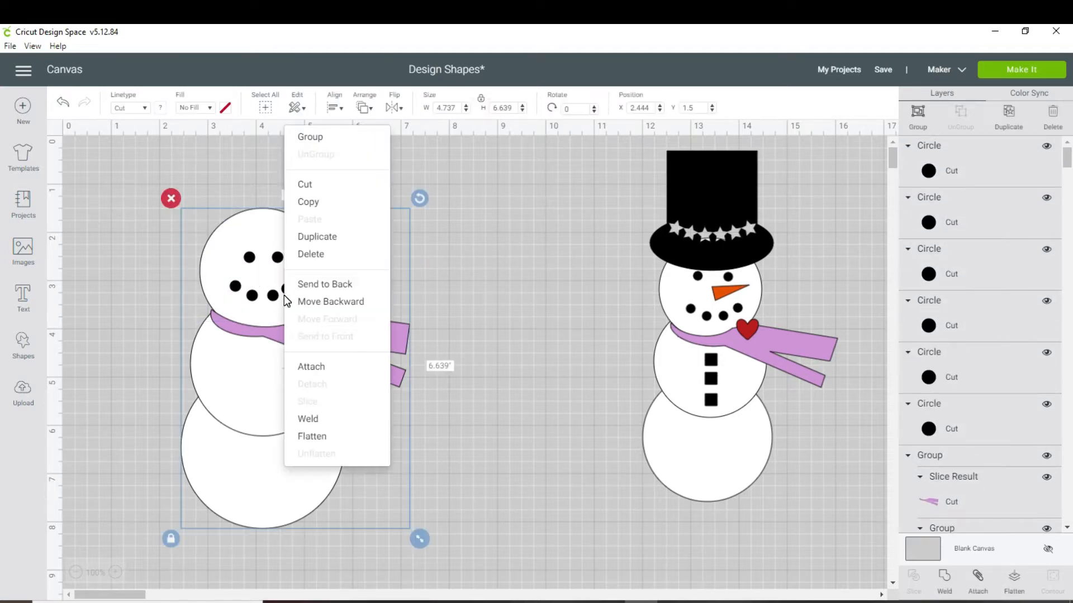
{"action": "left_click", "coordinate": [312, 137]}
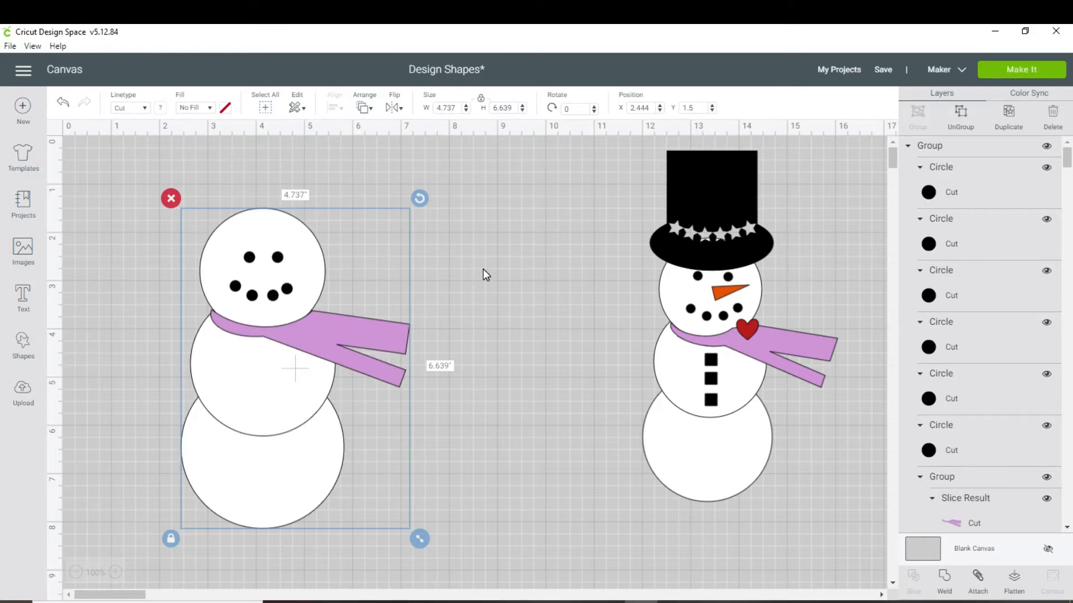
{"action": "left_click", "coordinate": [482, 269]}
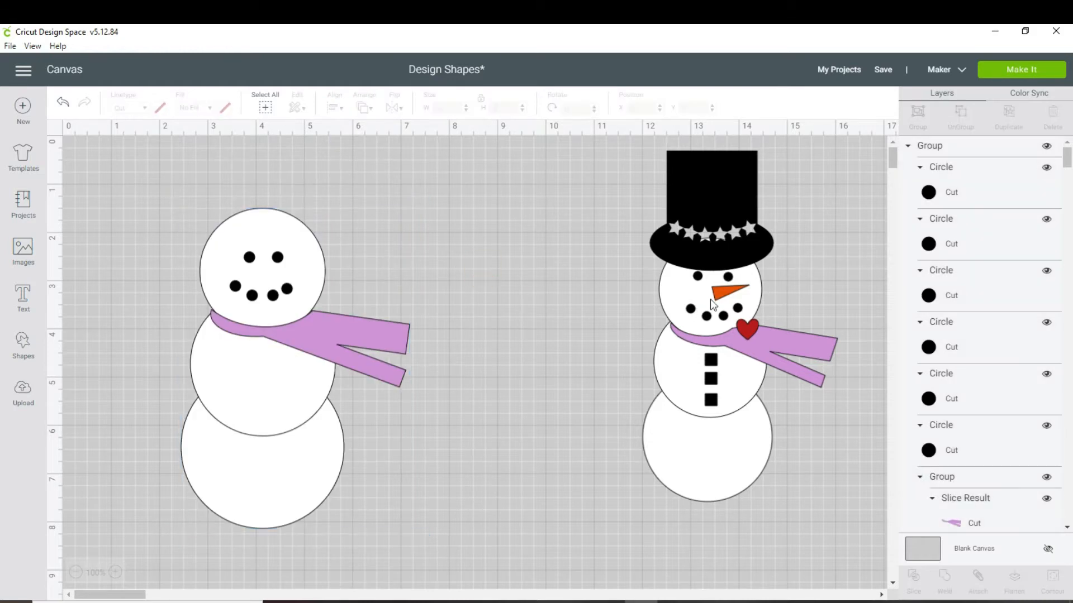
Step: Insert a triangle and rotate it to about 94° so that it points right
{"action": "left_click", "coordinate": [23, 349]}
{"action": "left_click", "coordinate": [74, 311]}
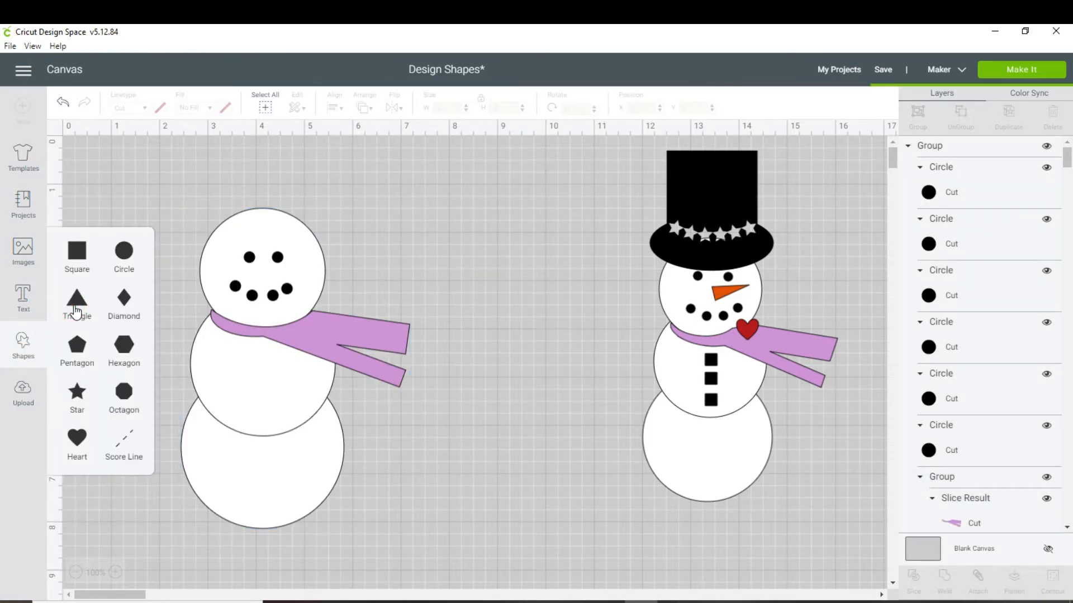
{"action": "left_click_drag", "start_coordinate": [468, 346], "coordinate": [446, 529]}
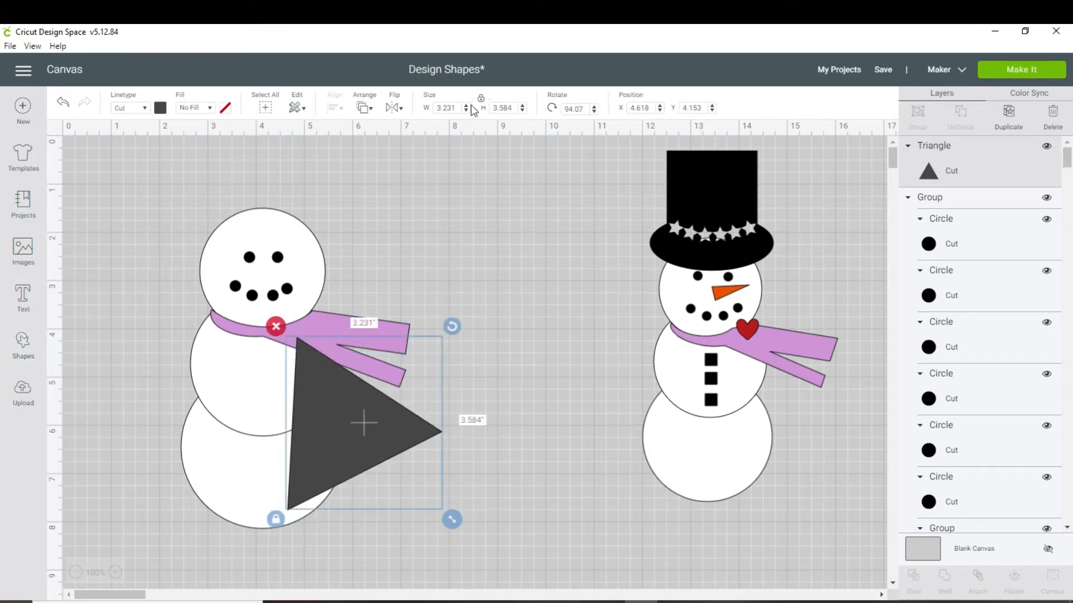
Step: With unlocked proportions, shrink the triangle into a narrow nose about 0.945 by 0.425 inches, tilted to about 78° on the snowman's face
{"action": "left_click", "coordinate": [276, 518]}
{"action": "left_click_drag", "start_coordinate": [451, 519], "coordinate": [298, 241]}
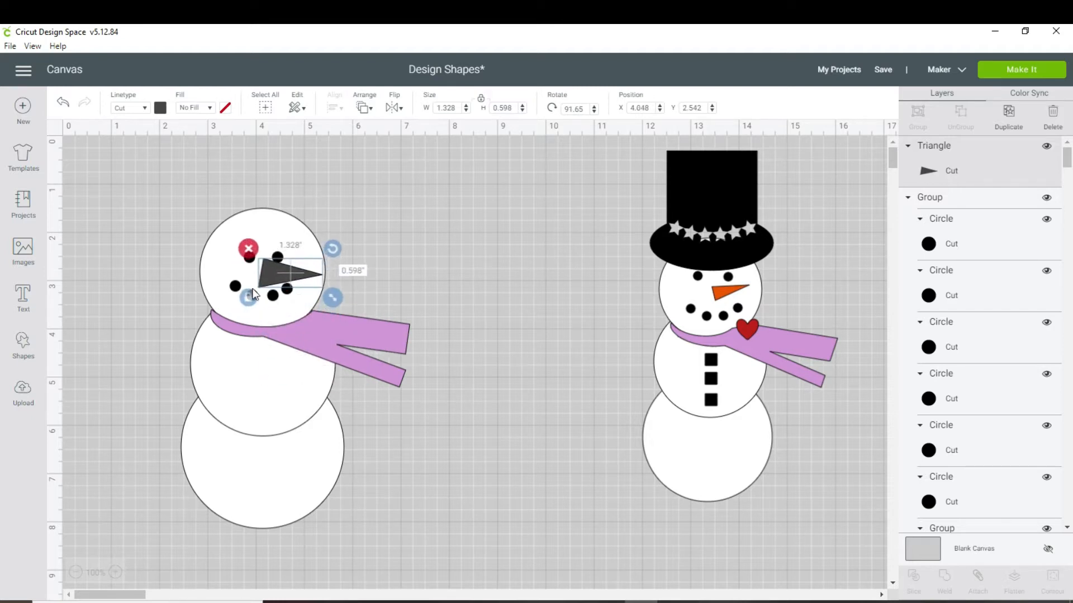
{"action": "left_click_drag", "start_coordinate": [333, 296], "coordinate": [320, 293]}
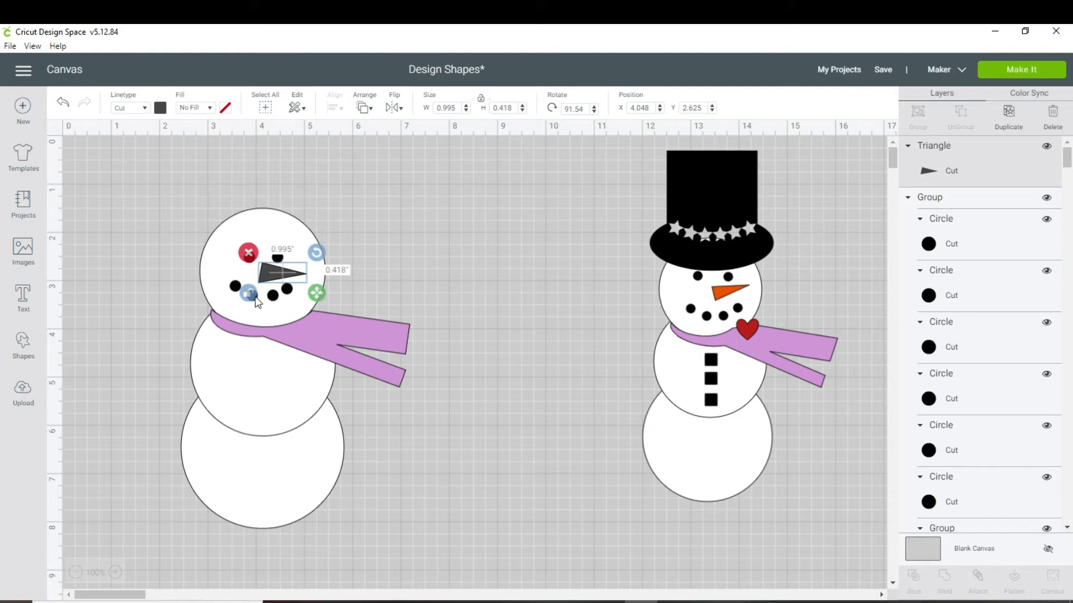
{"action": "mouse_move", "coordinate": [316, 253]}
{"action": "left_mouse_down"}
{"action": "mouse_move", "coordinate": [314, 233]}
{"action": "mouse_move", "coordinate": [322, 246]}
{"action": "left_mouse_up"}
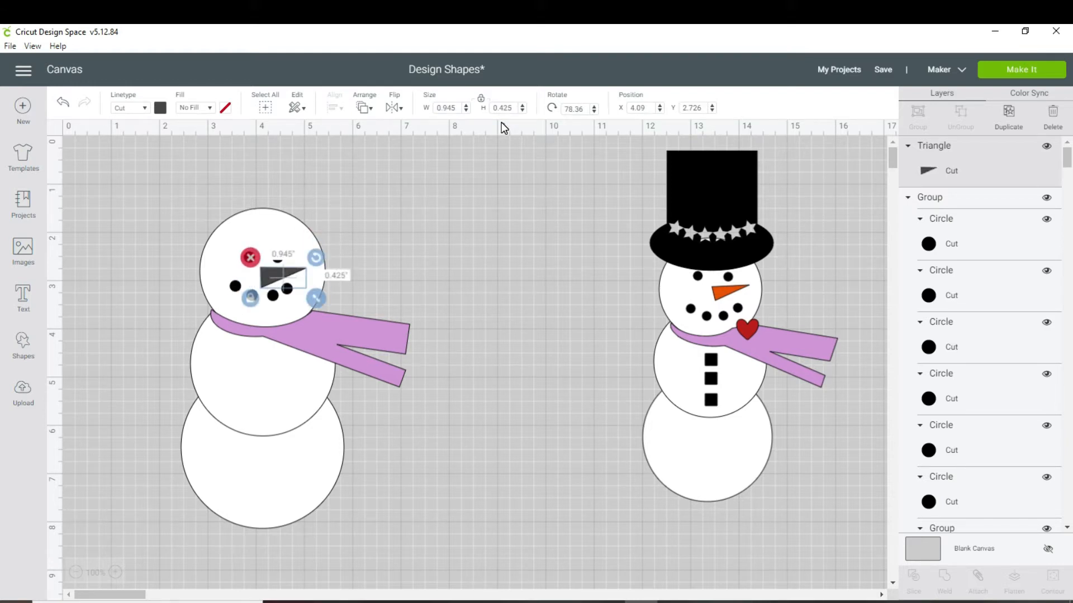
Step: Reduce the triangle nose to 0.8 inches wide, shift it slightly left on the face and colour it orange
{"action": "left_click", "coordinate": [465, 111]}
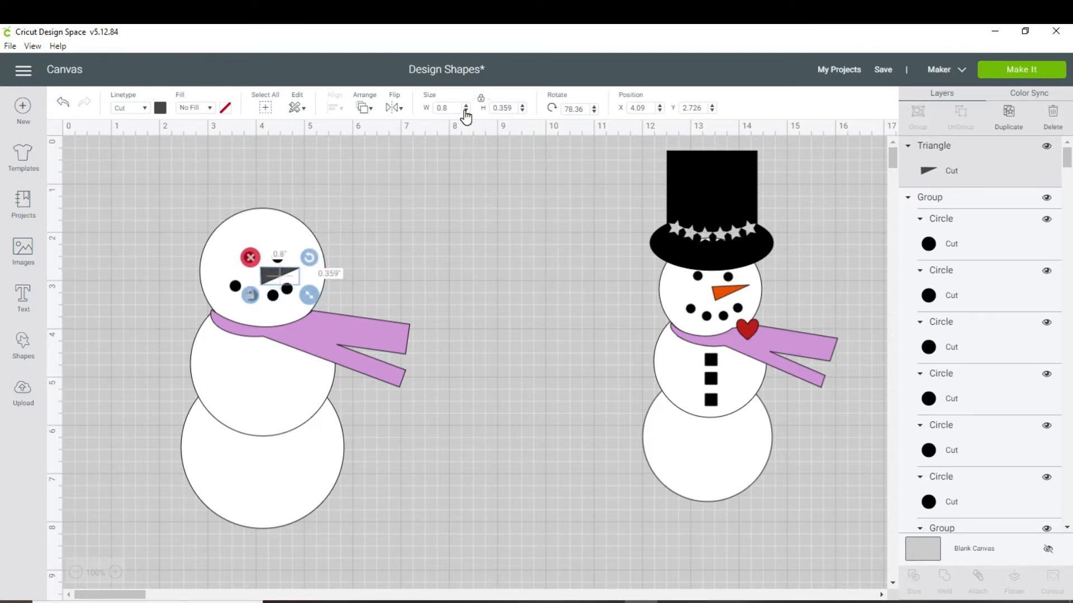
{"action": "left_click", "coordinate": [357, 253]}
{"action": "left_click", "coordinate": [271, 273]}
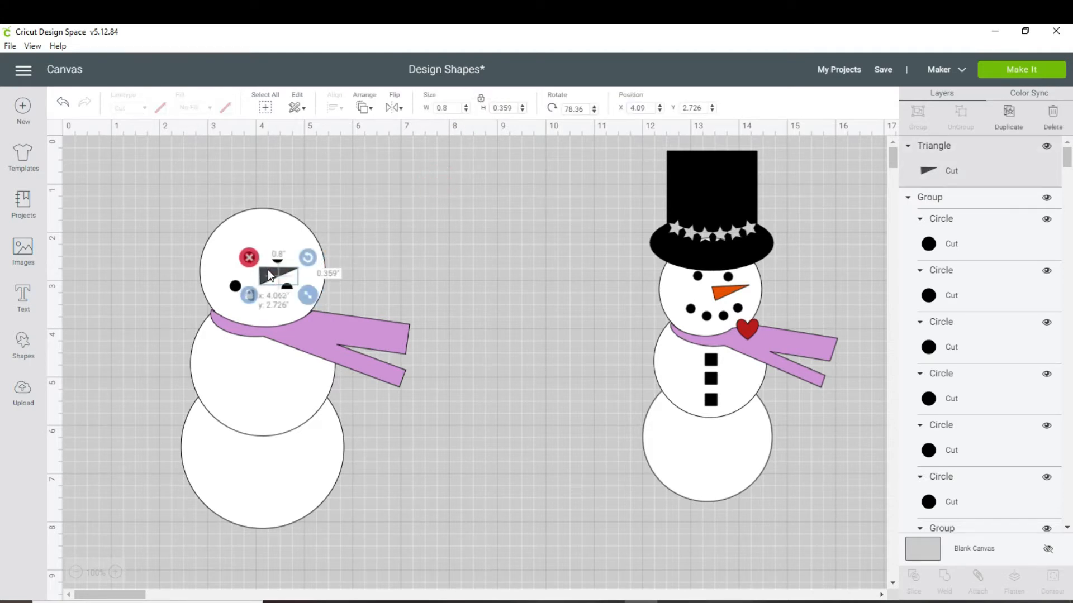
{"action": "left_click", "coordinate": [159, 108]}
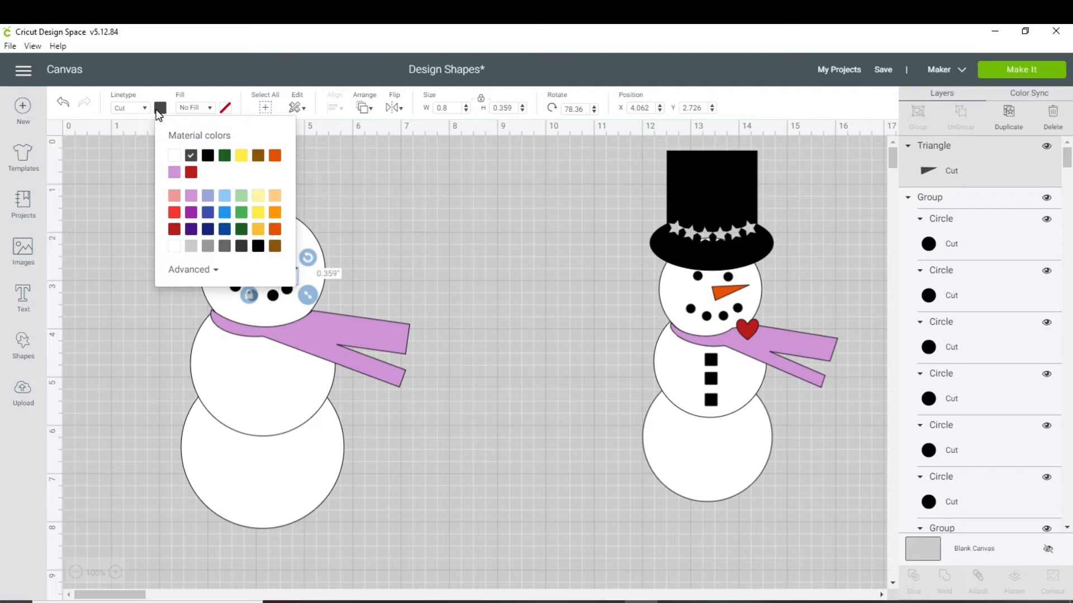
{"action": "left_click", "coordinate": [275, 156]}
{"action": "left_click", "coordinate": [394, 187]}
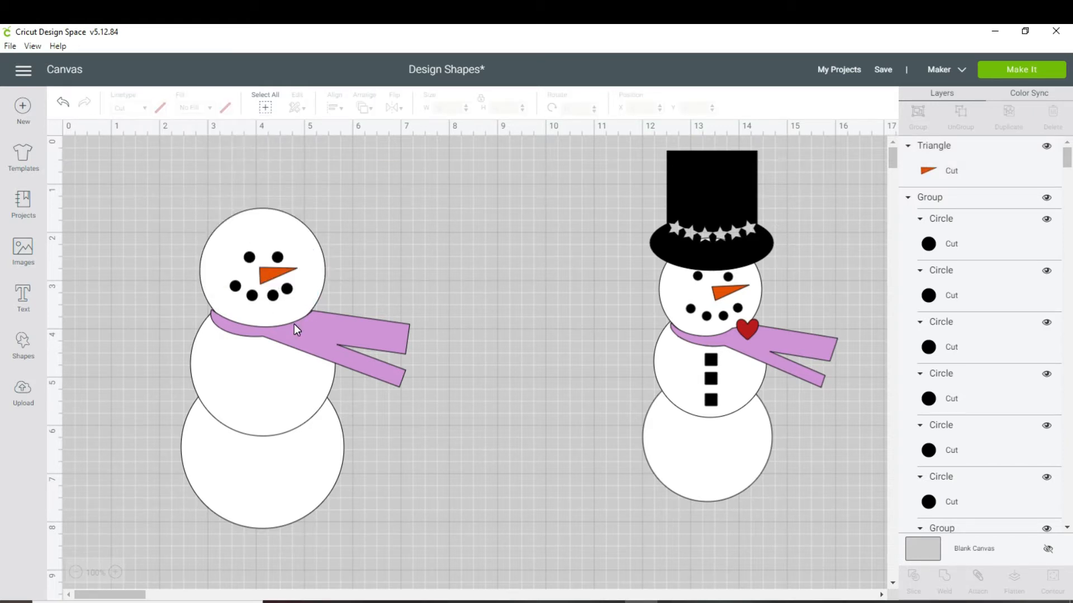
Step: Insert a square beside the snowman and shrink it with unlocked proportions to about 0.292 by 0.292 inches
{"action": "left_click", "coordinate": [22, 344]}
{"action": "left_click", "coordinate": [78, 253]}
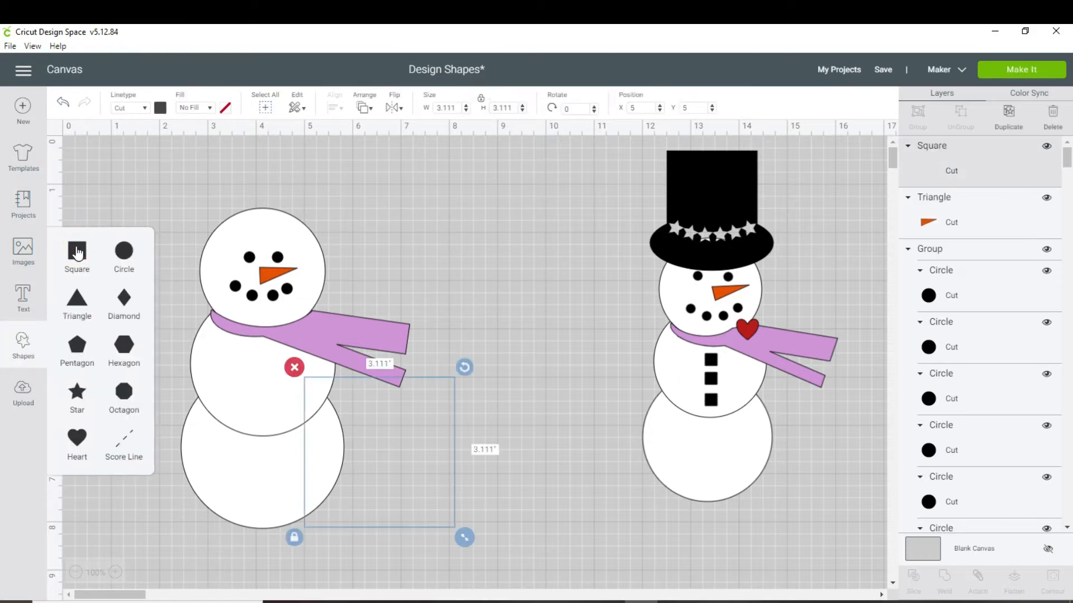
{"action": "left_click_drag", "start_coordinate": [365, 457], "coordinate": [493, 354]}
{"action": "left_click", "coordinate": [412, 437]}
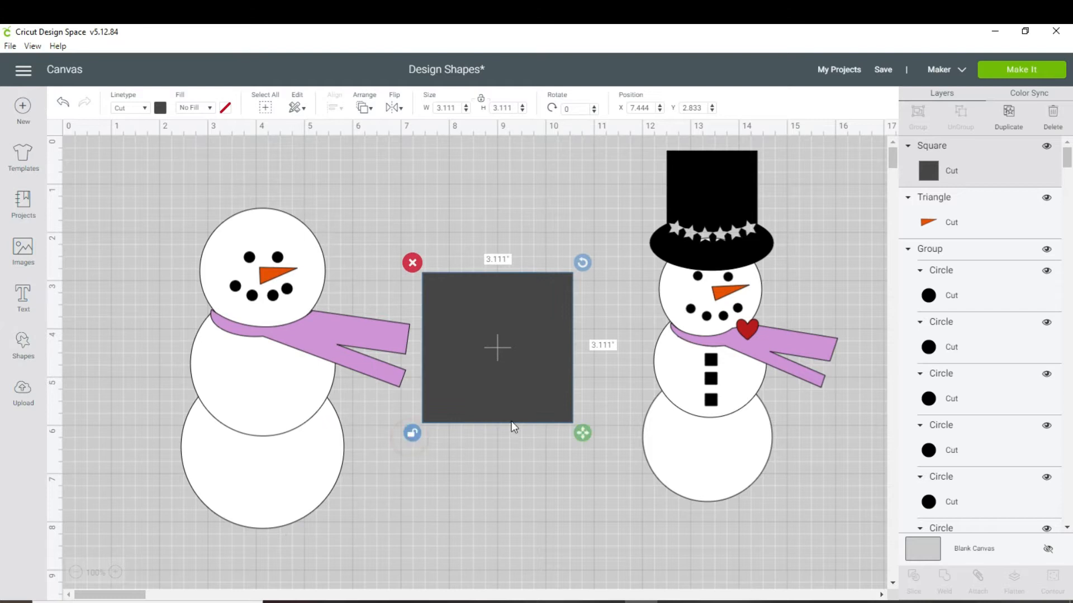
{"action": "left_click_drag", "start_coordinate": [585, 431], "coordinate": [438, 307]}
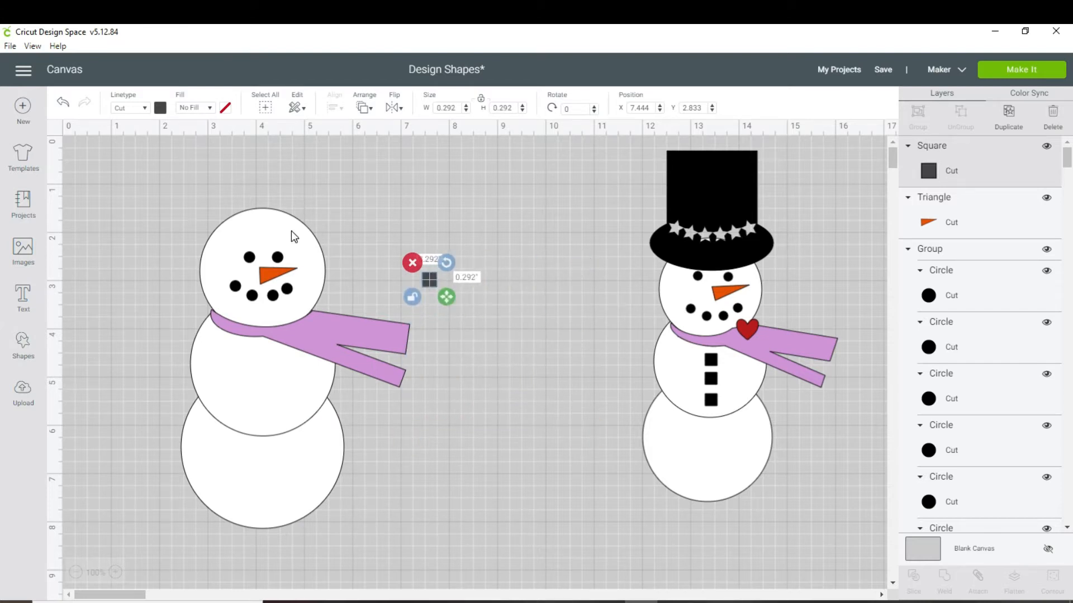
Step: Colour the small square black, relock its proportions and place it as the top button on the snowman's middle body
{"action": "left_click", "coordinate": [161, 109]}
{"action": "left_click", "coordinate": [207, 155]}
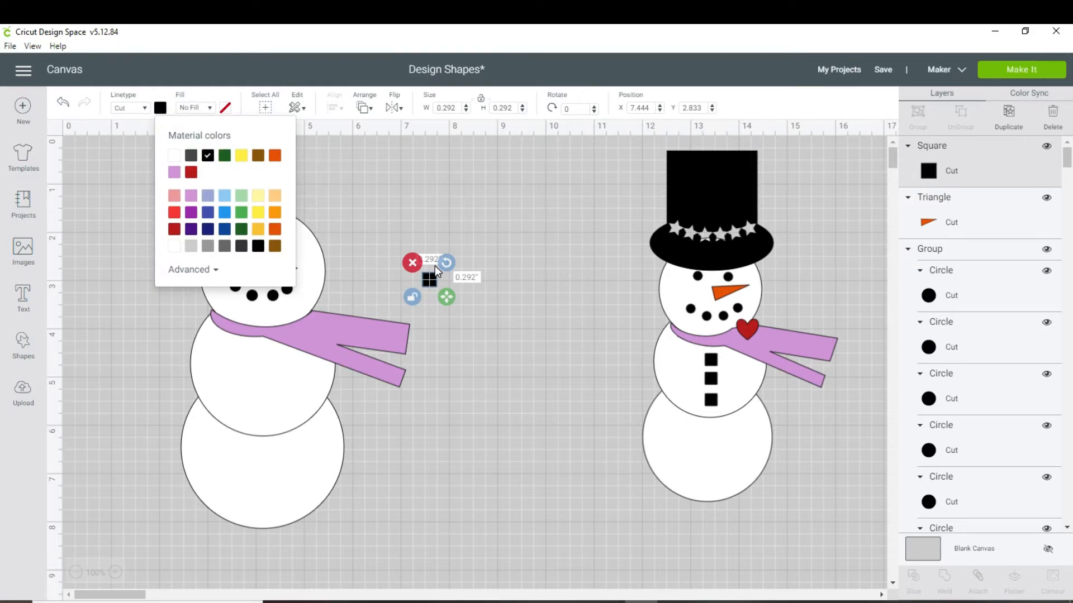
{"action": "left_click", "coordinate": [412, 299]}
{"action": "left_click_drag", "start_coordinate": [411, 299], "coordinate": [251, 379]}
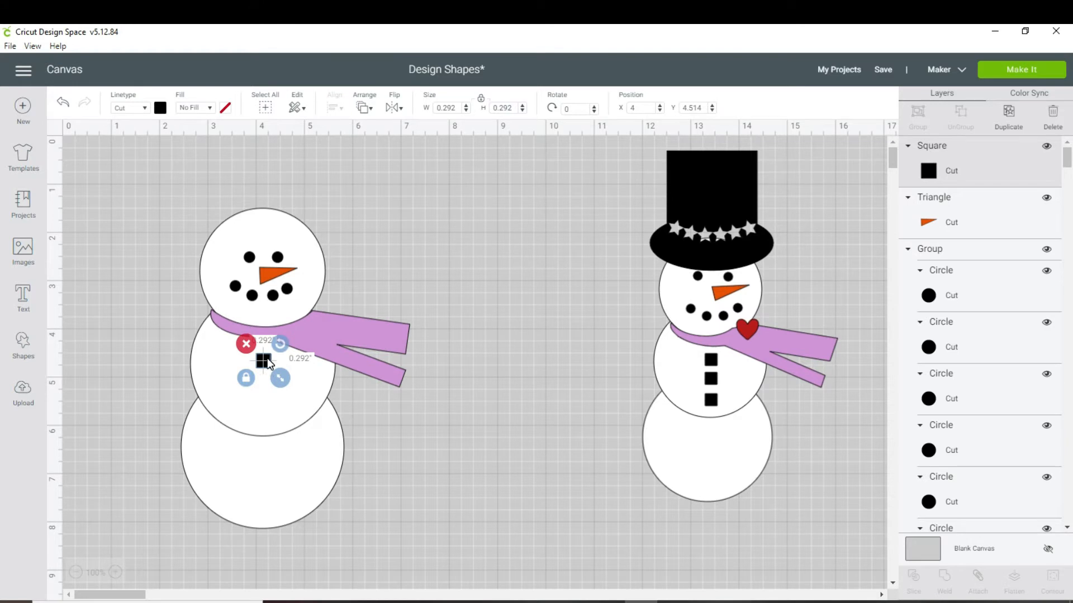
Step: Duplicate the square button twice and line the copies up vertically below the first one
{"action": "right_click", "coordinate": [267, 362]}
{"action": "left_click", "coordinate": [290, 297]}
{"action": "left_click_drag", "start_coordinate": [287, 396], "coordinate": [267, 396]}
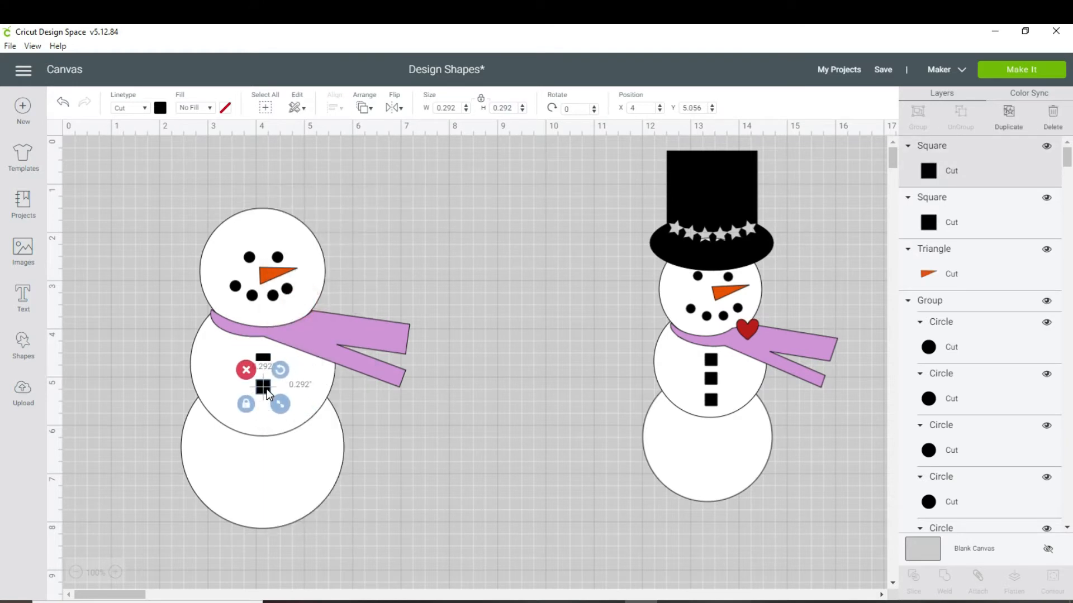
{"action": "right_click", "coordinate": [267, 388]}
{"action": "left_click", "coordinate": [308, 333]}
{"action": "left_click_drag", "start_coordinate": [263, 387], "coordinate": [264, 416]}
{"action": "left_click", "coordinate": [445, 420]}
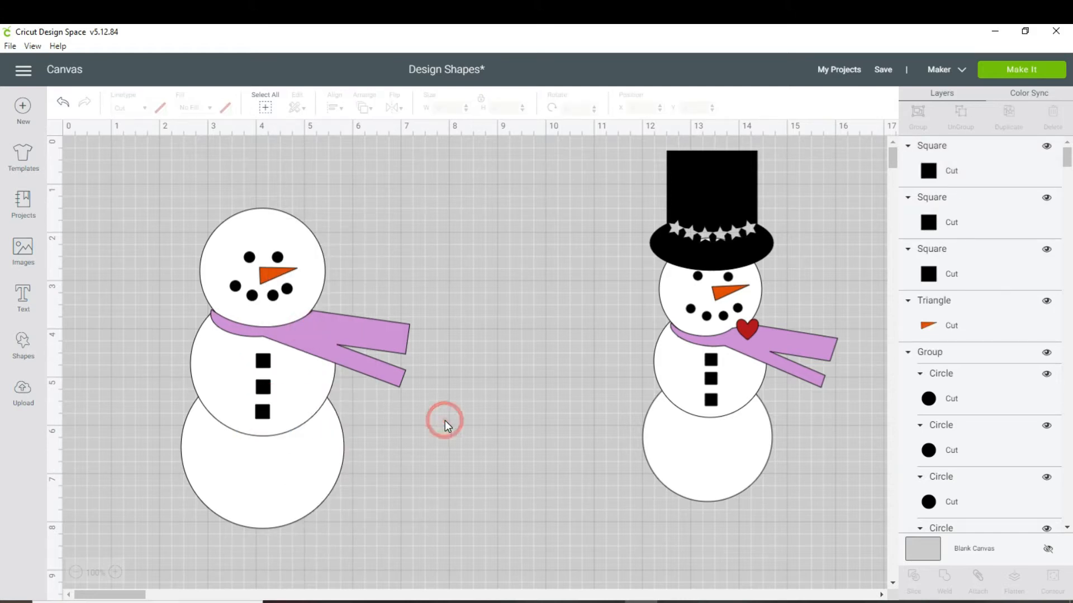
Step: Group the nose and buttons with the snowman, and move both snowmen slightly left and down
{"action": "left_click_drag", "start_coordinate": [137, 203], "coordinate": [378, 446]}
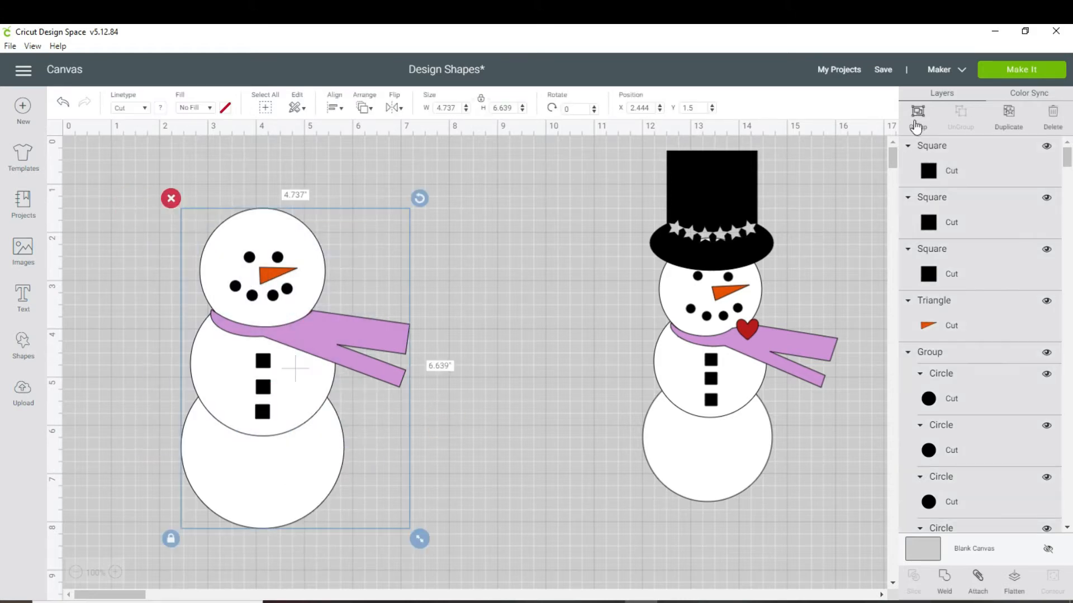
{"action": "left_click", "coordinate": [918, 110]}
{"action": "left_click_drag", "start_coordinate": [403, 392], "coordinate": [431, 431]}
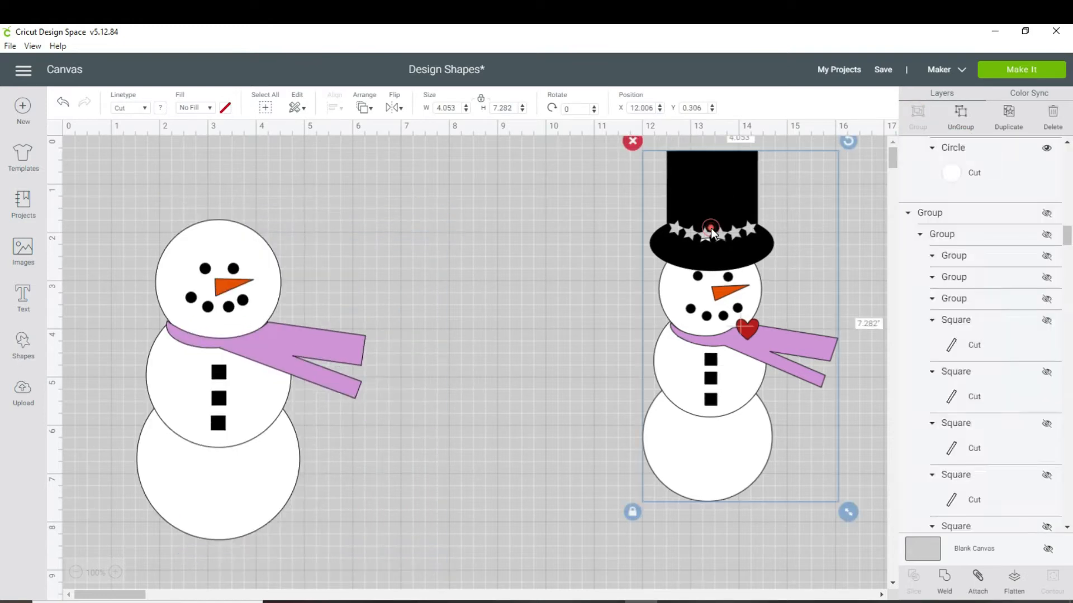
{"action": "left_click_drag", "start_coordinate": [711, 228], "coordinate": [670, 255]}
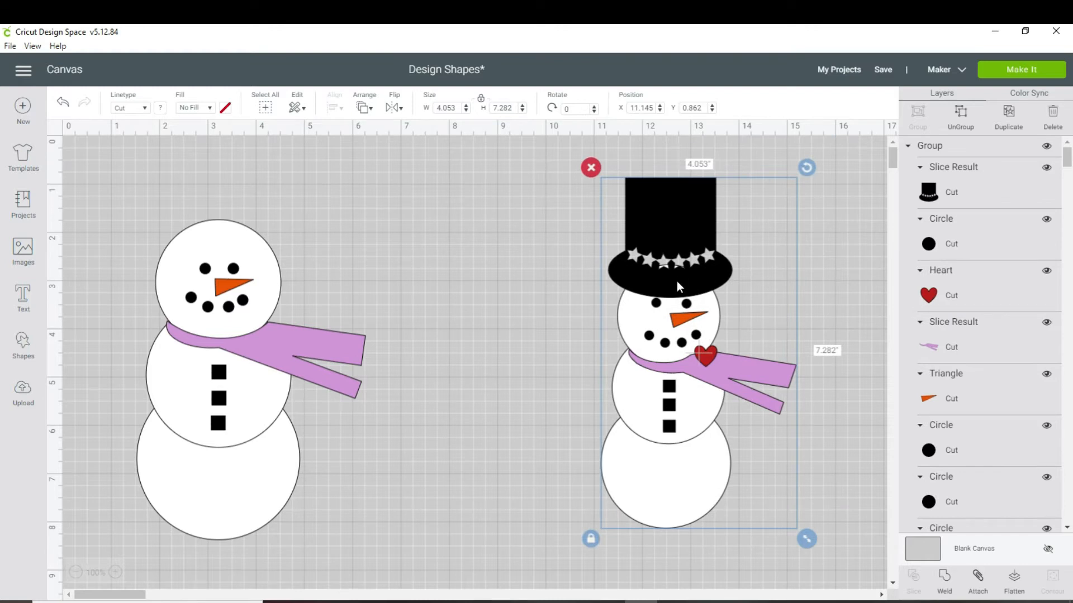
Step: Insert a black square between the snowmen and reshape it into a rectangle about 2.431 by 3.125 inches
{"action": "left_click", "coordinate": [23, 350]}
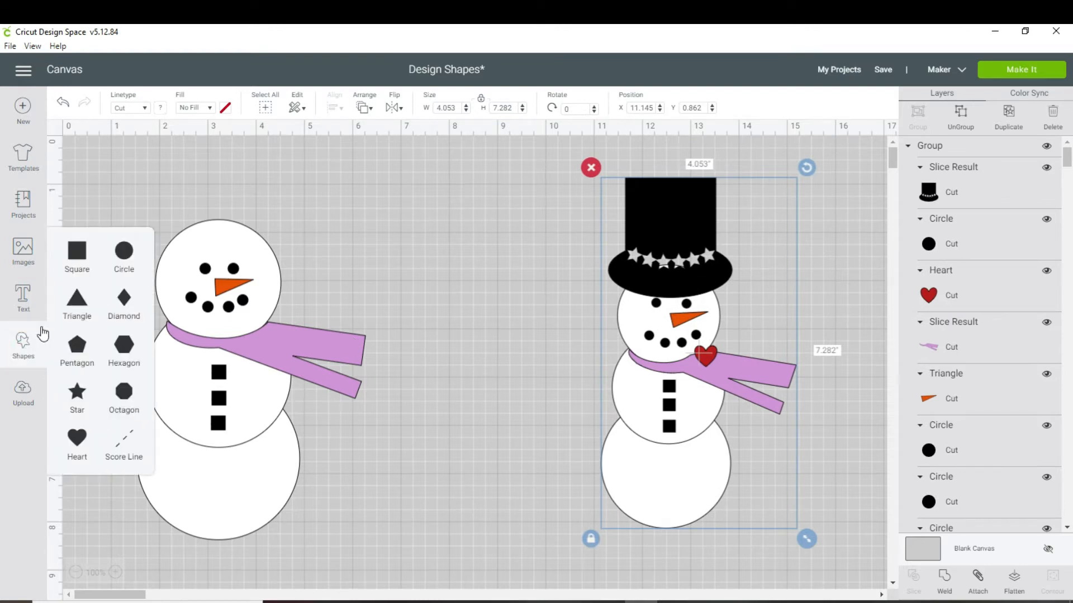
{"action": "left_click", "coordinate": [77, 249]}
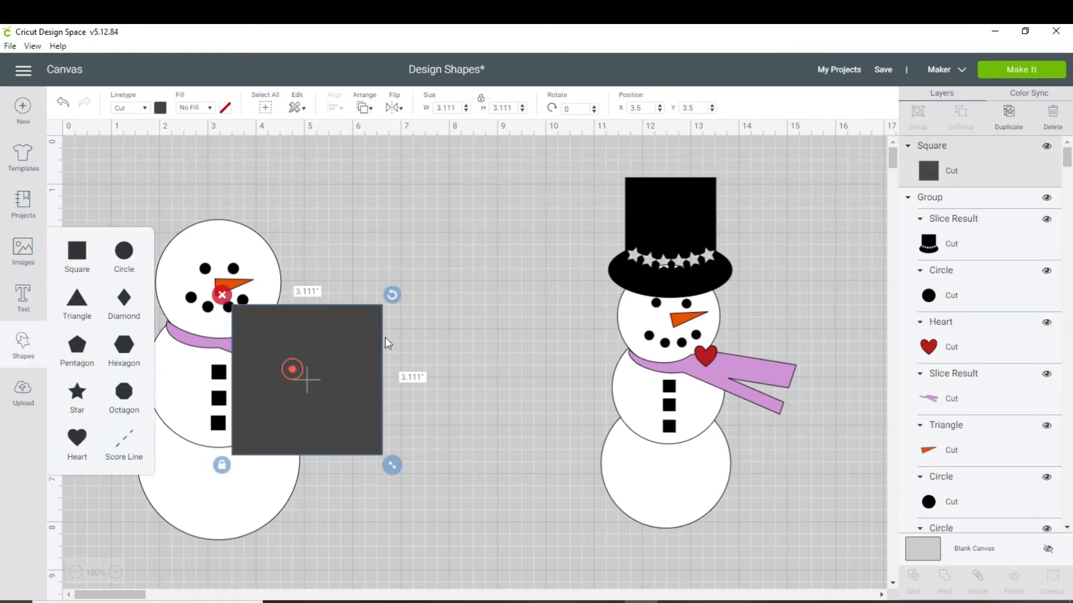
{"action": "left_click_drag", "start_coordinate": [292, 369], "coordinate": [475, 276]}
{"action": "left_click", "coordinate": [160, 108]}
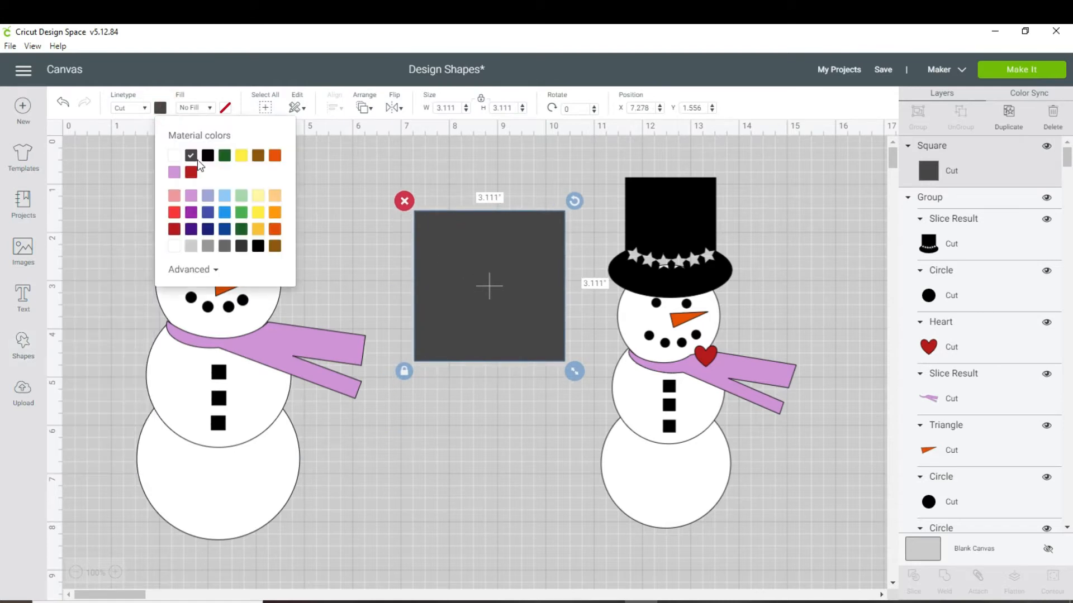
{"action": "left_click", "coordinate": [208, 156]}
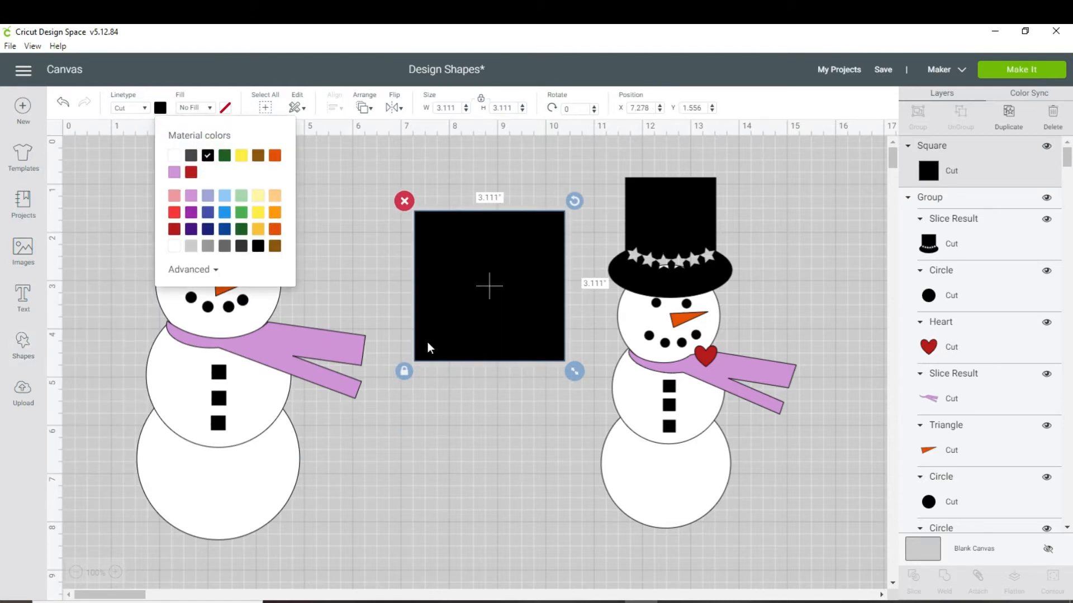
{"action": "left_click", "coordinate": [404, 371]}
{"action": "left_click_drag", "start_coordinate": [566, 374], "coordinate": [533, 374]}
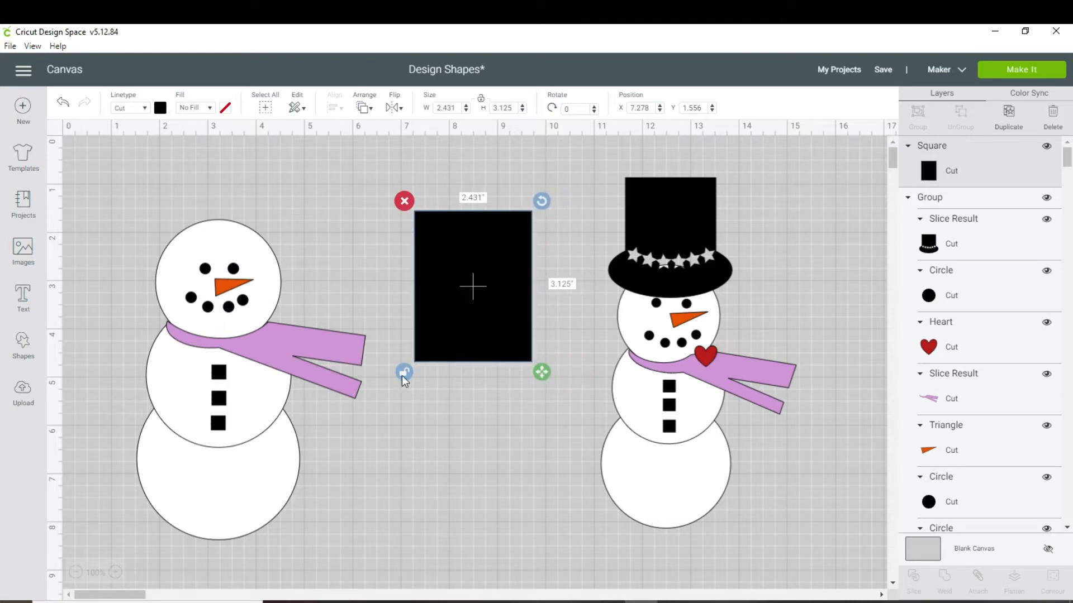
Step: Insert a black circle, flatten it into an oval about 3.889 by 1.306 inches and overlap it with the rectangle's lower edge
{"action": "left_click", "coordinate": [26, 350]}
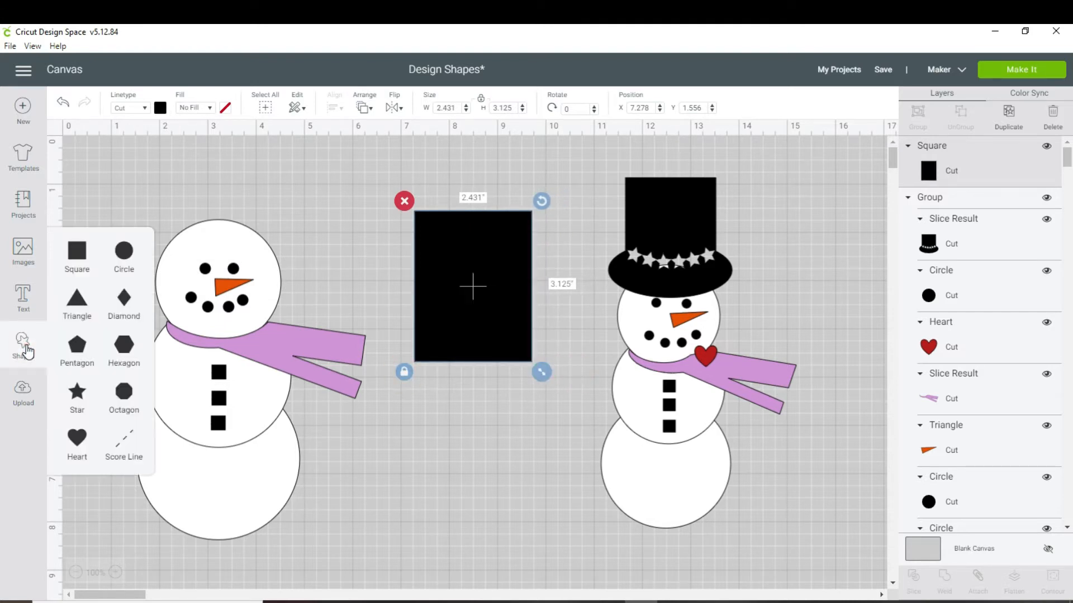
{"action": "left_click", "coordinate": [121, 255]}
{"action": "left_click_drag", "start_coordinate": [326, 409], "coordinate": [472, 452]}
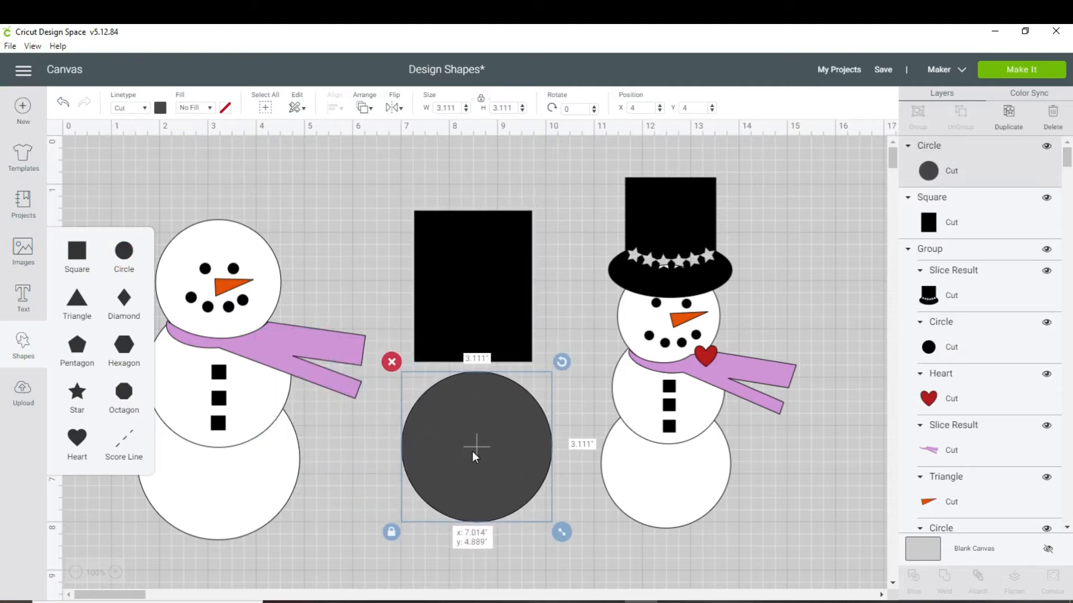
{"action": "left_click", "coordinate": [160, 108]}
{"action": "left_click", "coordinate": [207, 155]}
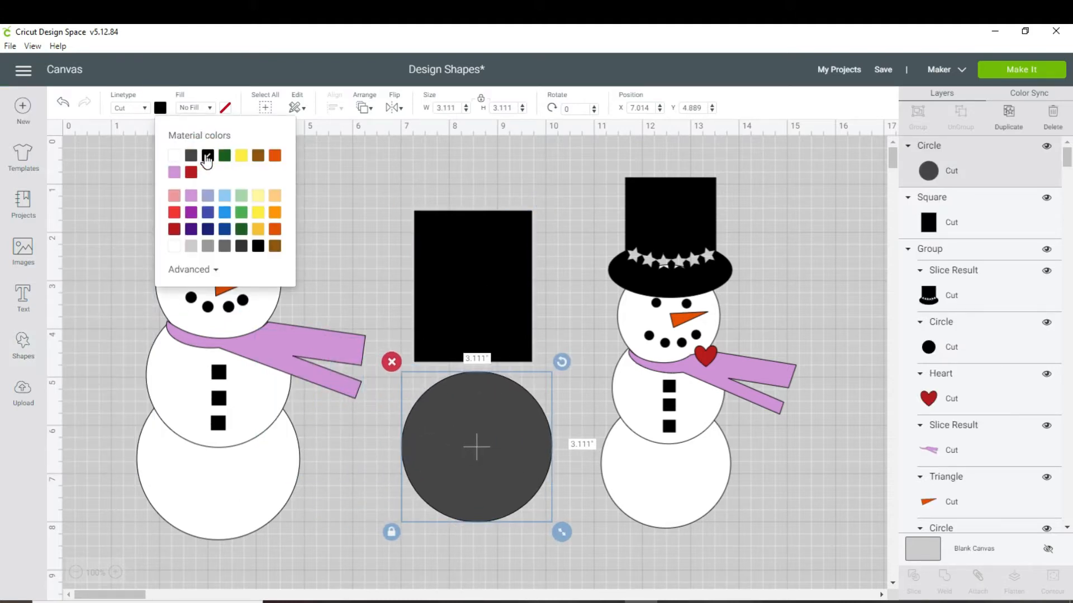
{"action": "left_click", "coordinate": [391, 534]}
{"action": "left_click_drag", "start_coordinate": [561, 531], "coordinate": [599, 443]}
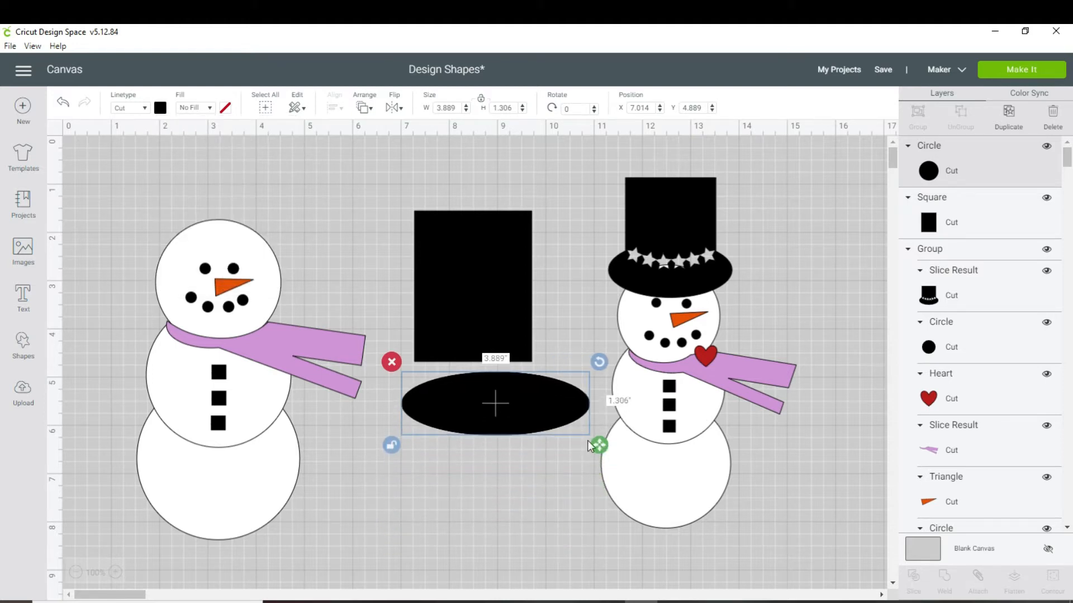
{"action": "left_click_drag", "start_coordinate": [551, 415], "coordinate": [552, 358]}
Step: Weld the rectangle and the oval brim into one hat shape
{"action": "left_click", "coordinate": [536, 452]}
{"action": "left_click", "coordinate": [543, 444]}
{"action": "left_click_drag", "start_coordinate": [366, 174], "coordinate": [545, 400]}
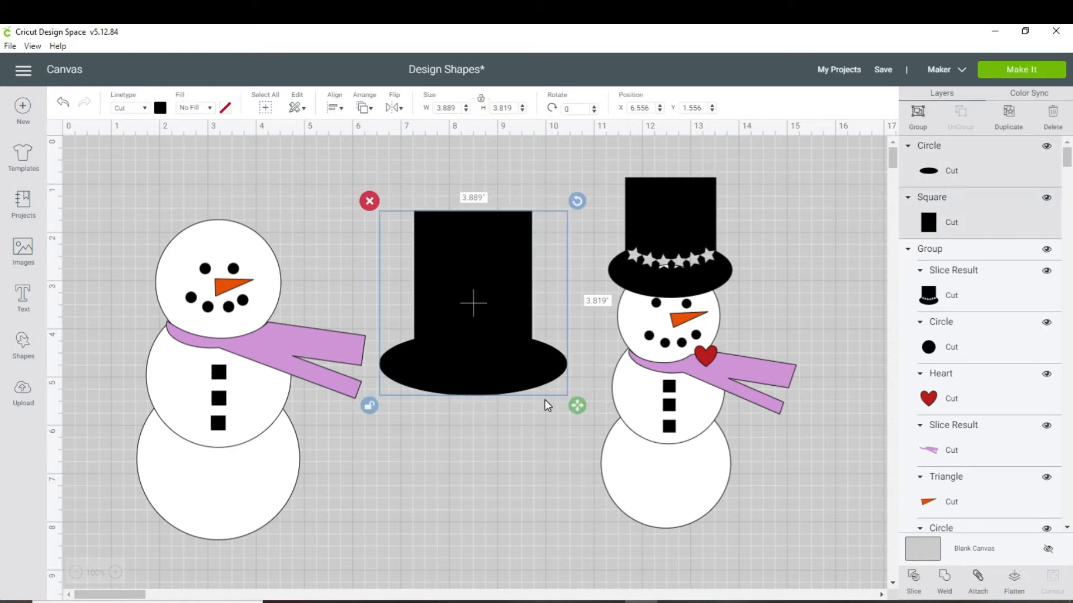
{"action": "right_click", "coordinate": [486, 339]}
{"action": "left_click", "coordinate": [508, 458]}
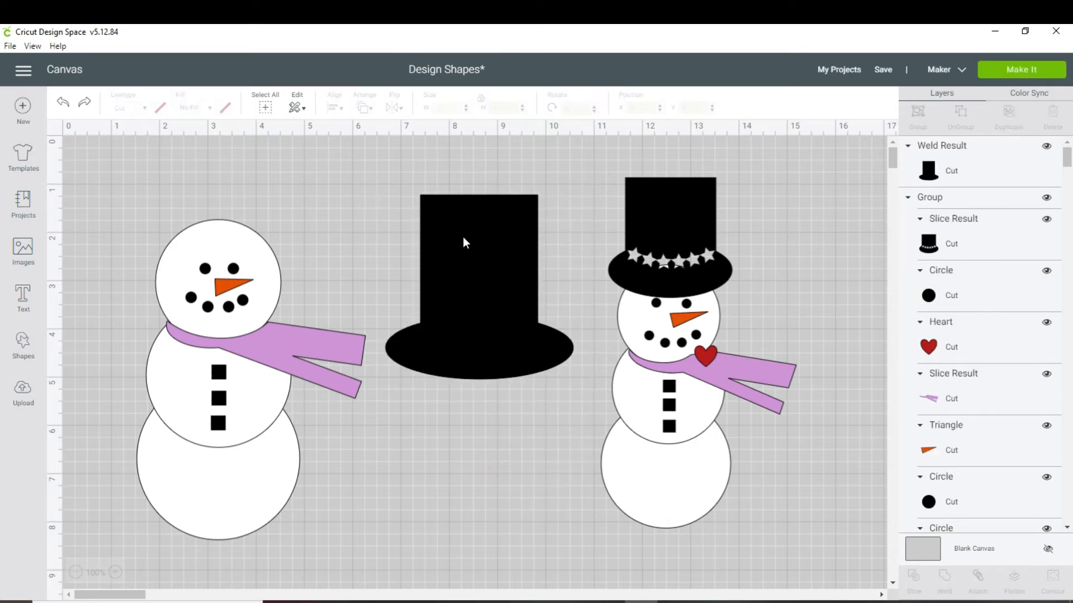
Step: Resize the hat to about 2.819 by 2.769 inches, set it on the snowman's head and shift the snowman down to fit
{"action": "left_click_drag", "start_coordinate": [467, 240], "coordinate": [471, 244]}
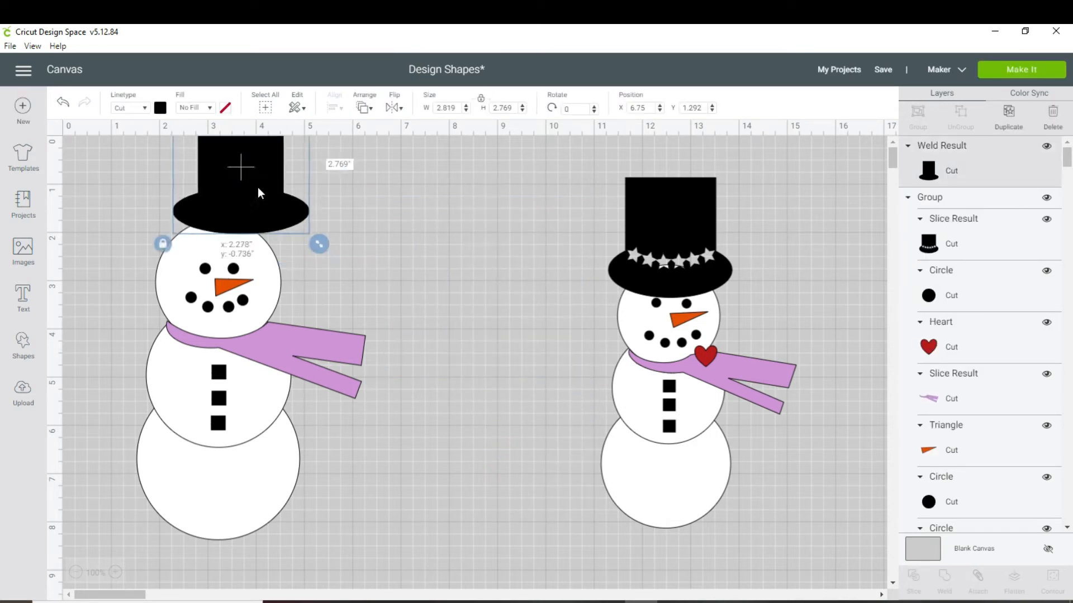
{"action": "left_click_drag", "start_coordinate": [257, 187], "coordinate": [251, 217]}
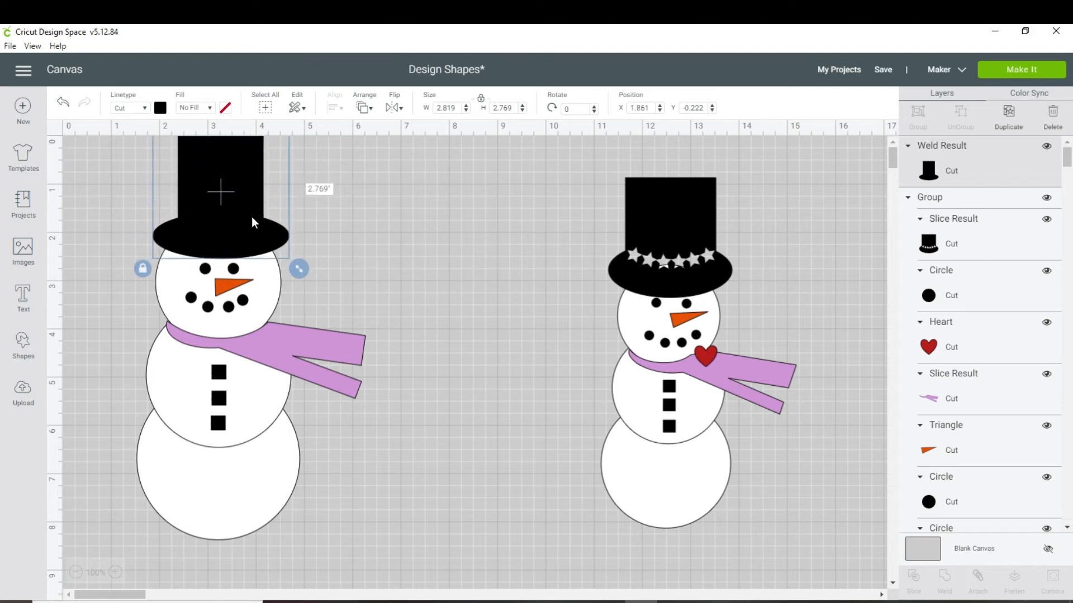
{"action": "left_click_drag", "start_coordinate": [282, 452], "coordinate": [285, 483]}
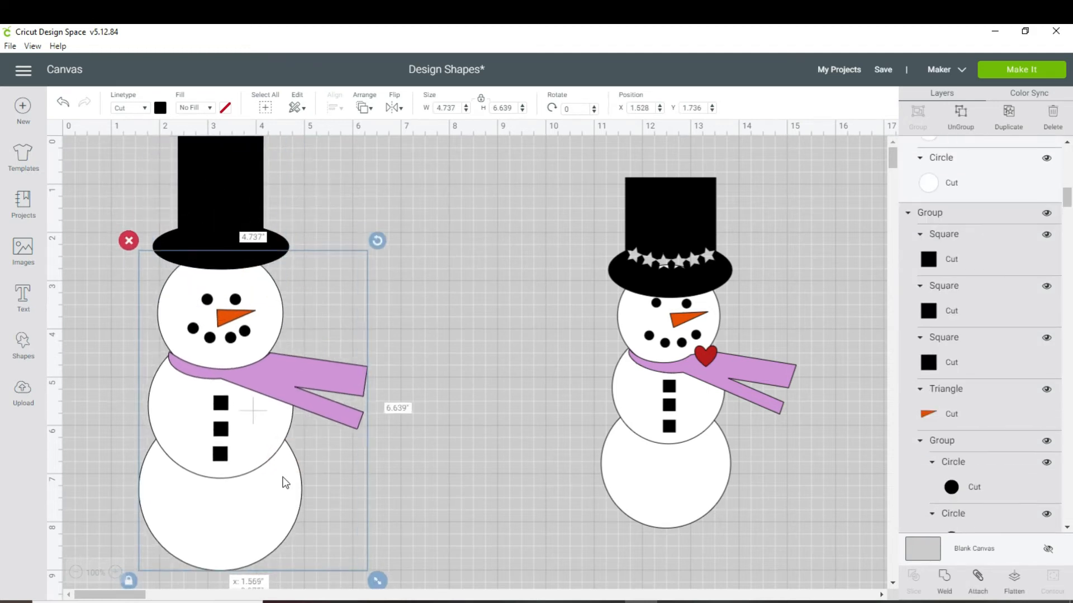
{"action": "left_click_drag", "start_coordinate": [233, 204], "coordinate": [236, 217]}
{"action": "left_click", "coordinate": [385, 259]}
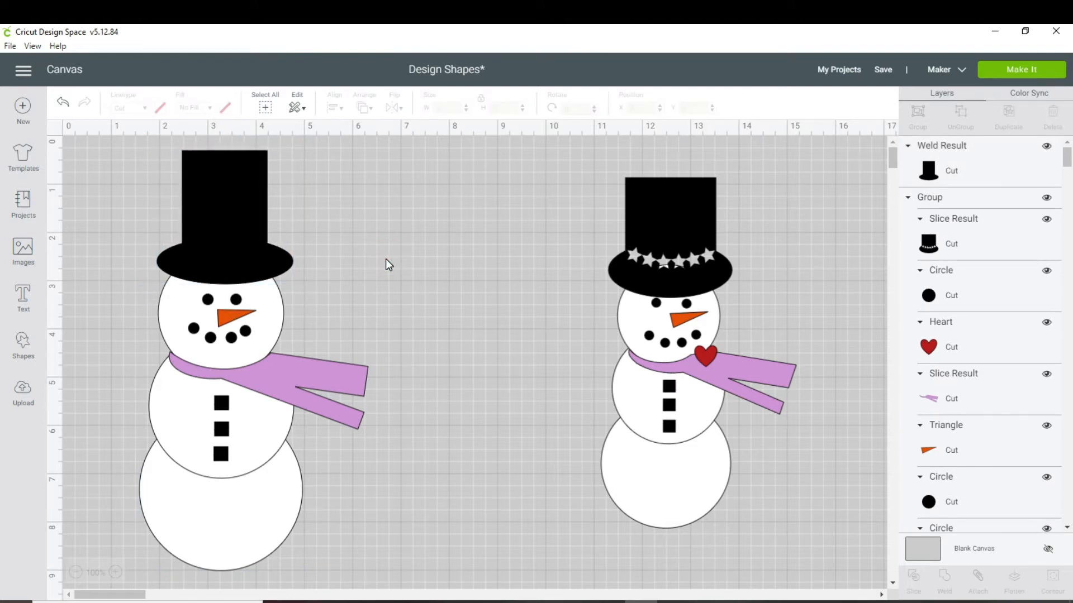
Step: Move the hat off the snowman's head onto empty canvas and shift the snowman up and to the left
{"action": "left_click_drag", "start_coordinate": [229, 250], "coordinate": [440, 272]}
{"action": "left_click", "coordinate": [60, 101]}
{"action": "left_click_drag", "start_coordinate": [440, 213], "coordinate": [478, 282]}
{"action": "left_click", "coordinate": [245, 445]}
{"action": "left_click_drag", "start_coordinate": [214, 413], "coordinate": [150, 307]}
Step: Enlarge the hat to about 6.542 by 6.425 inches between the snowmen, moving the finished snowman right to make room
{"action": "left_click_drag", "start_coordinate": [461, 309], "coordinate": [437, 272]}
{"action": "left_click_drag", "start_coordinate": [526, 347], "coordinate": [670, 572]}
{"action": "left_click_drag", "start_coordinate": [512, 421], "coordinate": [456, 421]}
{"action": "left_click_drag", "start_coordinate": [643, 415], "coordinate": [741, 391]}
{"action": "left_click_drag", "start_coordinate": [507, 389], "coordinate": [495, 354]}
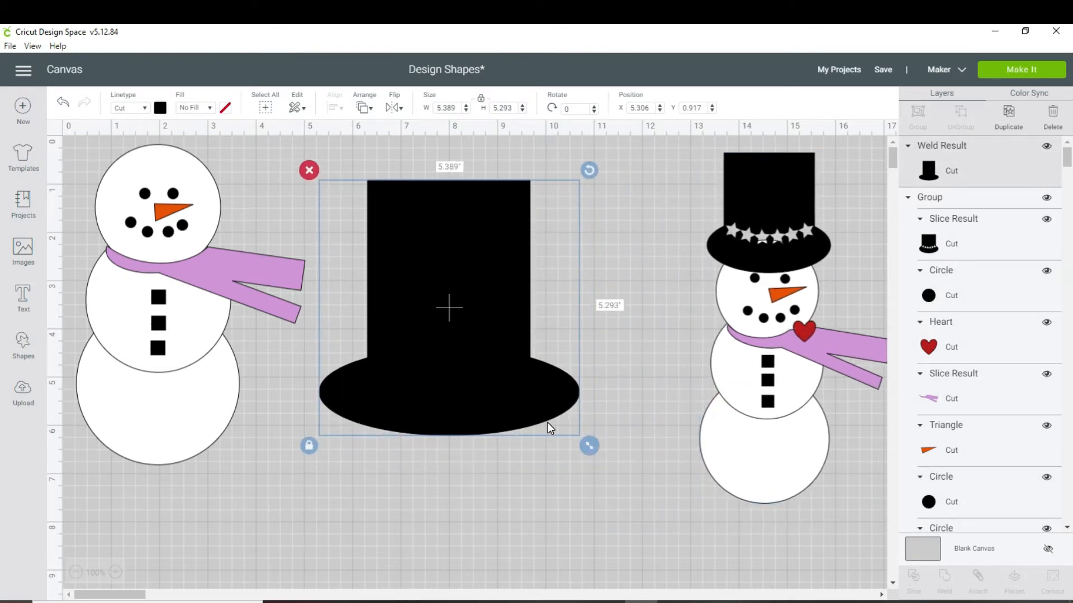
{"action": "left_click_drag", "start_coordinate": [589, 445], "coordinate": [647, 510]}
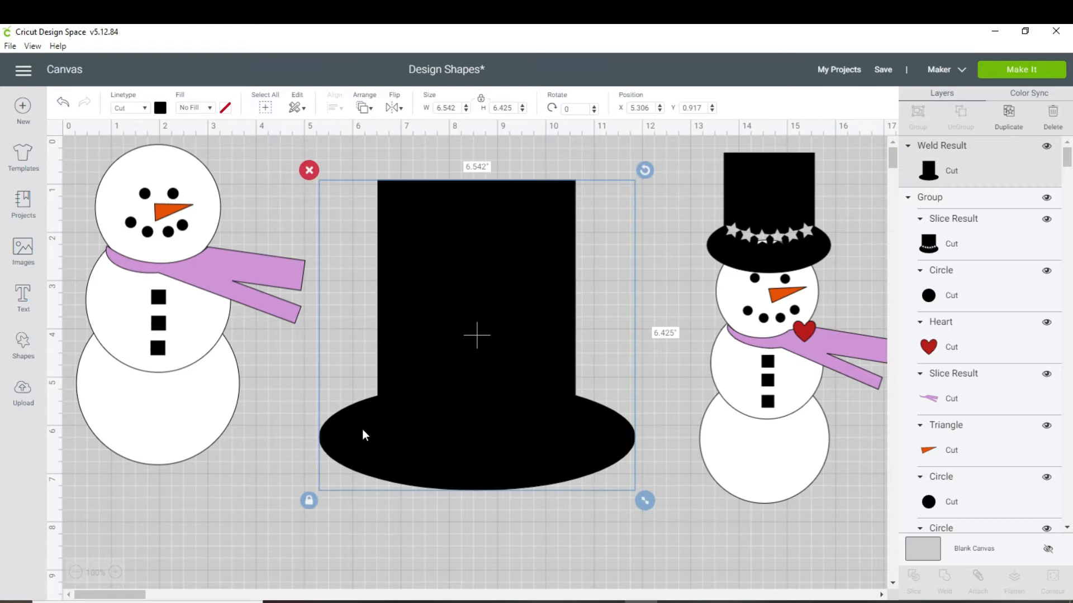
Step: Insert a star, shrink it to about 0.937 by 0.892 inches and place it at the lower-left corner of the hat's crown
{"action": "left_click", "coordinate": [23, 344]}
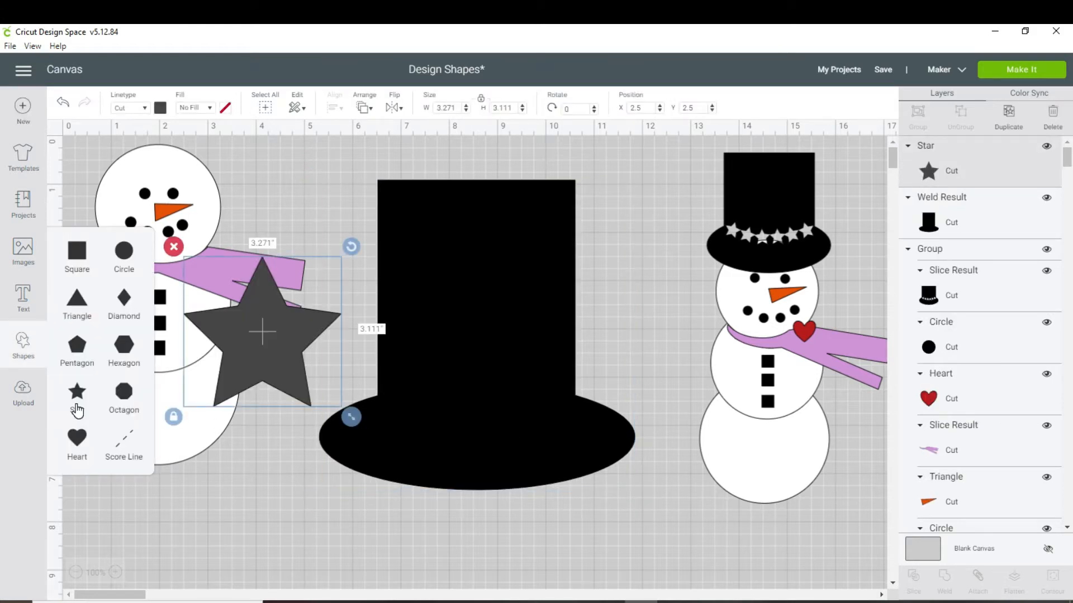
{"action": "left_click", "coordinate": [515, 443]}
{"action": "left_click_drag", "start_coordinate": [265, 336], "coordinate": [418, 346]}
{"action": "left_click_drag", "start_coordinate": [504, 426], "coordinate": [411, 374]}
Step: Shrink the star to about 0.621 by 0.625 inches, tilt it about 10 degrees and colour it white
{"action": "left_click", "coordinate": [832, 527]}
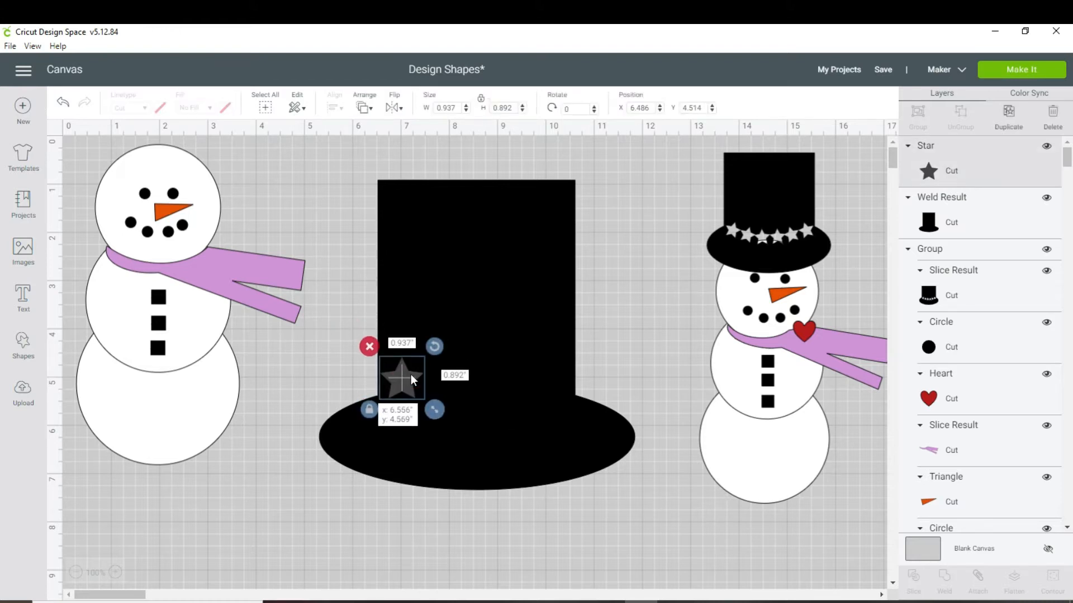
{"action": "left_click_drag", "start_coordinate": [434, 410], "coordinate": [427, 402]}
{"action": "left_click_drag", "start_coordinate": [425, 348], "coordinate": [393, 383]}
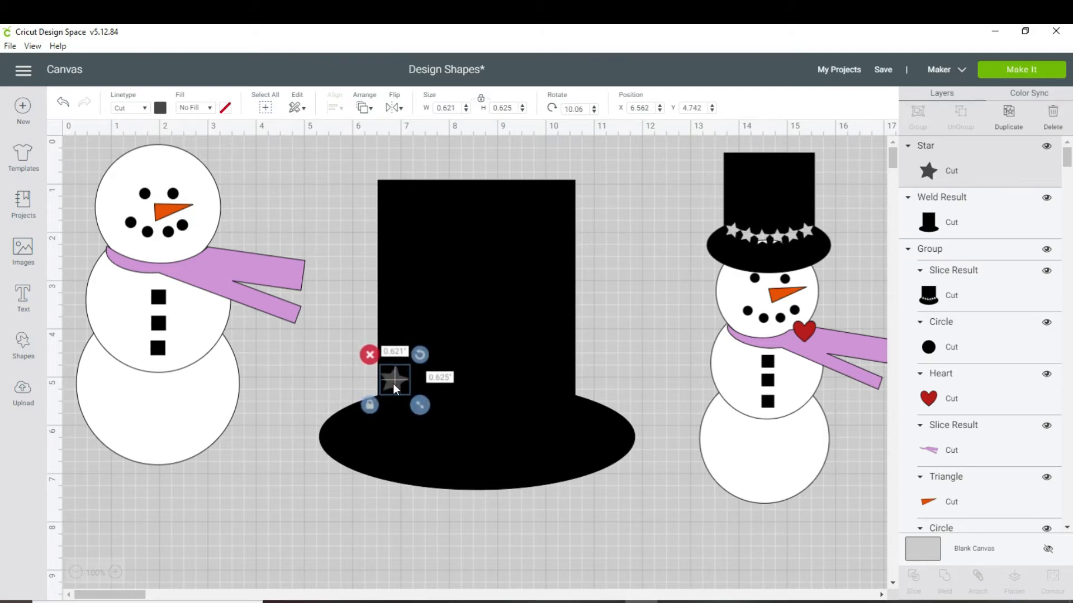
{"action": "left_click", "coordinate": [160, 108]}
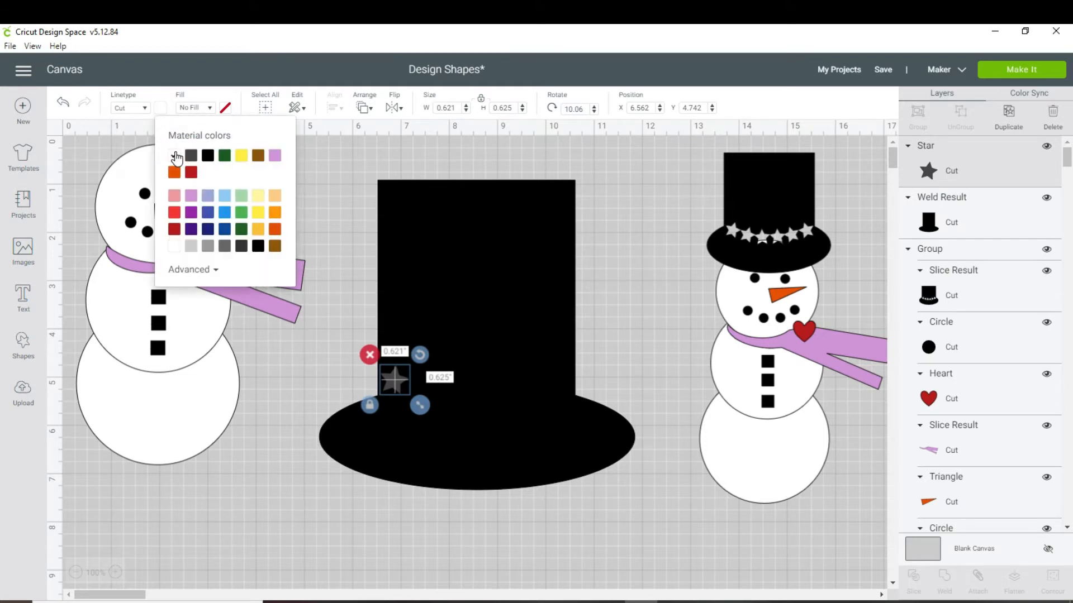
{"action": "left_click", "coordinate": [175, 156]}
Step: Duplicate the white star twice and arrange the three in a slightly curved row, tilting the third about 3 degrees
{"action": "right_click", "coordinate": [394, 374]}
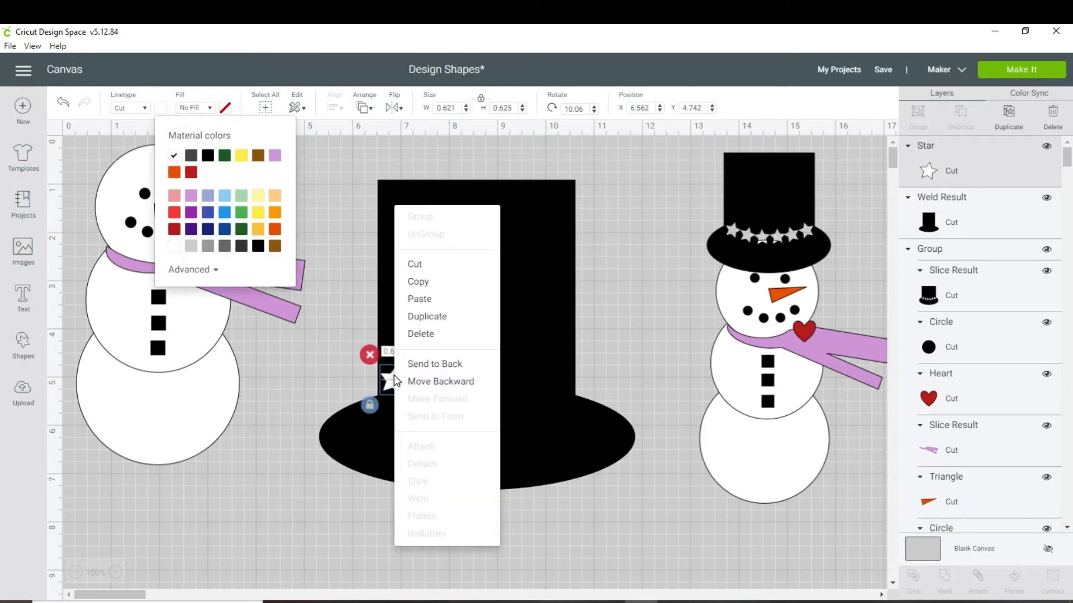
{"action": "left_click", "coordinate": [427, 314]}
{"action": "left_click_drag", "start_coordinate": [421, 410], "coordinate": [425, 384]}
{"action": "right_click", "coordinate": [424, 384]}
{"action": "left_click", "coordinate": [458, 329]}
{"action": "left_click_drag", "start_coordinate": [450, 384], "coordinate": [468, 353]}
{"action": "left_click_drag", "start_coordinate": [448, 388], "coordinate": [448, 391]}
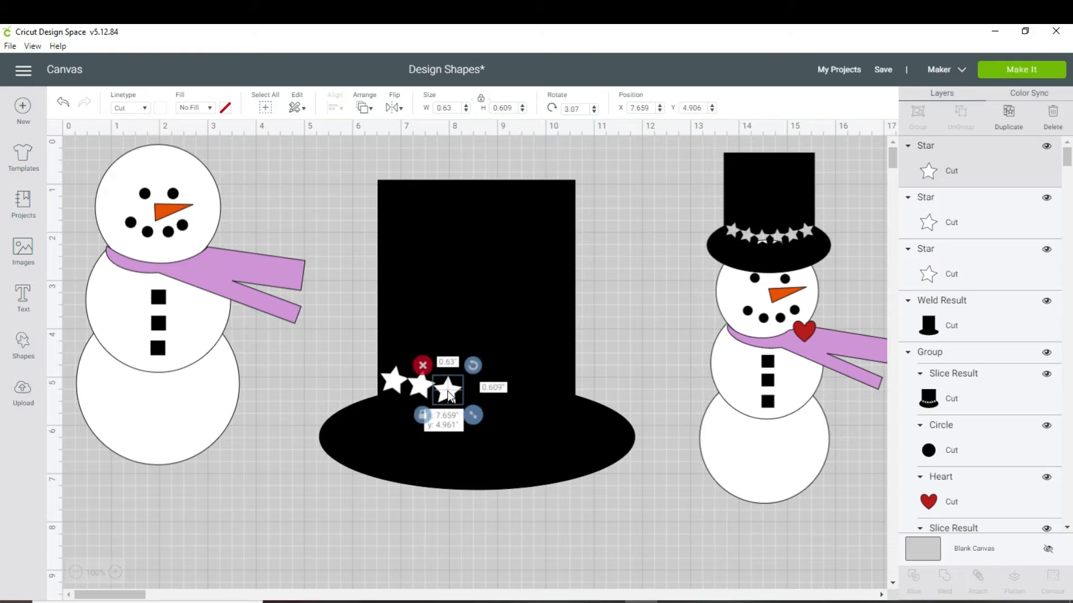
{"action": "left_click", "coordinate": [414, 389]}
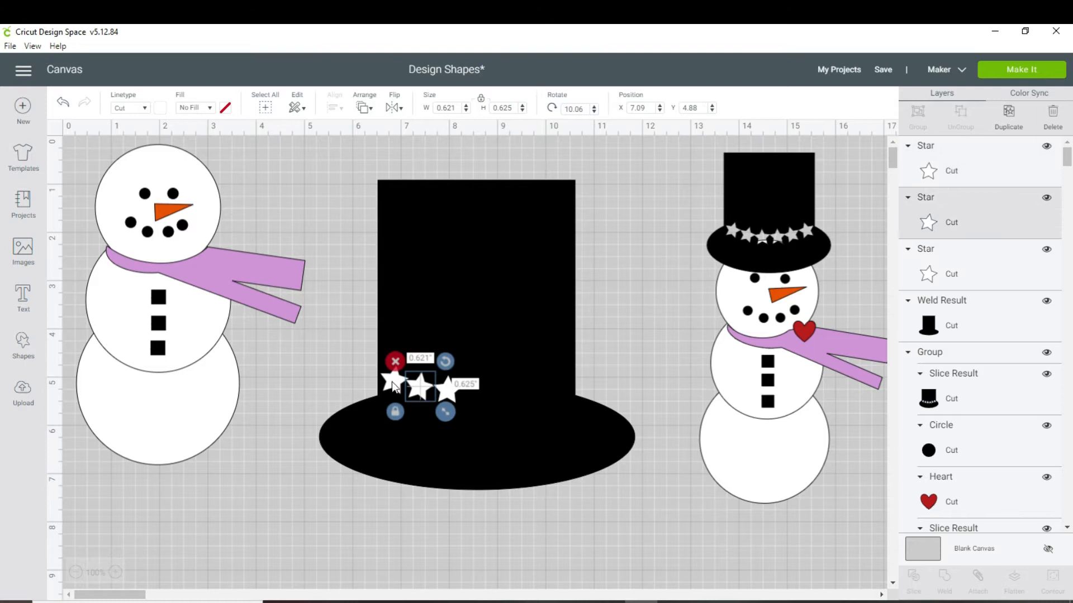
{"action": "left_click", "coordinate": [391, 385]}
{"action": "left_click", "coordinate": [453, 391]}
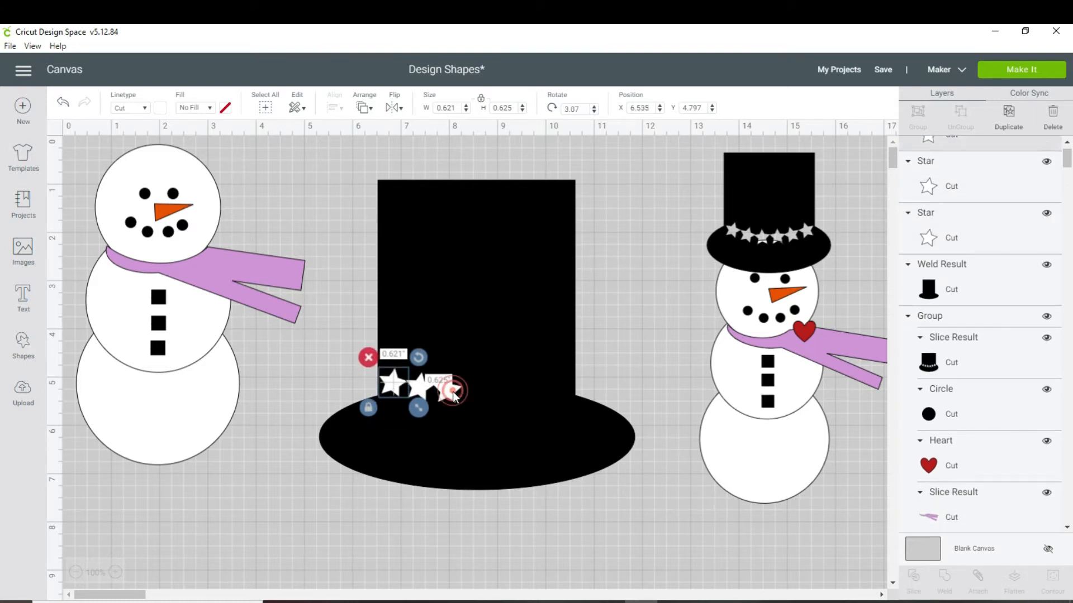
Step: Move the hat aside to the finished snowman and group the three white stars
{"action": "left_click", "coordinate": [497, 433]}
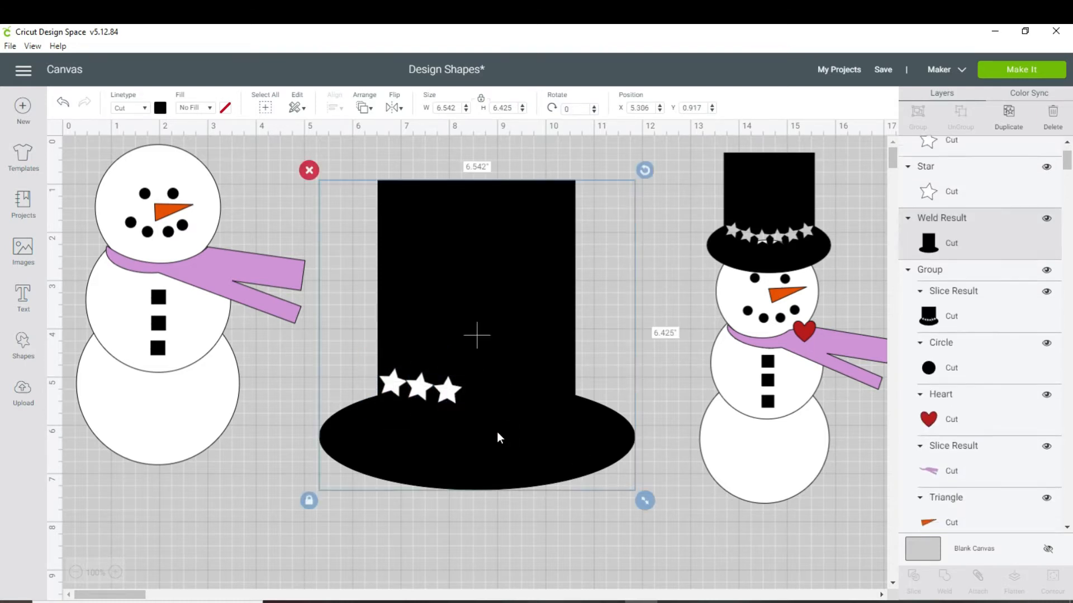
{"action": "left_click_drag", "start_coordinate": [603, 448], "coordinate": [833, 323]}
{"action": "left_click_drag", "start_coordinate": [372, 363], "coordinate": [495, 397]}
{"action": "right_click", "coordinate": [425, 392]}
{"action": "left_click", "coordinate": [447, 228]}
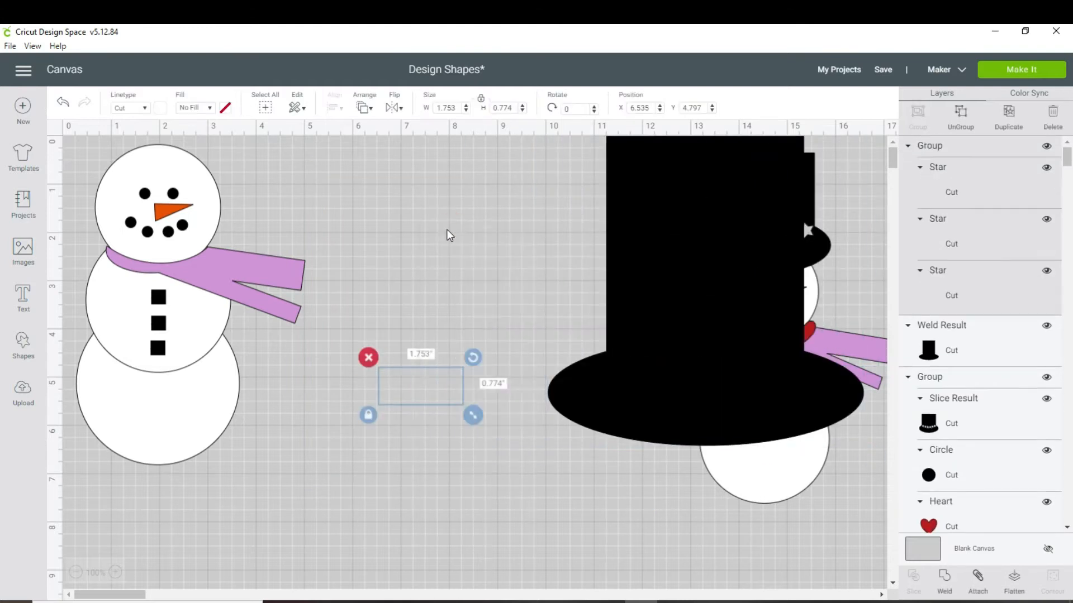
Step: Set the hat back behind the star group and enlarge the group to about 2.003 by 0.884 inches at the crown's base
{"action": "left_click_drag", "start_coordinate": [345, 374], "coordinate": [354, 439]}
{"action": "left_click", "coordinate": [445, 441]}
{"action": "left_click", "coordinate": [581, 398]}
{"action": "left_click", "coordinate": [449, 392]}
{"action": "left_click_drag", "start_coordinate": [473, 416], "coordinate": [448, 384]}
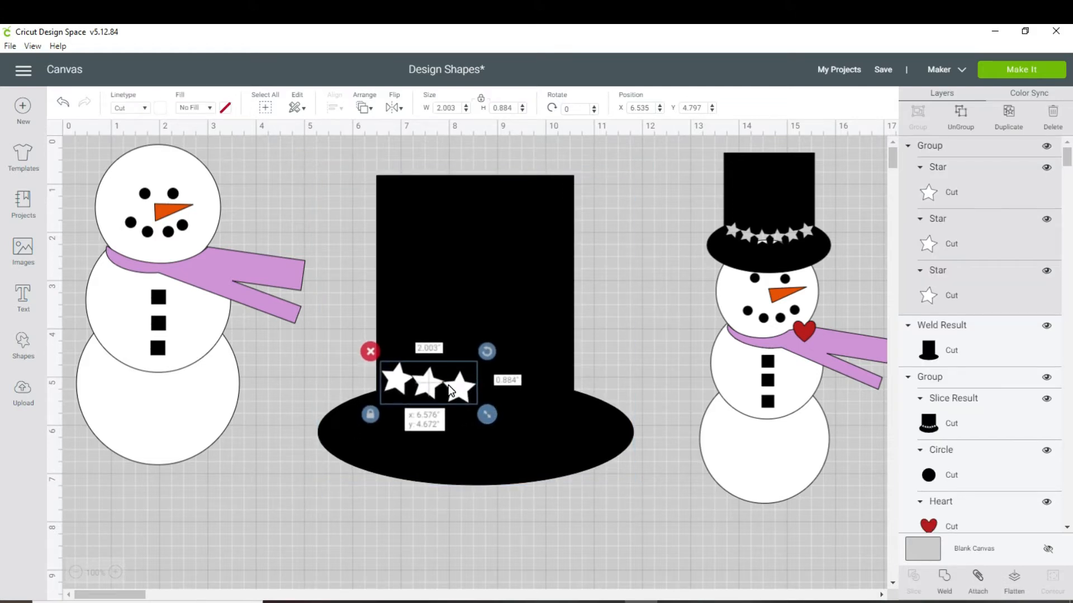
Step: Duplicate the three-star group and rotate the copy to complete a curved six-star band across the crown's base
{"action": "right_click", "coordinate": [448, 384]}
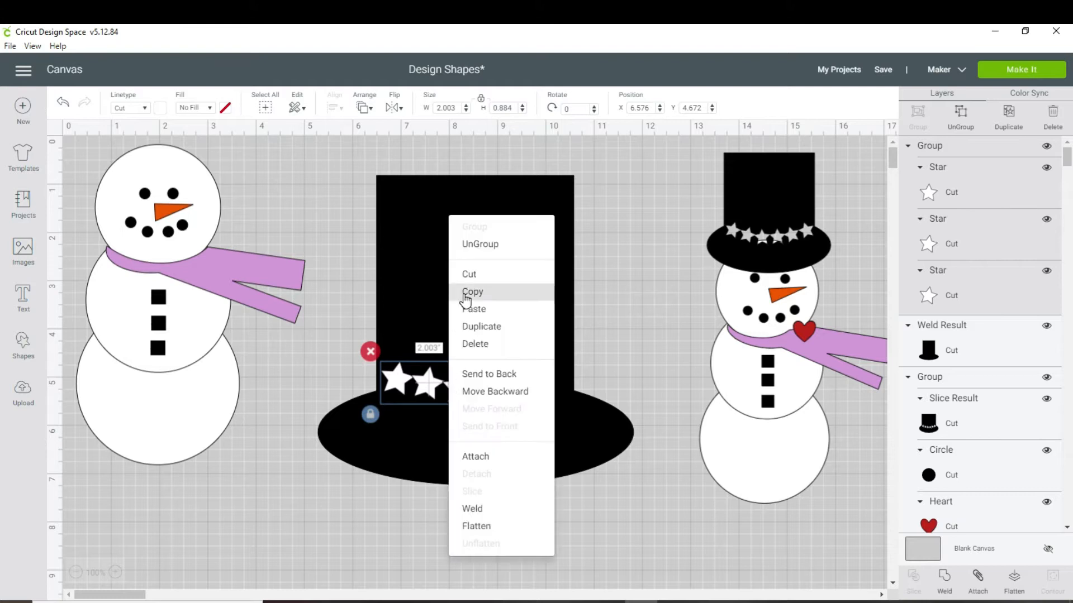
{"action": "left_click", "coordinate": [486, 326]}
{"action": "left_click_drag", "start_coordinate": [481, 402], "coordinate": [579, 333]}
{"action": "left_click_drag", "start_coordinate": [555, 382], "coordinate": [578, 349]}
{"action": "left_click", "coordinate": [654, 323]}
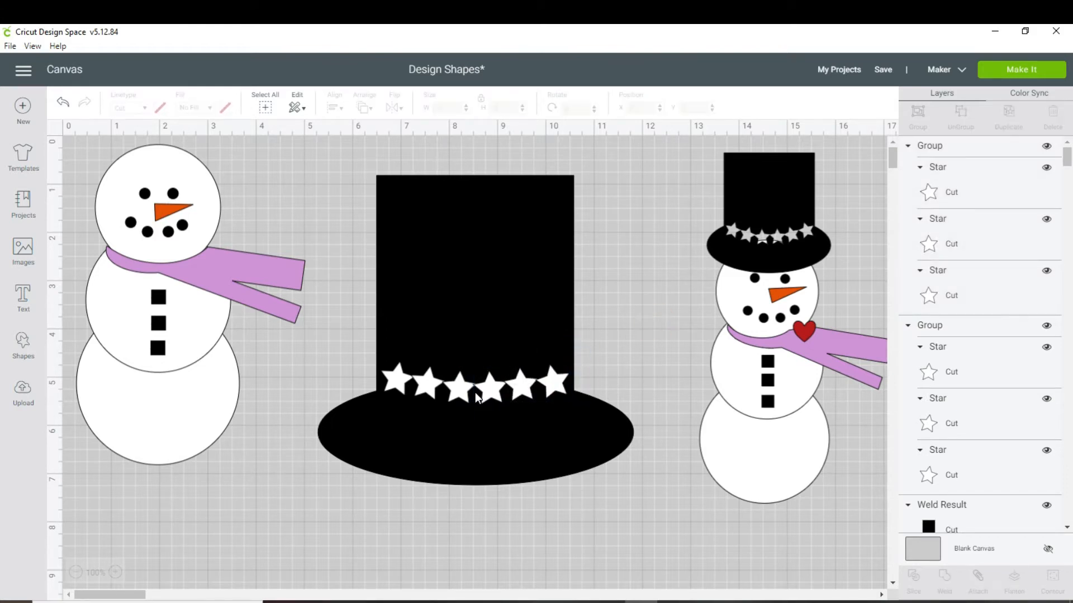
{"action": "left_click", "coordinate": [462, 394]}
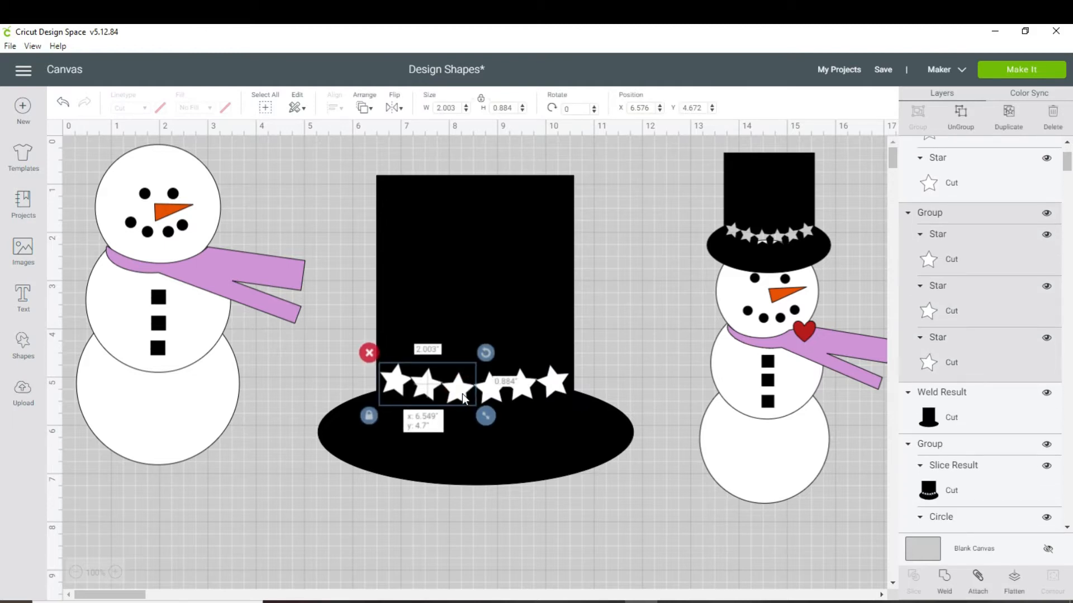
Step: Move the hat out of the way and weld the two star groups into one band
{"action": "left_click", "coordinate": [656, 333]}
{"action": "left_click_drag", "start_coordinate": [599, 316], "coordinate": [838, 165]}
{"action": "left_click_drag", "start_coordinate": [364, 354], "coordinate": [571, 413]}
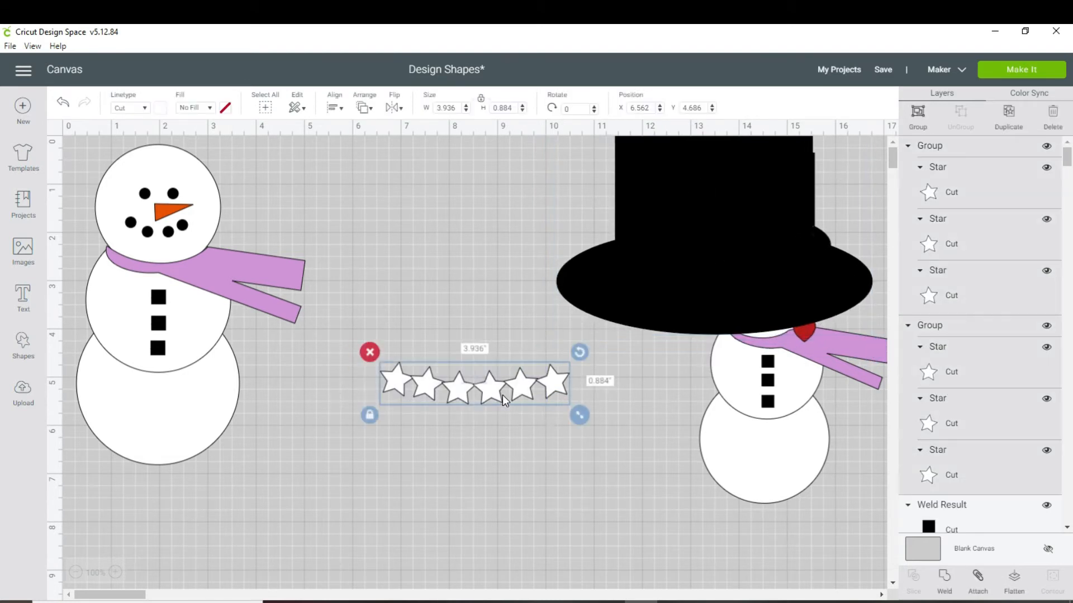
{"action": "right_click", "coordinate": [501, 395]}
{"action": "left_click", "coordinate": [530, 519]}
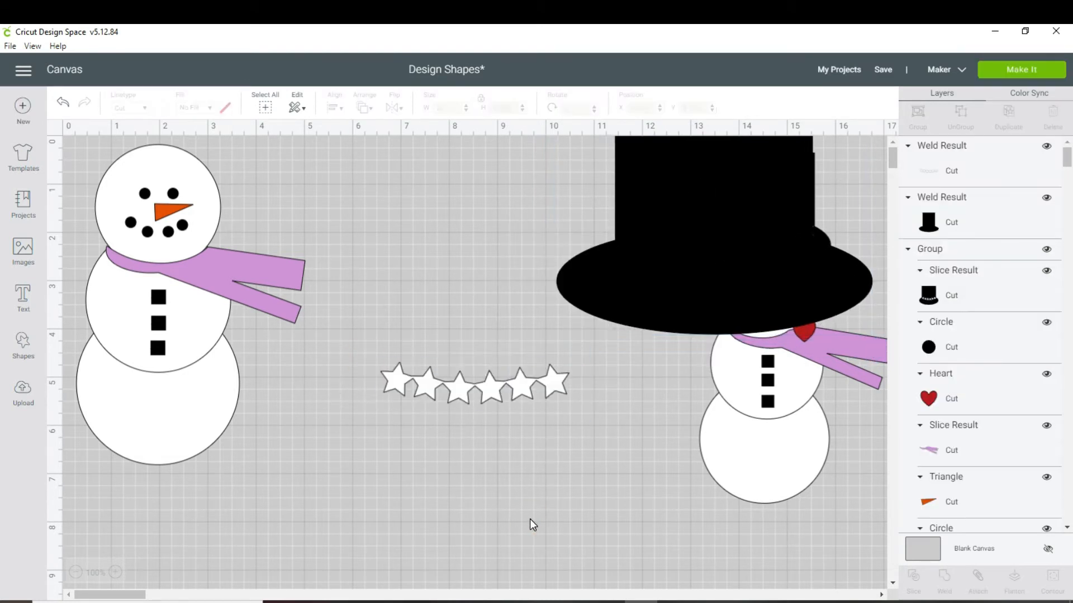
Step: Put the hat back behind the star band and enlarge the band to about 4.034 by 0.906 inches across the crown's base
{"action": "left_click_drag", "start_coordinate": [577, 336], "coordinate": [320, 501]}
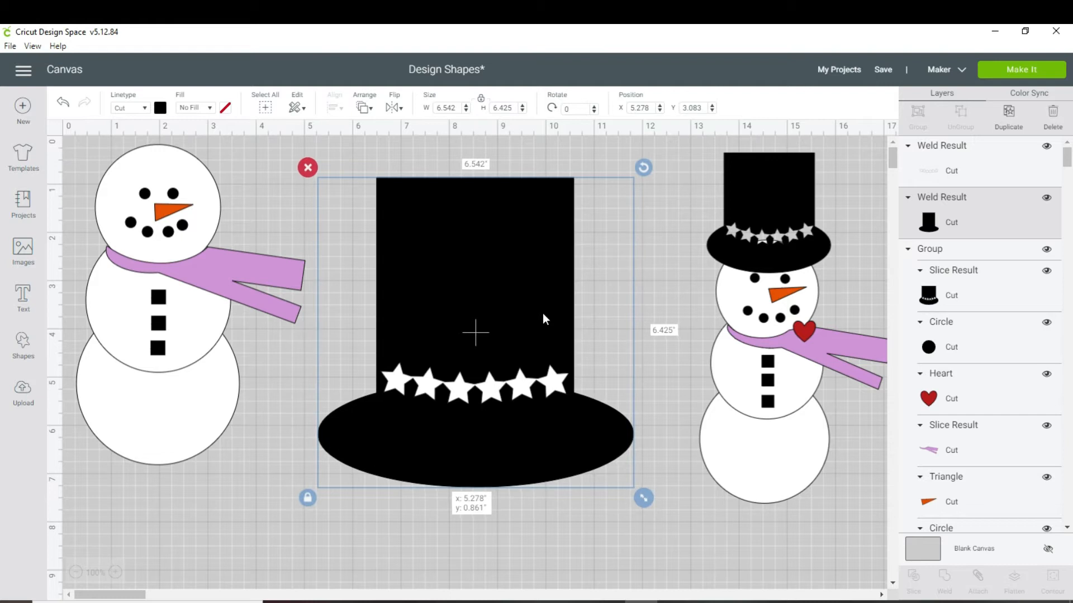
{"action": "left_click", "coordinate": [588, 508]}
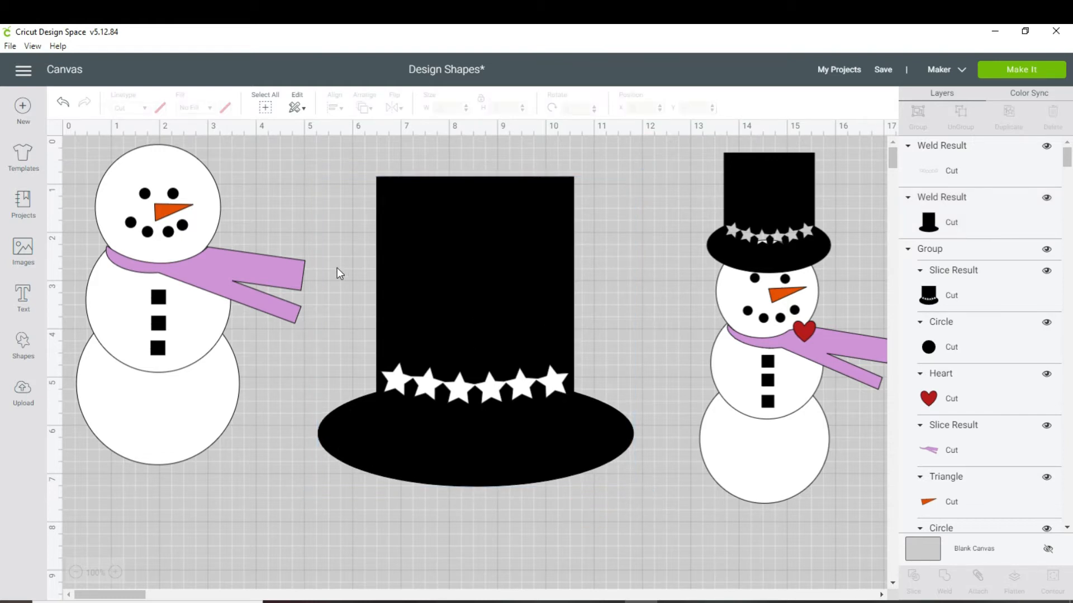
{"action": "left_click", "coordinate": [391, 379]}
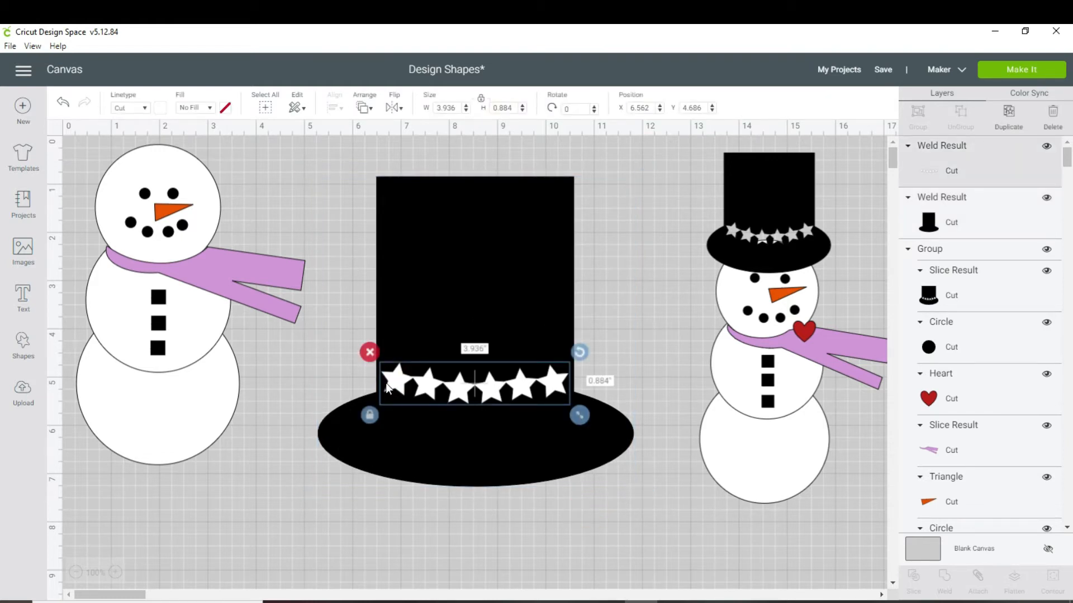
{"action": "left_click_drag", "start_coordinate": [578, 414], "coordinate": [582, 416]}
{"action": "left_click_drag", "start_coordinate": [525, 379], "coordinate": [522, 374]}
Step: Slice the star band out of the hat and delete the leftover white and black star pieces
{"action": "left_click", "coordinate": [547, 438], "text": "shift"}
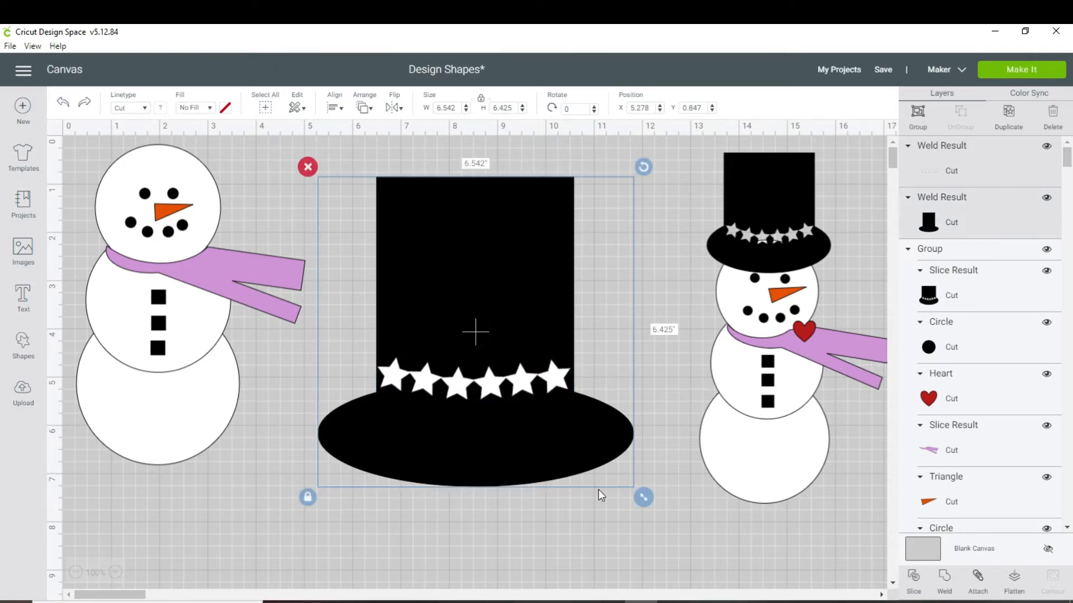
{"action": "right_click", "coordinate": [512, 414]}
{"action": "left_click", "coordinate": [537, 520]}
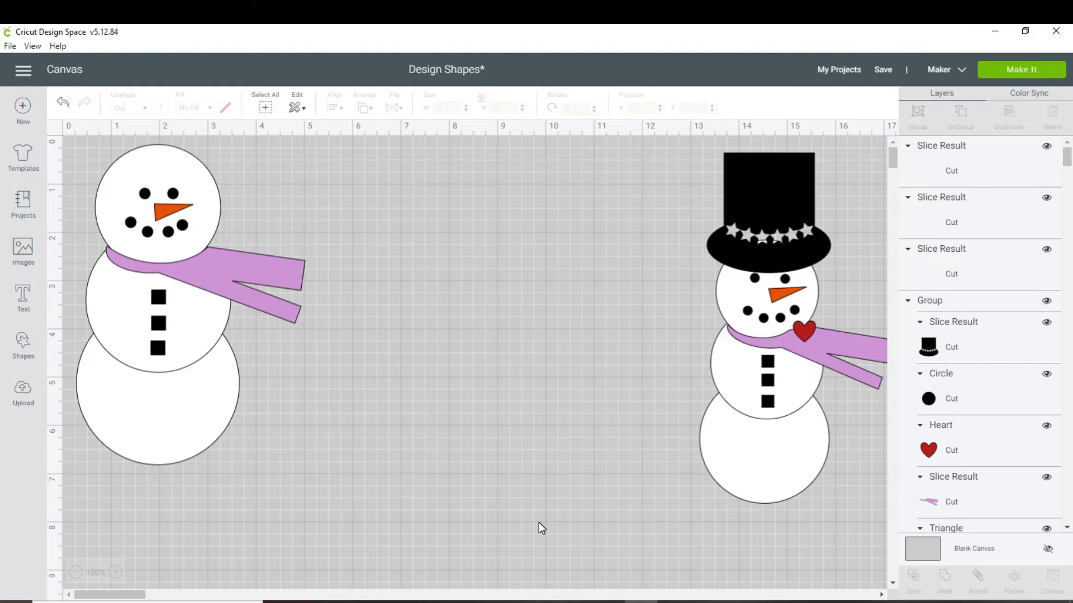
{"action": "left_click_drag", "start_coordinate": [518, 380], "coordinate": [530, 530]}
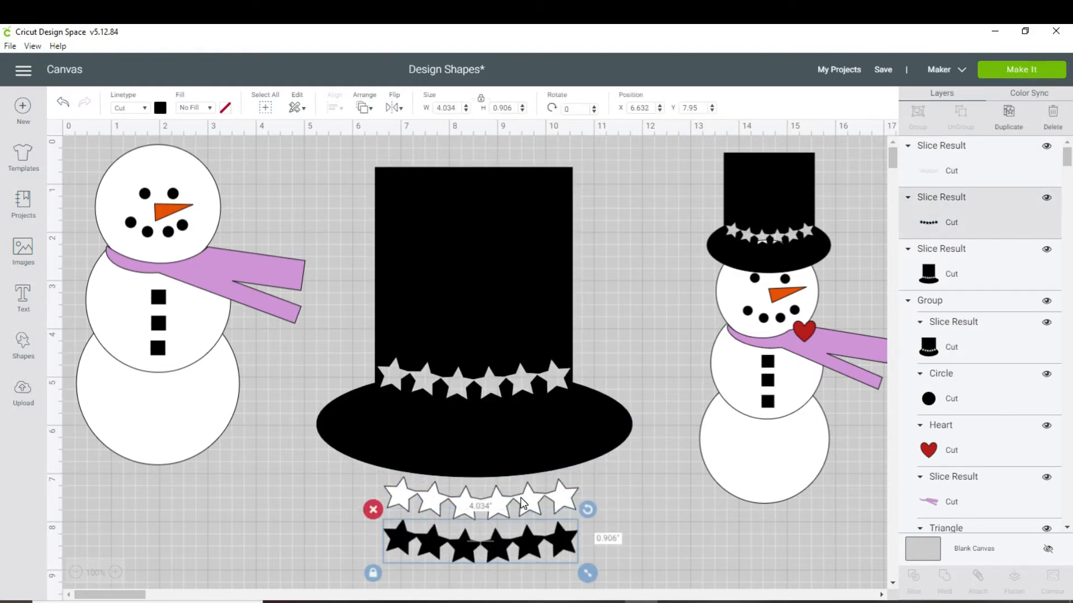
{"action": "left_click", "coordinate": [373, 509]}
{"action": "left_click_drag", "start_coordinate": [402, 500], "coordinate": [395, 545]}
{"action": "left_click", "coordinate": [366, 510]}
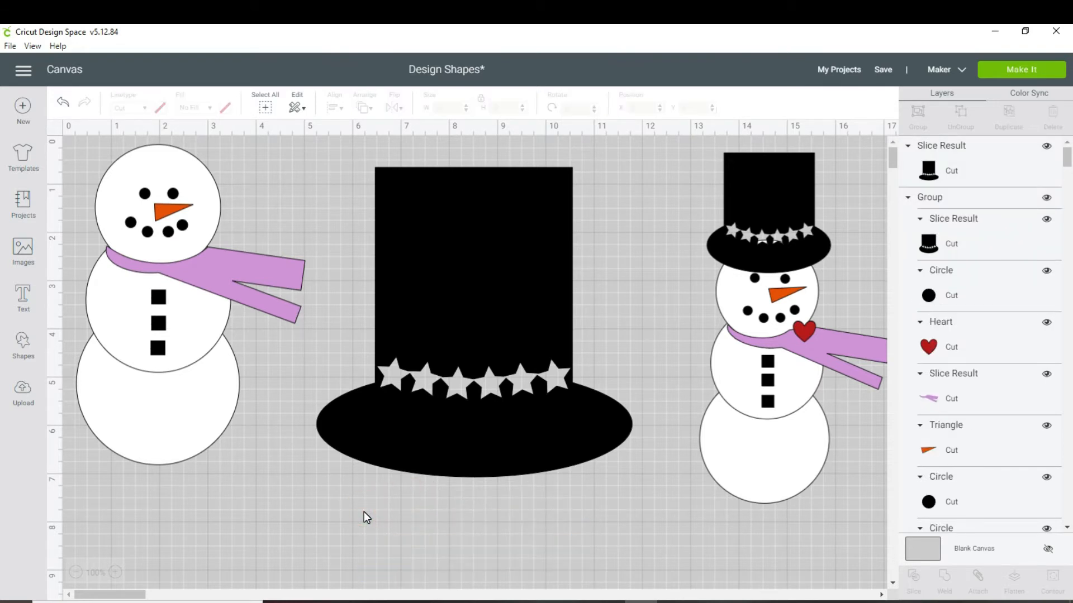
Step: Shrink the hat to about 3.389 by 3.328 inches and fit the hatless snowman beneath it, shifting the finished snowman down and left
{"action": "left_click", "coordinate": [438, 452]}
{"action": "left_click_drag", "start_coordinate": [642, 489], "coordinate": [490, 338]}
{"action": "left_click_drag", "start_coordinate": [197, 323], "coordinate": [438, 464]}
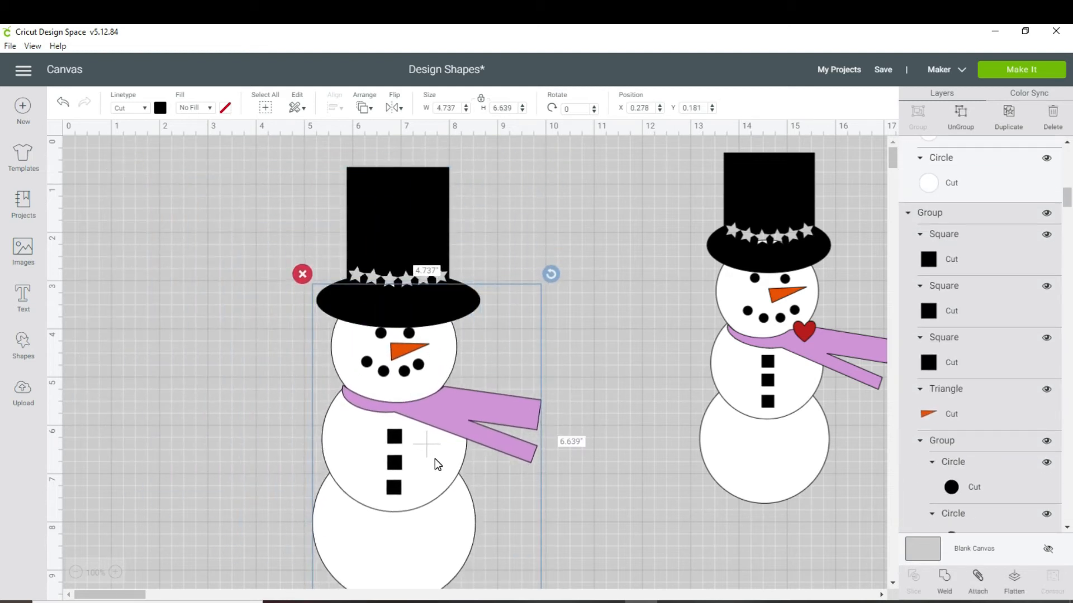
{"action": "left_click_drag", "start_coordinate": [830, 246], "coordinate": [775, 288]}
{"action": "left_click_drag", "start_coordinate": [891, 160], "coordinate": [891, 160]}
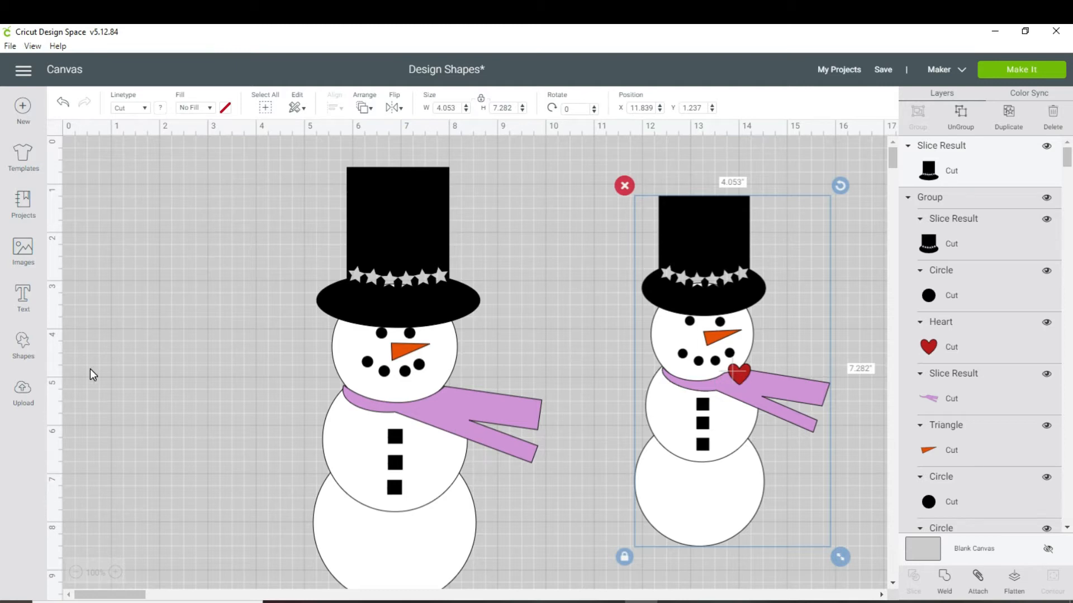
Step: Add a dark red heart, shrink it to about 0.782 by 0.74 inches and place it on the new snowman's scarf
{"action": "left_click", "coordinate": [31, 345]}
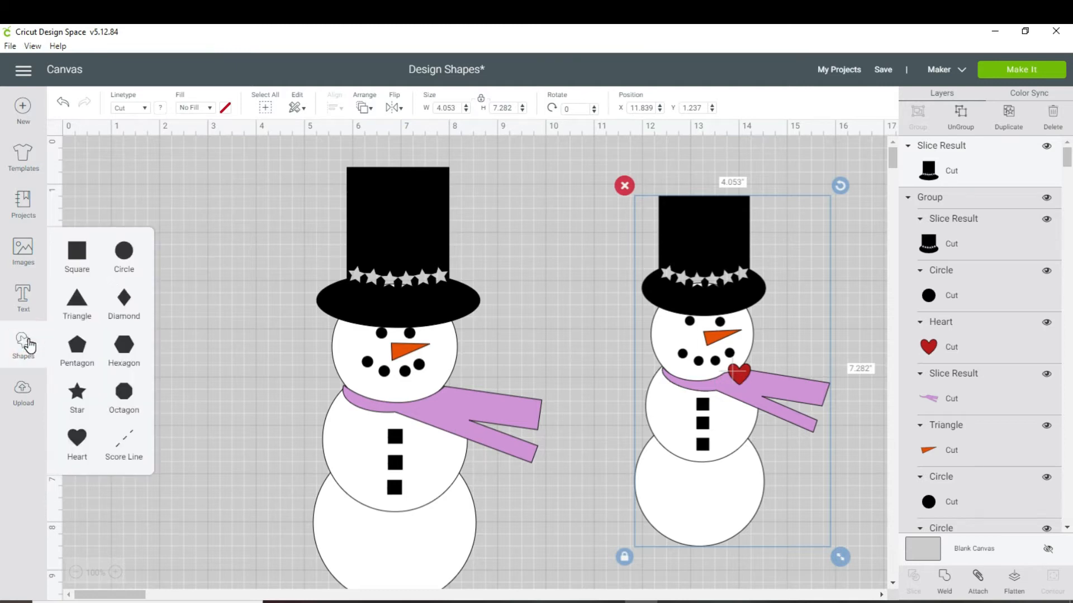
{"action": "left_click", "coordinate": [77, 434]}
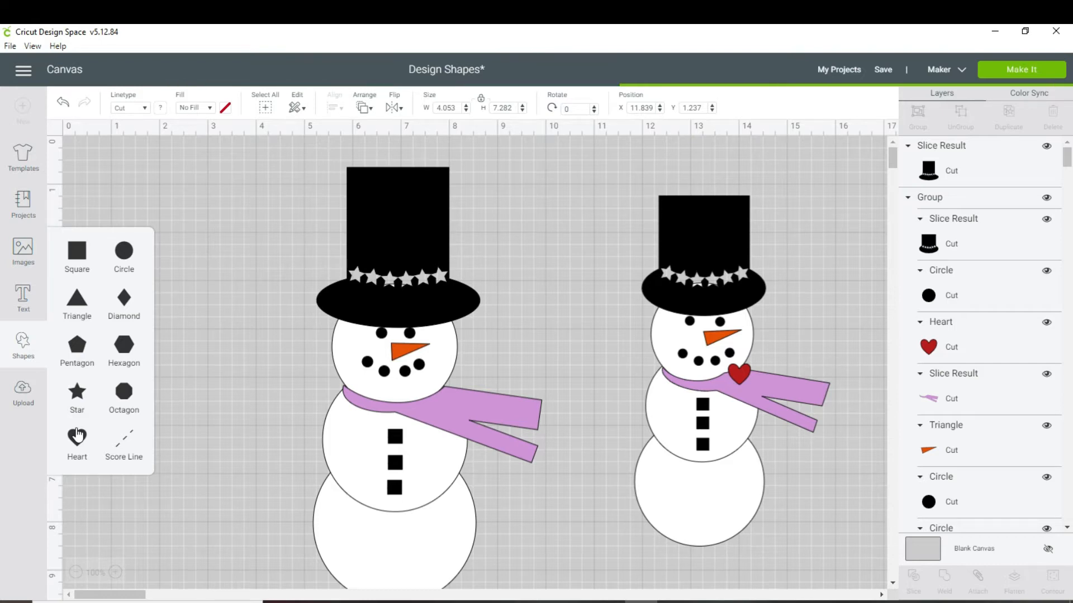
{"action": "left_click", "coordinate": [161, 108]}
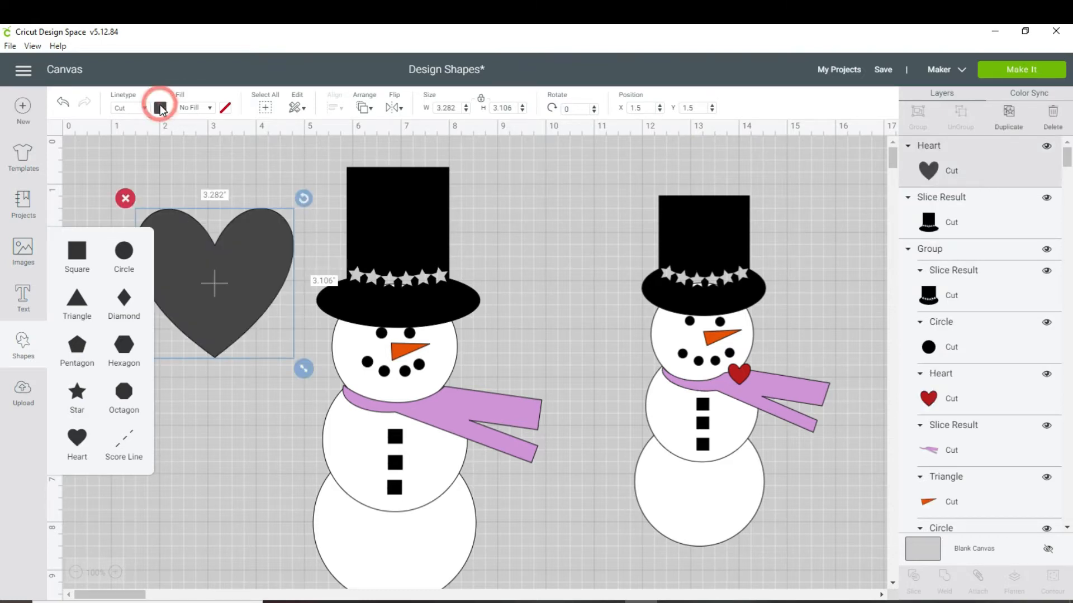
{"action": "left_click", "coordinate": [191, 172]}
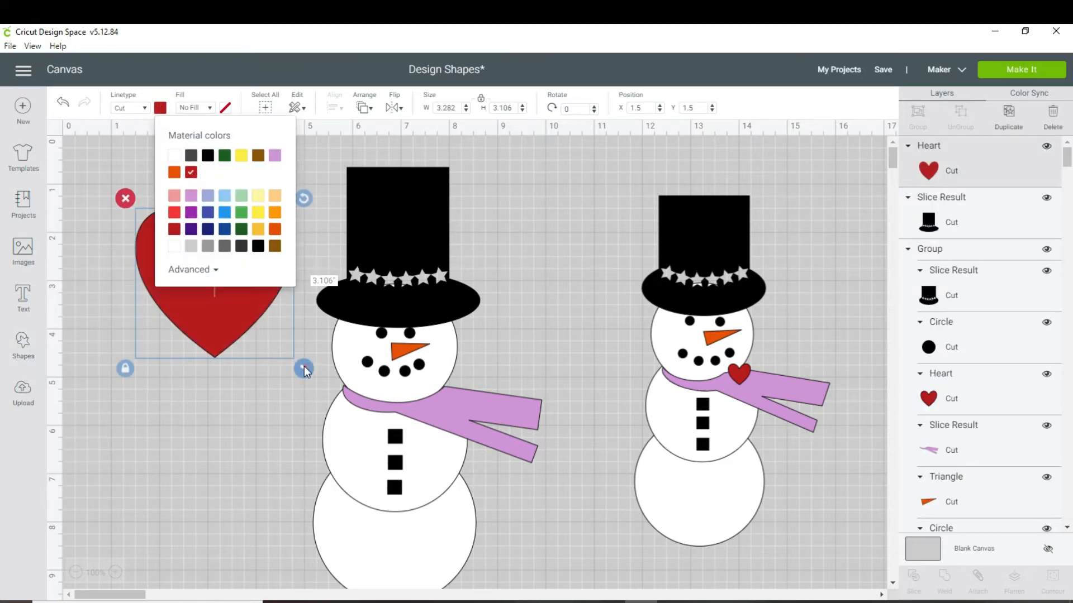
{"action": "left_click_drag", "start_coordinate": [304, 367], "coordinate": [237, 304]}
{"action": "left_click_drag", "start_coordinate": [186, 246], "coordinate": [208, 339]}
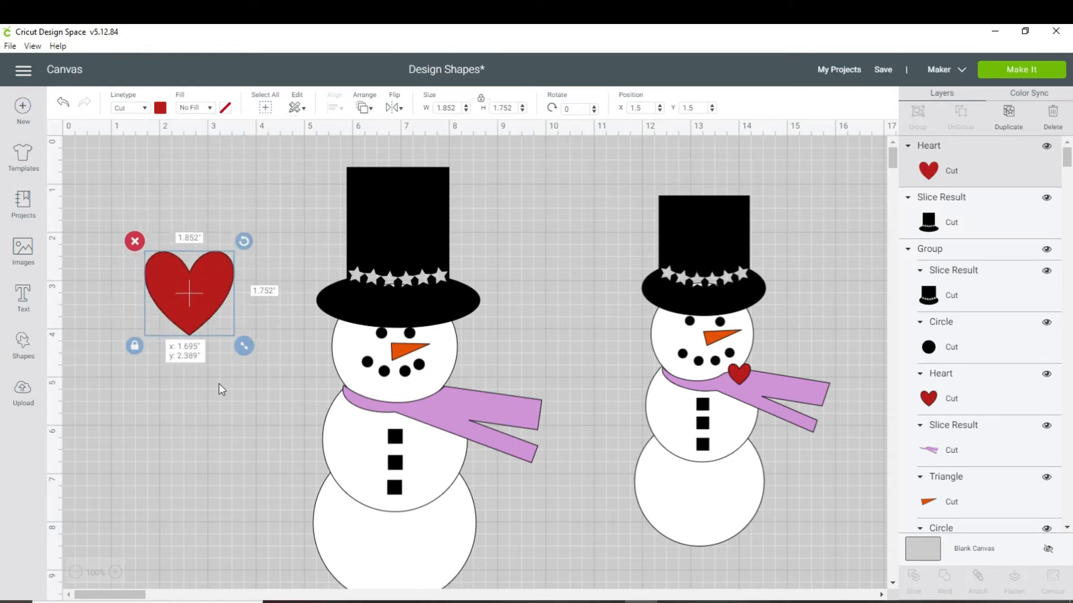
{"action": "left_click_drag", "start_coordinate": [254, 392], "coordinate": [445, 398]}
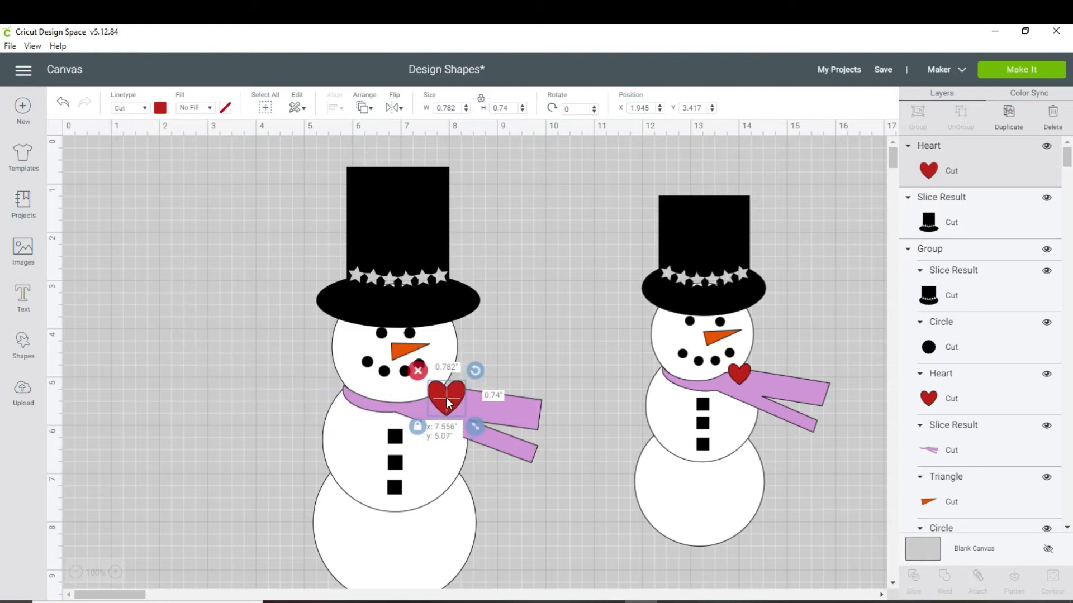
Step: Nudge the hat slightly up and left on the head, and group all parts of the new snowman
{"action": "left_click", "coordinate": [522, 340]}
{"action": "left_click_drag", "start_coordinate": [449, 299], "coordinate": [447, 297]}
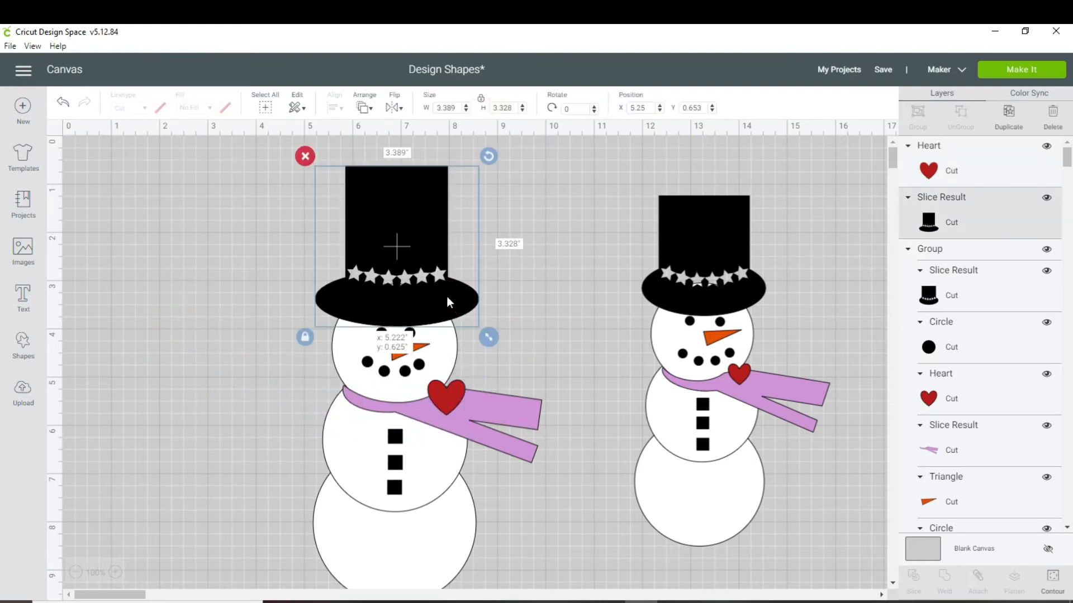
{"action": "left_click", "coordinate": [537, 318]}
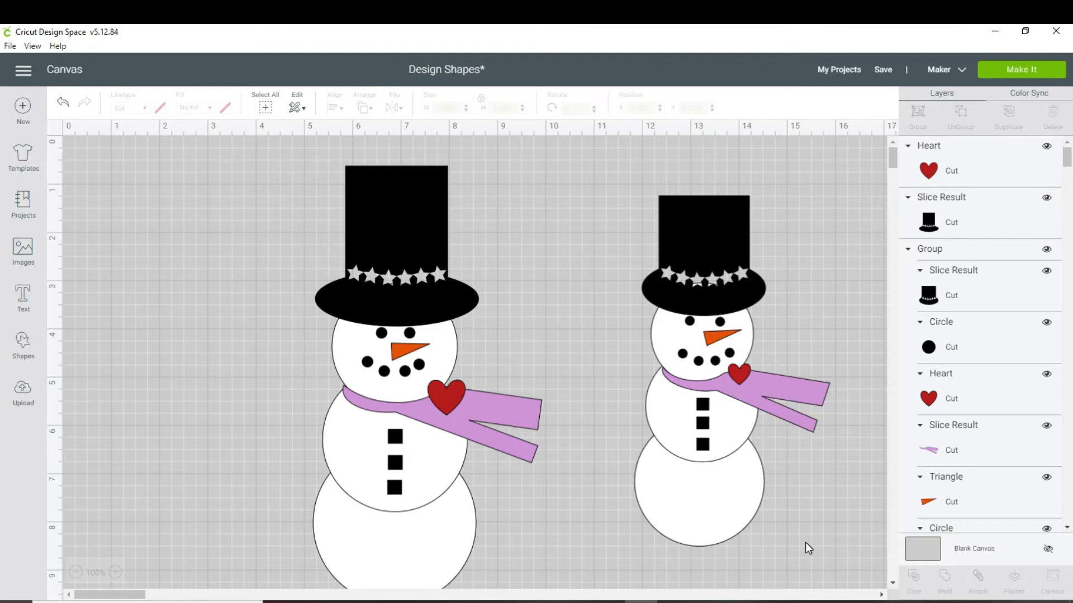
{"action": "left_click_drag", "start_coordinate": [158, 186], "coordinate": [533, 593]}
{"action": "left_click", "coordinate": [917, 112]}
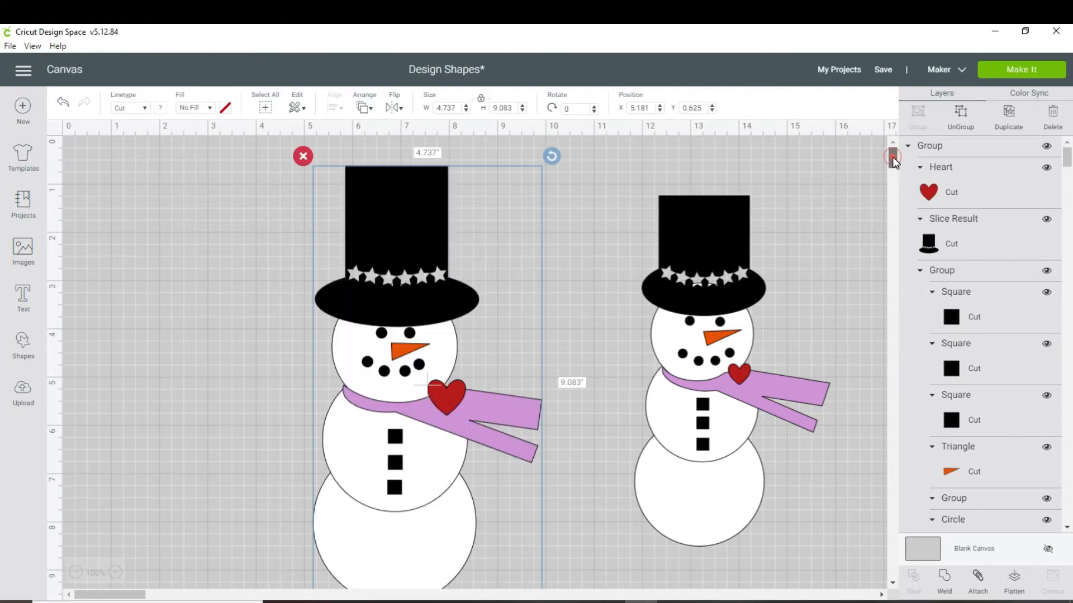
Step: Shrink the new snowman group to about 3.586 by 6.875 inches and bring the finished snowman next to it
{"action": "scroll", "coordinate": [841, 189], "scroll_direction": "down", "scroll_amount": 2}
{"action": "left_click_drag", "start_coordinate": [552, 514], "coordinate": [498, 408]}
{"action": "left_click_drag", "start_coordinate": [397, 342], "coordinate": [416, 505]}
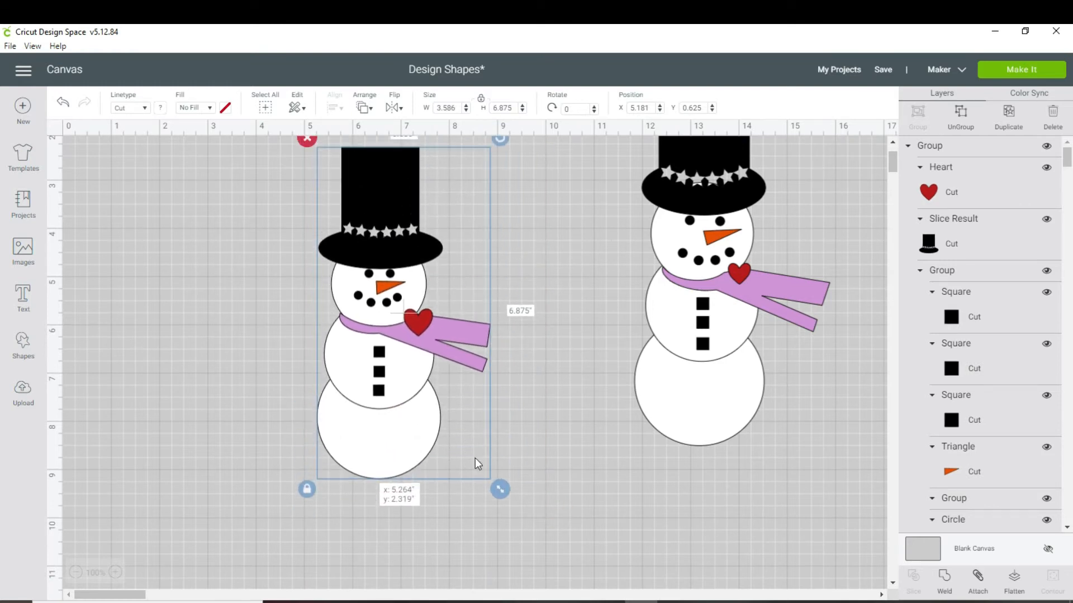
{"action": "left_click_drag", "start_coordinate": [690, 399], "coordinate": [581, 446]}
{"action": "left_click", "coordinate": [428, 431]}
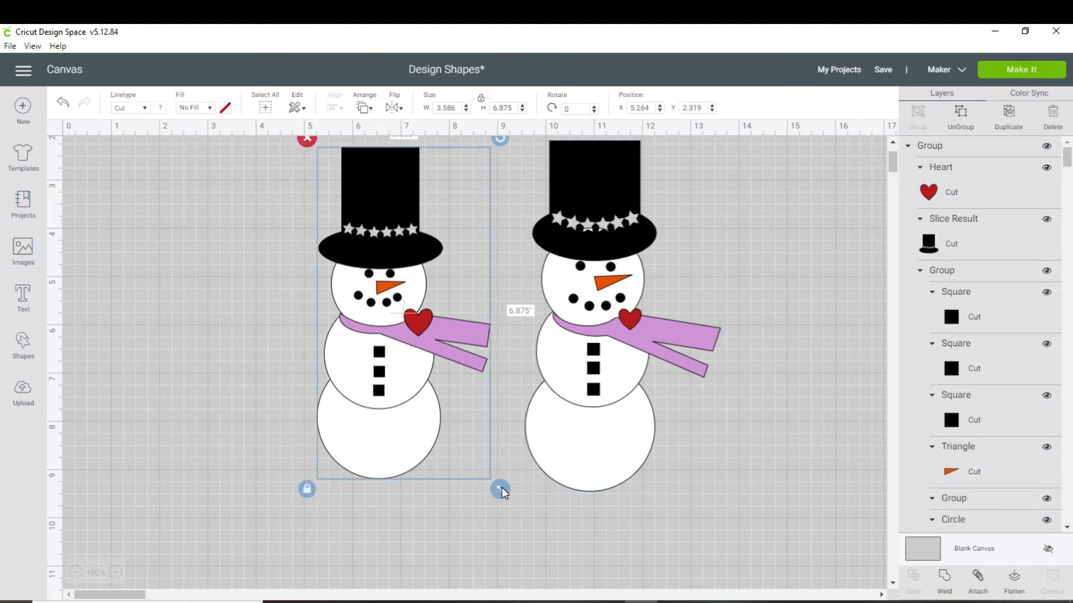
Step: Enlarge the new snowman group to about 3.73 by 7.153 inches and position it beside the finished snowman
{"action": "left_click_drag", "start_coordinate": [505, 489], "coordinate": [508, 491]}
{"action": "left_click_drag", "start_coordinate": [591, 473], "coordinate": [591, 482]}
{"action": "left_click_drag", "start_coordinate": [393, 441], "coordinate": [410, 462]}
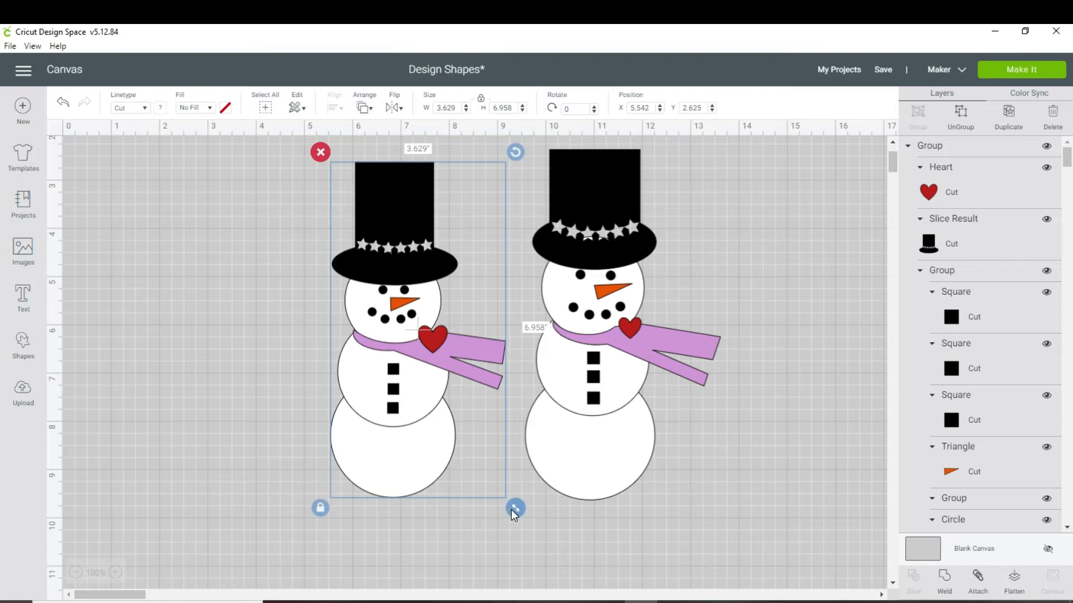
{"action": "left_click_drag", "start_coordinate": [514, 508], "coordinate": [520, 517]}
{"action": "left_click", "coordinate": [434, 487]}
{"action": "left_click_drag", "start_coordinate": [432, 486], "coordinate": [429, 475]}
{"action": "left_click", "coordinate": [919, 118]}
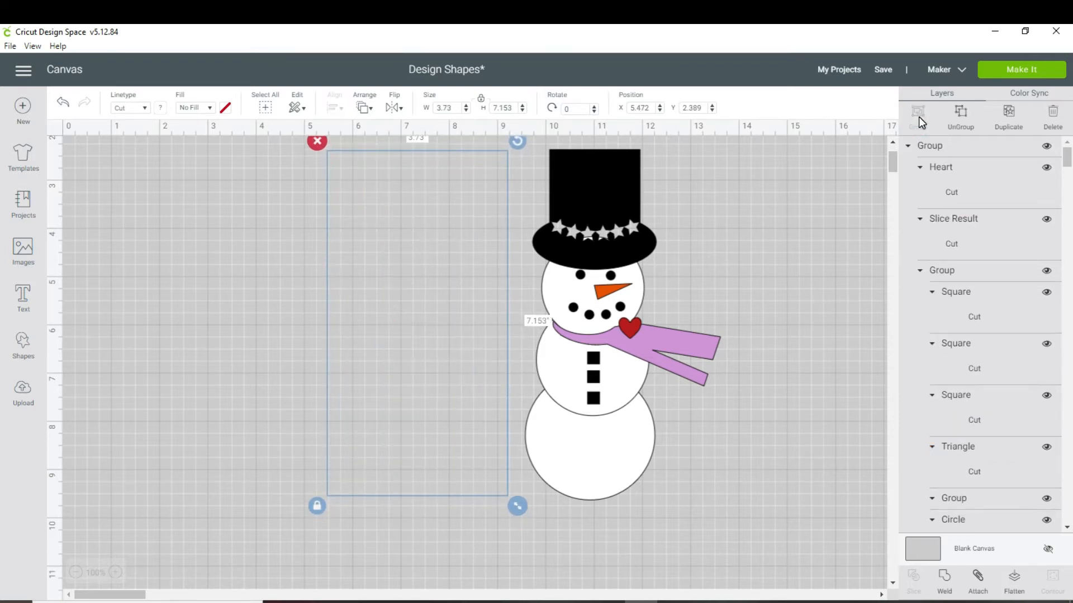
Step: Move the finished snowman closer to the new one, group both snowmen and shift the pair down and right
{"action": "left_click_drag", "start_coordinate": [606, 313], "coordinate": [585, 310]}
{"action": "left_click_drag", "start_coordinate": [247, 151], "coordinate": [697, 497]}
{"action": "left_click", "coordinate": [914, 121]}
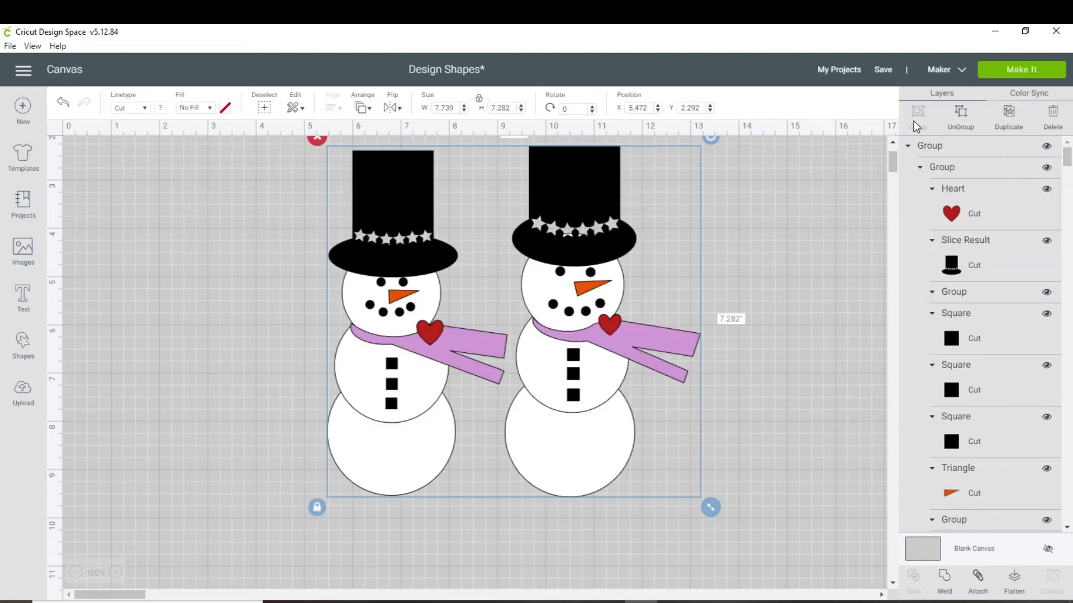
{"action": "left_click", "coordinate": [640, 293]}
{"action": "left_click_drag", "start_coordinate": [590, 292], "coordinate": [783, 280]}
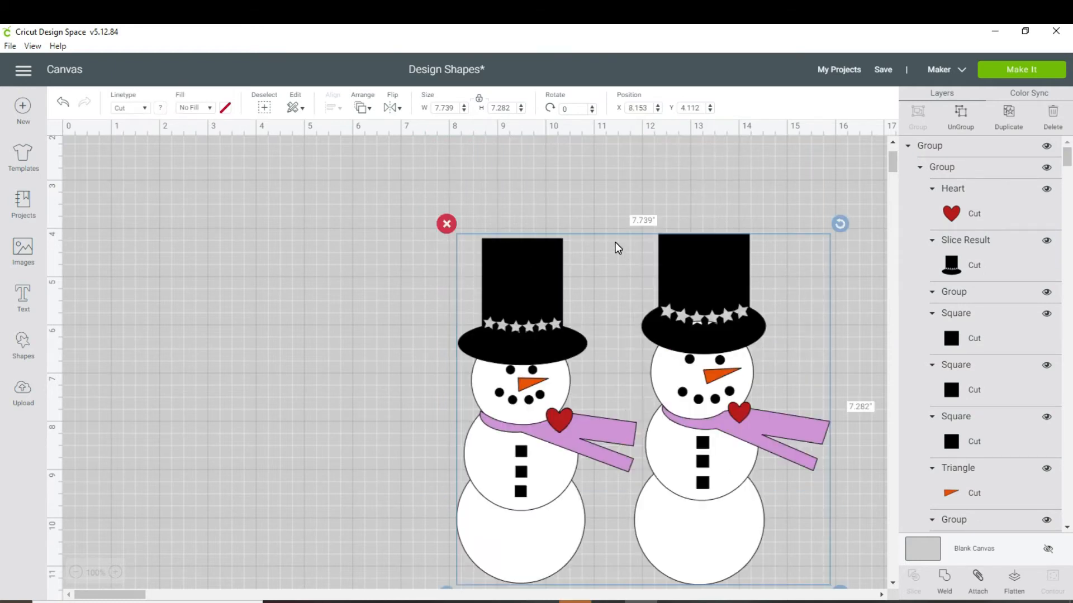
{"action": "left_click", "coordinate": [759, 208]}
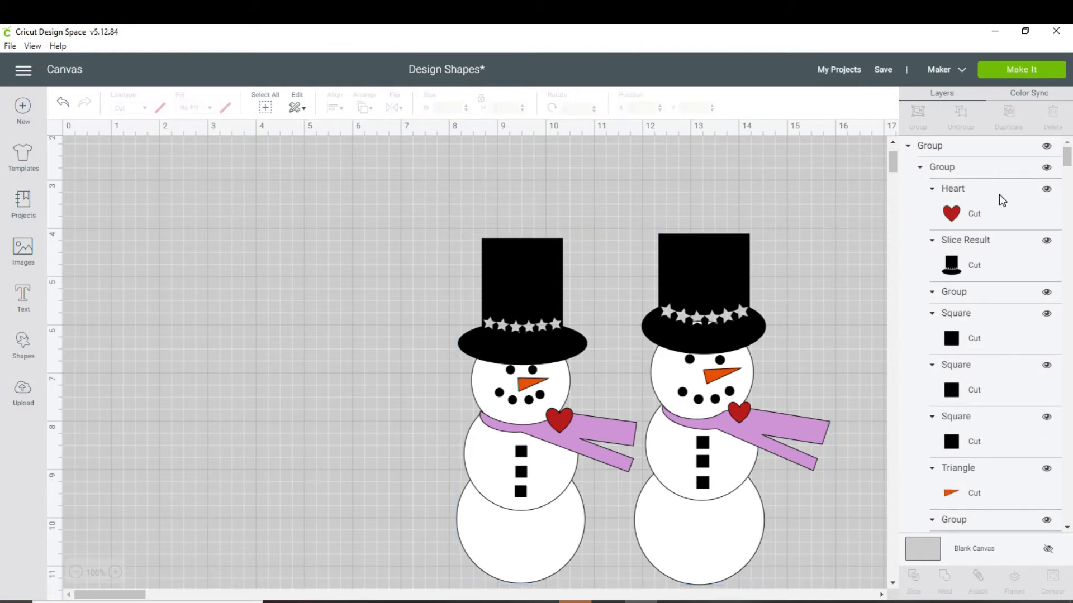
Step: Hide the snowman group and show the group with the black octagonal star-and-heart design
{"action": "left_click", "coordinate": [1046, 147]}
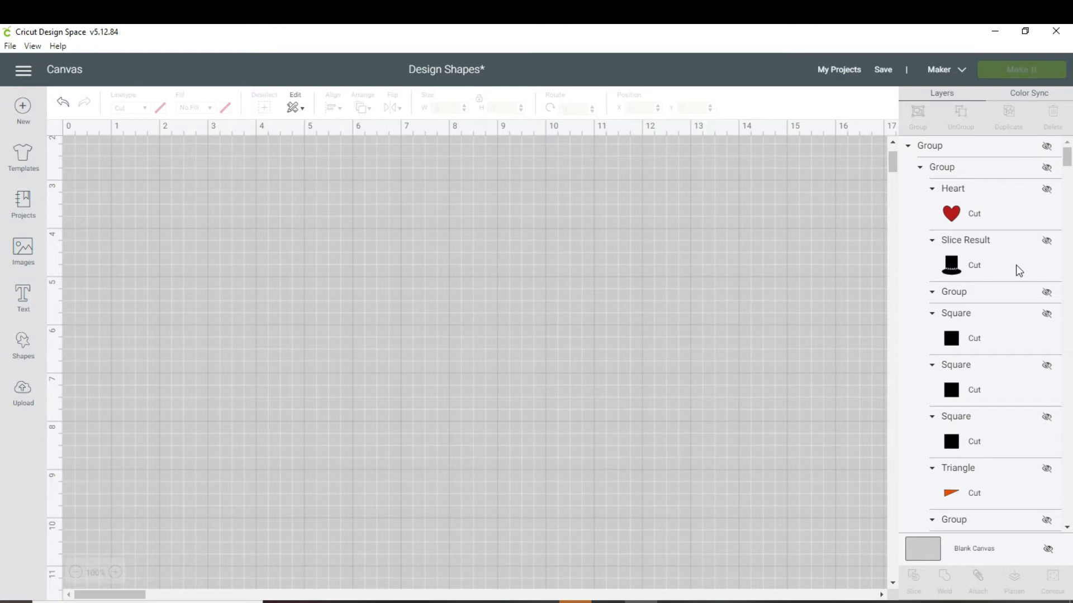
{"action": "left_click", "coordinate": [1067, 527]}
{"action": "left_click", "coordinate": [1045, 355]}
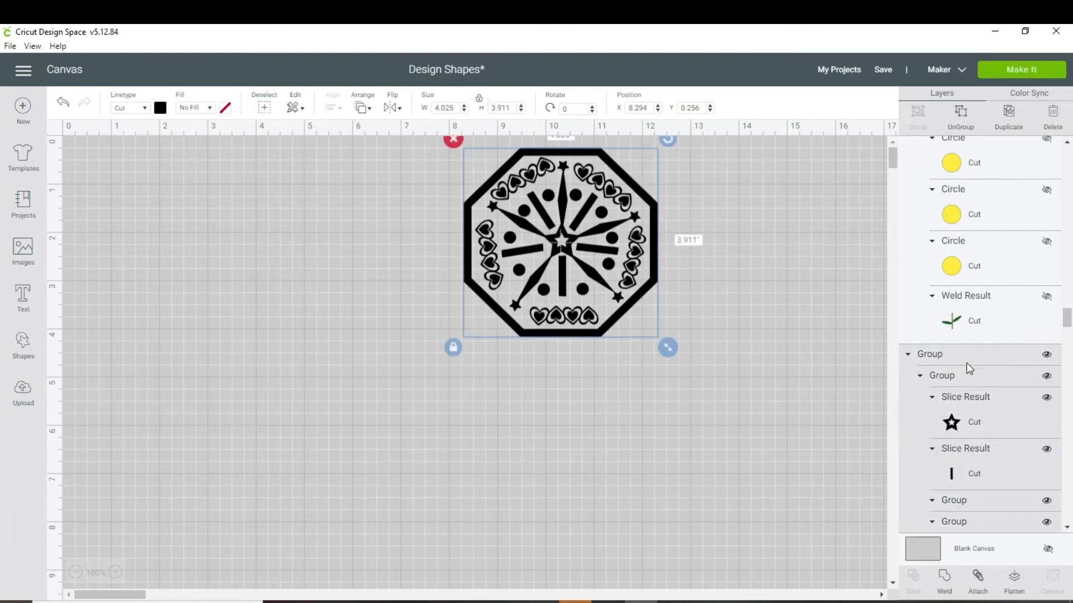
Step: Enlarge the octagonal star-and-heart design and move it right to free the canvas beside it
{"action": "left_click_drag", "start_coordinate": [667, 346], "coordinate": [792, 475]}
{"action": "left_click_drag", "start_coordinate": [609, 352], "coordinate": [306, 389]}
{"action": "left_click", "coordinate": [577, 365]}
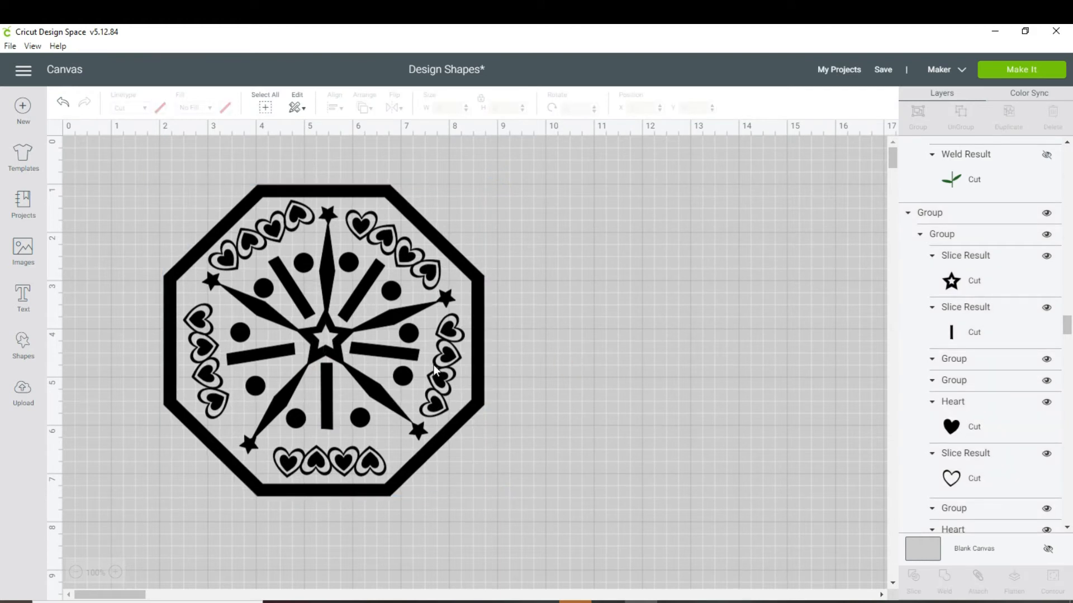
{"action": "left_click_drag", "start_coordinate": [279, 243], "coordinate": [637, 247]}
{"action": "left_click", "coordinate": [296, 342]}
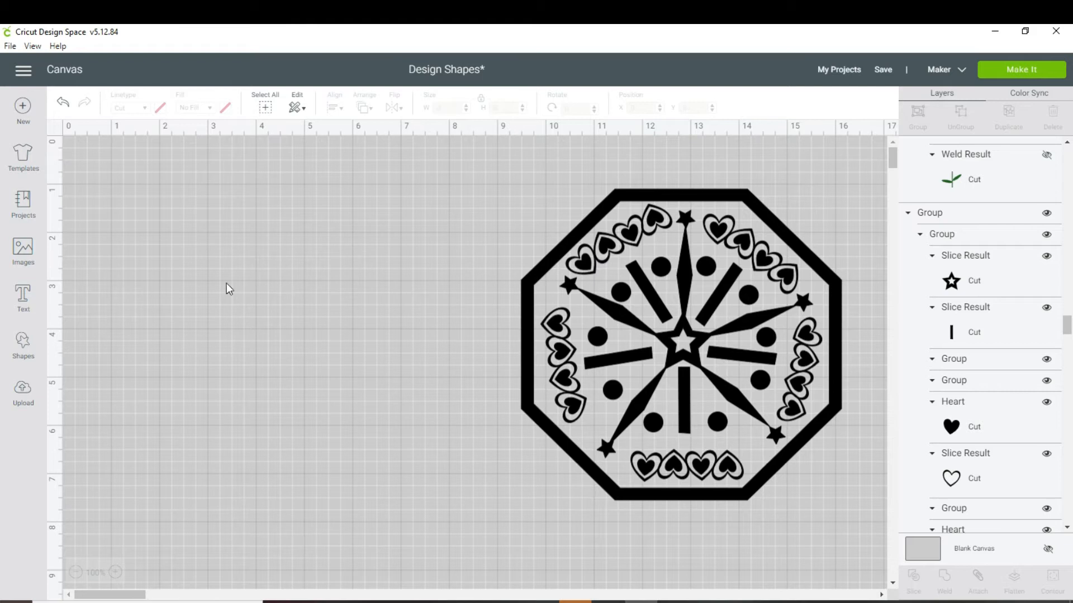
Step: Add an octagon left of the finished design, enlarge it to about 7.292 inches and colour it black
{"action": "left_click", "coordinate": [25, 344]}
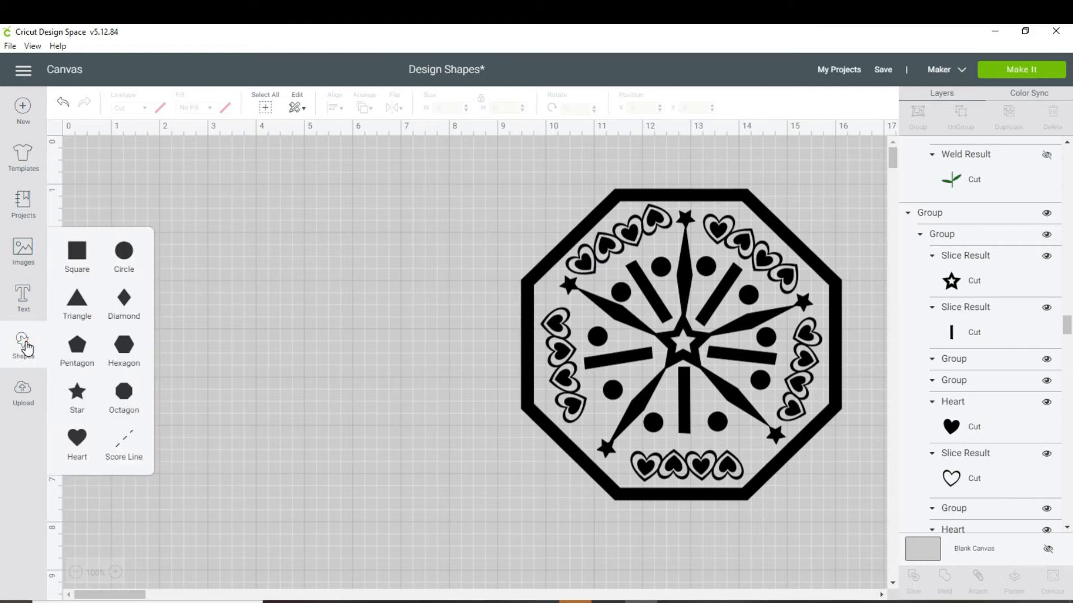
{"action": "left_click", "coordinate": [124, 392]}
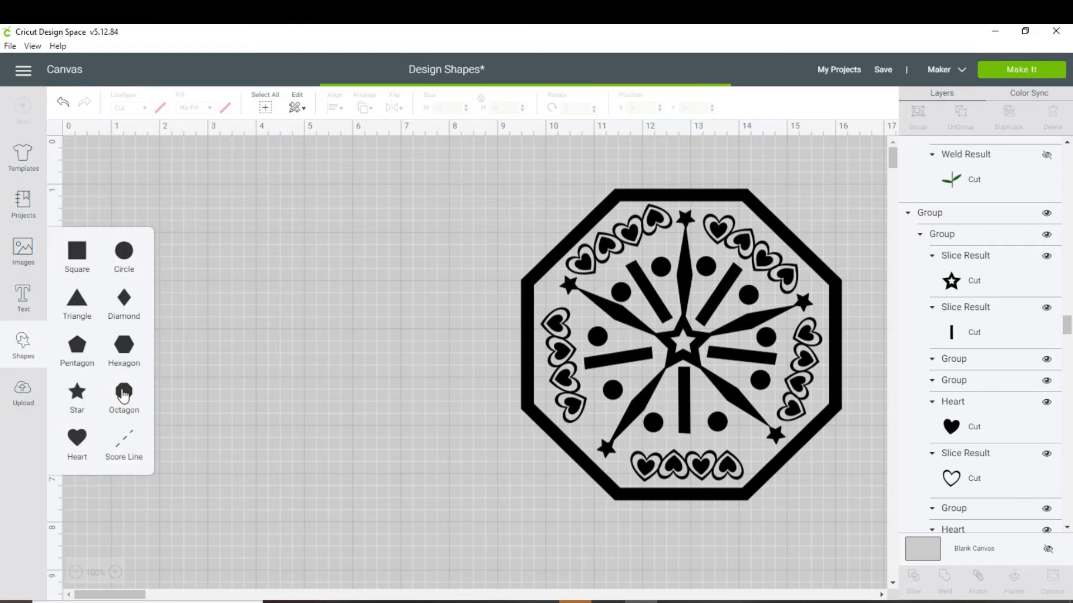
{"action": "left_click_drag", "start_coordinate": [316, 314], "coordinate": [317, 314]}
{"action": "left_click_drag", "start_coordinate": [398, 362], "coordinate": [546, 538]}
{"action": "left_click_drag", "start_coordinate": [461, 442], "coordinate": [355, 441]}
{"action": "left_click_drag", "start_coordinate": [354, 371], "coordinate": [299, 375]}
{"action": "left_click_drag", "start_coordinate": [492, 516], "coordinate": [535, 555]}
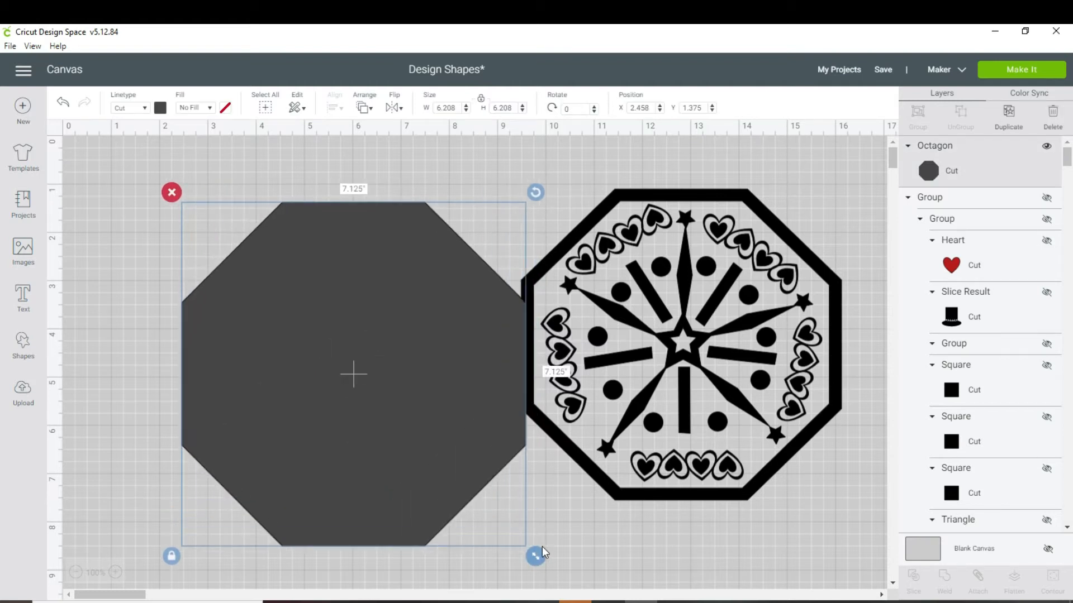
{"action": "left_click_drag", "start_coordinate": [324, 392], "coordinate": [273, 367]}
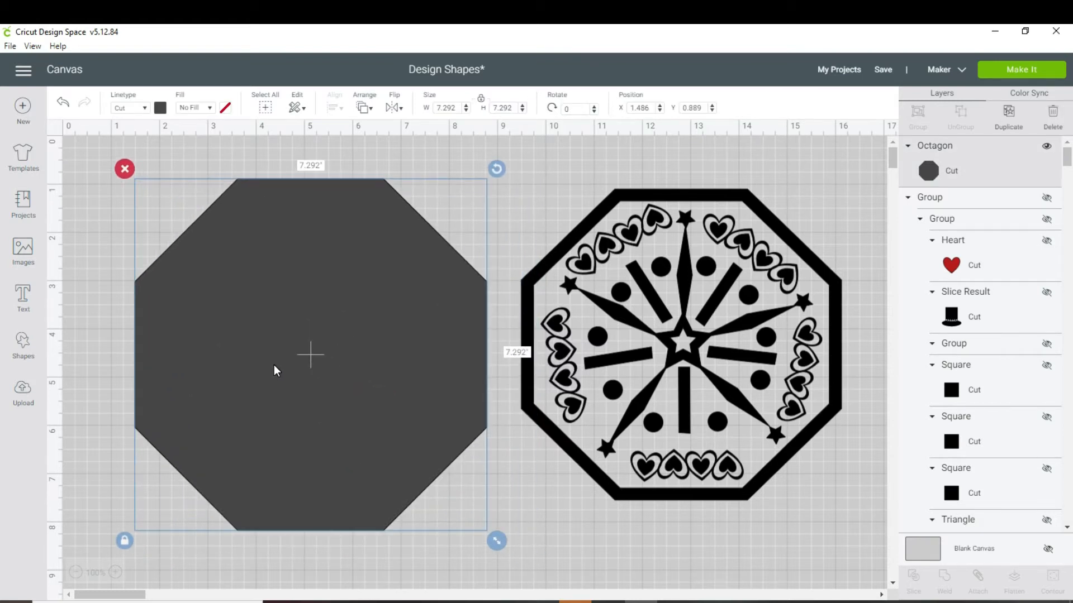
{"action": "left_click", "coordinate": [160, 108]}
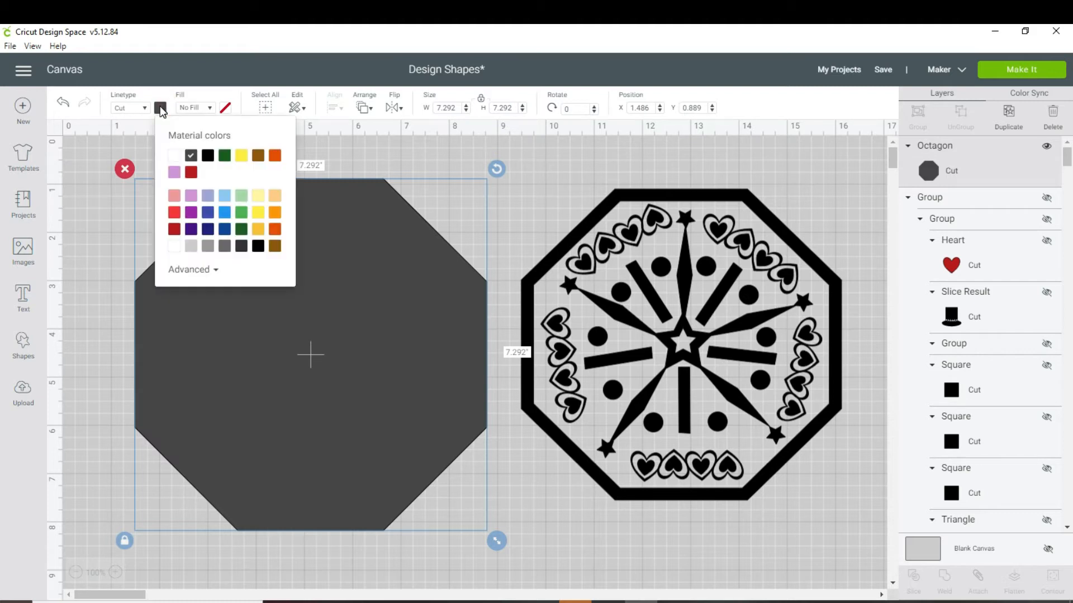
{"action": "left_click", "coordinate": [208, 159]}
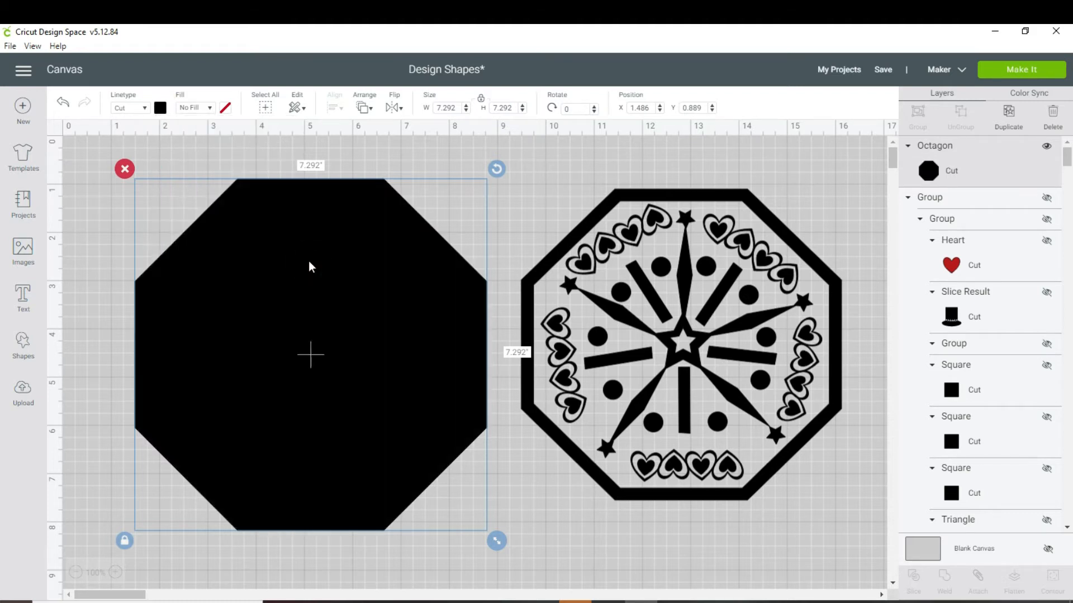
Step: Duplicate the black octagon, colour the copy white and lay it exactly over the original
{"action": "right_click", "coordinate": [308, 260]}
{"action": "left_click", "coordinate": [334, 203]}
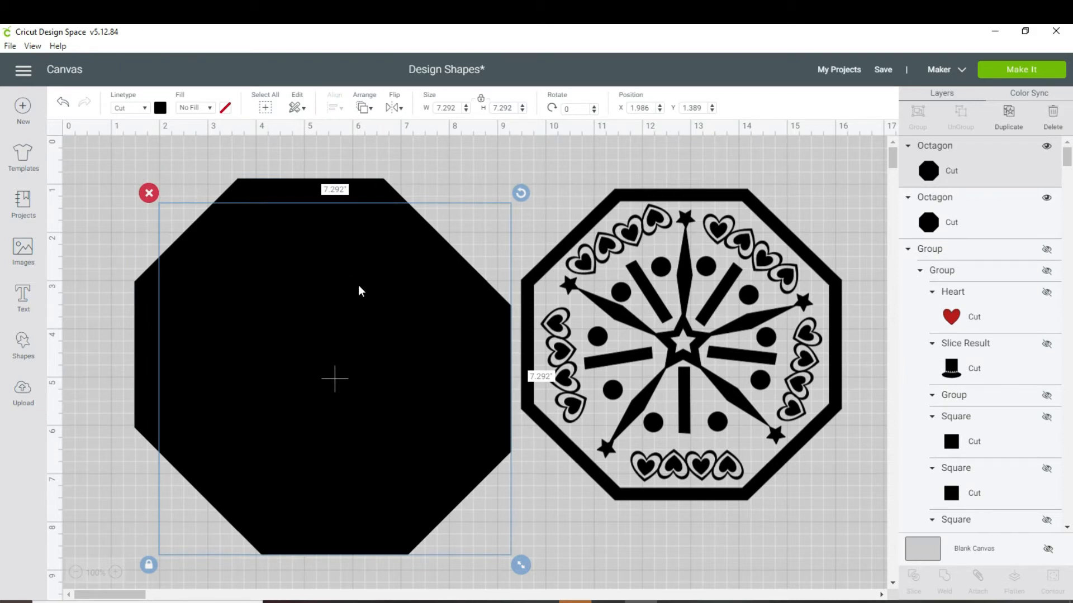
{"action": "left_click_drag", "start_coordinate": [409, 357], "coordinate": [389, 342]}
{"action": "left_click", "coordinate": [160, 109]}
{"action": "left_click", "coordinate": [174, 156]}
{"action": "left_click_drag", "start_coordinate": [364, 370], "coordinate": [361, 363]}
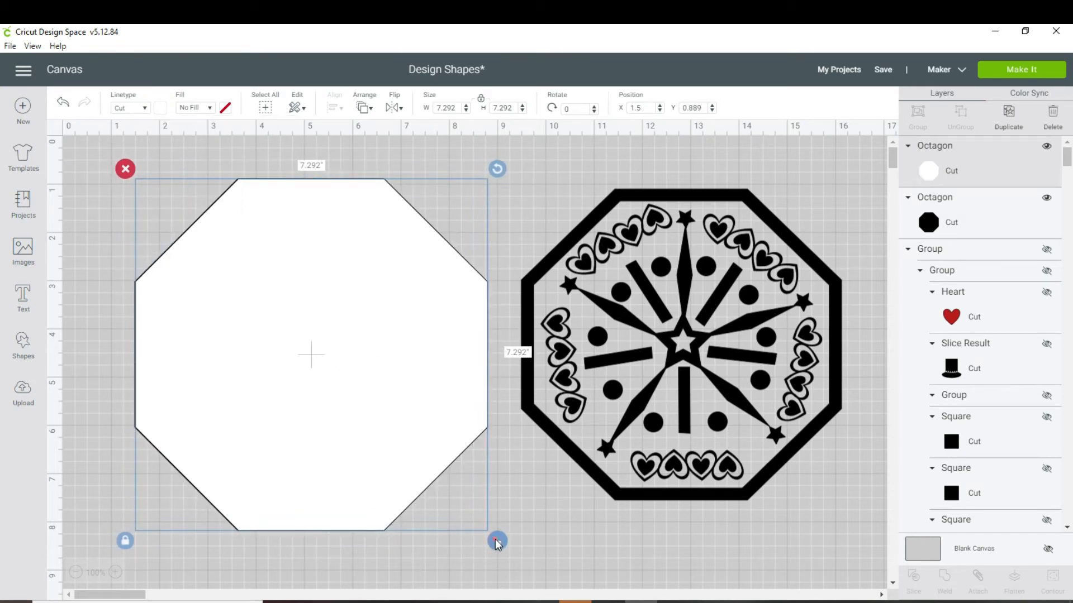
Step: Shrink the white octagon to about 6.639 inches and centre-align it with the black octagon
{"action": "left_click_drag", "start_coordinate": [497, 542], "coordinate": [457, 503]}
{"action": "left_click_drag", "start_coordinate": [374, 424], "coordinate": [398, 447]}
{"action": "left_click_drag", "start_coordinate": [474, 515], "coordinate": [478, 532]}
{"action": "left_click_drag", "start_coordinate": [364, 412], "coordinate": [362, 416]}
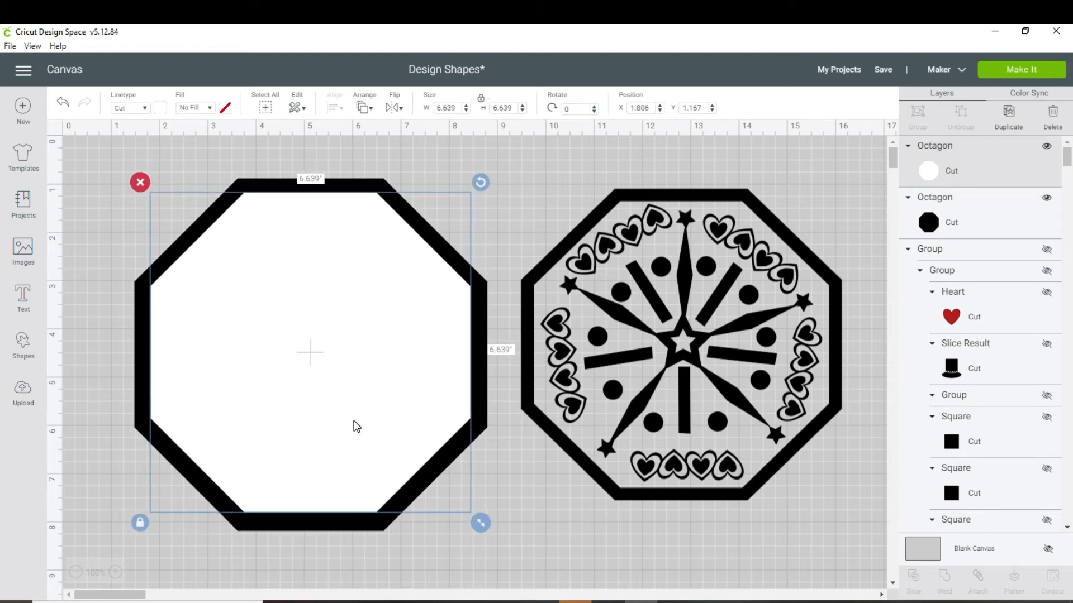
{"action": "left_click", "coordinate": [298, 140]}
{"action": "left_click_drag", "start_coordinate": [184, 175], "coordinate": [328, 276]}
{"action": "left_click", "coordinate": [335, 105]}
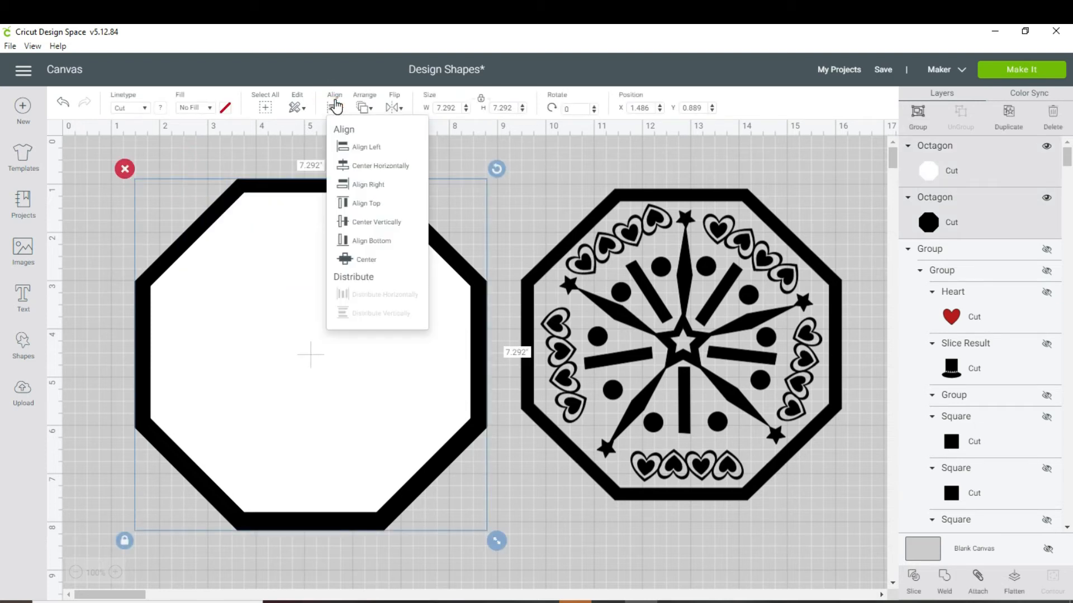
{"action": "left_click", "coordinate": [365, 260]}
Step: Slice the white octagon out of the black one and delete the inner pieces, leaving only the octagonal frame
{"action": "left_click_drag", "start_coordinate": [144, 163], "coordinate": [402, 430]}
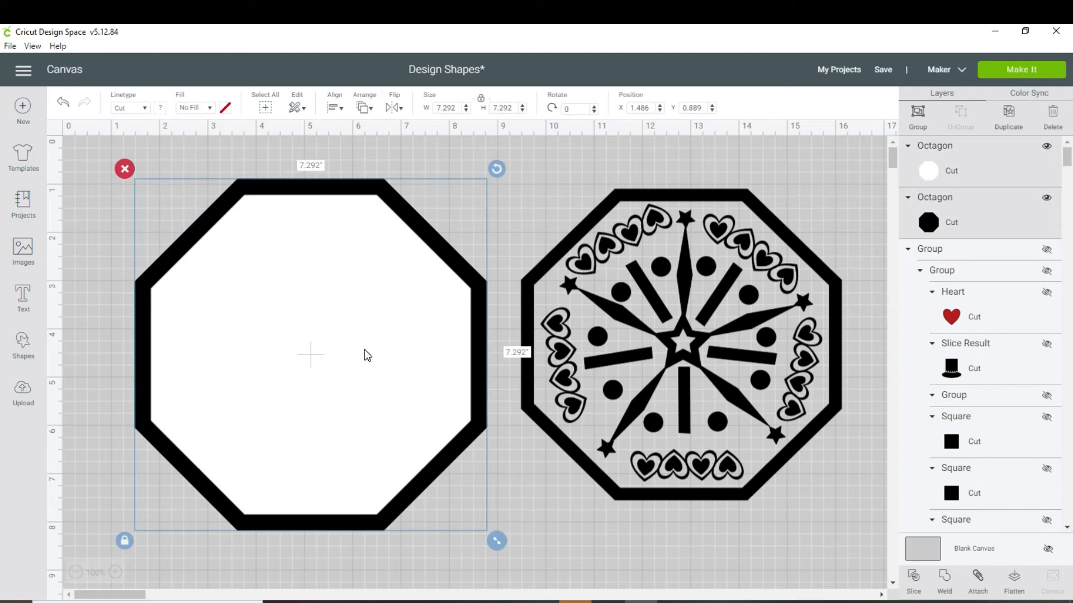
{"action": "right_click", "coordinate": [364, 351]}
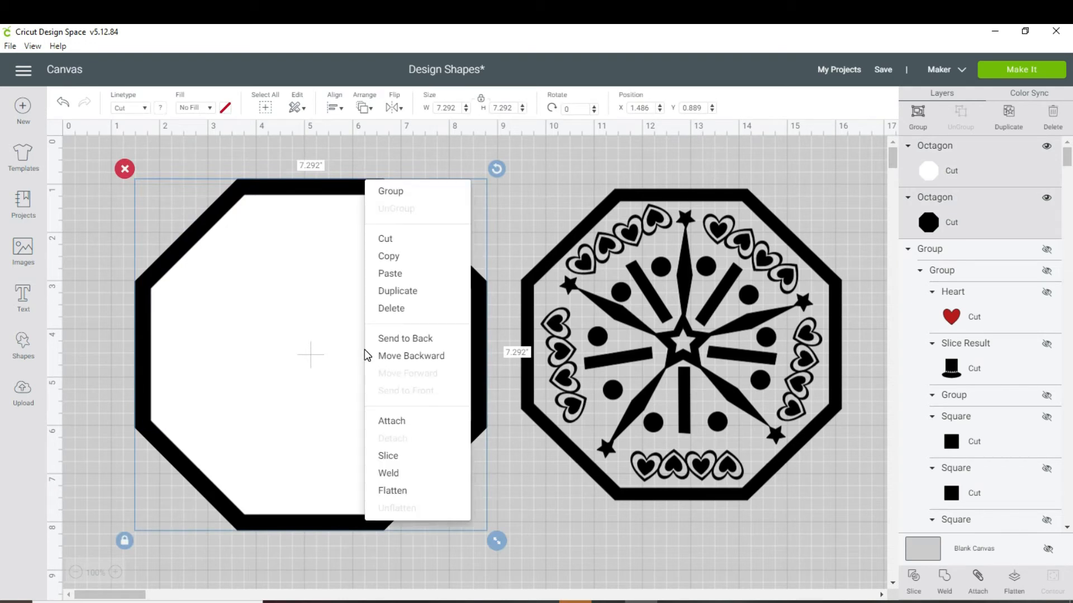
{"action": "left_click", "coordinate": [395, 460]}
{"action": "mouse_move", "coordinate": [327, 361]}
{"action": "left_mouse_down"}
{"action": "mouse_move", "coordinate": [343, 403]}
{"action": "mouse_move", "coordinate": [322, 378]}
{"action": "left_mouse_up"}
{"action": "left_click", "coordinate": [134, 197]}
{"action": "left_click", "coordinate": [280, 282]}
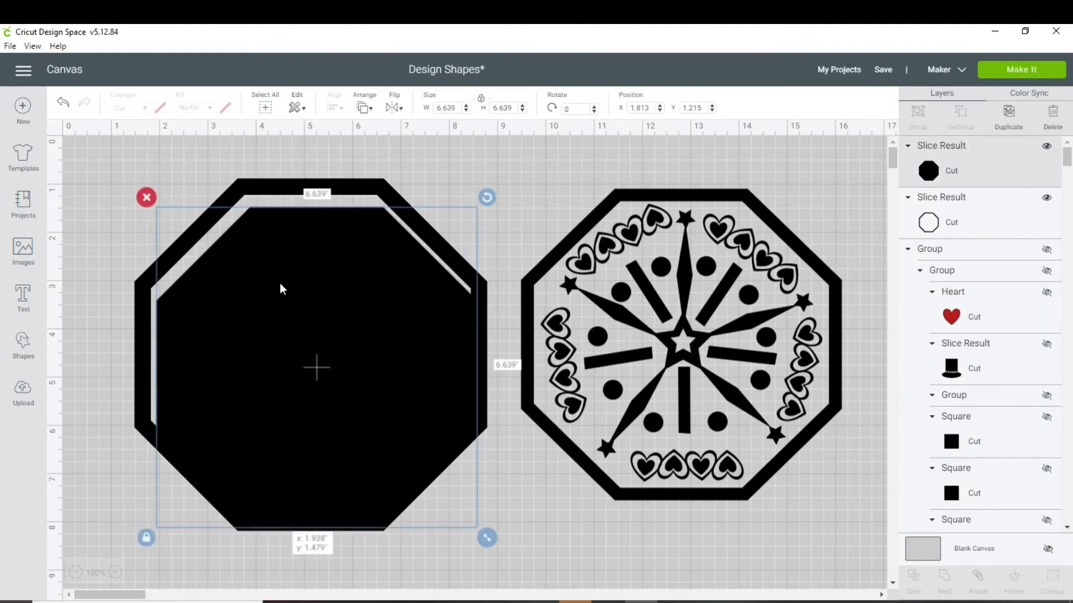
{"action": "left_click", "coordinate": [147, 197]}
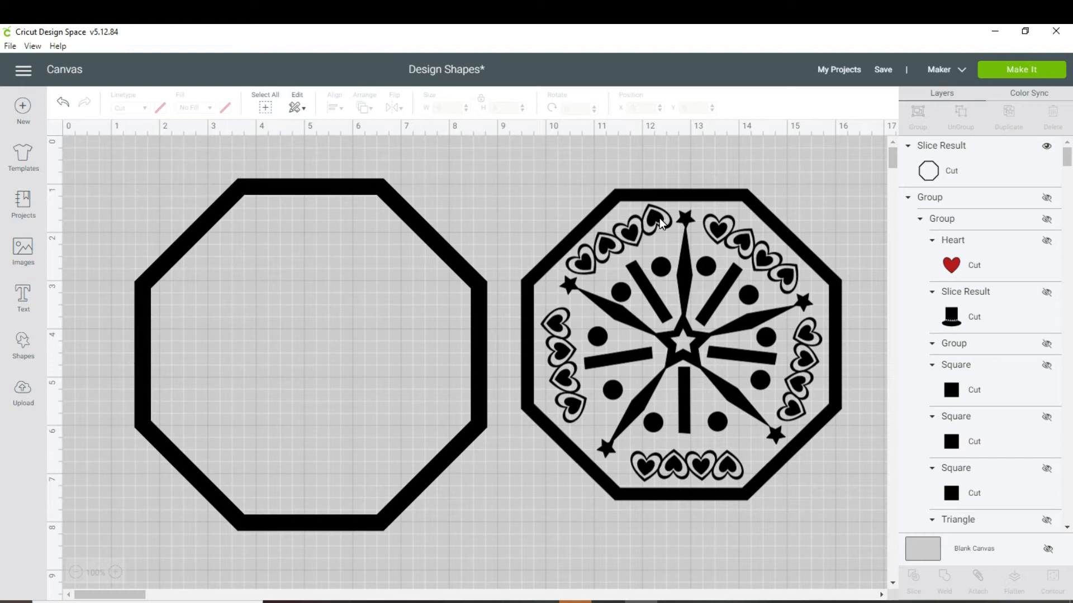
Step: Add a heart inside the octagonal frame and colour it black
{"action": "left_click", "coordinate": [23, 350]}
{"action": "left_click", "coordinate": [77, 434]}
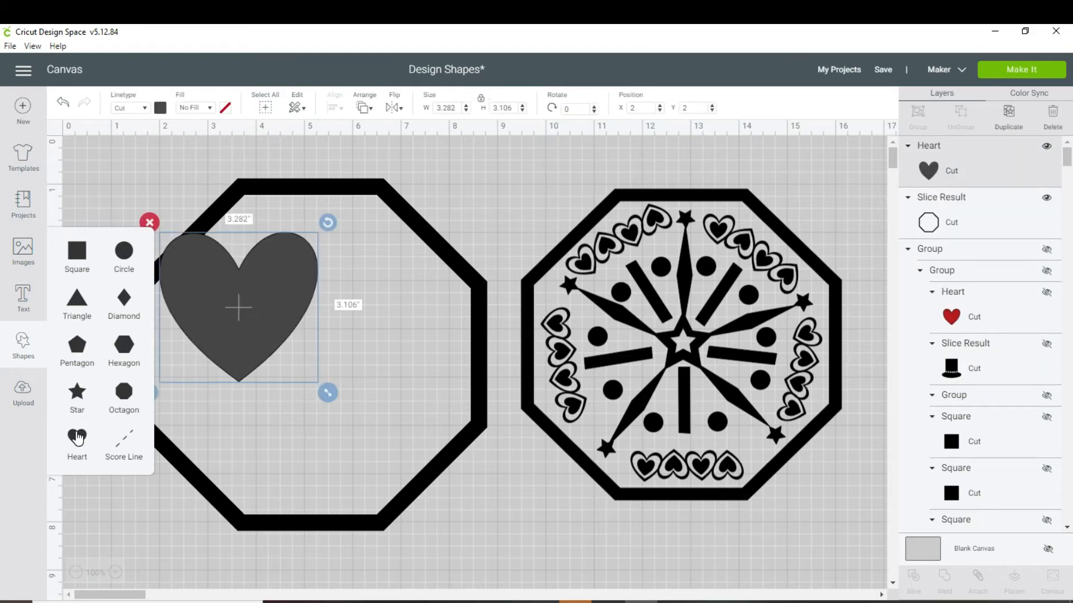
{"action": "left_click_drag", "start_coordinate": [309, 326], "coordinate": [295, 304]}
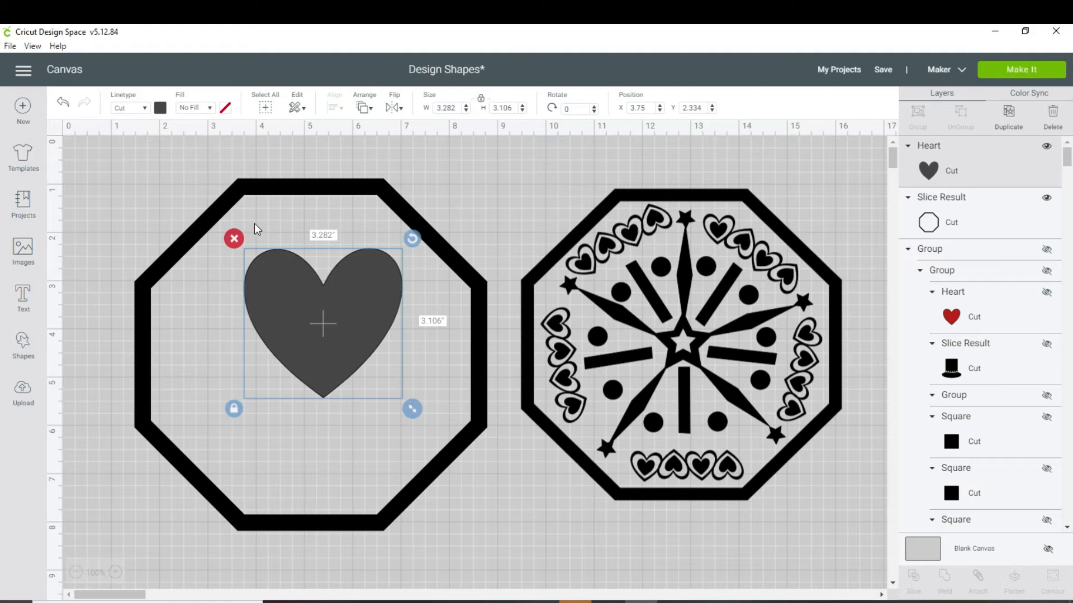
{"action": "left_click", "coordinate": [160, 108]}
{"action": "left_click", "coordinate": [207, 155]}
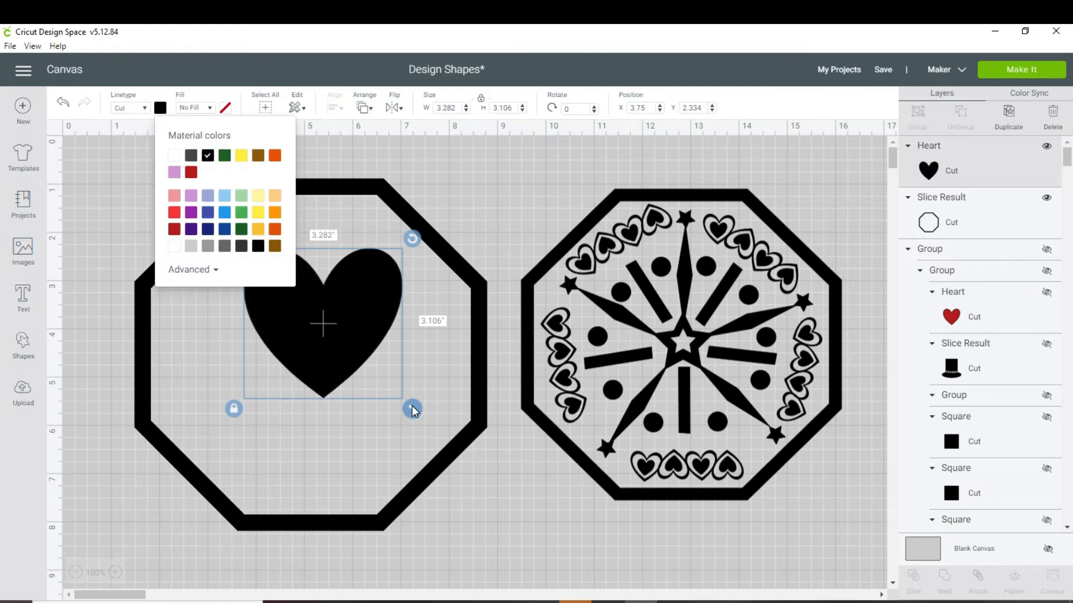
Step: Add a second heart, resize it with unlocked proportions to about 2.504 by 2.591 inches and place it inside the black heart
{"action": "left_click", "coordinate": [23, 342]}
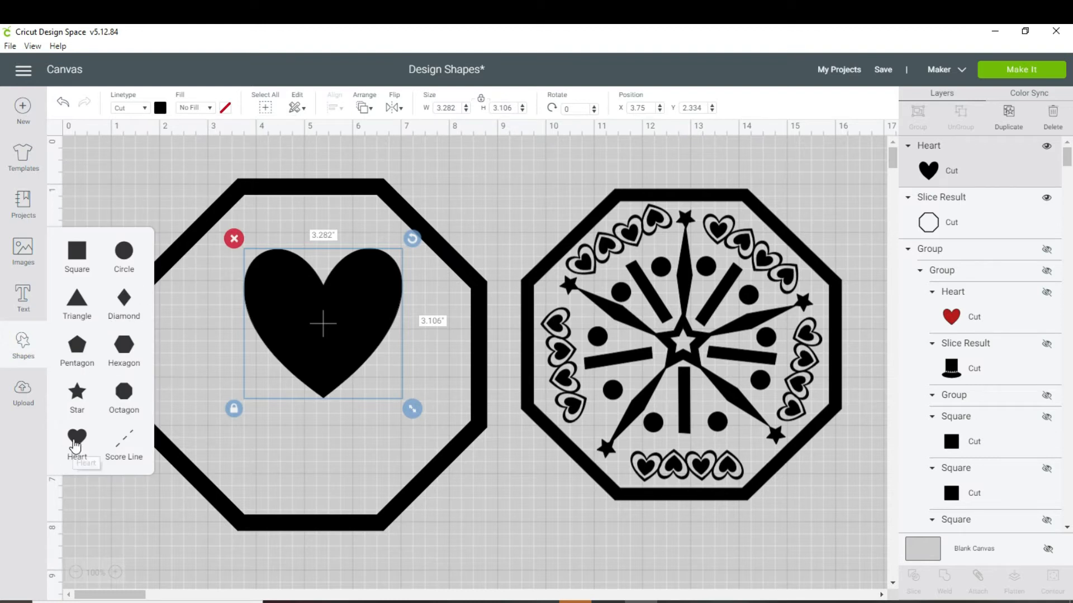
{"action": "left_click", "coordinate": [75, 444]}
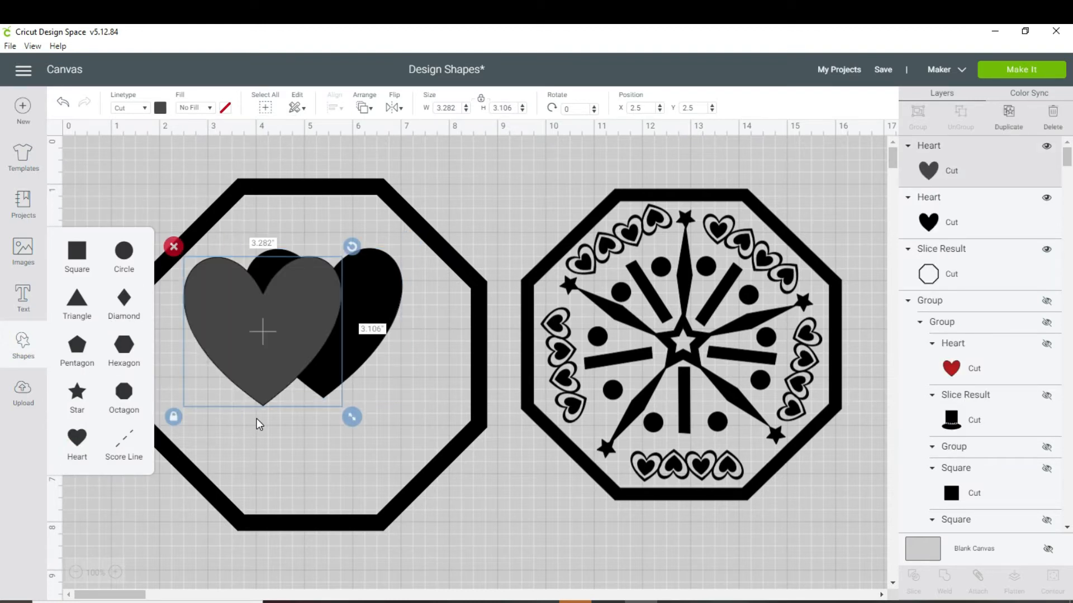
{"action": "left_click_drag", "start_coordinate": [354, 421], "coordinate": [397, 401]}
{"action": "left_click_drag", "start_coordinate": [345, 350], "coordinate": [337, 339]}
{"action": "left_click_drag", "start_coordinate": [390, 394], "coordinate": [395, 397]}
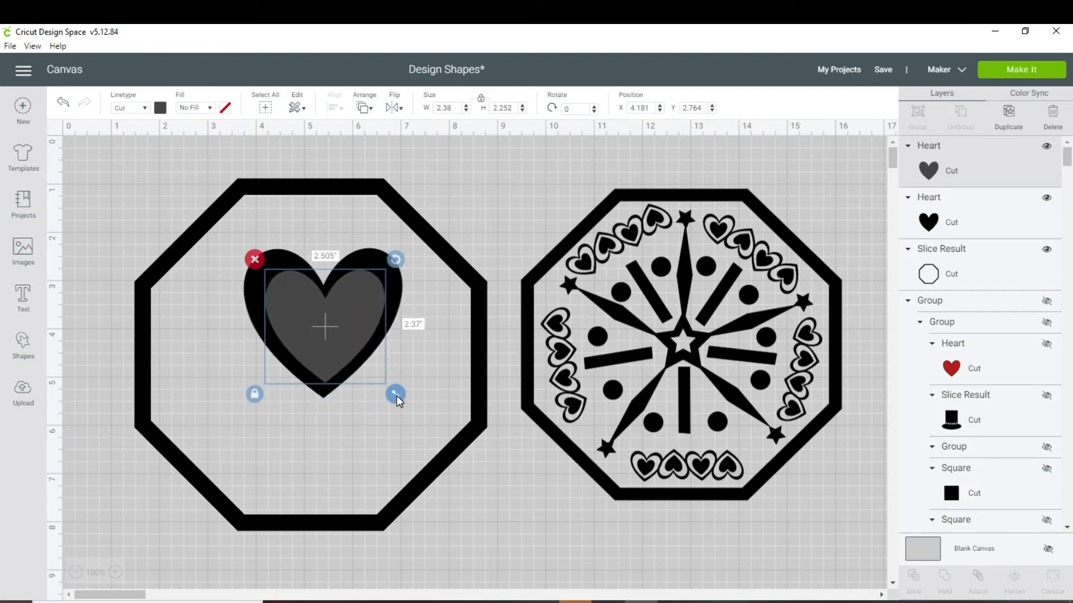
{"action": "left_click_drag", "start_coordinate": [332, 330], "coordinate": [329, 330]}
{"action": "left_click", "coordinate": [250, 394]}
{"action": "left_click_drag", "start_coordinate": [393, 394], "coordinate": [395, 405]}
{"action": "left_click_drag", "start_coordinate": [338, 326], "coordinate": [337, 320]}
{"action": "left_click", "coordinate": [253, 401]}
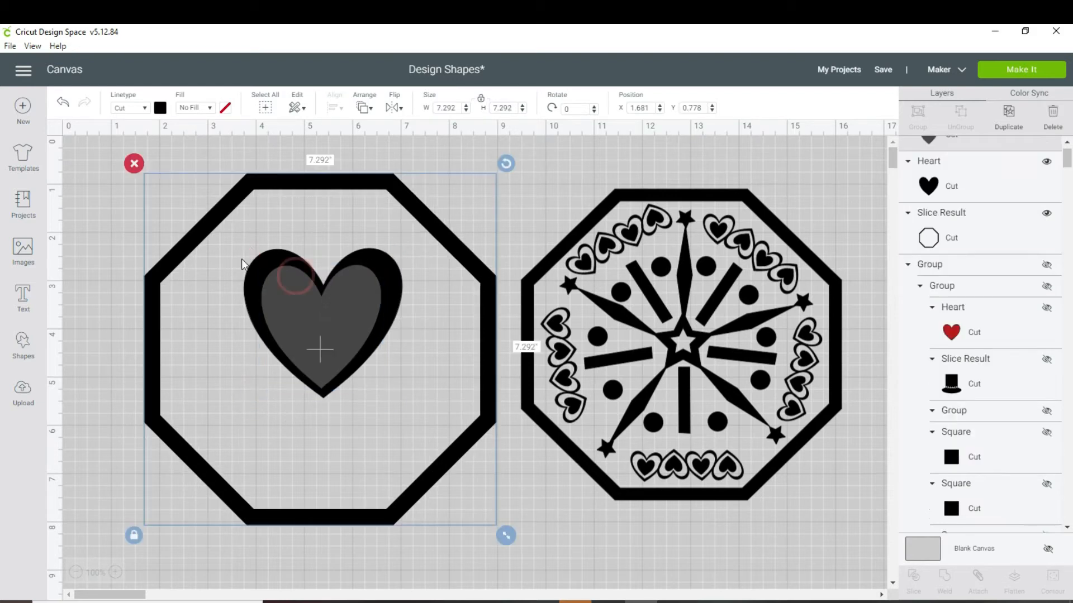
Step: Move the octagonal frame and the finished design clear of the hearts, and slice the grey heart out of the black one
{"action": "left_click_drag", "start_coordinate": [291, 291], "coordinate": [606, 316]}
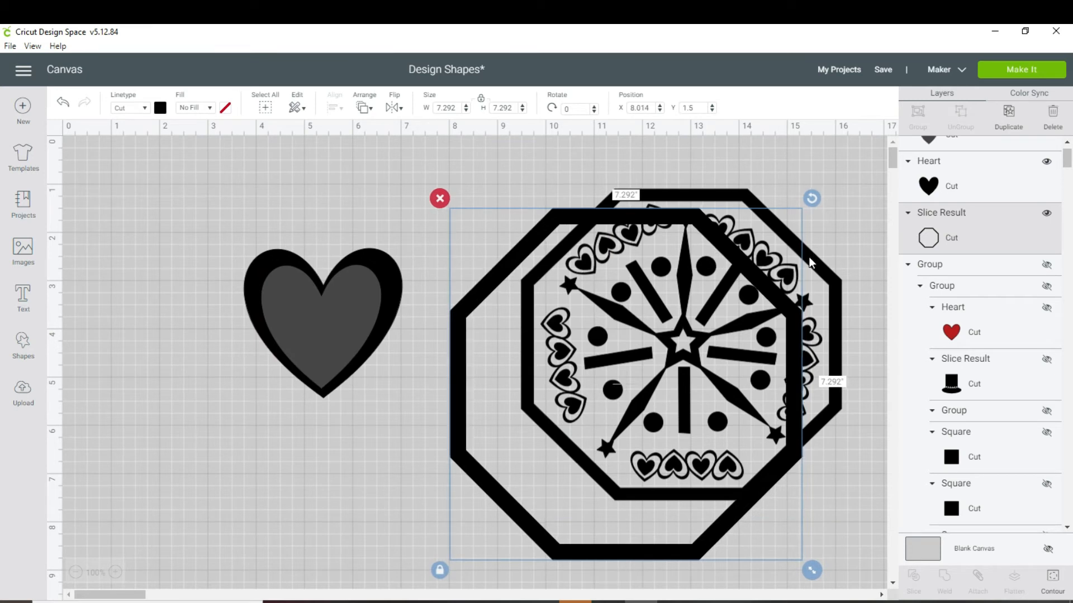
{"action": "left_click_drag", "start_coordinate": [661, 381], "coordinate": [697, 326]}
{"action": "left_click_drag", "start_coordinate": [203, 247], "coordinate": [408, 393]}
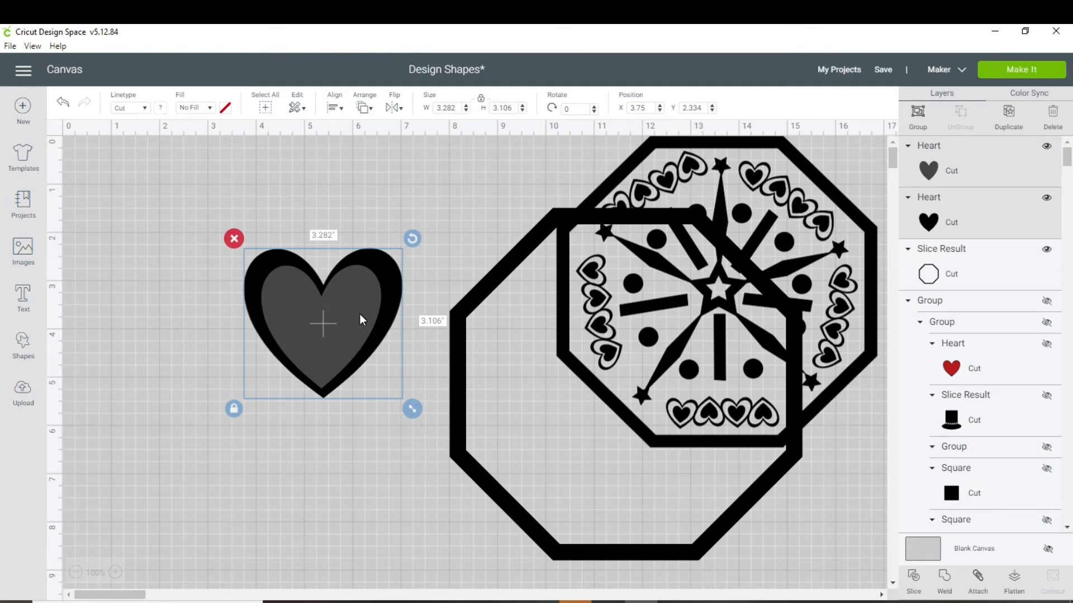
{"action": "right_click", "coordinate": [360, 313]}
{"action": "left_click", "coordinate": [388, 422]}
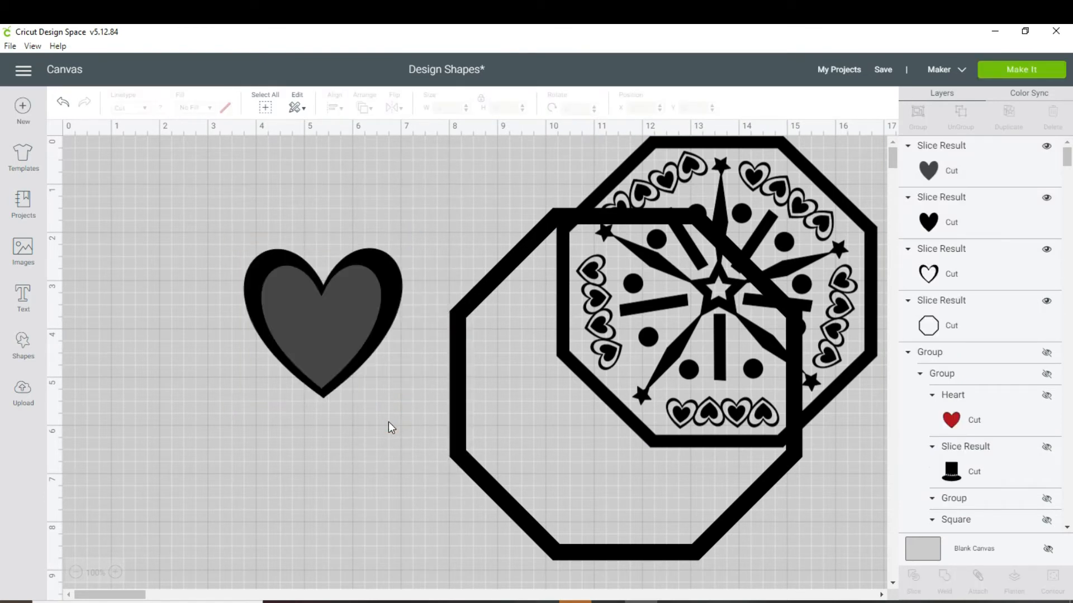
Step: Delete the leftover grey heart and shrink the black cut-out heart to about 1.565 by 1.618 inches inside the heart outline
{"action": "left_click_drag", "start_coordinate": [330, 343], "coordinate": [331, 508]}
{"action": "left_click", "coordinate": [253, 423]}
{"action": "left_click_drag", "start_coordinate": [333, 325], "coordinate": [334, 372]}
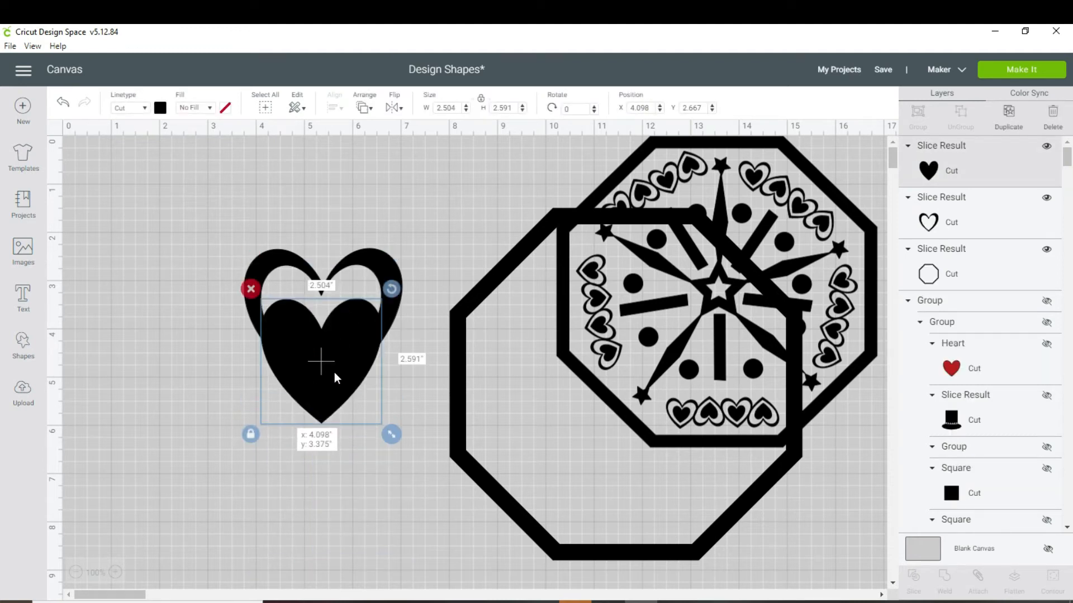
{"action": "left_click_drag", "start_coordinate": [391, 434], "coordinate": [344, 387]}
{"action": "left_click_drag", "start_coordinate": [302, 336], "coordinate": [323, 324]}
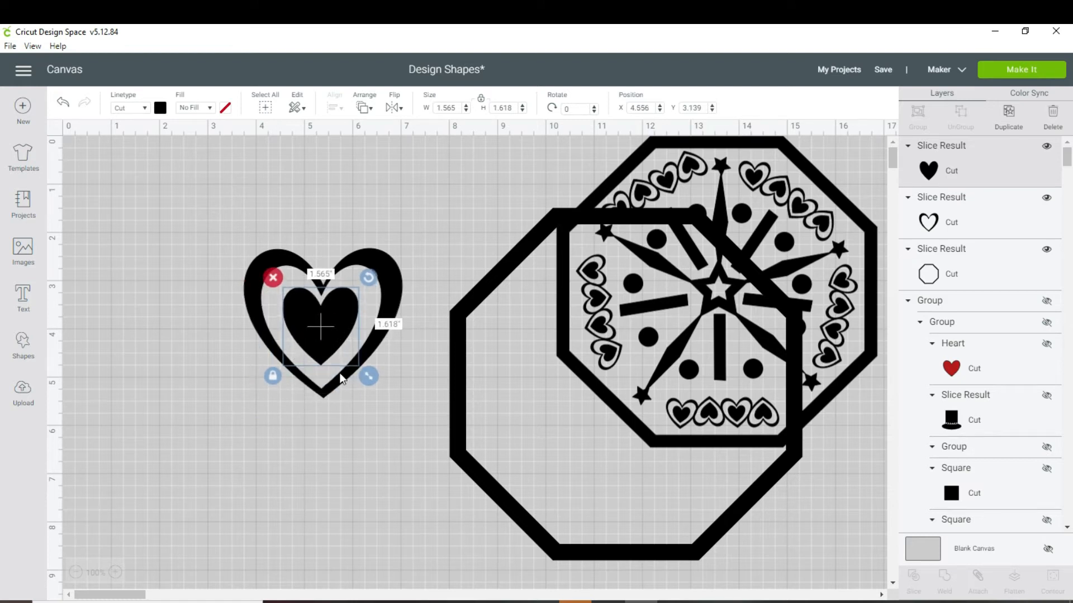
Step: Group the small black heart with the heart outline around it
{"action": "left_click", "coordinate": [342, 440]}
{"action": "left_click_drag", "start_coordinate": [178, 214], "coordinate": [411, 411]}
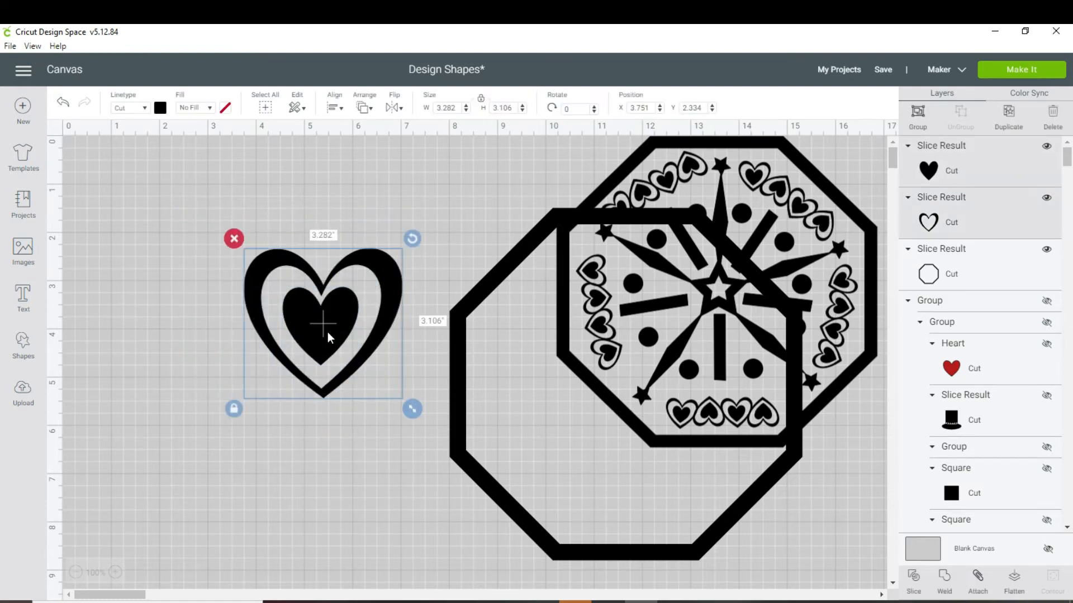
{"action": "right_click", "coordinate": [327, 327]}
{"action": "left_click", "coordinate": [352, 174]}
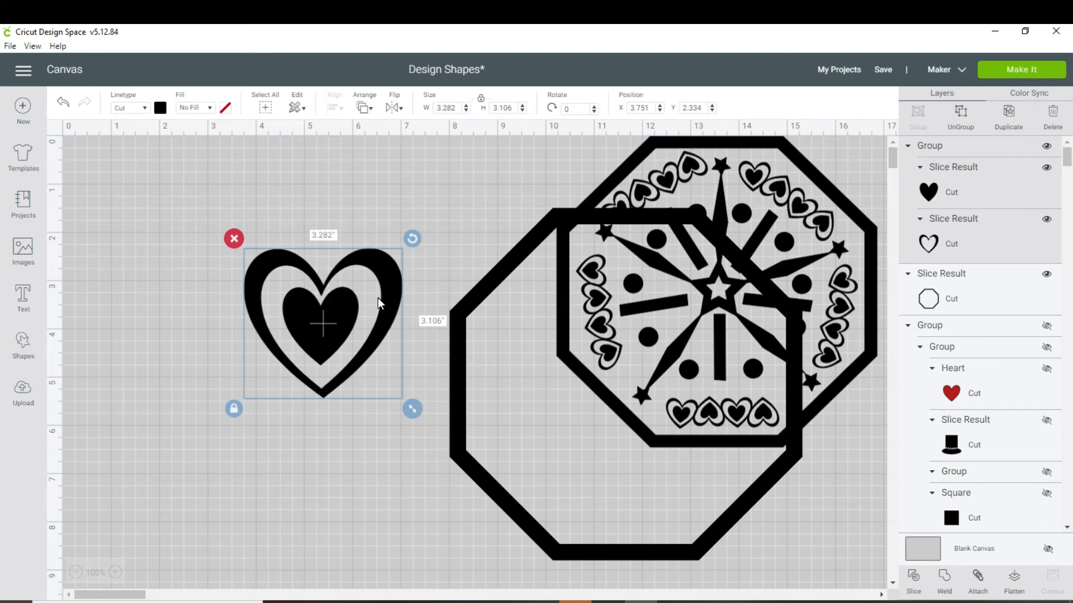
Step: Shrink the grouped heart to about 0.685 by 0.648 inches and place it near the upper side inside the repositioned octagonal frame
{"action": "left_click_drag", "start_coordinate": [409, 409], "coordinate": [333, 335]}
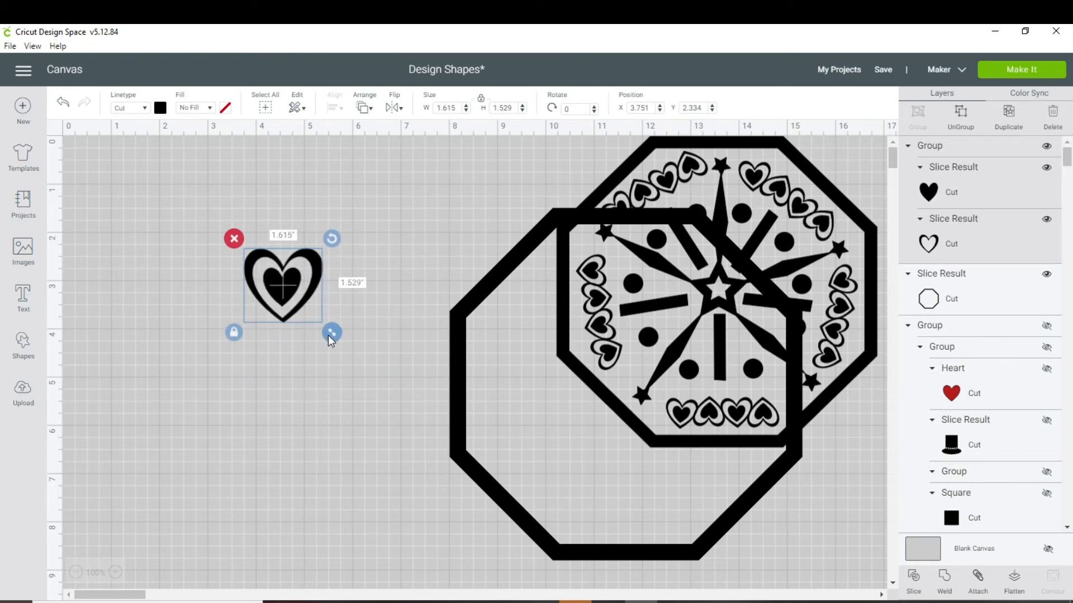
{"action": "left_click_drag", "start_coordinate": [462, 354], "coordinate": [114, 315]}
{"action": "left_click", "coordinate": [274, 315]}
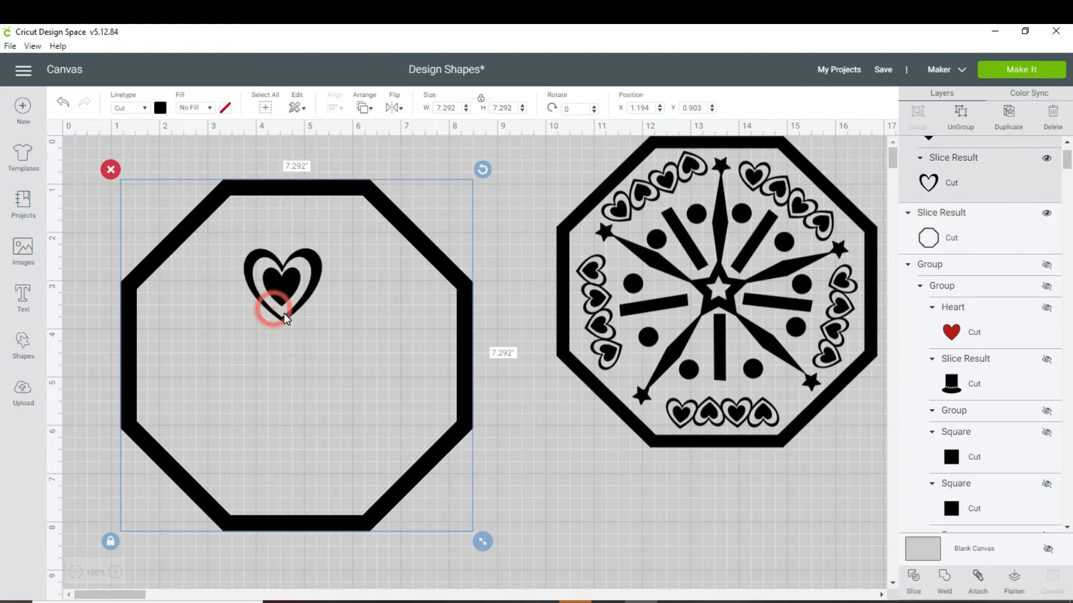
{"action": "left_click_drag", "start_coordinate": [335, 333], "coordinate": [318, 325]}
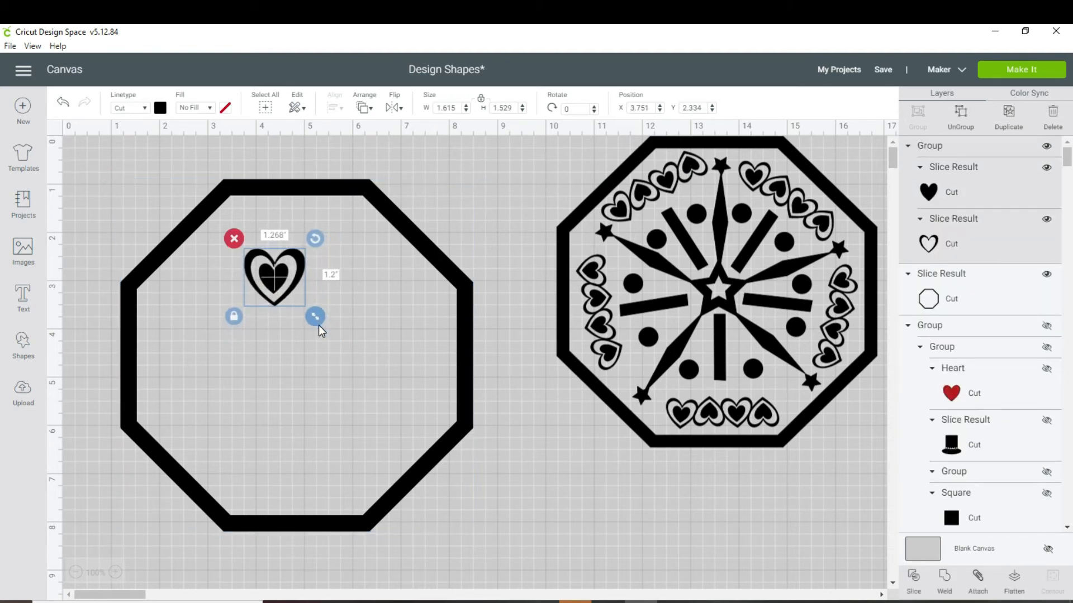
{"action": "left_click_drag", "start_coordinate": [276, 270], "coordinate": [261, 249]}
{"action": "left_click_drag", "start_coordinate": [296, 295], "coordinate": [271, 270]}
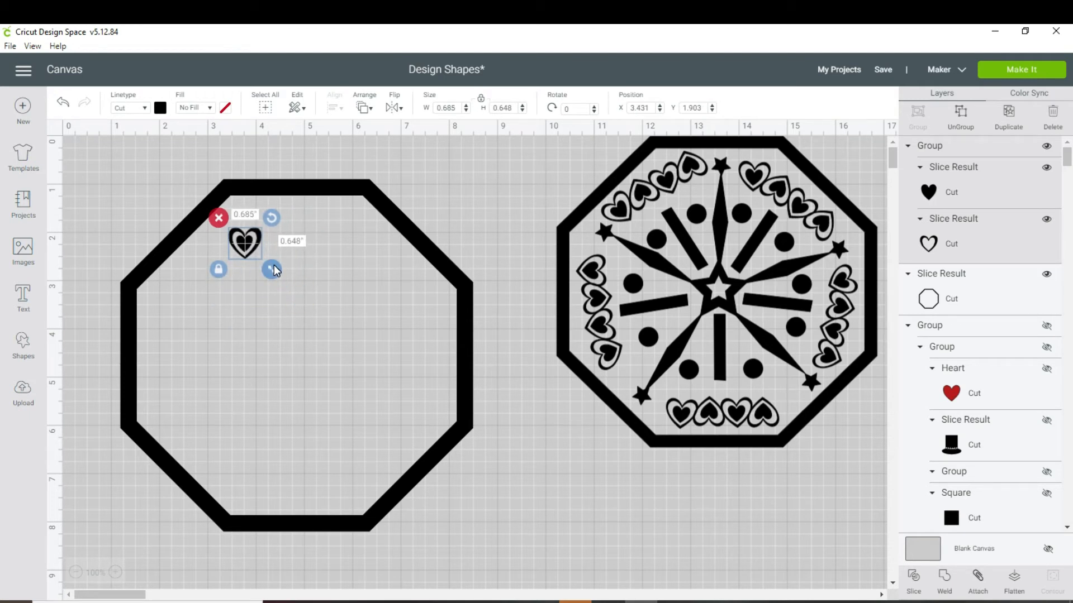
Step: Duplicate the outlined heart, rotate the copy about 179.39 degrees and place it directly beside the first heart
{"action": "left_click", "coordinate": [268, 299]}
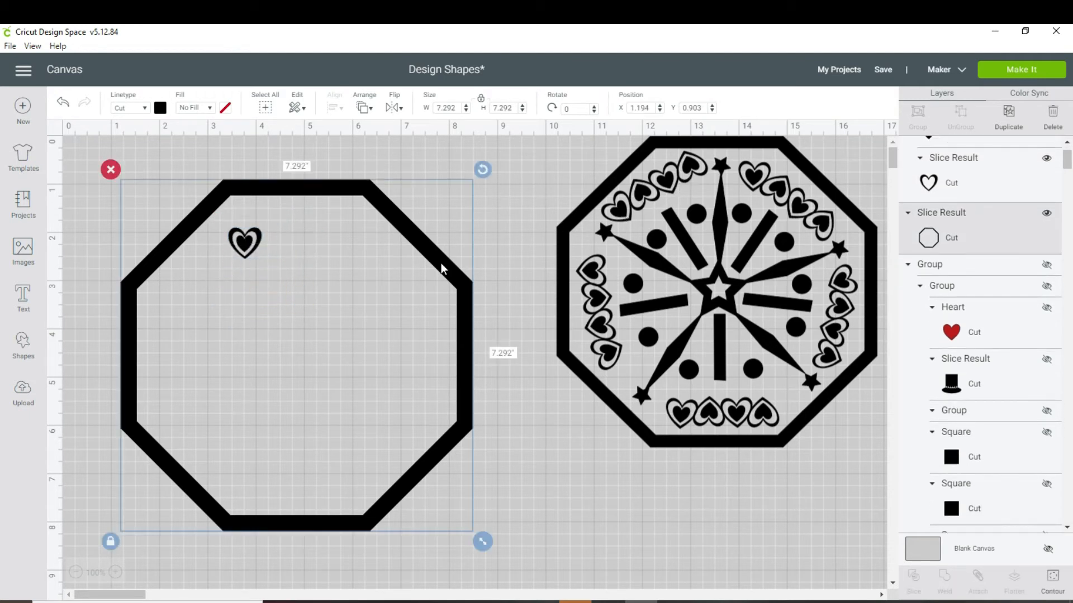
{"action": "right_click", "coordinate": [245, 253]}
{"action": "left_click", "coordinate": [263, 360]}
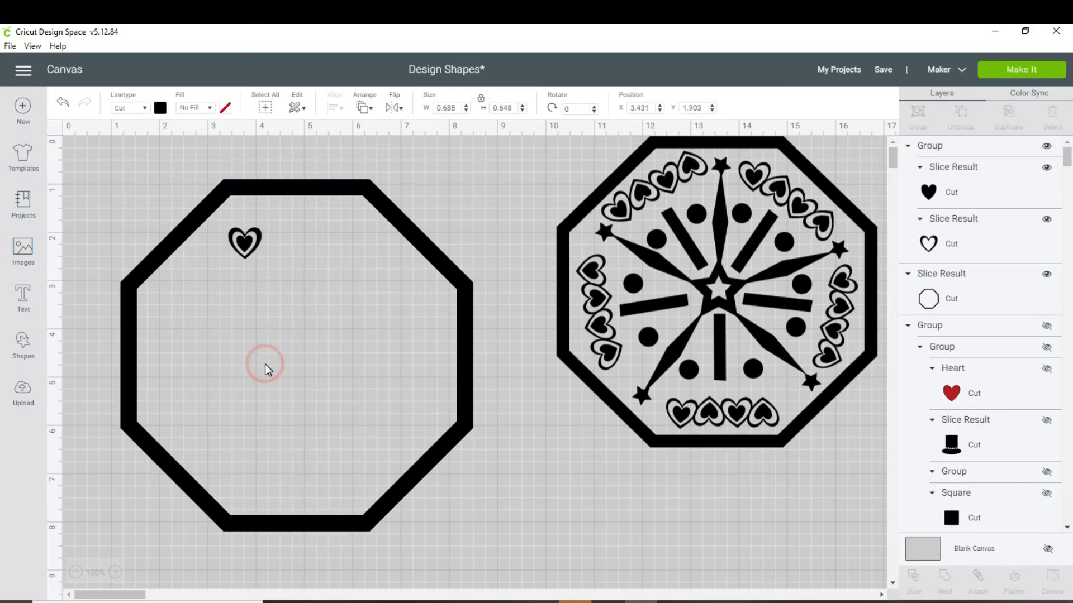
{"action": "left_click_drag", "start_coordinate": [268, 279], "coordinate": [265, 256]}
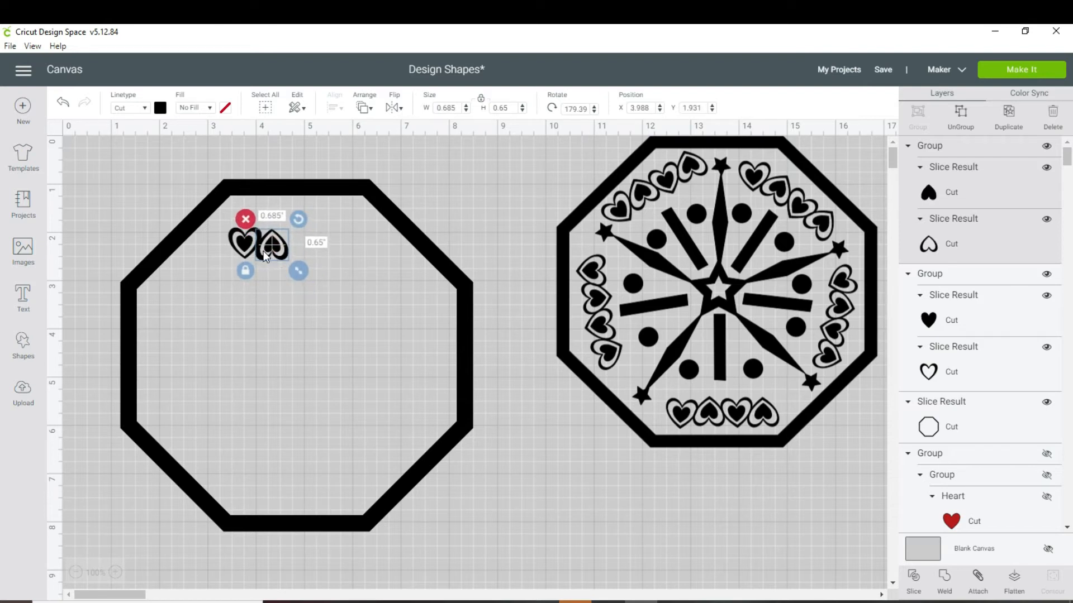
Step: Move the octagonal frame aside, group the two hearts, and duplicate the pair to form a row of four hearts
{"action": "left_click", "coordinate": [299, 318]}
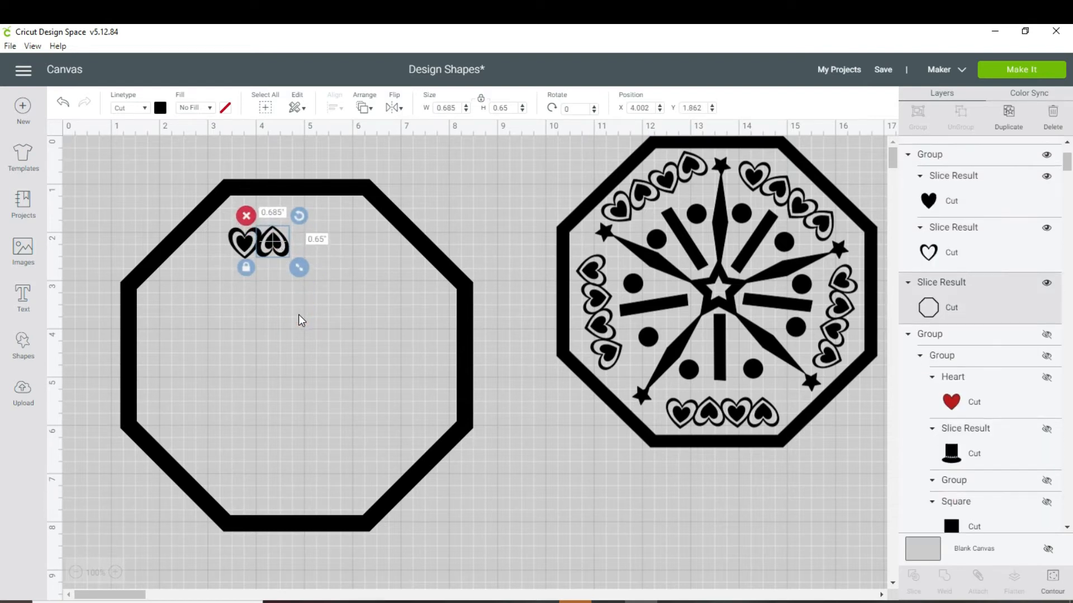
{"action": "left_click", "coordinate": [246, 249]}
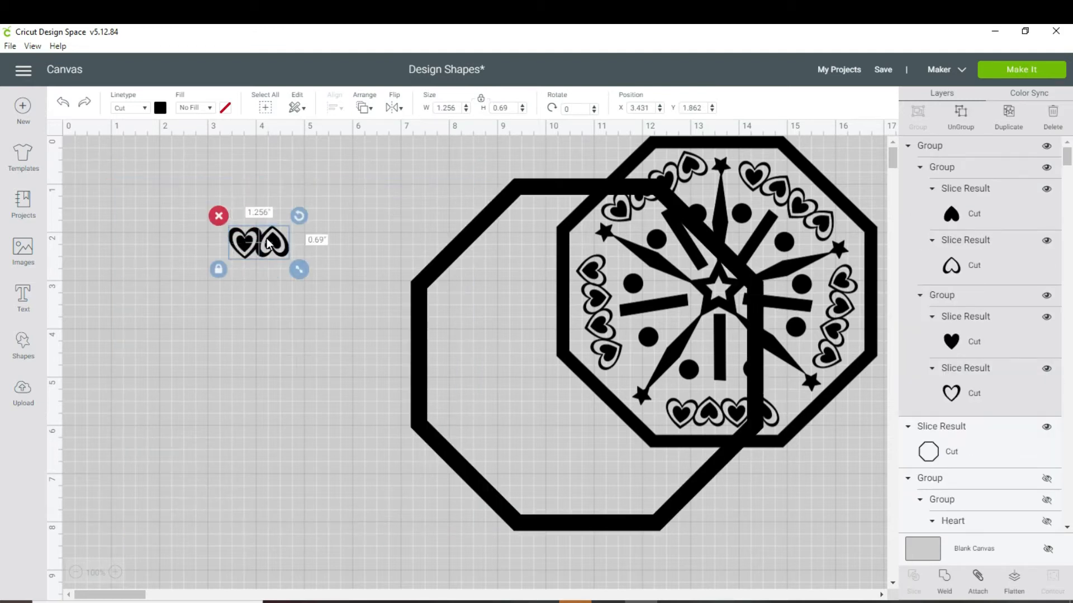
{"action": "right_click", "coordinate": [267, 241]}
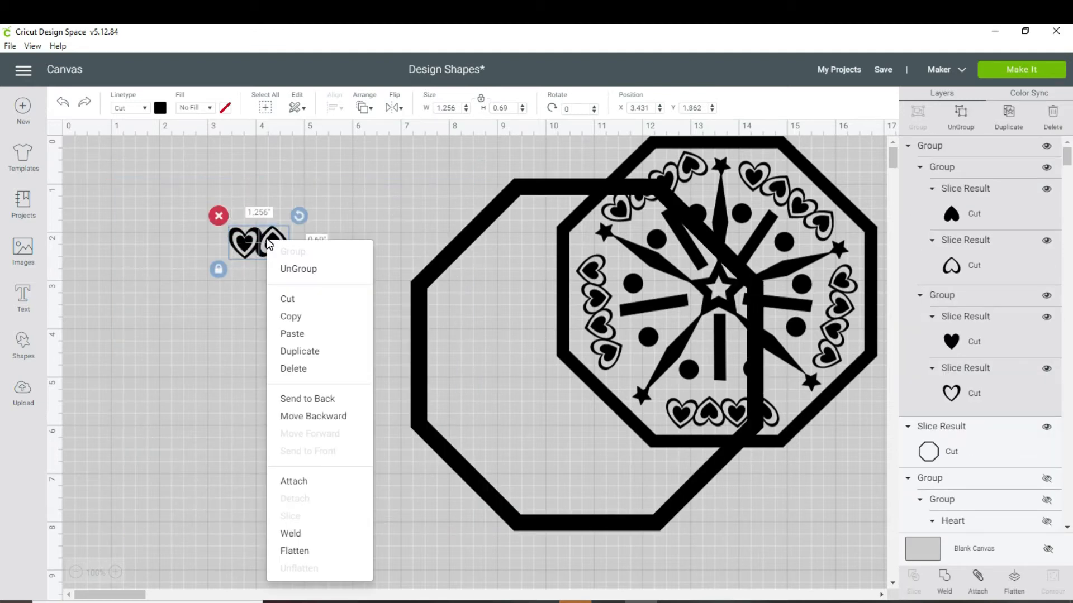
{"action": "left_click", "coordinate": [302, 350]}
{"action": "left_click_drag", "start_coordinate": [322, 258], "coordinate": [339, 244]}
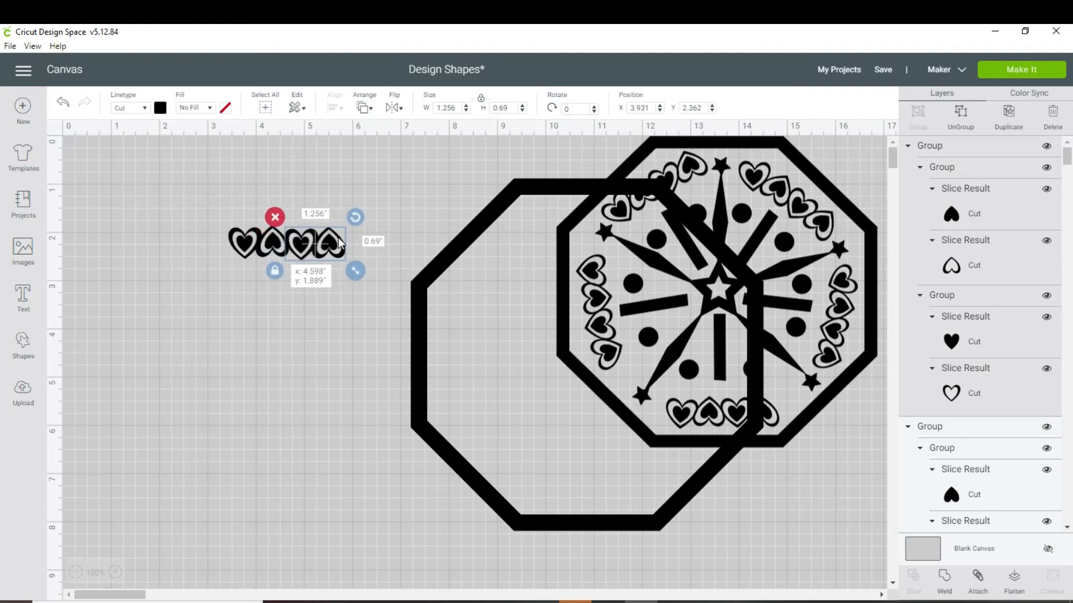
Step: Group the four hearts, move the frame back around them, and tilt the row parallel to the frame's upper-right side
{"action": "left_click", "coordinate": [326, 341]}
{"action": "left_click_drag", "start_coordinate": [184, 204], "coordinate": [405, 274]}
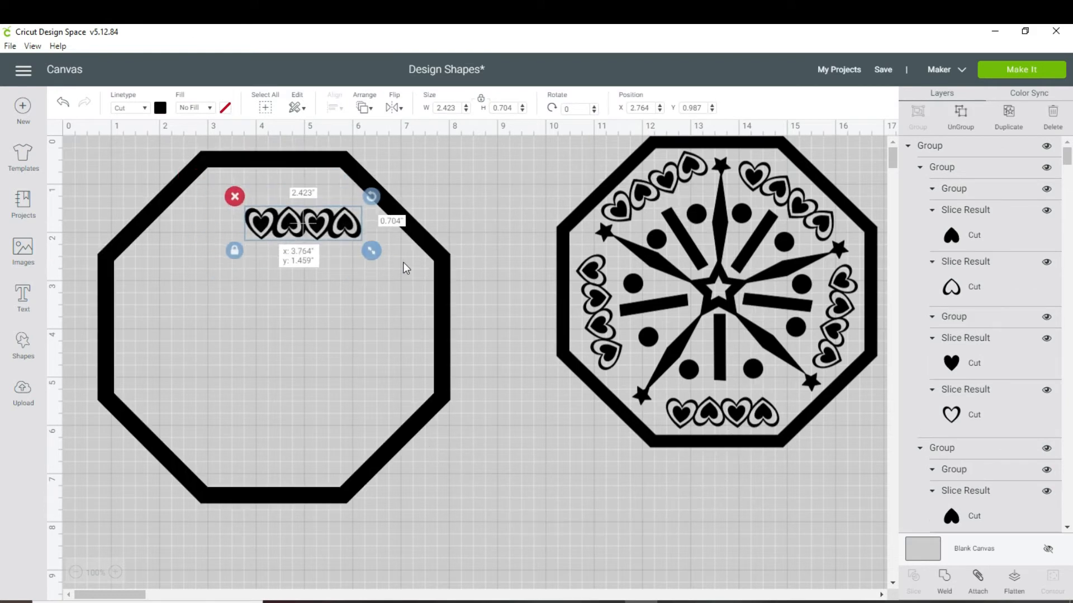
{"action": "mouse_move", "coordinate": [402, 266]}
{"action": "left_mouse_down"}
{"action": "mouse_move", "coordinate": [406, 211]}
{"action": "mouse_move", "coordinate": [414, 275]}
{"action": "mouse_move", "coordinate": [405, 285]}
{"action": "mouse_move", "coordinate": [402, 261]}
{"action": "left_mouse_up"}
{"action": "left_click_drag", "start_coordinate": [410, 171], "coordinate": [399, 163]}
{"action": "left_click", "coordinate": [484, 170]}
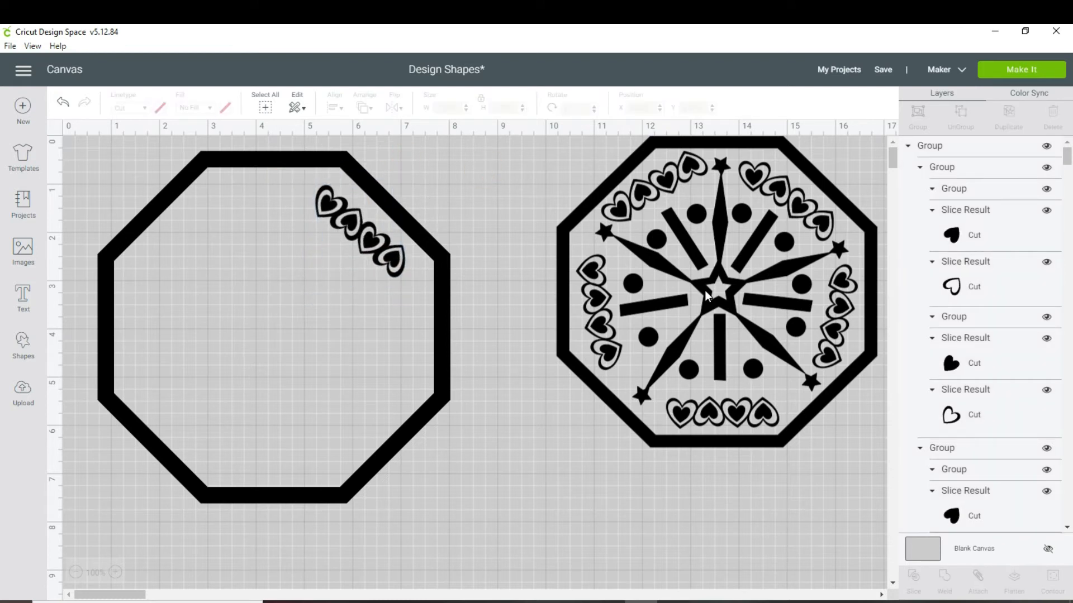
Step: Add a star inside the octagonal frame and colour it black
{"action": "left_click", "coordinate": [12, 352]}
{"action": "left_click", "coordinate": [78, 401]}
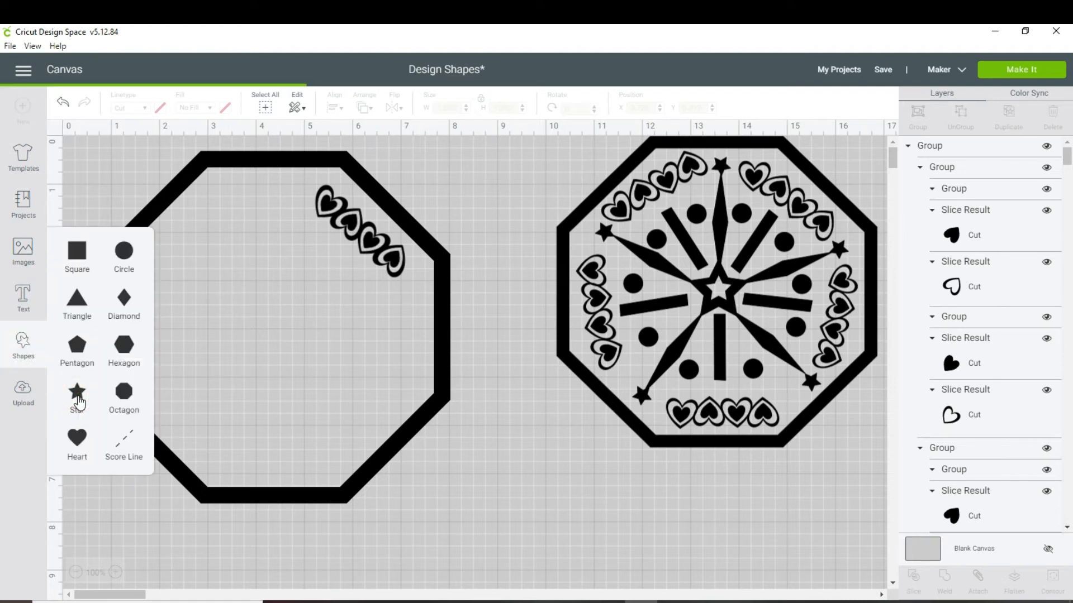
{"action": "left_click_drag", "start_coordinate": [263, 358], "coordinate": [233, 327]}
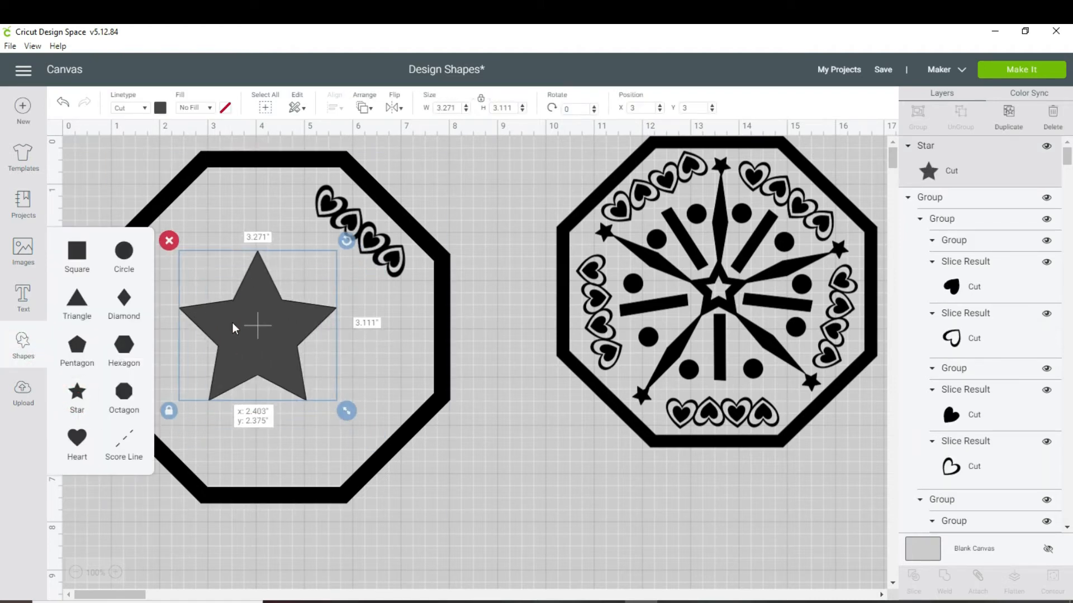
{"action": "left_click", "coordinate": [161, 108]}
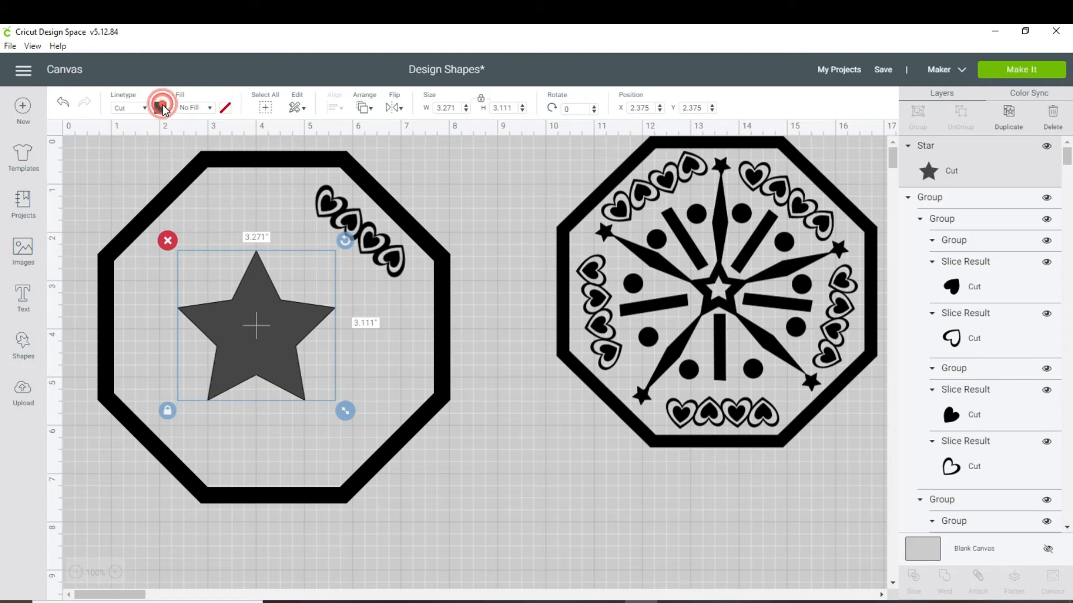
{"action": "left_click", "coordinate": [208, 156]}
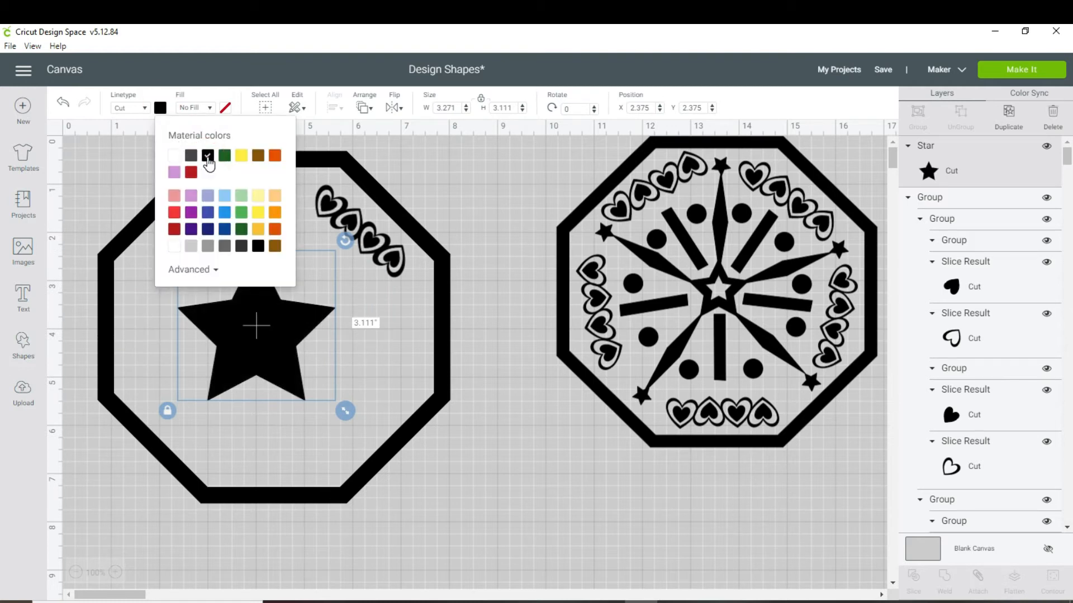
{"action": "left_click", "coordinate": [252, 346]}
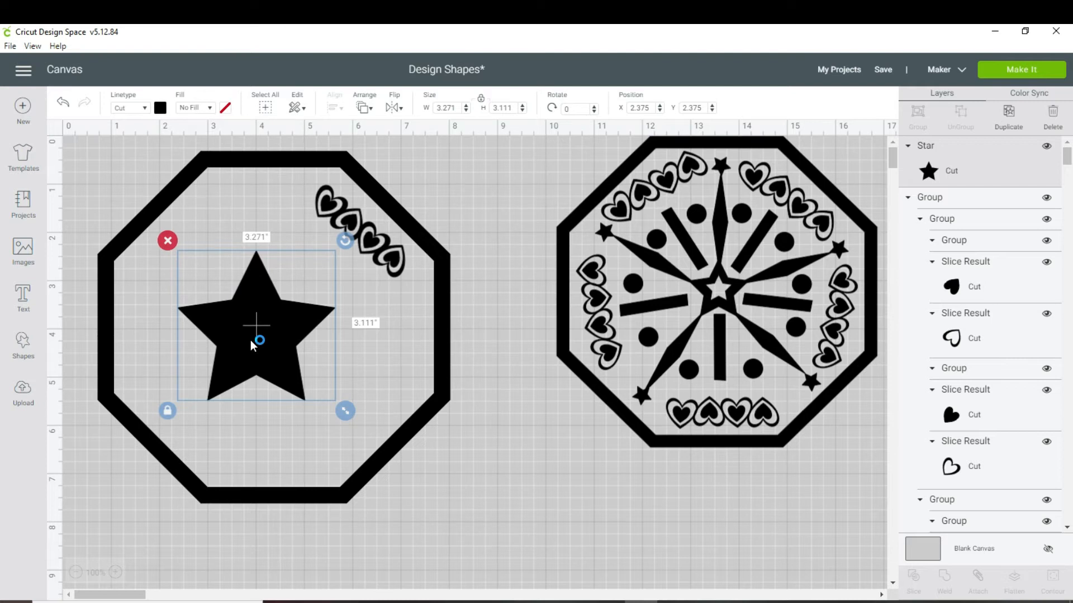
Step: Duplicate the black star and colour the copy white
{"action": "right_click", "coordinate": [252, 346]}
{"action": "left_click", "coordinate": [275, 285]}
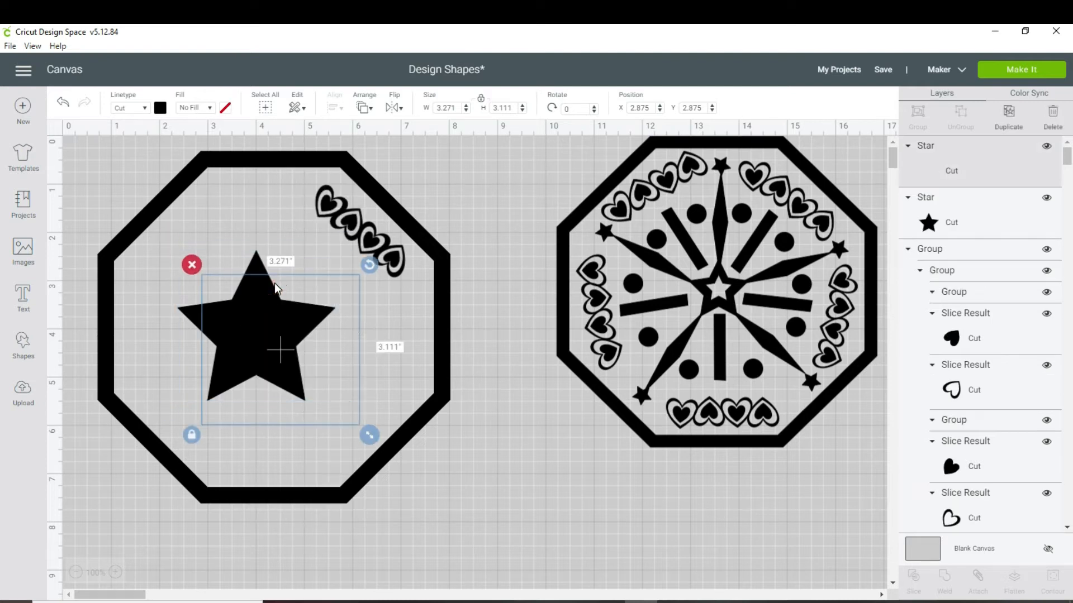
{"action": "left_click", "coordinate": [160, 108]}
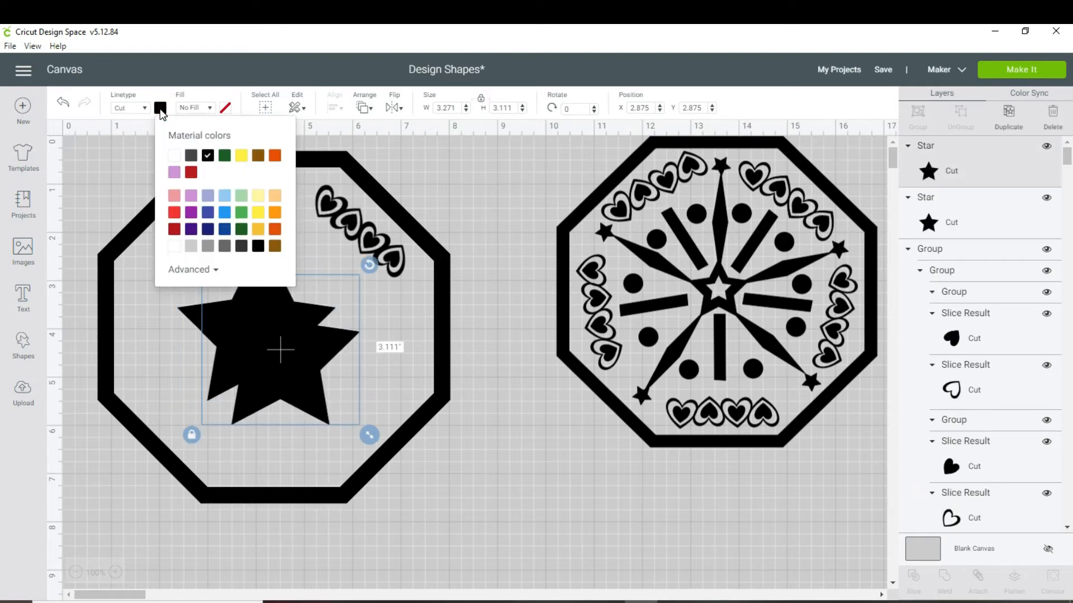
{"action": "left_click", "coordinate": [173, 157]}
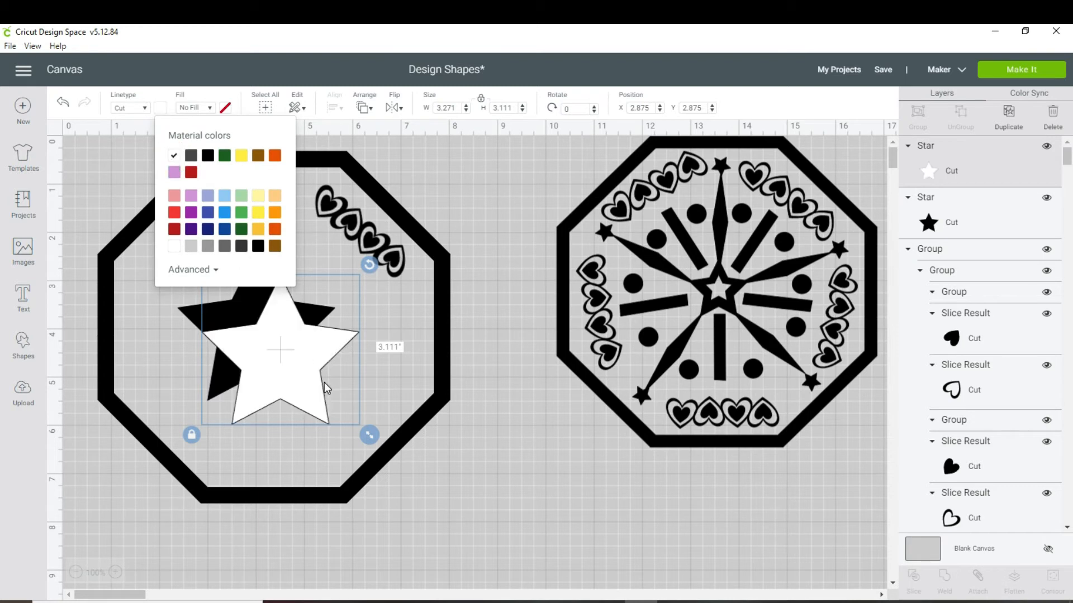
{"action": "left_click", "coordinate": [462, 417]}
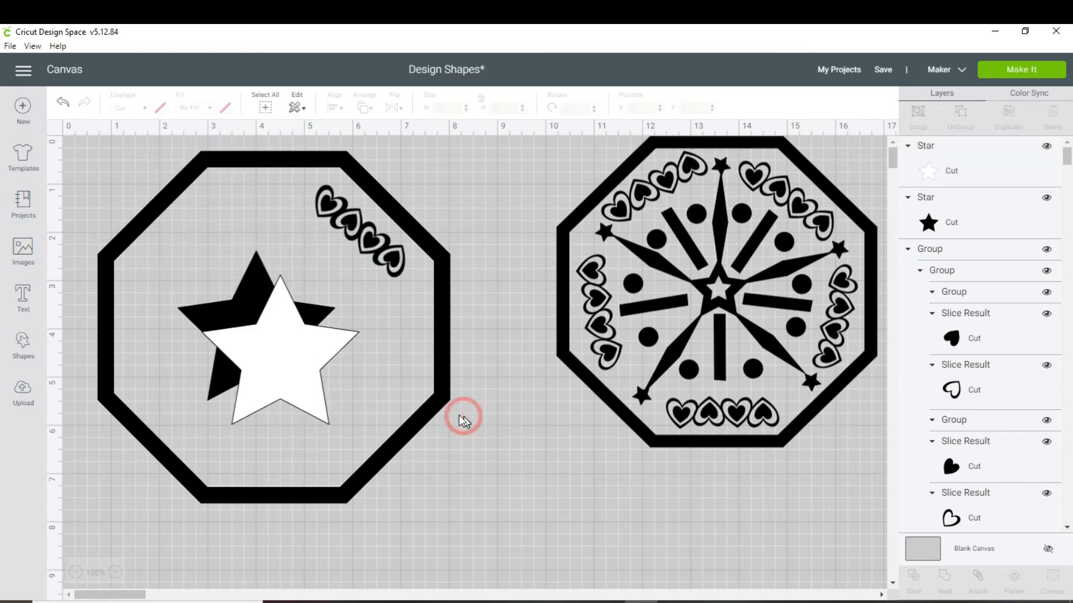
Step: Shrink the white star to about 2.007 by 1.909 inches and place it in the middle of the black star
{"action": "left_click", "coordinate": [299, 360]}
{"action": "left_click_drag", "start_coordinate": [365, 432], "coordinate": [310, 394]}
{"action": "left_click_drag", "start_coordinate": [249, 330], "coordinate": [257, 339]}
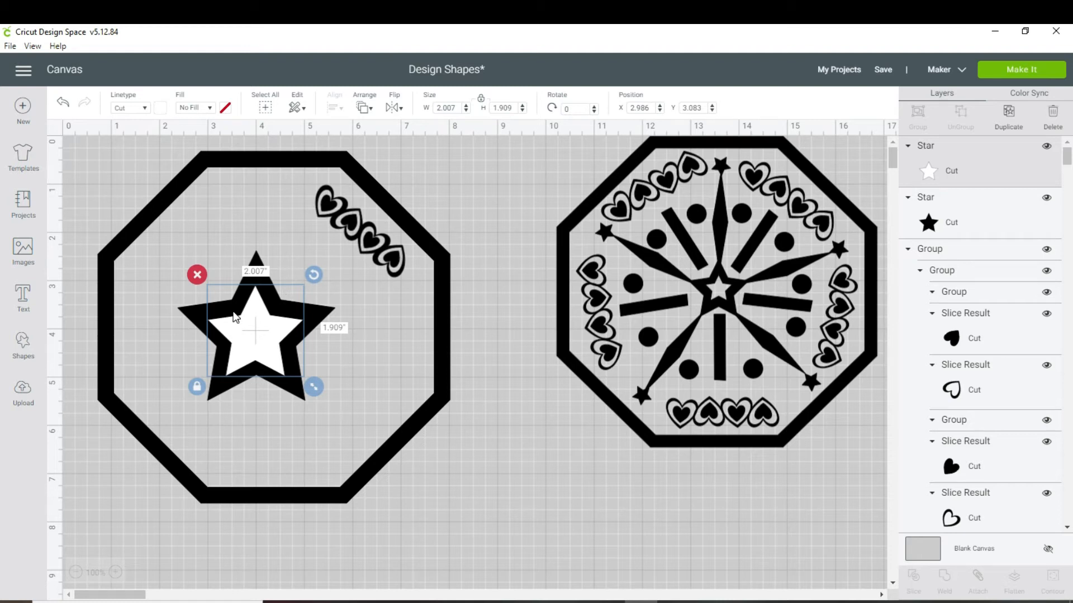
Step: Move the octagonal frame clear of the stars and centre the white and black stars on each other
{"action": "left_click", "coordinate": [223, 261]}
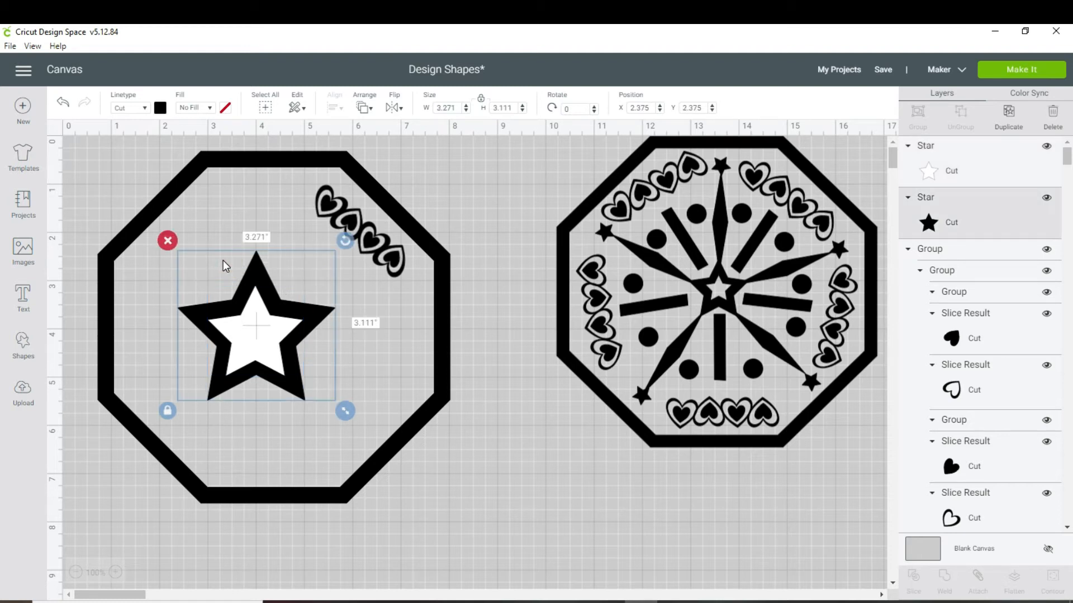
{"action": "left_click", "coordinate": [223, 230]}
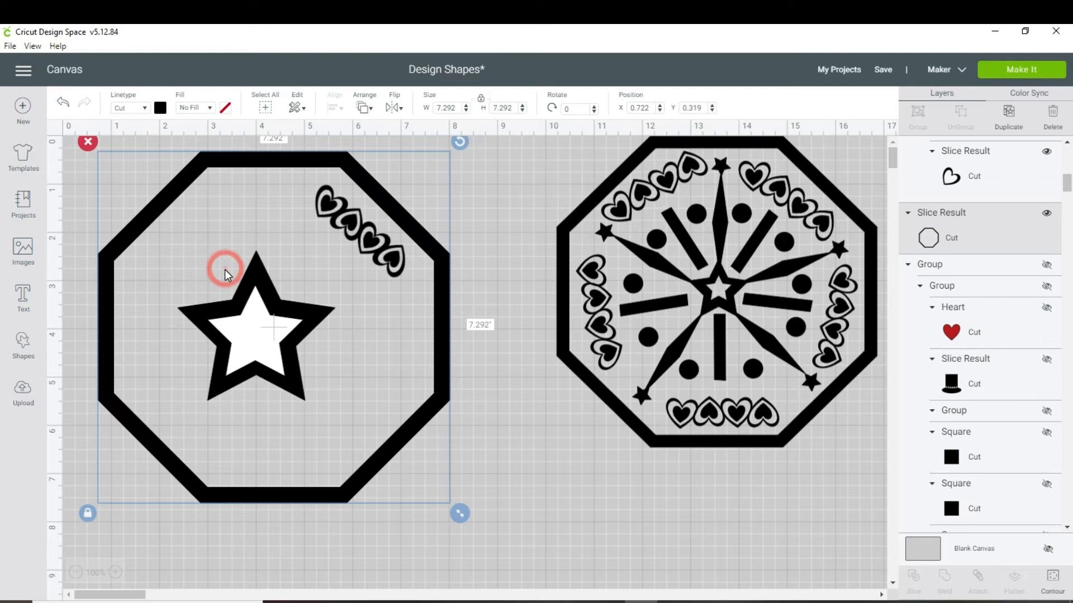
{"action": "left_click", "coordinate": [224, 270]}
{"action": "left_click_drag", "start_coordinate": [217, 222], "coordinate": [740, 183]}
{"action": "left_click_drag", "start_coordinate": [172, 239], "coordinate": [291, 364]}
{"action": "left_click", "coordinate": [334, 106]}
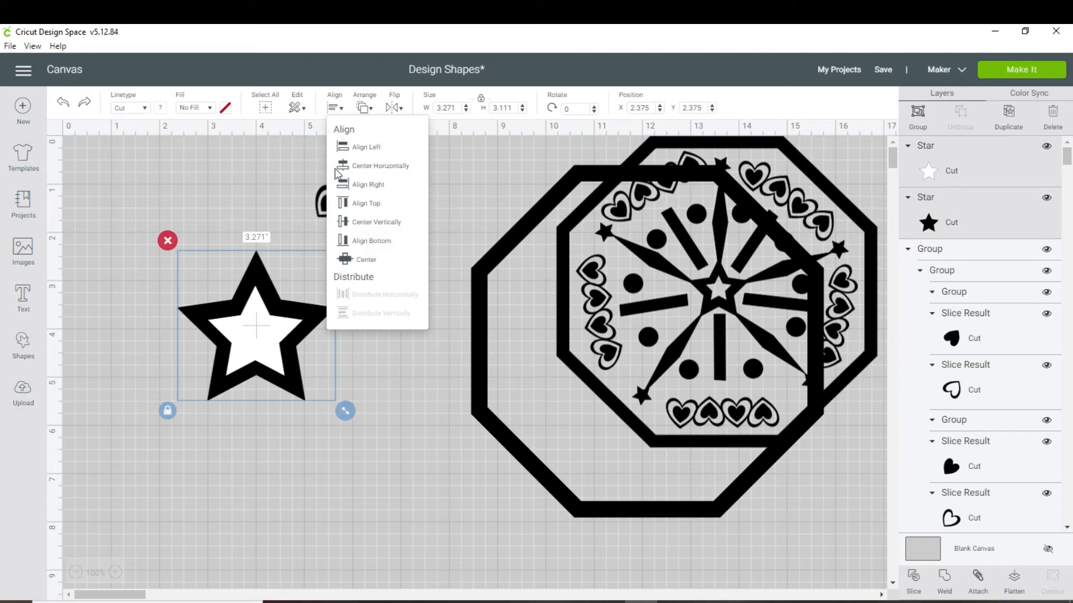
{"action": "left_click", "coordinate": [367, 261]}
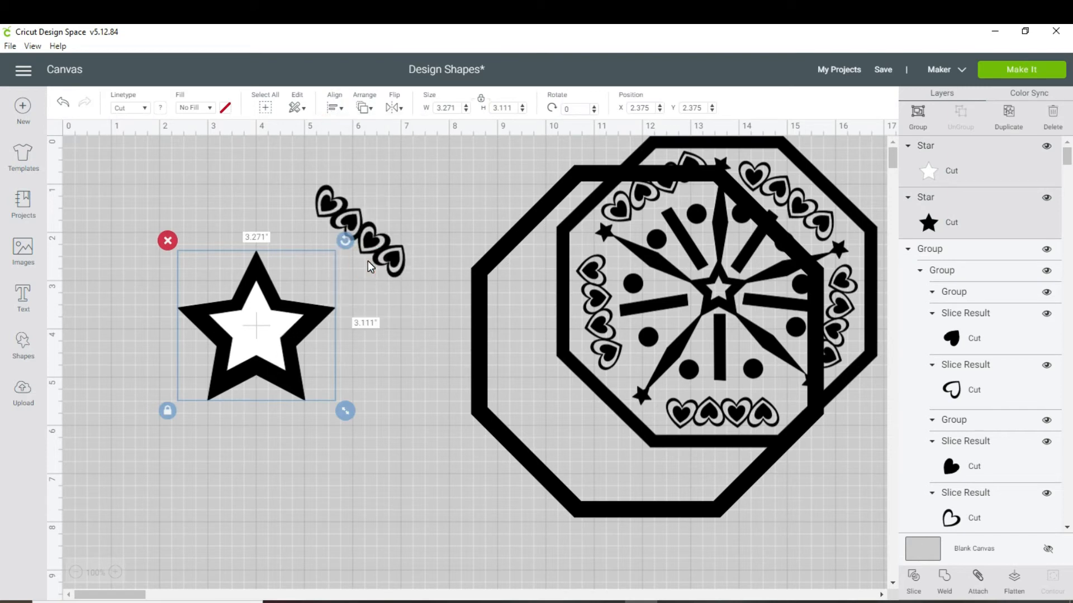
Step: Slice the white star out of the black star and delete the leftover star pieces
{"action": "left_click", "coordinate": [220, 213]}
{"action": "left_click_drag", "start_coordinate": [203, 220], "coordinate": [300, 374]}
{"action": "right_click", "coordinate": [261, 329]}
{"action": "left_click", "coordinate": [289, 436]}
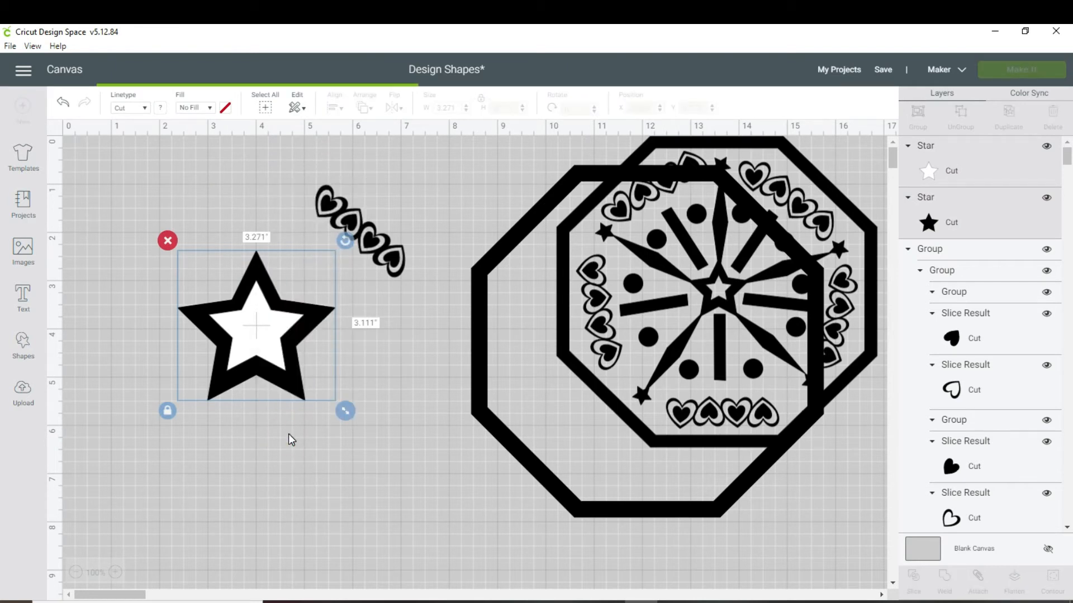
{"action": "left_click_drag", "start_coordinate": [266, 366], "coordinate": [366, 551]}
{"action": "left_click", "coordinate": [304, 461]}
{"action": "left_click_drag", "start_coordinate": [258, 350], "coordinate": [344, 473]}
{"action": "left_click", "coordinate": [318, 439]}
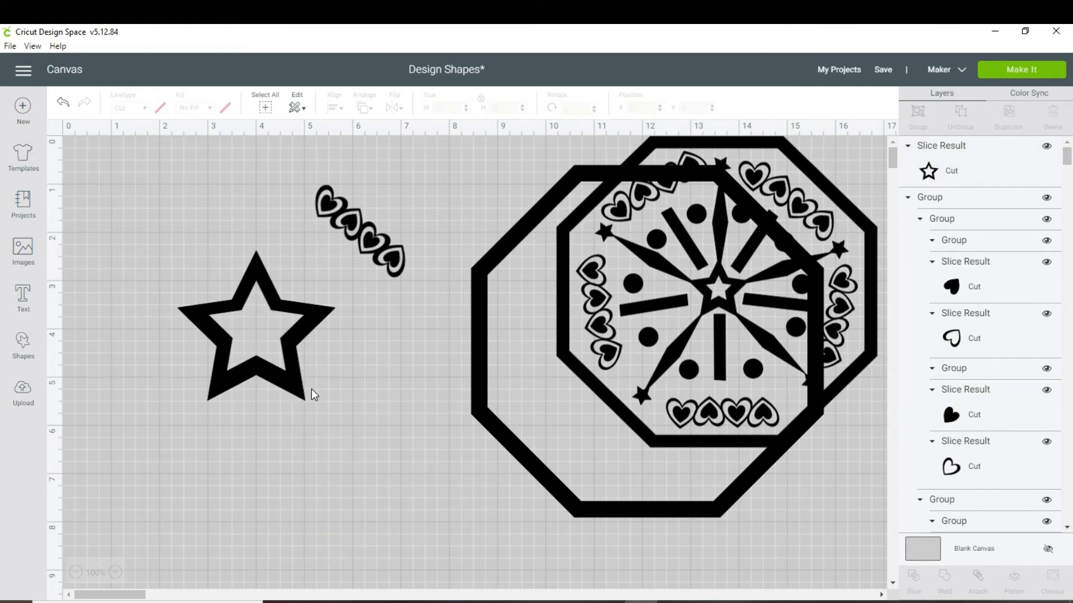
Step: Move the frame back around the star outline, shrink the star to about 1.409 by 1.341 inches and place it near the frame's centre
{"action": "left_click_drag", "start_coordinate": [484, 393], "coordinate": [149, 382]}
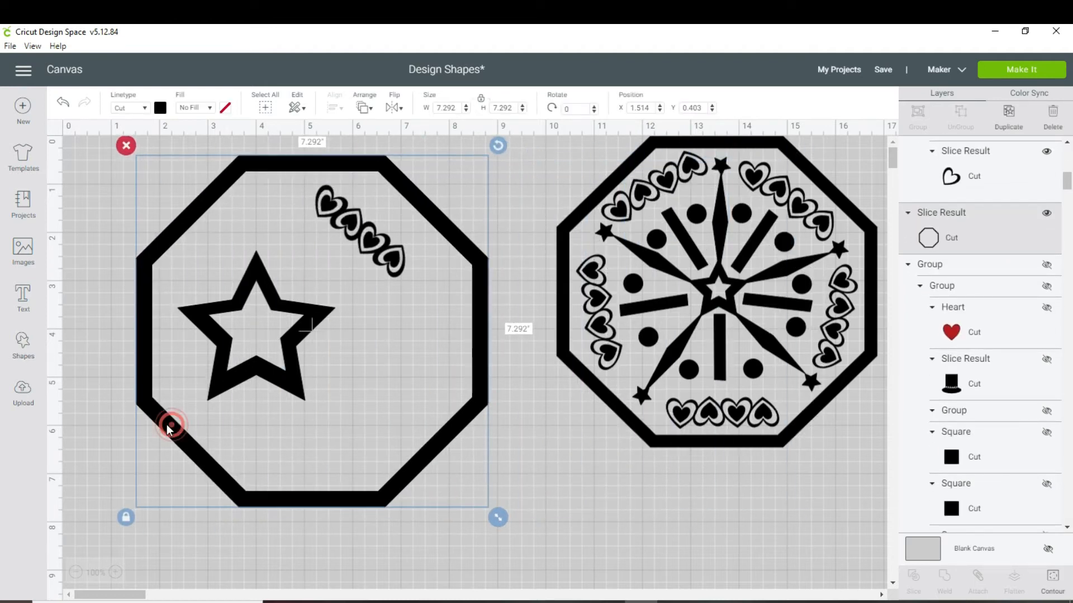
{"action": "left_click_drag", "start_coordinate": [167, 427], "coordinate": [124, 419]}
{"action": "left_click_drag", "start_coordinate": [259, 346], "coordinate": [266, 317]}
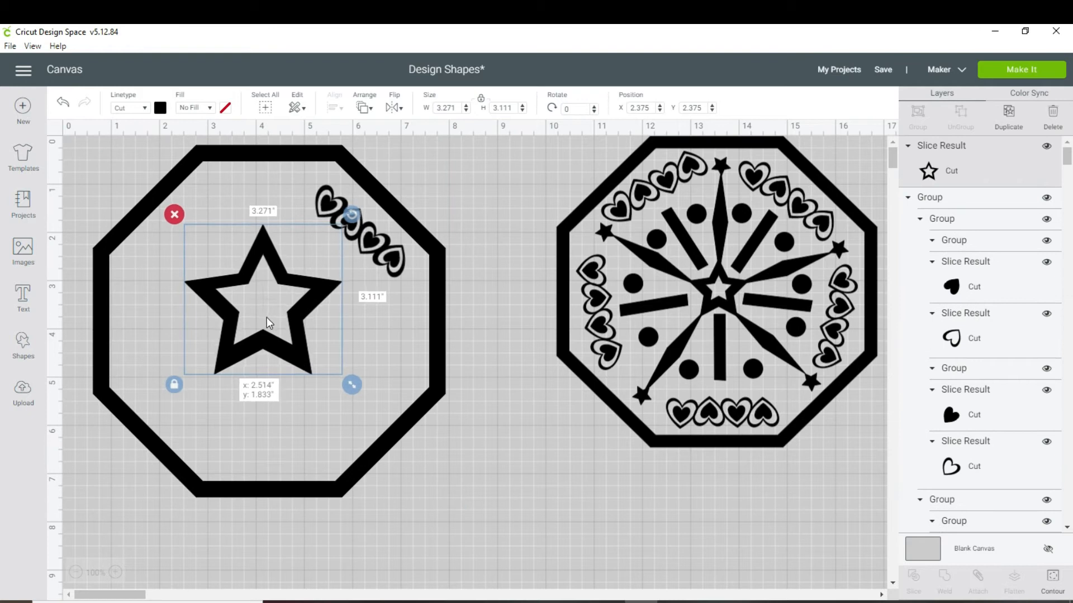
{"action": "left_click_drag", "start_coordinate": [352, 384], "coordinate": [274, 310]}
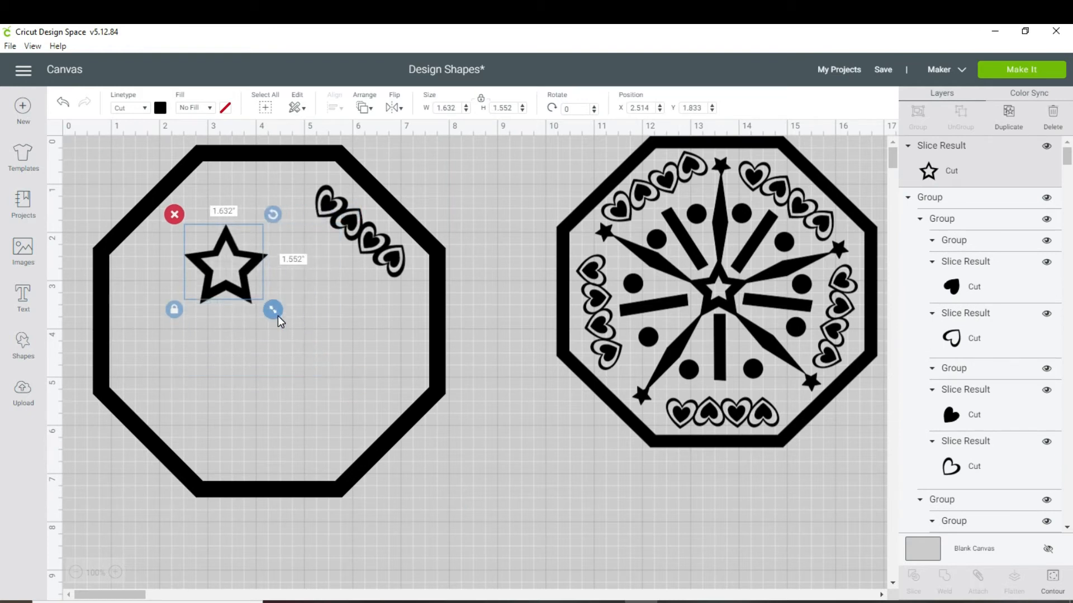
{"action": "left_click_drag", "start_coordinate": [220, 262], "coordinate": [257, 307]}
{"action": "left_click_drag", "start_coordinate": [306, 353], "coordinate": [295, 343]}
{"action": "left_click_drag", "start_coordinate": [258, 311], "coordinate": [267, 314]}
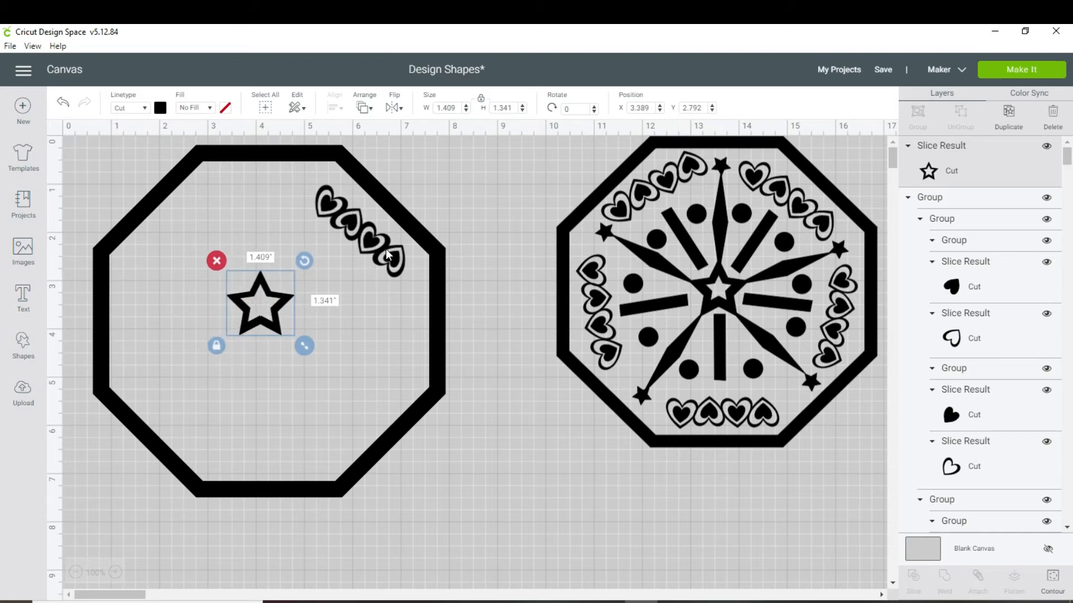
Step: Duplicate the row of outlined hearts and rotate the copy to run along the frame's lower-right side
{"action": "left_click", "coordinate": [385, 250]}
{"action": "right_click", "coordinate": [385, 249]}
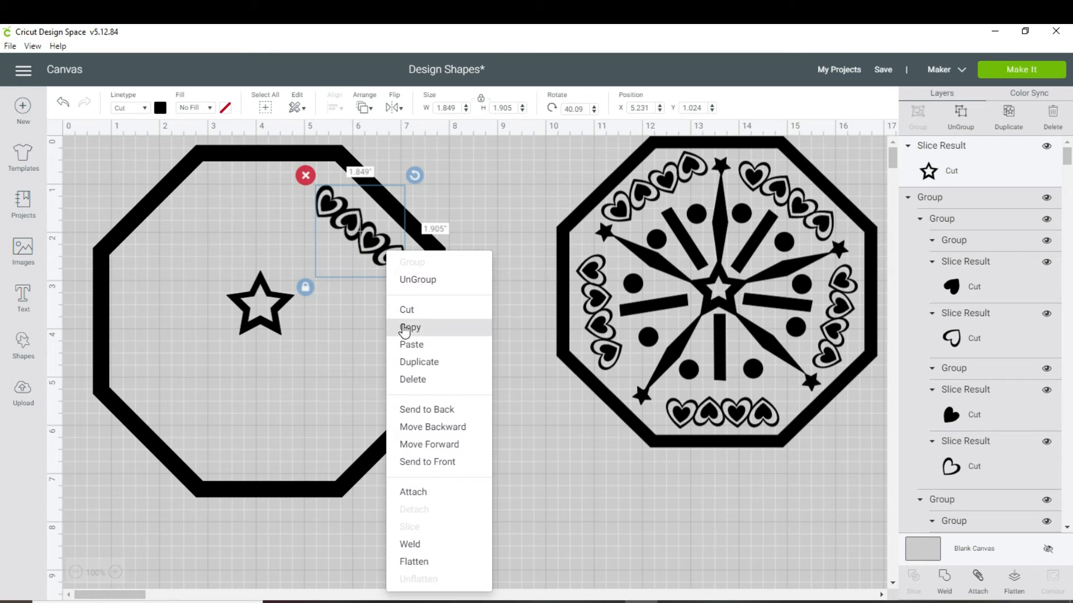
{"action": "left_click", "coordinate": [414, 361]}
{"action": "left_click_drag", "start_coordinate": [414, 275], "coordinate": [363, 346]}
{"action": "left_click_drag", "start_coordinate": [387, 269], "coordinate": [407, 363]}
{"action": "left_click", "coordinate": [387, 350]}
{"action": "left_click_drag", "start_coordinate": [321, 332], "coordinate": [372, 369]}
Step: Duplicate the upper-right heart row, place and rotate the copy along the upper-left side, and slightly adjust the original row
{"action": "right_click", "coordinate": [361, 230]}
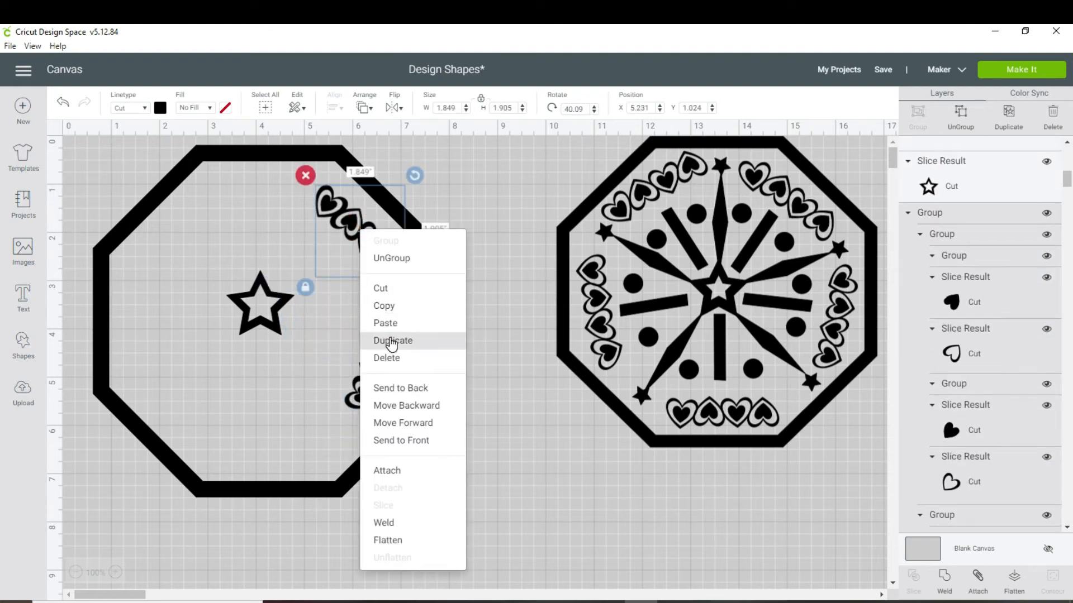
{"action": "left_click", "coordinate": [392, 341]}
{"action": "left_click_drag", "start_coordinate": [382, 274], "coordinate": [246, 239]}
{"action": "left_click_drag", "start_coordinate": [302, 165], "coordinate": [210, 232]}
{"action": "left_click_drag", "start_coordinate": [351, 248], "coordinate": [333, 229]}
{"action": "left_click_drag", "start_coordinate": [426, 181], "coordinate": [419, 175]}
Step: Duplicate the lower-right heart row and rotate the copy to slant along the frame's lower-left side
{"action": "right_click", "coordinate": [396, 334]}
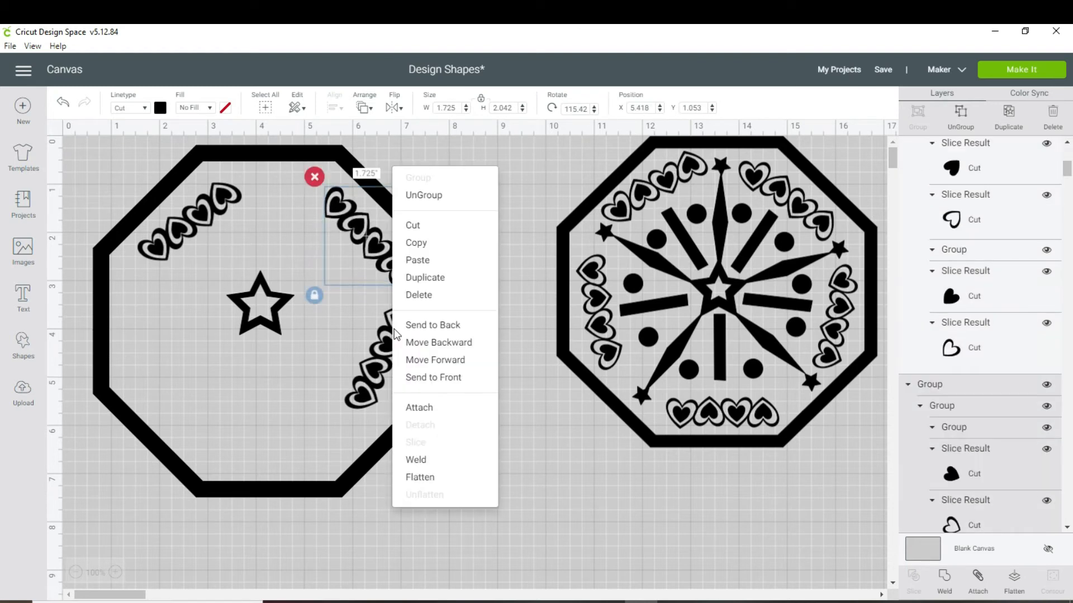
{"action": "left_click", "coordinate": [430, 280]}
{"action": "key", "text": "ctrl+d"}
{"action": "left_click_drag", "start_coordinate": [386, 368], "coordinate": [141, 339]}
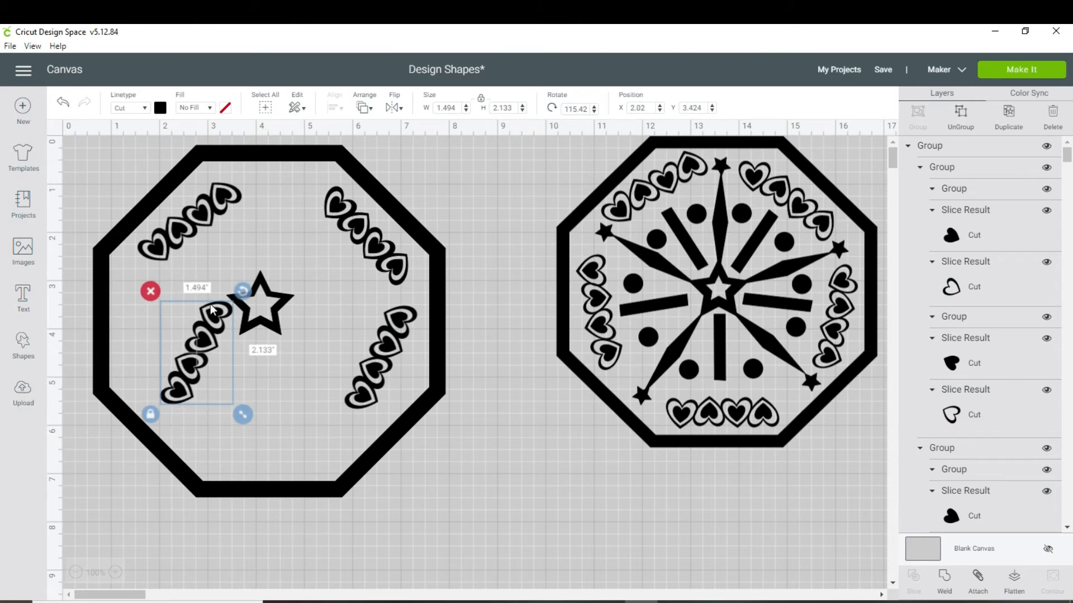
{"action": "left_click_drag", "start_coordinate": [241, 292], "coordinate": [170, 284]}
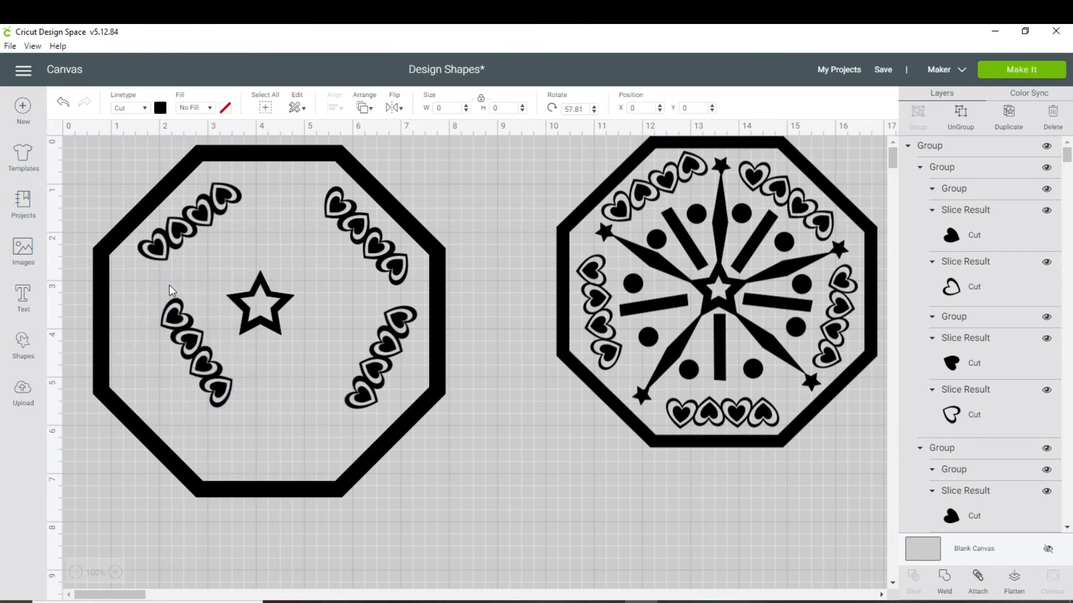
{"action": "left_click_drag", "start_coordinate": [192, 360], "coordinate": [163, 375]}
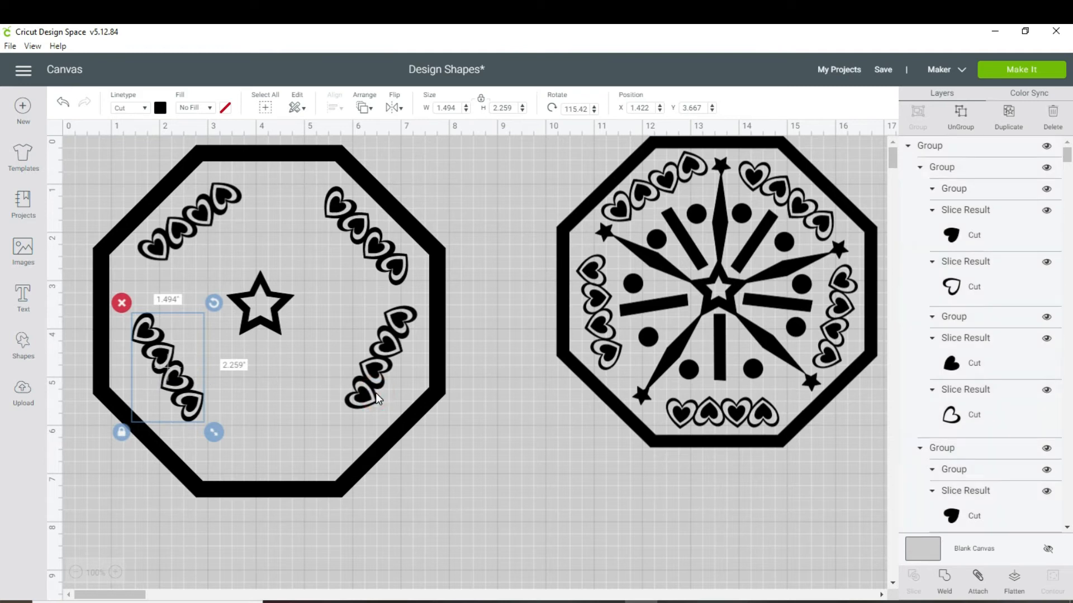
Step: Duplicate the lower-right heart row again and place the copy horizontally along the frame's bottom edge
{"action": "left_click", "coordinate": [375, 393]}
{"action": "right_click", "coordinate": [376, 393]}
{"action": "left_click", "coordinate": [397, 335]}
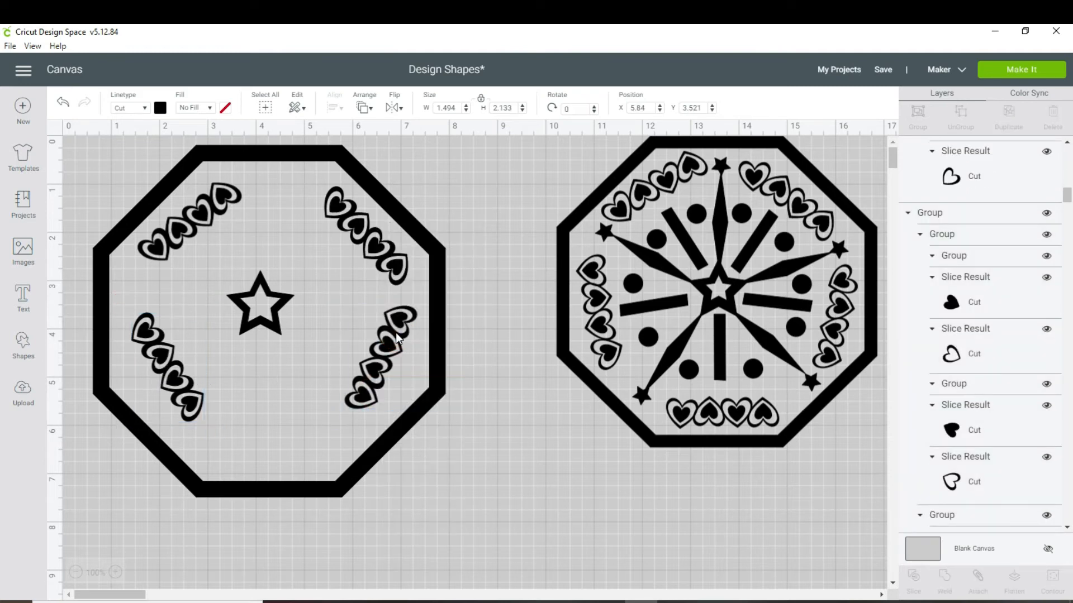
{"action": "left_click_drag", "start_coordinate": [406, 391], "coordinate": [282, 470]}
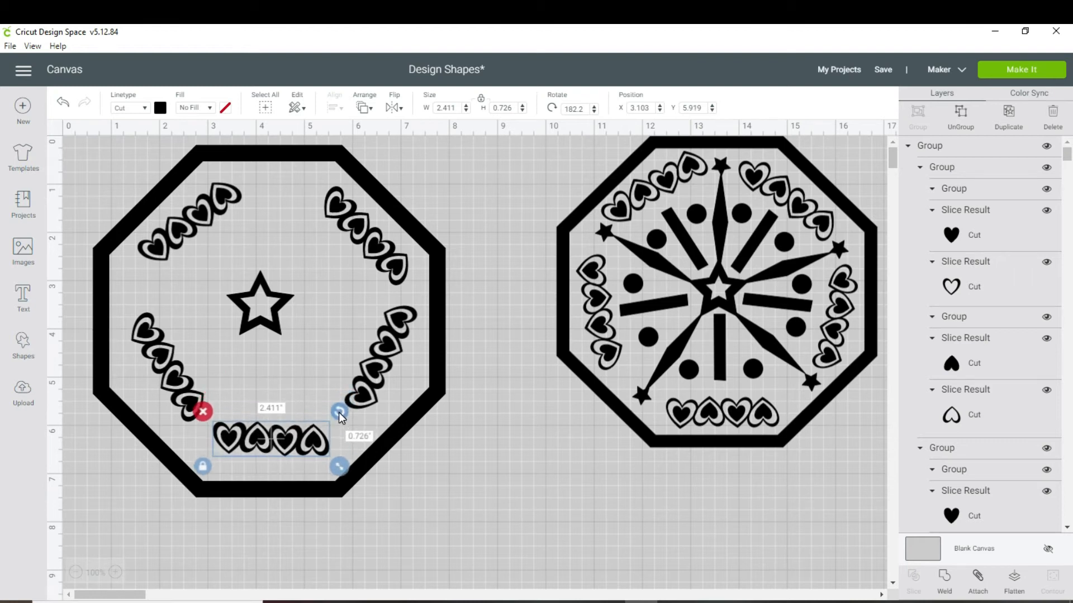
Step: Fine-tune the angles of the lower-right and upper-left heart rows and shift the upper-right row slightly inward
{"action": "left_click", "coordinate": [383, 362]}
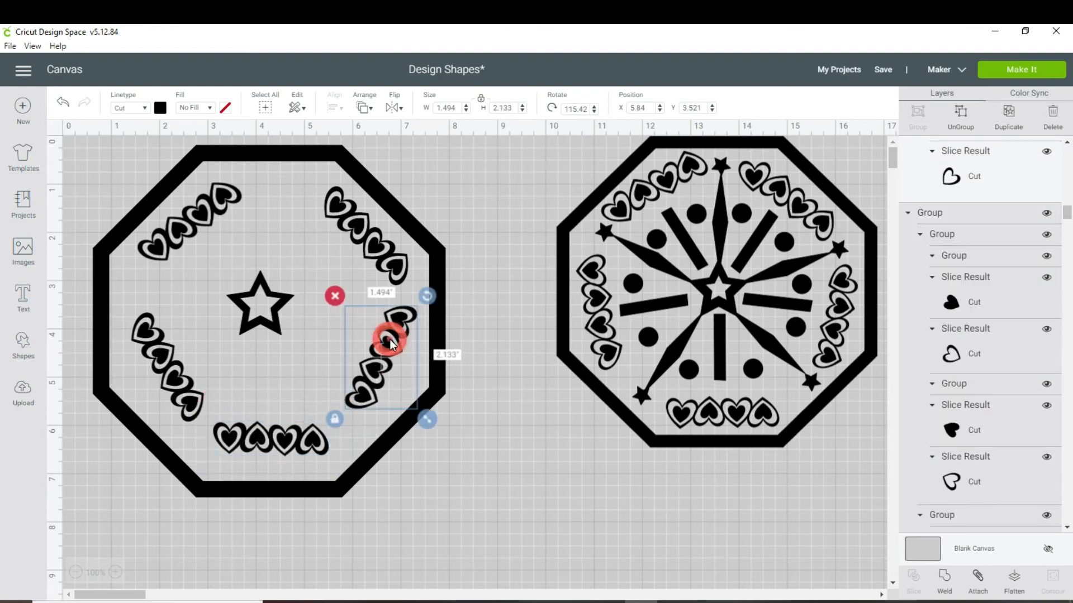
{"action": "left_click", "coordinate": [431, 291]}
{"action": "left_click_drag", "start_coordinate": [365, 236], "coordinate": [352, 229]}
{"action": "left_click", "coordinate": [205, 201]}
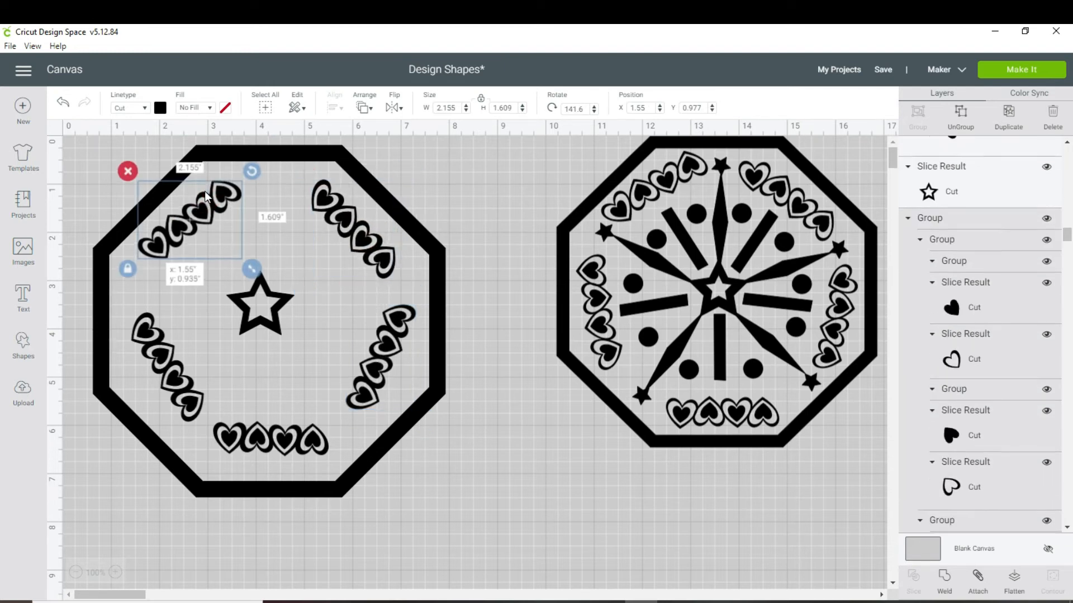
{"action": "left_click_drag", "start_coordinate": [254, 168], "coordinate": [249, 161]}
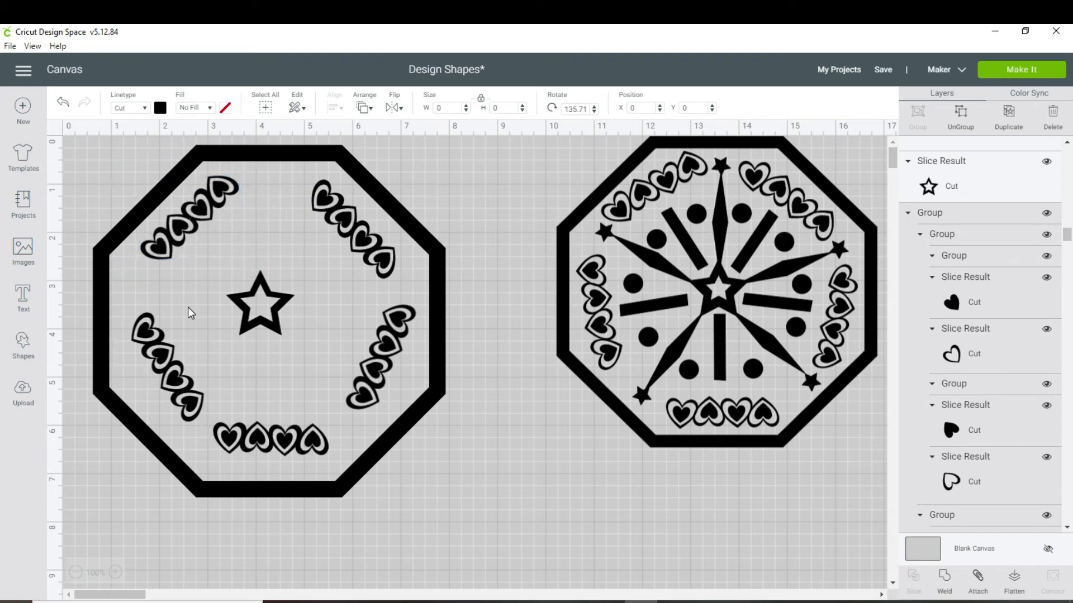
Step: Move the lower-left heart row closer to the frame's side and rotate it slightly steeper
{"action": "left_click_drag", "start_coordinate": [152, 354], "coordinate": [134, 339]}
{"action": "left_click", "coordinate": [160, 331]}
{"action": "left_click", "coordinate": [181, 400]}
{"action": "left_click_drag", "start_coordinate": [206, 296], "coordinate": [209, 303]}
{"action": "left_click", "coordinate": [413, 507]}
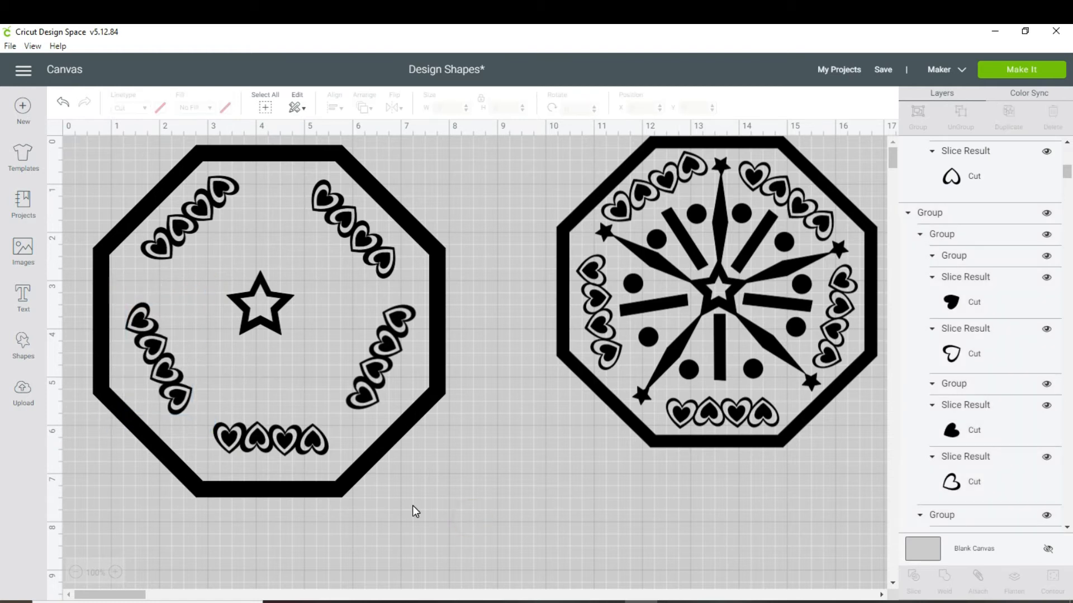
Step: Nudge the bottom heart row downward and adjust the two upper rows and the lower-right row for even spacing
{"action": "left_click_drag", "start_coordinate": [310, 450], "coordinate": [305, 457]}
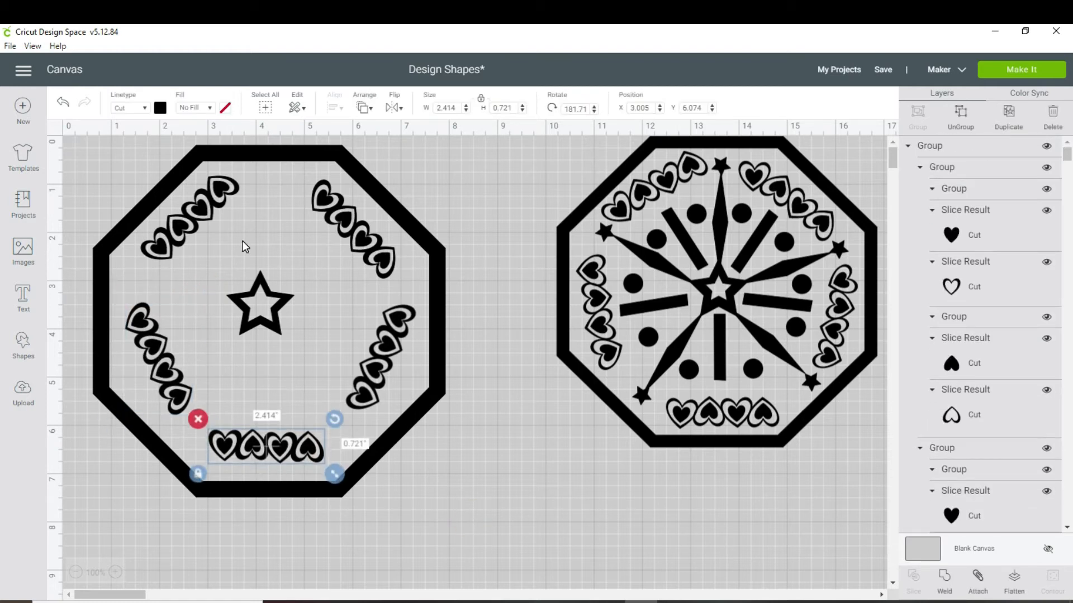
{"action": "left_click", "coordinate": [222, 195]}
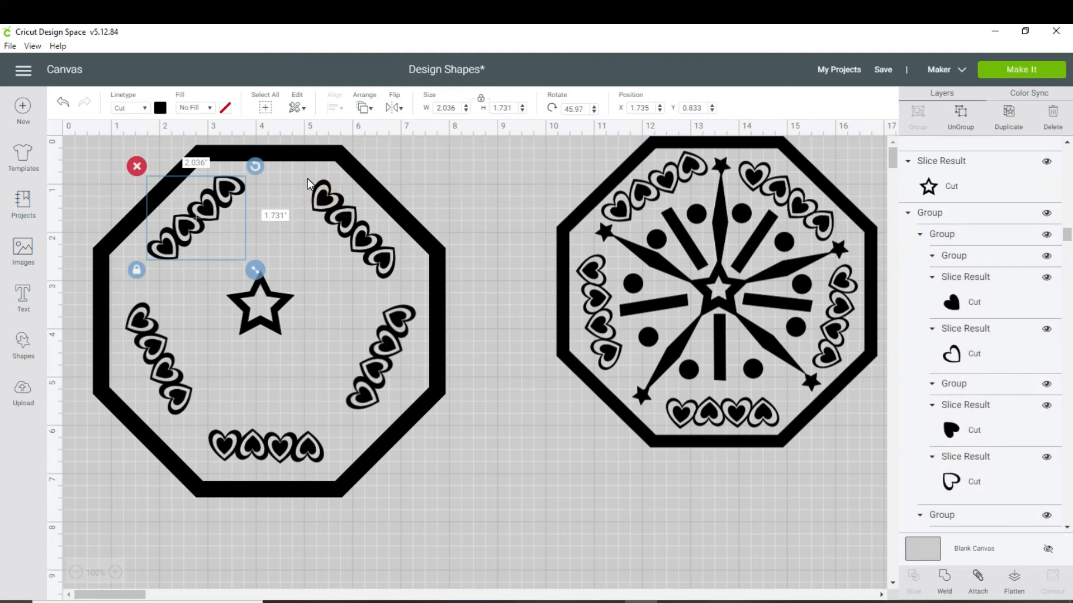
{"action": "left_click", "coordinate": [302, 181]}
{"action": "left_click_drag", "start_coordinate": [302, 181], "coordinate": [293, 179]}
{"action": "left_click", "coordinate": [375, 357]}
{"action": "left_click_drag", "start_coordinate": [431, 289], "coordinate": [423, 285]}
{"action": "left_click", "coordinate": [437, 261]}
{"action": "left_click_drag", "start_coordinate": [485, 151], "coordinate": [406, 210]}
{"action": "left_click_drag", "start_coordinate": [352, 270], "coordinate": [122, 510]}
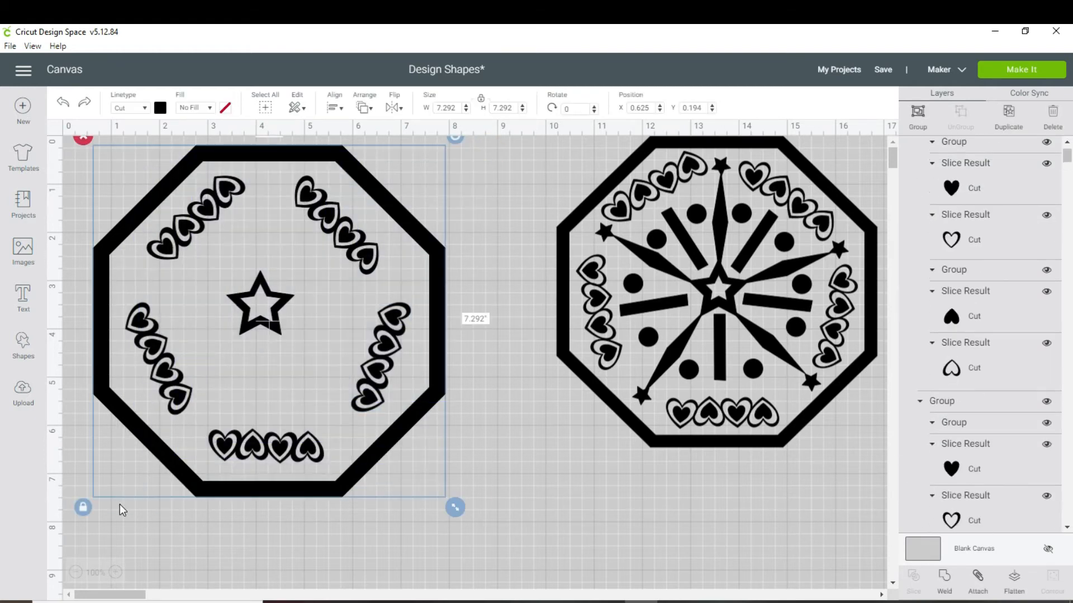
{"action": "right_click", "coordinate": [202, 418]}
{"action": "left_click", "coordinate": [229, 260]}
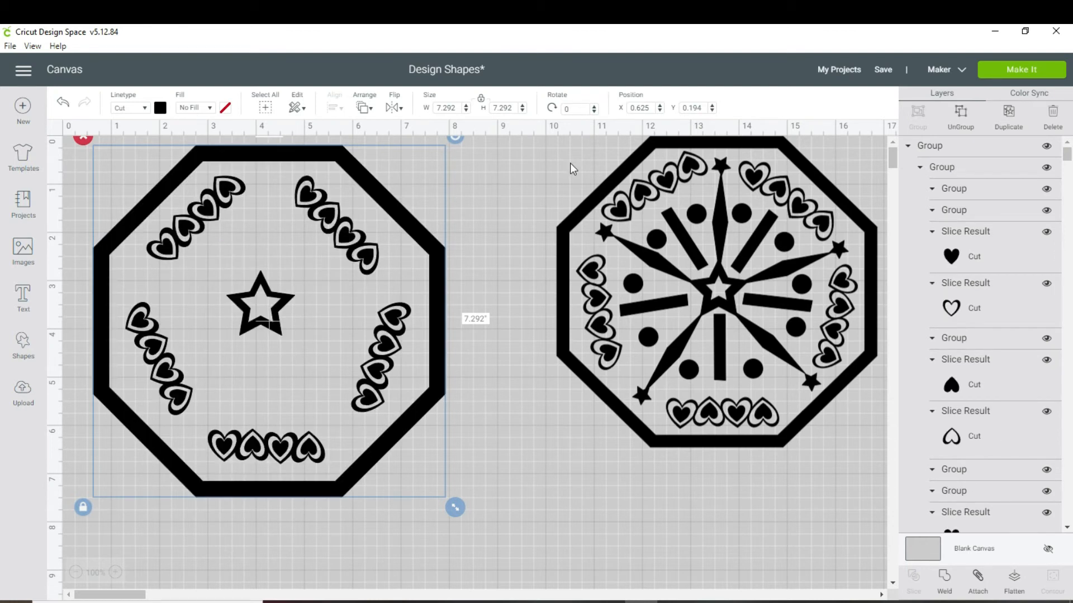
{"action": "left_click", "coordinate": [966, 128]}
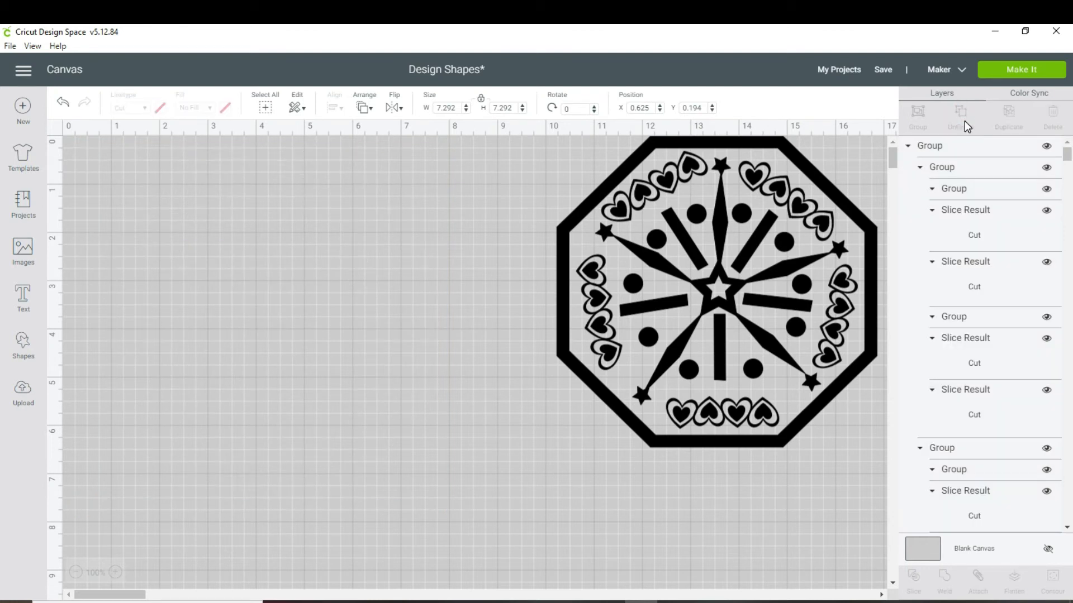
Step: Shift the outlined star slightly to centre it in the frame, and group the frame, heart rows and star
{"action": "left_click_drag", "start_coordinate": [256, 320], "coordinate": [264, 318]}
{"action": "left_click", "coordinate": [455, 185]}
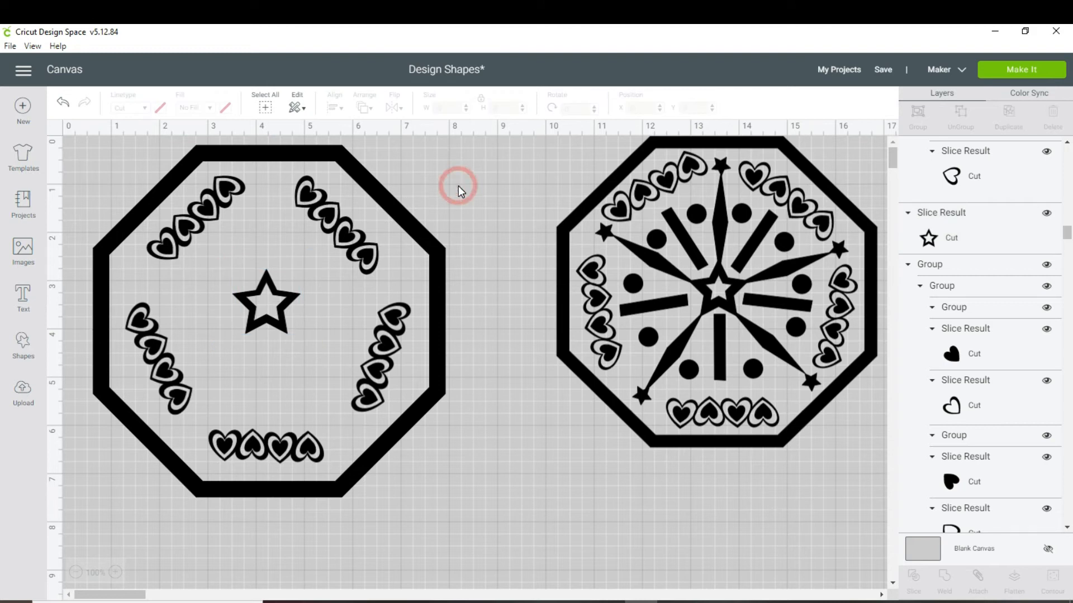
{"action": "left_click_drag", "start_coordinate": [473, 168], "coordinate": [141, 428]}
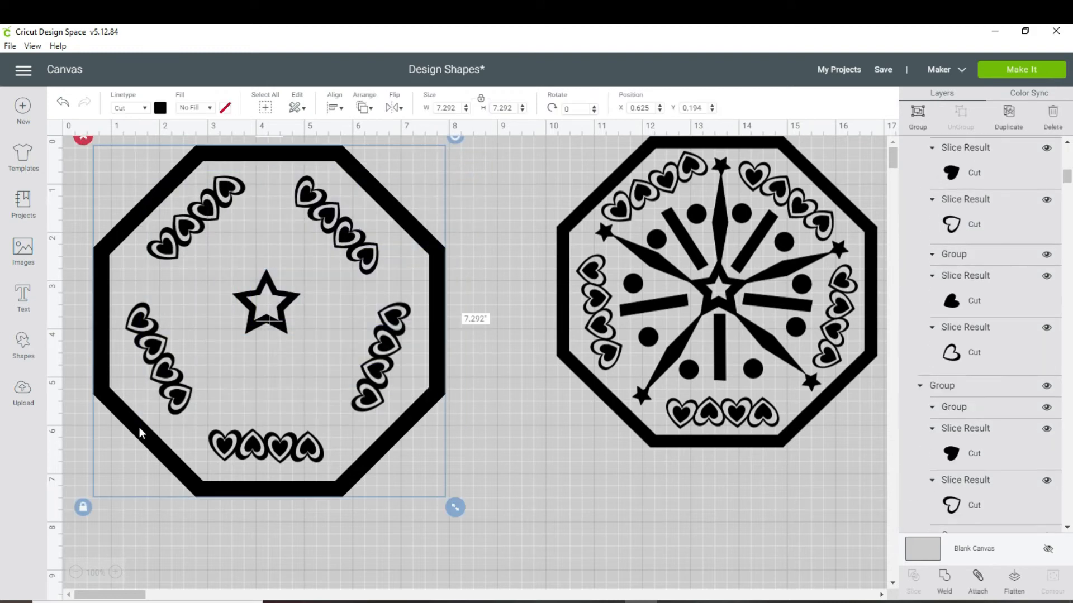
{"action": "left_click", "coordinate": [918, 117]}
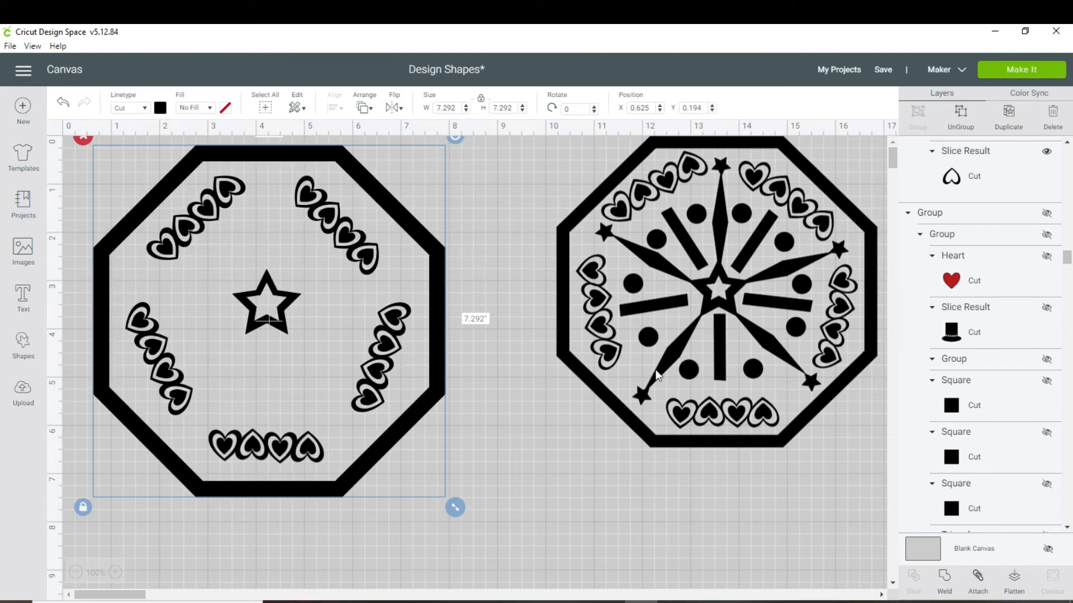
{"action": "left_click_drag", "start_coordinate": [469, 561], "coordinate": [56, 89]}
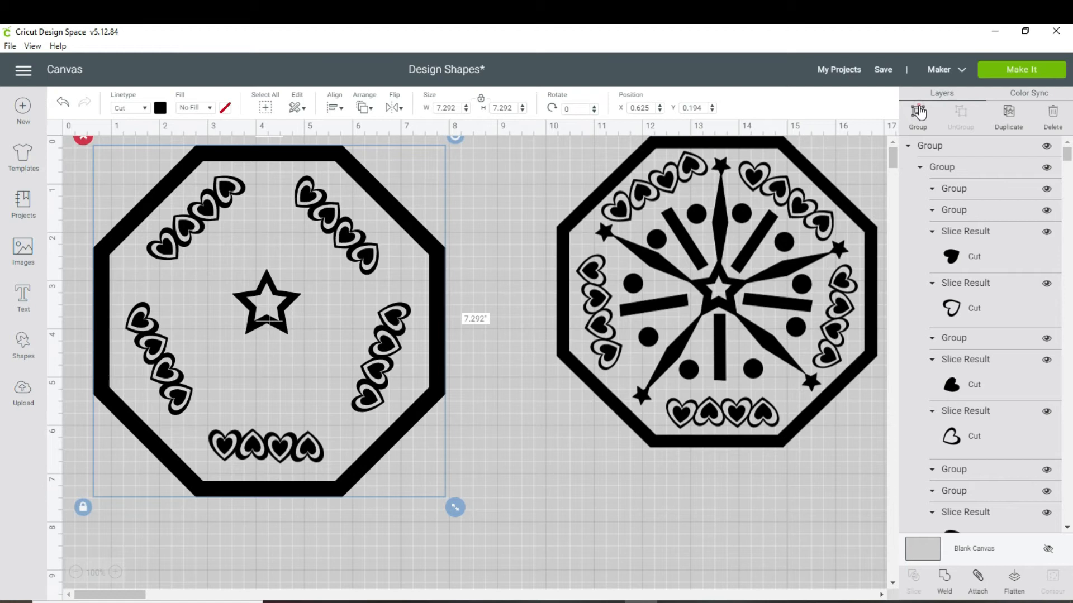
{"action": "left_click", "coordinate": [919, 111]}
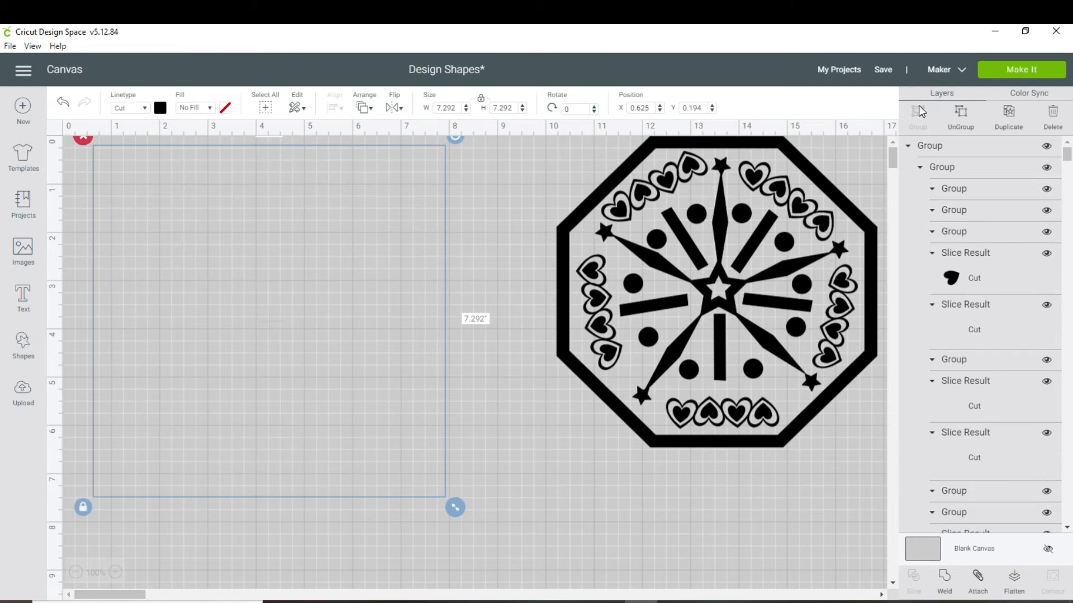
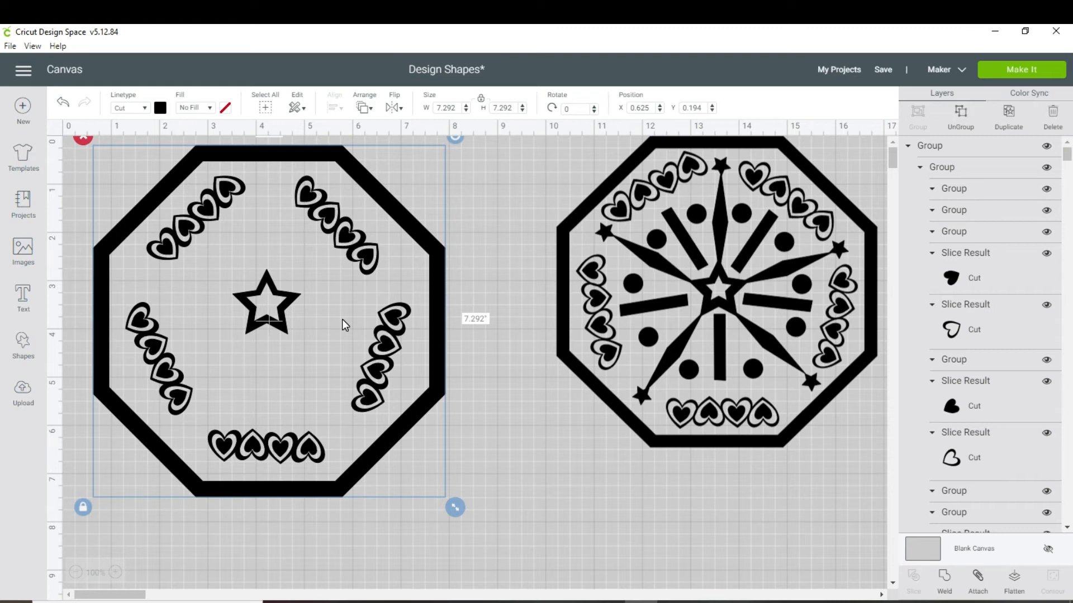
Step: Insert a diamond shape, shrink the finished reference design to about 4.053 by 3.938 inches and move it aside
{"action": "left_click", "coordinate": [17, 345]}
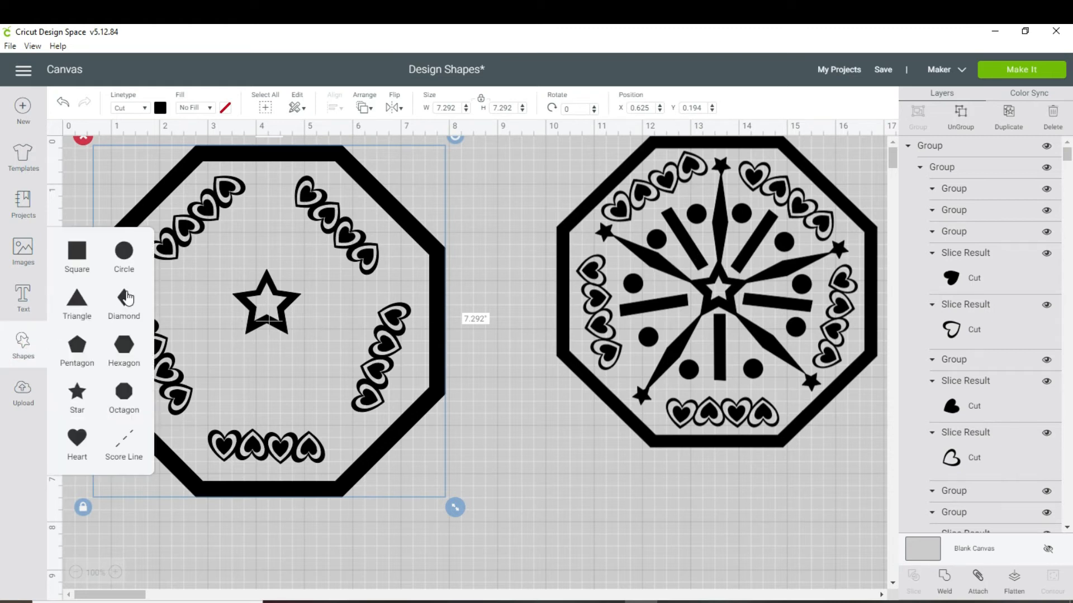
{"action": "left_click", "coordinate": [125, 297]}
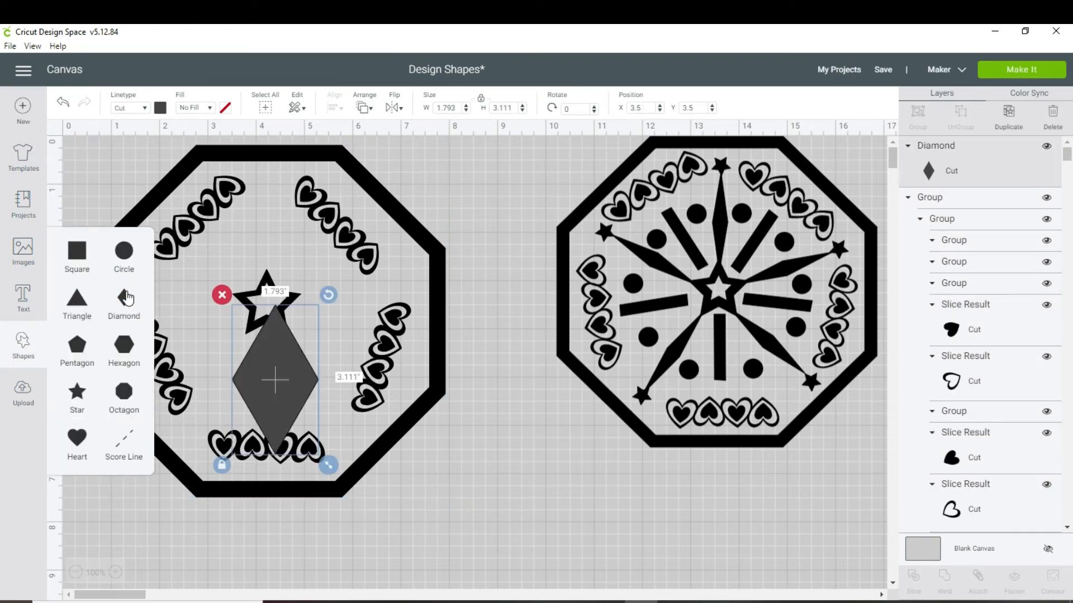
{"action": "left_click", "coordinate": [674, 342]}
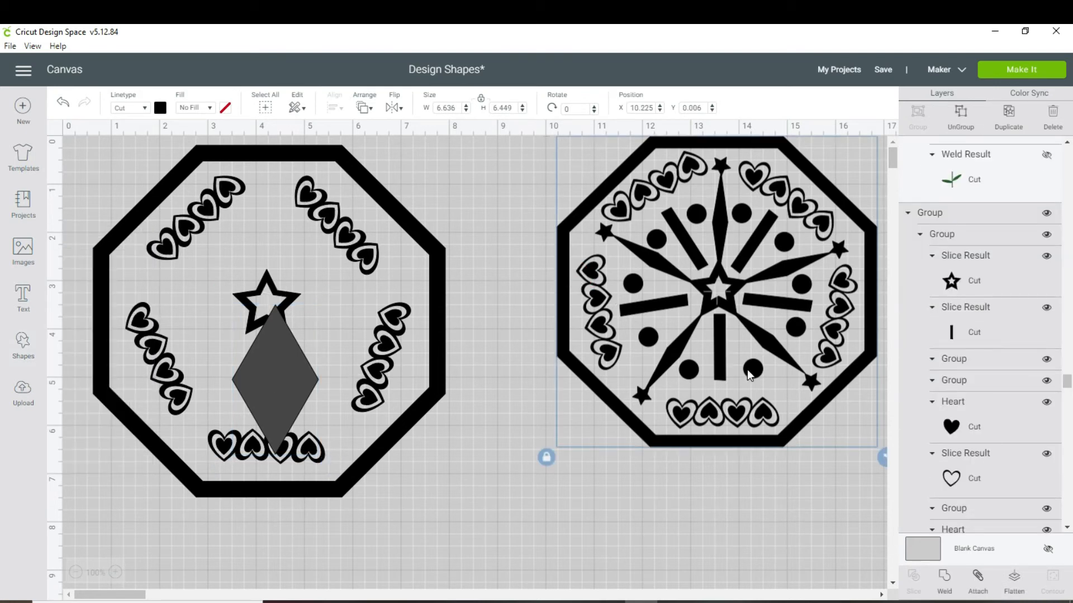
{"action": "left_click_drag", "start_coordinate": [881, 457], "coordinate": [753, 337]}
{"action": "left_click_drag", "start_coordinate": [712, 278], "coordinate": [837, 293]}
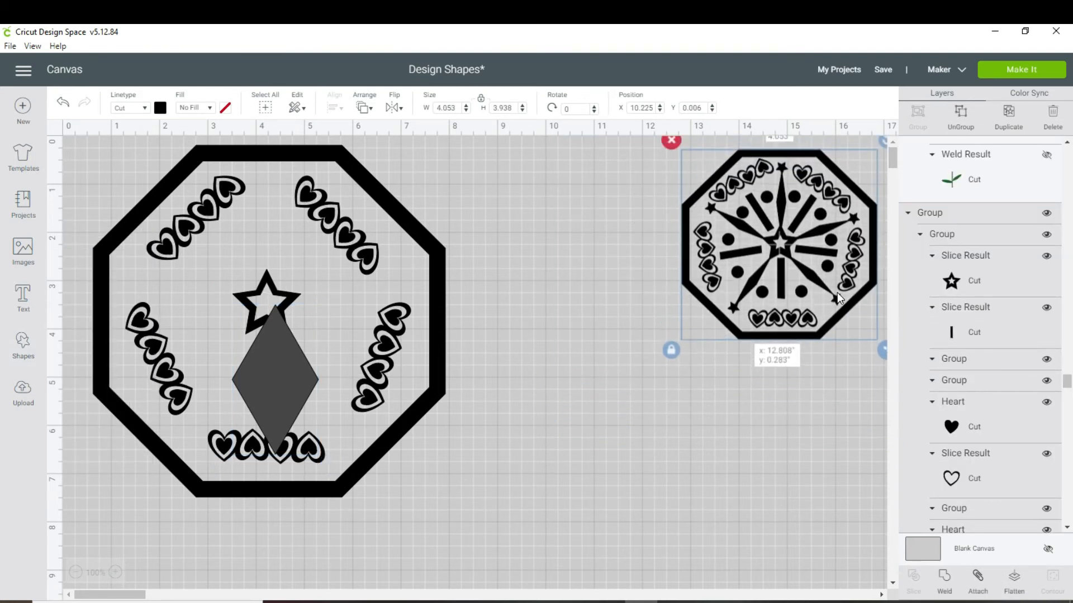
Step: Move the diamond outside the frame and reshape it freely into a narrow spike about 0.576 by 4.625 inches
{"action": "left_click", "coordinate": [273, 375]}
{"action": "left_click_drag", "start_coordinate": [273, 375], "coordinate": [517, 245]}
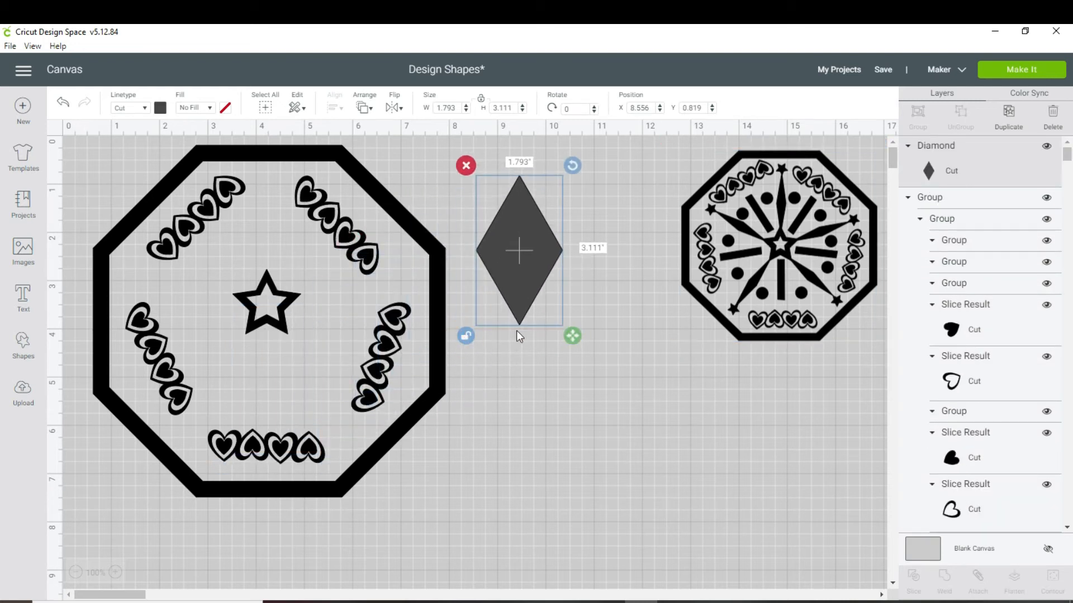
{"action": "left_click_drag", "start_coordinate": [574, 338], "coordinate": [544, 512]}
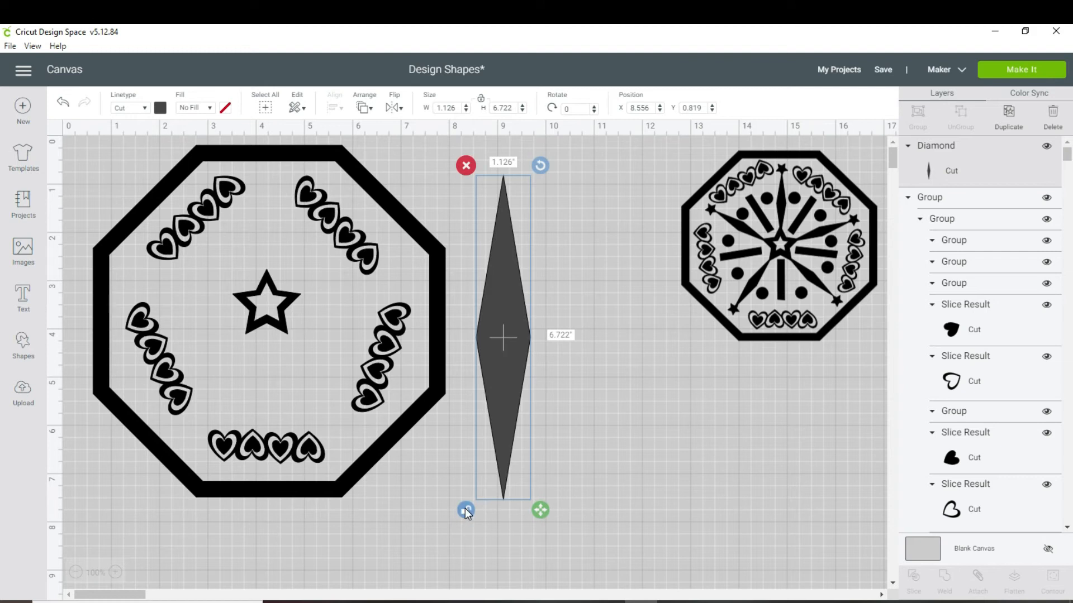
{"action": "left_click_drag", "start_coordinate": [543, 510], "coordinate": [518, 411]}
{"action": "left_click", "coordinate": [466, 403]}
{"action": "left_click", "coordinate": [465, 409]}
Step: Colour the narrow diamond black and place it upright inside the frame in line with the star
{"action": "left_click", "coordinate": [159, 107]}
{"action": "left_click", "coordinate": [208, 157]}
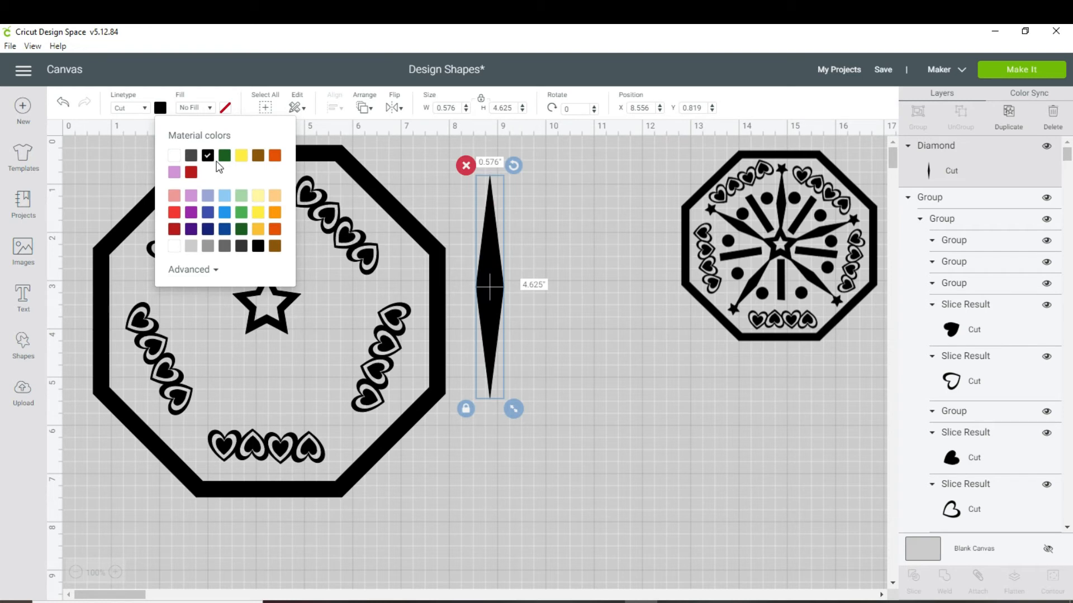
{"action": "left_click", "coordinate": [447, 226]}
{"action": "left_click_drag", "start_coordinate": [488, 260], "coordinate": [267, 248]}
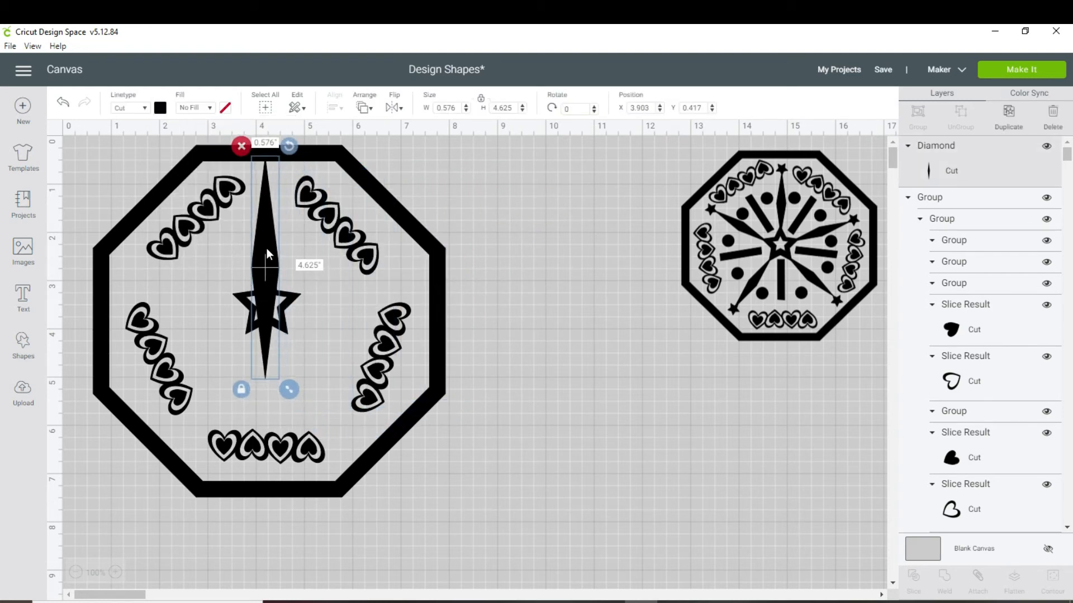
Step: Unlock the diamond's proportions and reduce it to 0.4 inches wide by about 2.248 inches high
{"action": "left_click", "coordinate": [482, 101]}
{"action": "left_click", "coordinate": [521, 110]}
{"action": "left_click", "coordinate": [522, 111]}
{"action": "left_click", "coordinate": [522, 111]}
{"action": "left_click", "coordinate": [522, 111]}
{"action": "left_click", "coordinate": [522, 110]}
{"action": "left_click", "coordinate": [522, 111]}
{"action": "left_click", "coordinate": [521, 111]}
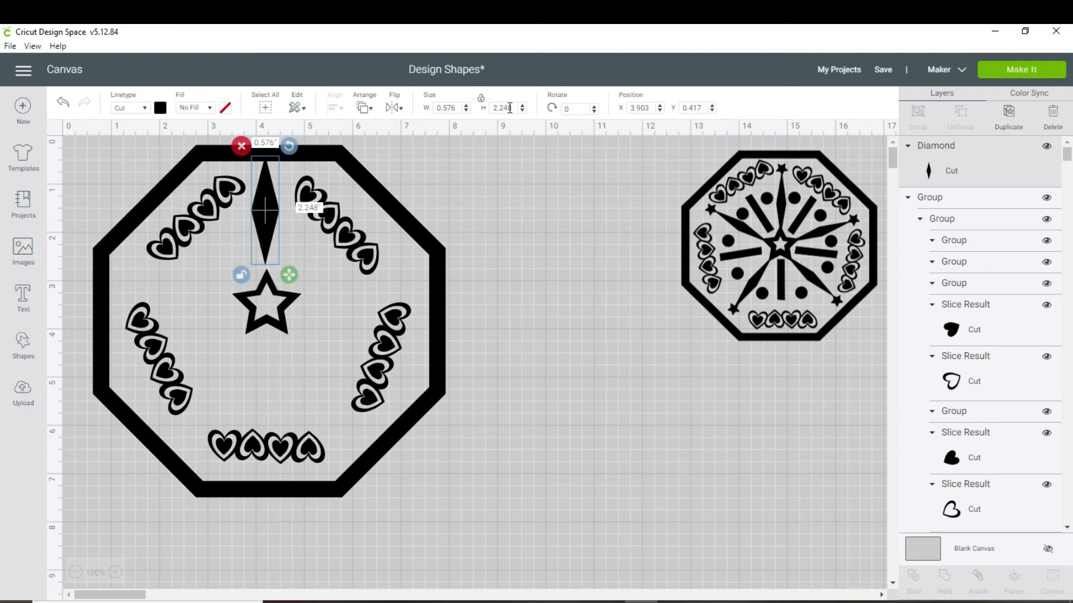
{"action": "left_click", "coordinate": [466, 111]}
{"action": "left_click", "coordinate": [465, 111]}
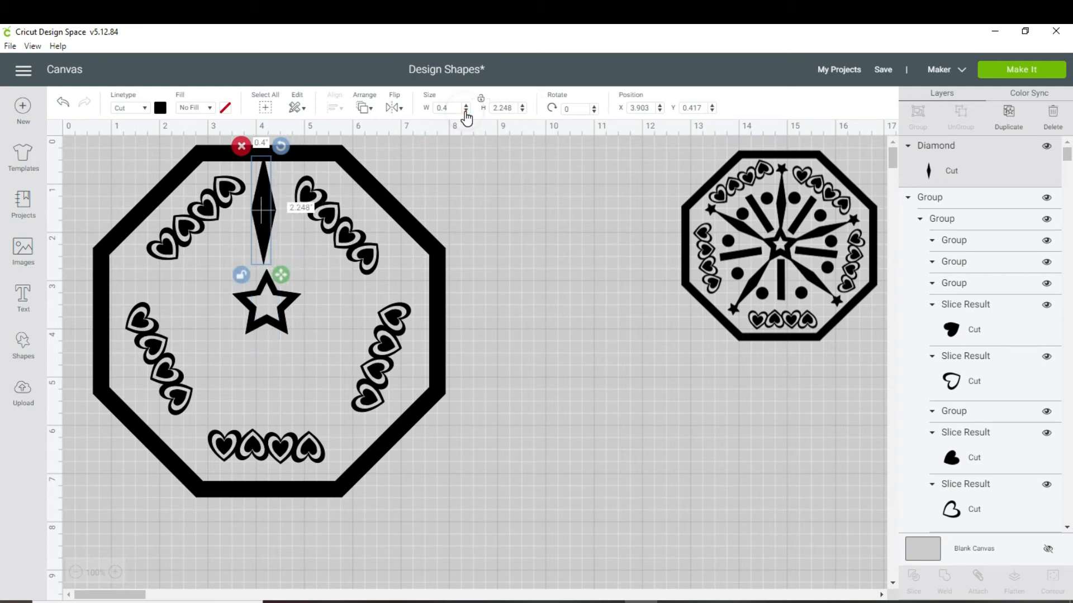
Step: Set the diamond's height to 2.4 inches, relock its proportions and line it up with the star's top point
{"action": "left_click", "coordinate": [522, 105]}
{"action": "left_click", "coordinate": [522, 106]}
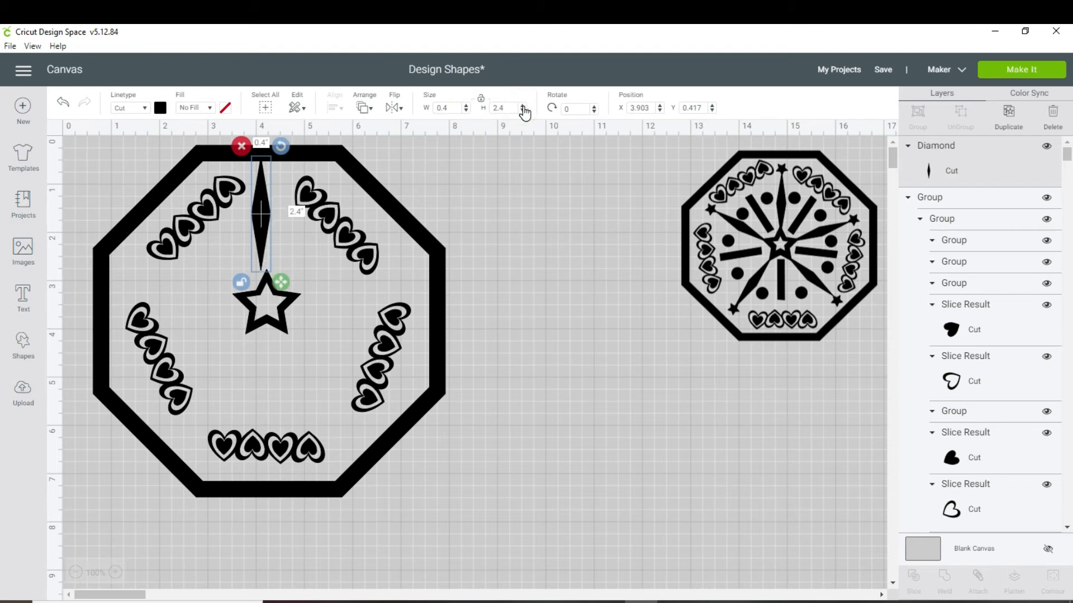
{"action": "left_click", "coordinate": [480, 98]}
{"action": "left_click_drag", "start_coordinate": [259, 212], "coordinate": [265, 217]}
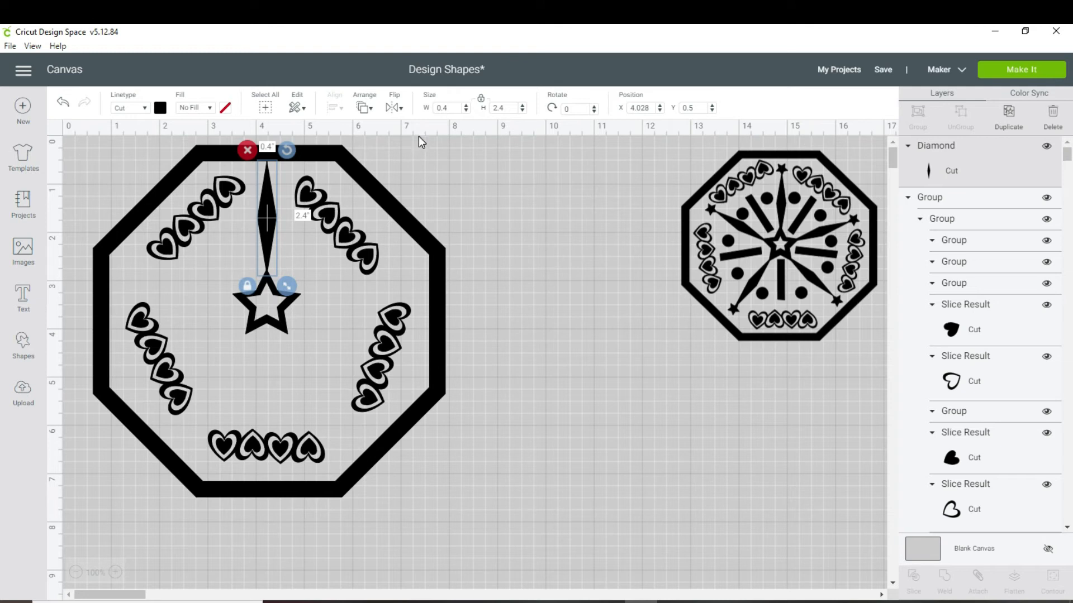
Step: Resize the upright diamond to 0.3 by 2.1 inches, relock its proportions and set its lower tip on the star's top point
{"action": "left_click", "coordinate": [524, 111]}
{"action": "left_click", "coordinate": [523, 111]}
{"action": "left_click", "coordinate": [481, 100]}
{"action": "left_click", "coordinate": [523, 111]}
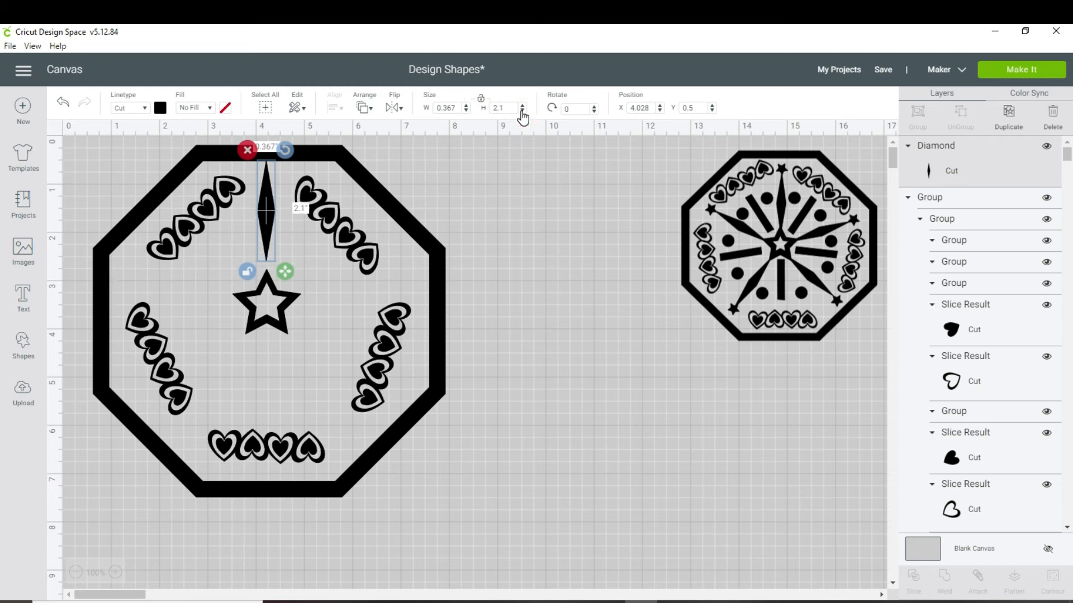
{"action": "left_click", "coordinate": [466, 110]}
{"action": "left_click", "coordinate": [466, 111]}
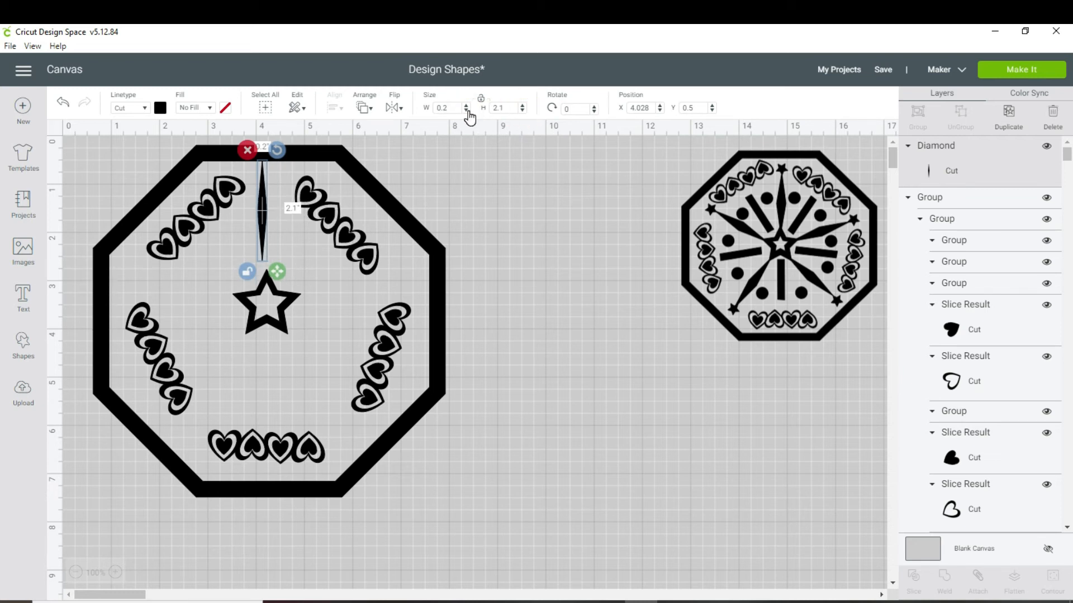
{"action": "left_click", "coordinate": [467, 106]}
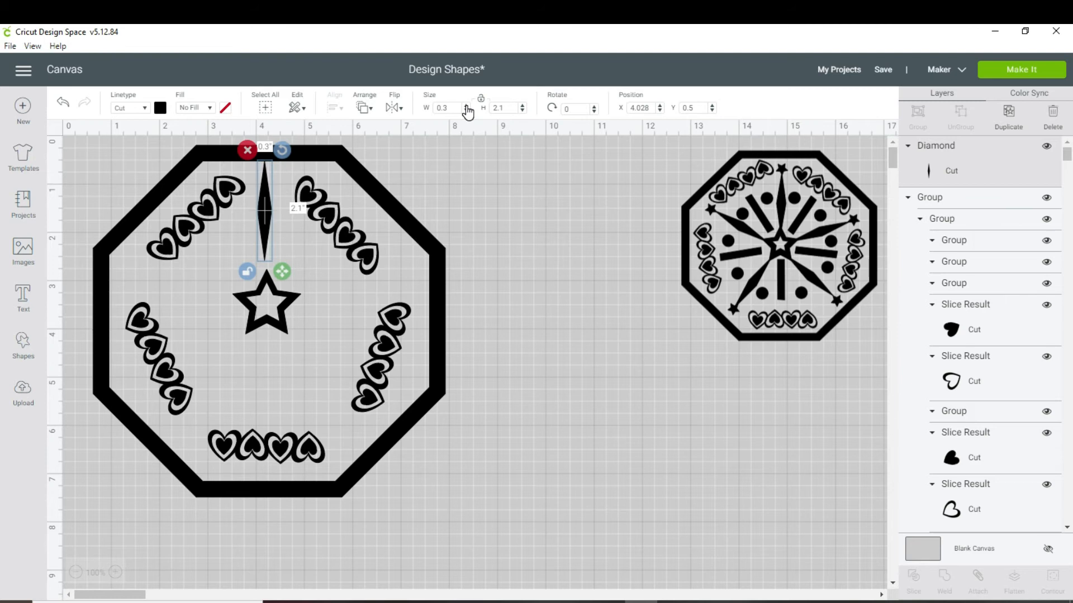
{"action": "left_click", "coordinate": [480, 98]}
{"action": "left_click_drag", "start_coordinate": [267, 213], "coordinate": [266, 216]}
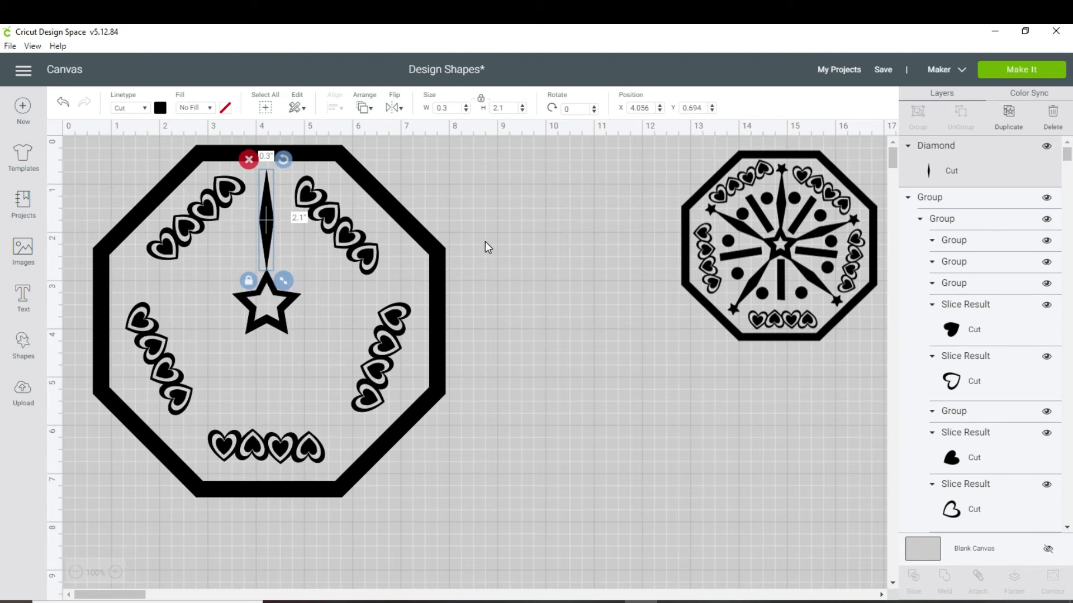
{"action": "left_click", "coordinate": [538, 247]}
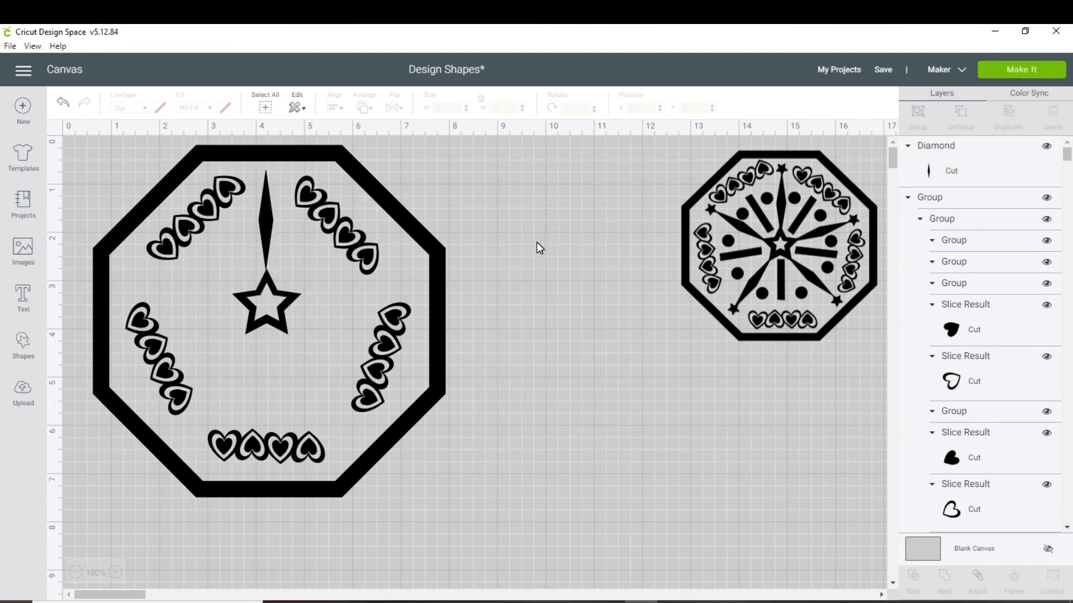
Step: Duplicate the diamond, rotate the copy to about 79.62° and set its tip against the star's upper-right point
{"action": "right_click", "coordinate": [271, 226]}
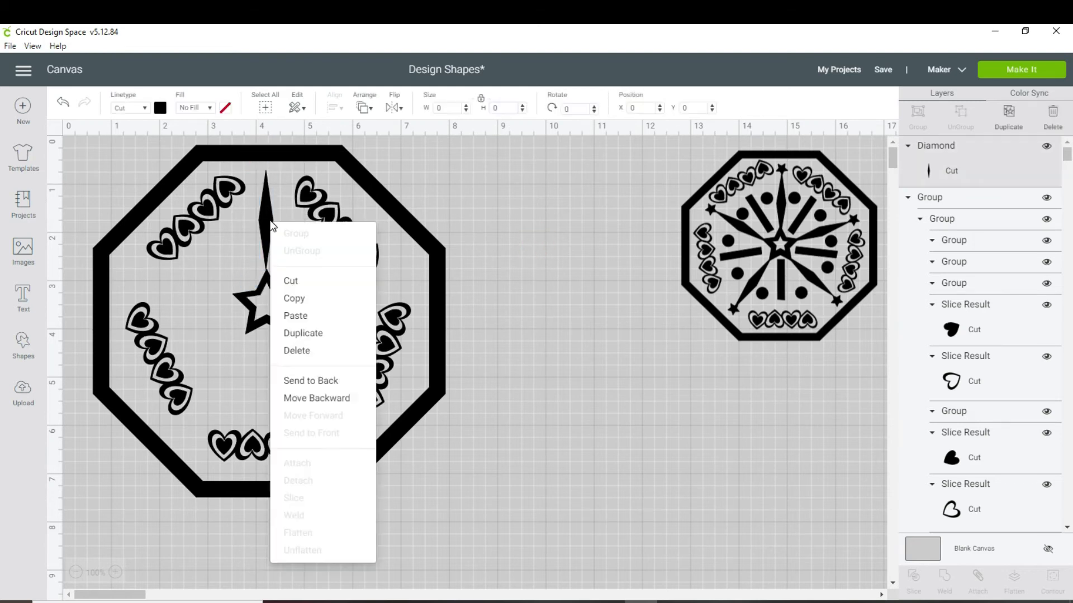
{"action": "left_click", "coordinate": [297, 333]}
{"action": "left_click_drag", "start_coordinate": [343, 233], "coordinate": [374, 292]}
{"action": "left_click_drag", "start_coordinate": [397, 252], "coordinate": [402, 262]}
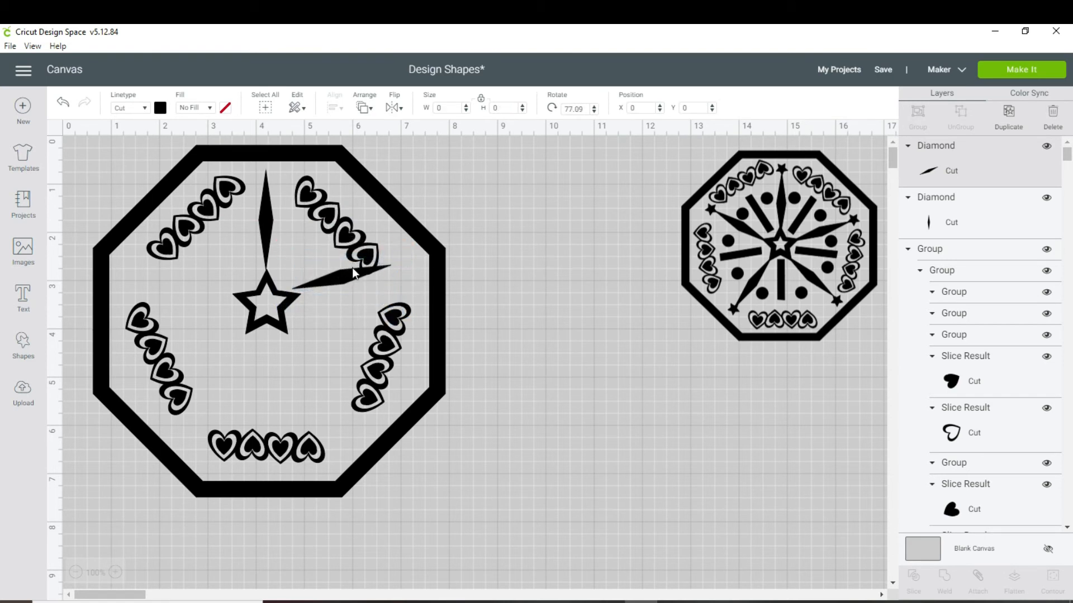
{"action": "left_click_drag", "start_coordinate": [339, 280], "coordinate": [341, 288]}
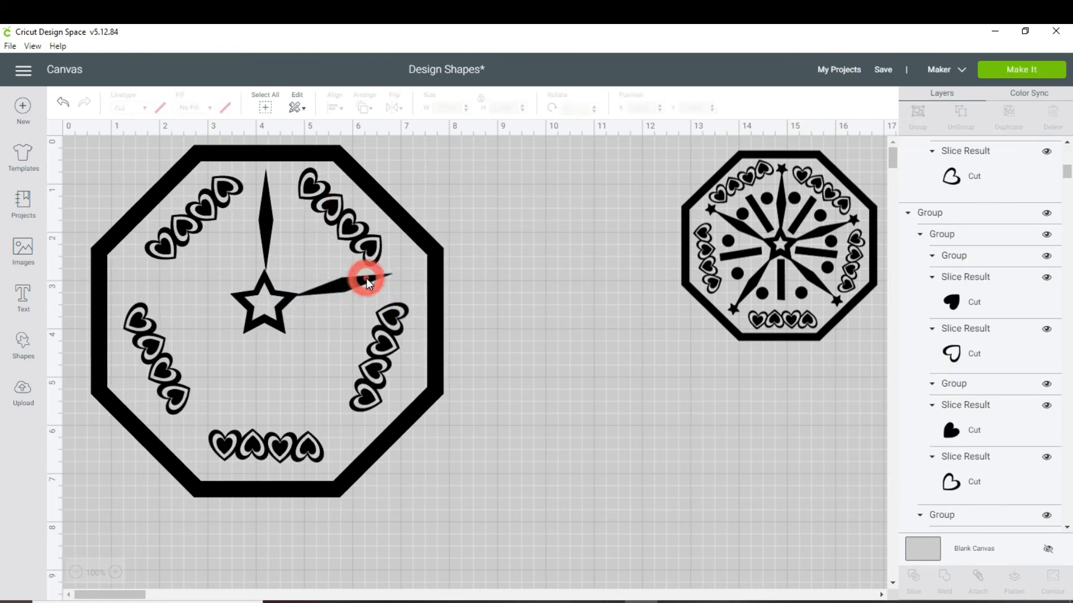
{"action": "left_click", "coordinate": [366, 278]}
{"action": "left_click_drag", "start_coordinate": [339, 287], "coordinate": [338, 287]}
{"action": "left_click_drag", "start_coordinate": [404, 262], "coordinate": [407, 264]}
{"action": "left_click_drag", "start_coordinate": [335, 286], "coordinate": [336, 288]}
Step: Move the small finished sample design closer to the large octagon frame
{"action": "left_click", "coordinate": [116, 573]}
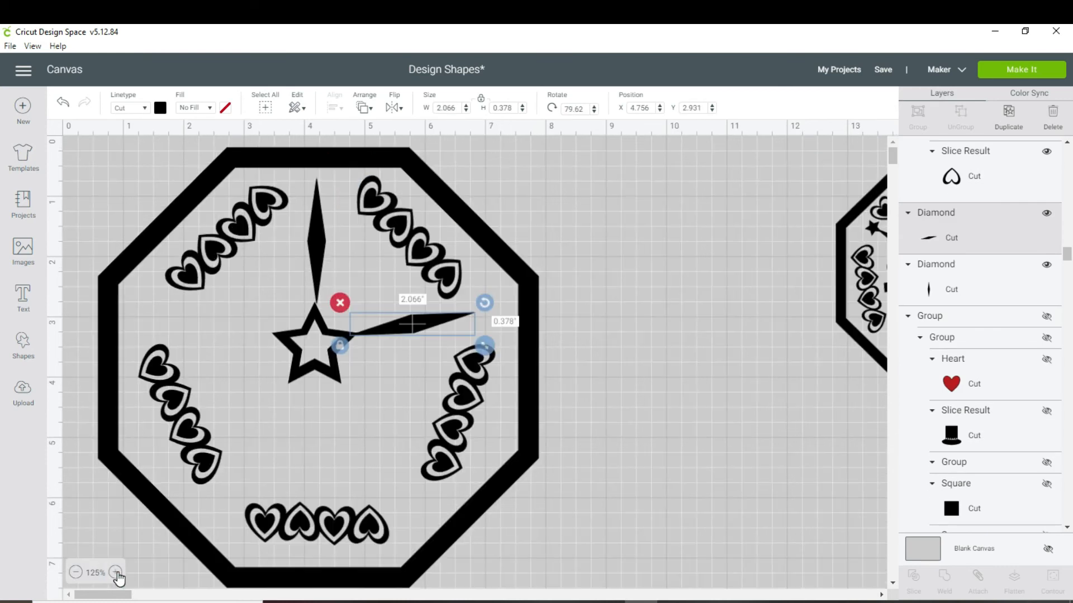
{"action": "left_click_drag", "start_coordinate": [852, 226], "coordinate": [659, 220]}
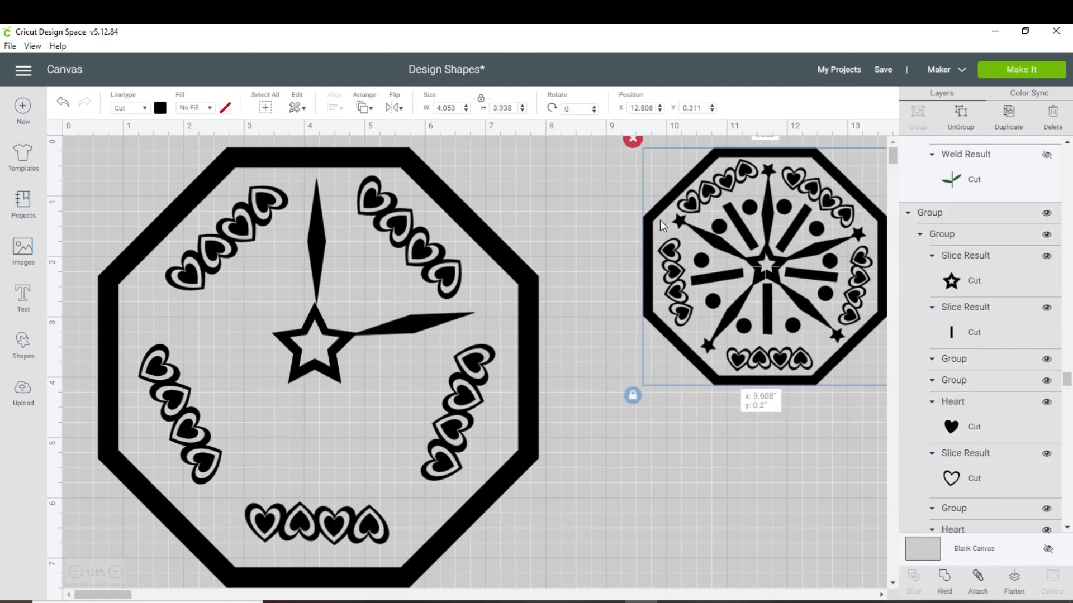
Step: Duplicate the upper-right diamond, rotate the copy to about 135.91° at the star's lower-right point and reposition the right heart row clear of it
{"action": "right_click", "coordinate": [414, 321]}
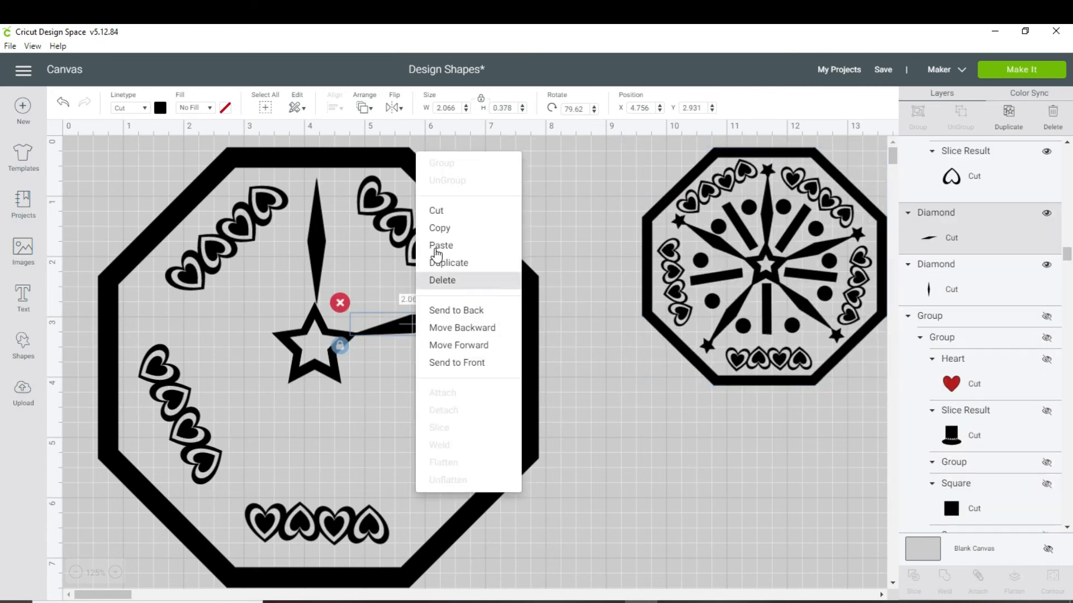
{"action": "left_click", "coordinate": [439, 265]}
{"action": "left_click_drag", "start_coordinate": [395, 377], "coordinate": [348, 391]}
{"action": "left_click_drag", "start_coordinate": [468, 346], "coordinate": [383, 458]}
{"action": "left_click_drag", "start_coordinate": [475, 367], "coordinate": [525, 314]}
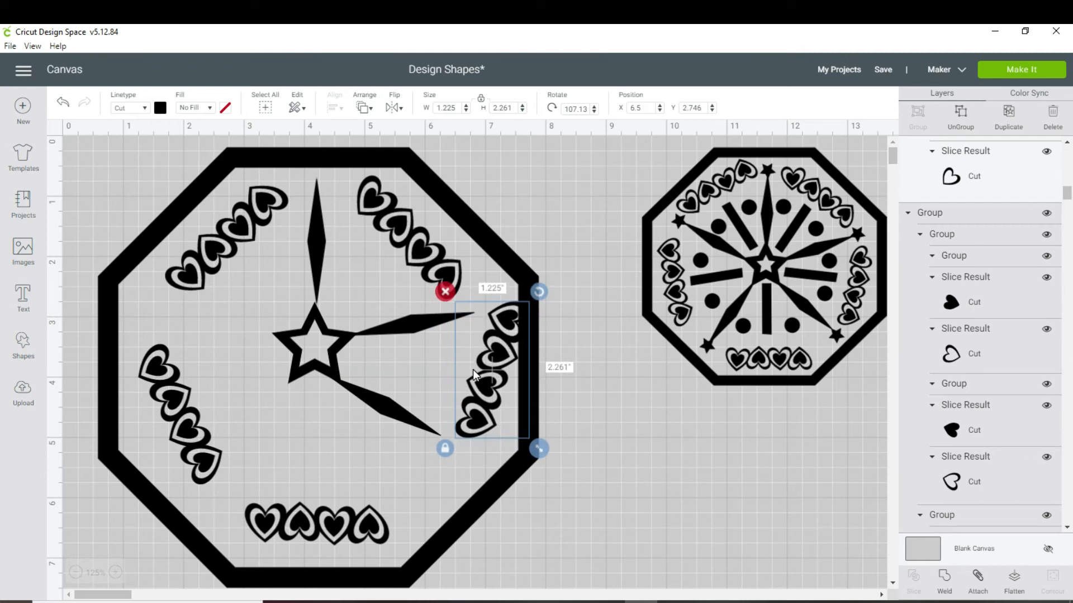
{"action": "left_click", "coordinate": [411, 422]}
{"action": "left_click_drag", "start_coordinate": [445, 364], "coordinate": [453, 387]}
{"action": "mouse_move", "coordinate": [395, 420]}
{"action": "left_mouse_down"}
{"action": "mouse_move", "coordinate": [377, 441]}
{"action": "mouse_move", "coordinate": [388, 434]}
{"action": "left_mouse_up"}
{"action": "left_click_drag", "start_coordinate": [466, 386], "coordinate": [462, 439]}
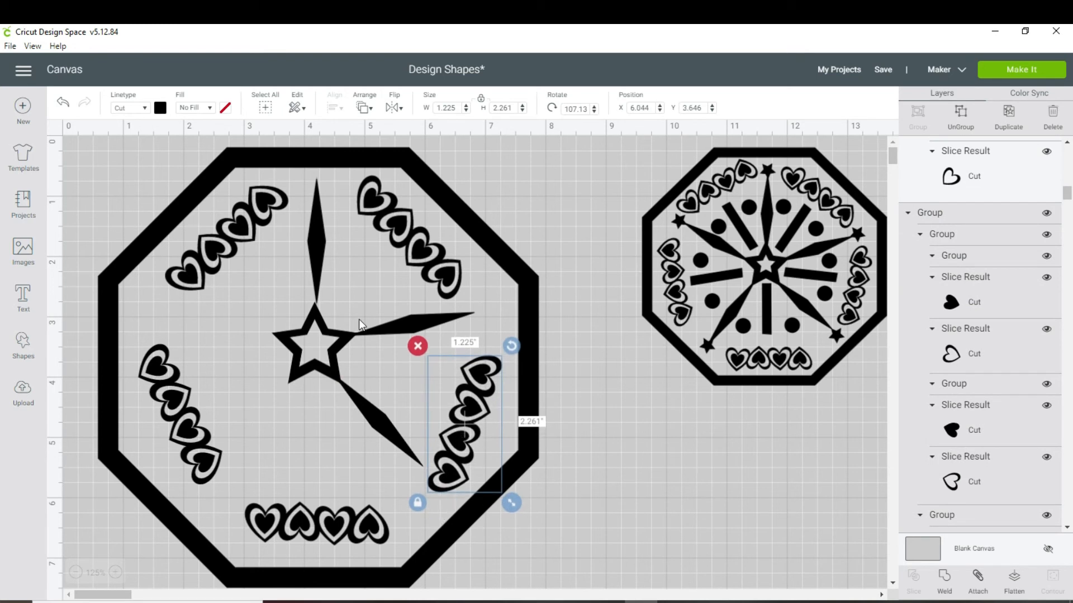
Step: Duplicate the lower-right diamond, rotate the copy to about 209.92° at the star's lower-left point and shift the left heart row outward
{"action": "left_click", "coordinate": [316, 237]}
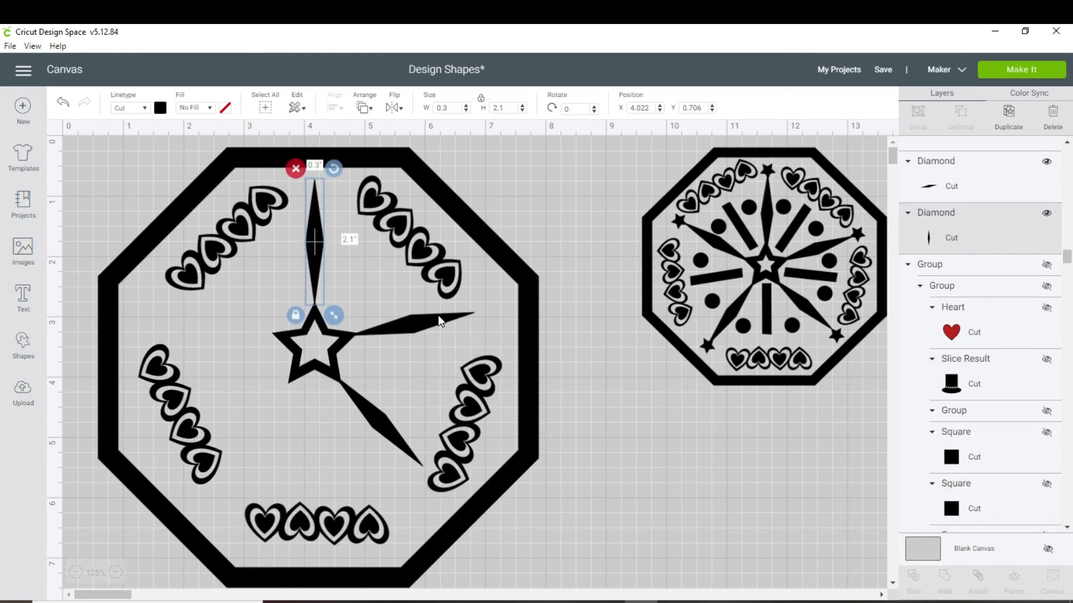
{"action": "right_click", "coordinate": [377, 436]}
{"action": "left_click", "coordinate": [416, 364]}
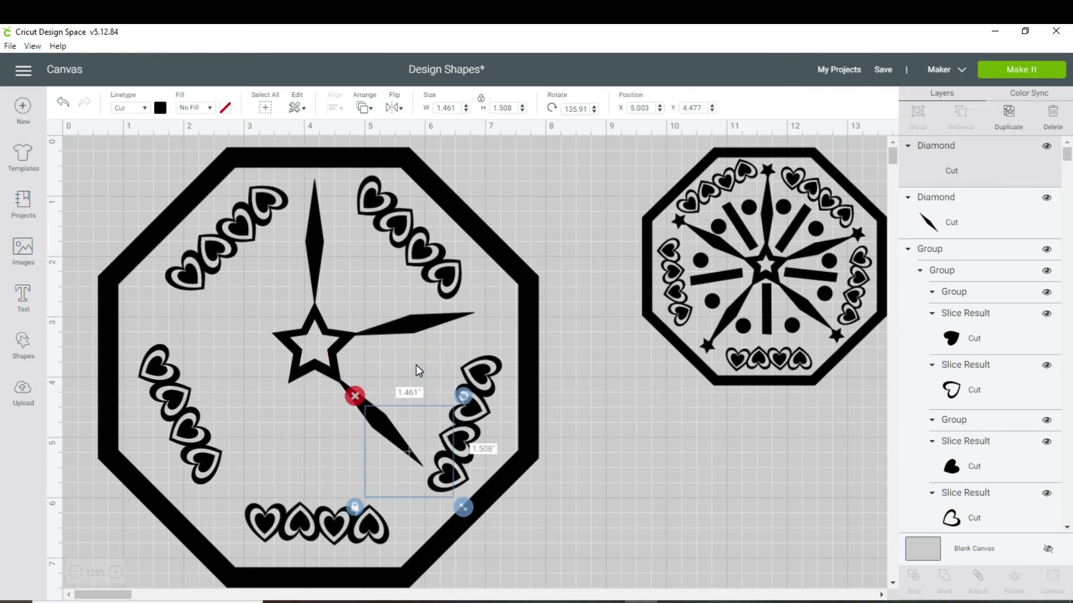
{"action": "left_click_drag", "start_coordinate": [429, 423], "coordinate": [302, 409]}
{"action": "left_click_drag", "start_coordinate": [342, 380], "coordinate": [336, 460]}
{"action": "left_click", "coordinate": [191, 441]}
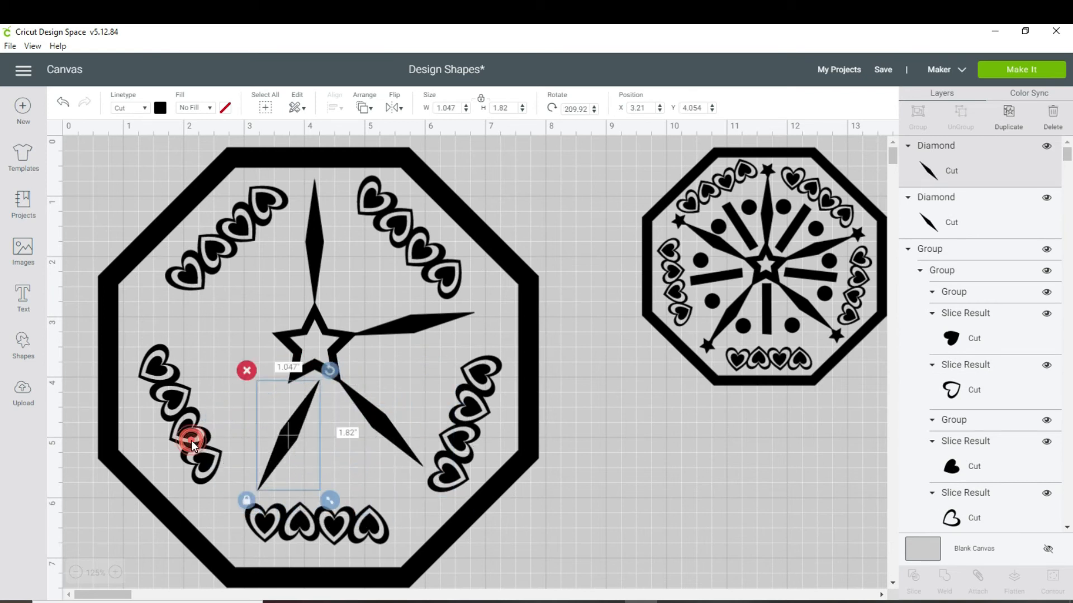
{"action": "left_click_drag", "start_coordinate": [191, 440], "coordinate": [163, 417]}
{"action": "left_click_drag", "start_coordinate": [285, 441], "coordinate": [222, 414]}
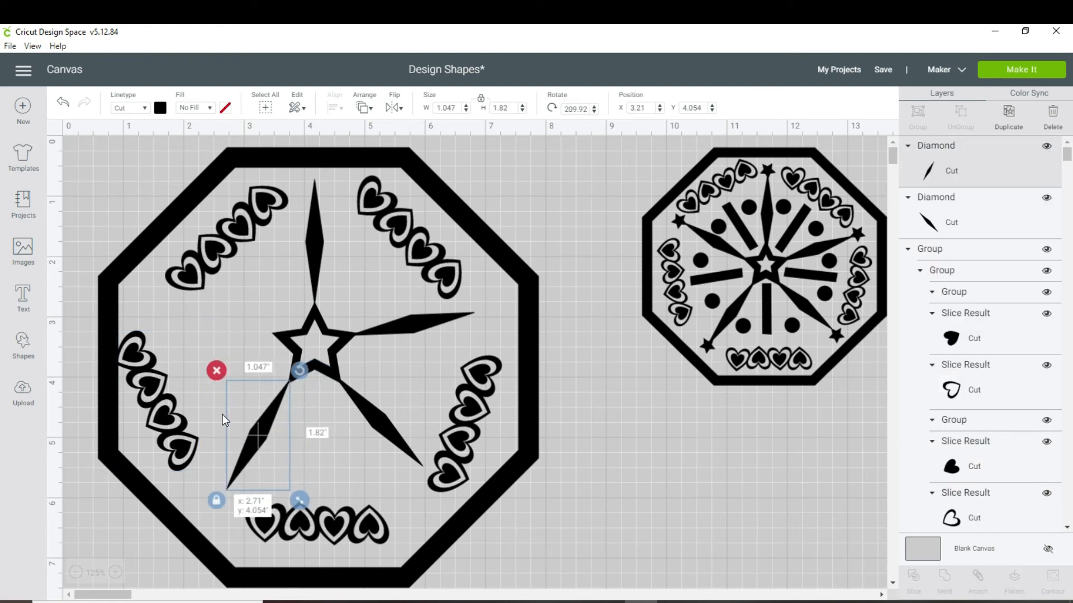
Step: Fine-tune the lower-left diamond's rotation to about 212.73° and seat its tip against the star
{"action": "left_click", "coordinate": [574, 368]}
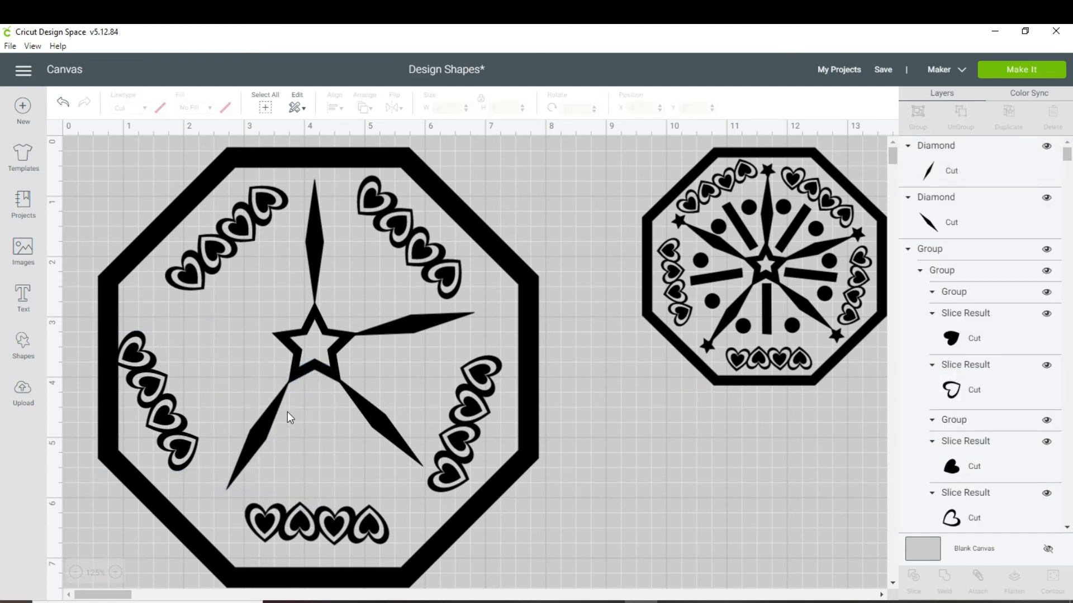
{"action": "left_click", "coordinate": [259, 436]}
{"action": "left_click_drag", "start_coordinate": [299, 368], "coordinate": [303, 369]}
{"action": "left_click_drag", "start_coordinate": [263, 428], "coordinate": [261, 425]}
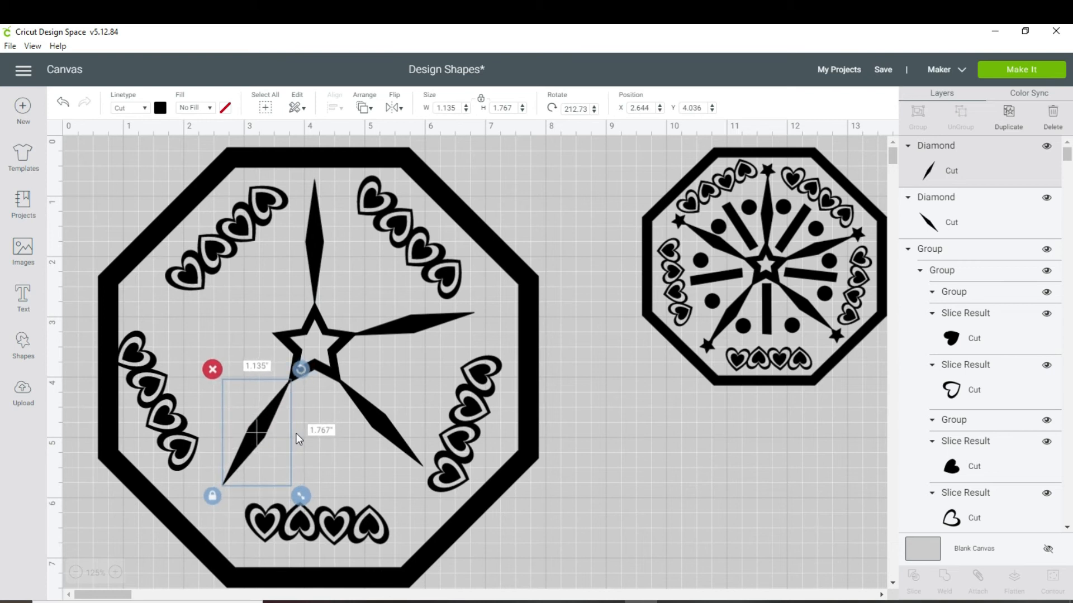
{"action": "left_click", "coordinate": [578, 500]}
Step: Duplicate the lower-left diamond and rotate the copy into place at the star's upper-left point
{"action": "right_click", "coordinate": [248, 430]}
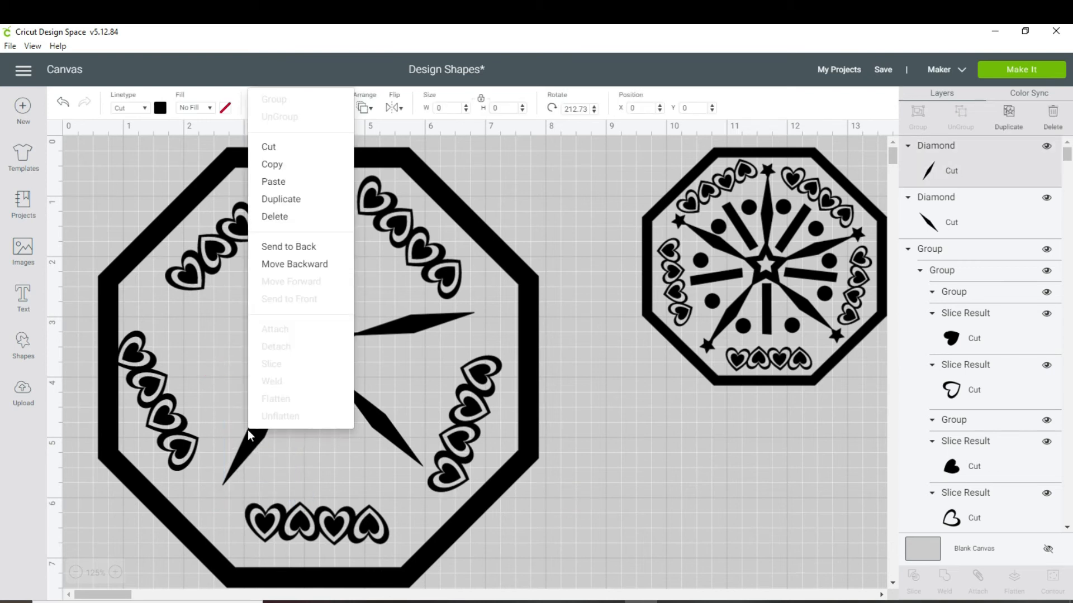
{"action": "left_click", "coordinate": [281, 201]}
{"action": "left_click_drag", "start_coordinate": [290, 457], "coordinate": [231, 361]}
{"action": "left_click_drag", "start_coordinate": [275, 305], "coordinate": [245, 221]}
Step: Reposition the upper-right heart row and adjust its angle to run parallel to the frame's edge
{"action": "left_click_drag", "start_coordinate": [401, 203], "coordinate": [400, 240]}
{"action": "left_click_drag", "start_coordinate": [474, 164], "coordinate": [477, 160]}
{"action": "left_click_drag", "start_coordinate": [420, 237], "coordinate": [430, 233]}
{"action": "left_click", "coordinate": [566, 180]}
Step: Move the right heart row up and outward, adjust its angle, and shift the bottom heart row slightly up and right
{"action": "left_click_drag", "start_coordinate": [480, 396], "coordinate": [490, 374]}
{"action": "left_click_drag", "start_coordinate": [520, 328], "coordinate": [525, 333]}
{"action": "left_click_drag", "start_coordinate": [476, 383], "coordinate": [476, 381]}
{"action": "left_click", "coordinate": [364, 526]}
{"action": "left_click_drag", "start_coordinate": [364, 526], "coordinate": [373, 517]}
Step: Rotate the left heart row to about 111.66°, move it off the frame's edge, and tilt the right heart row slightly more
{"action": "left_click", "coordinate": [155, 384]}
{"action": "left_click_drag", "start_coordinate": [209, 321], "coordinate": [218, 335]}
{"action": "left_click_drag", "start_coordinate": [156, 396], "coordinate": [169, 394]}
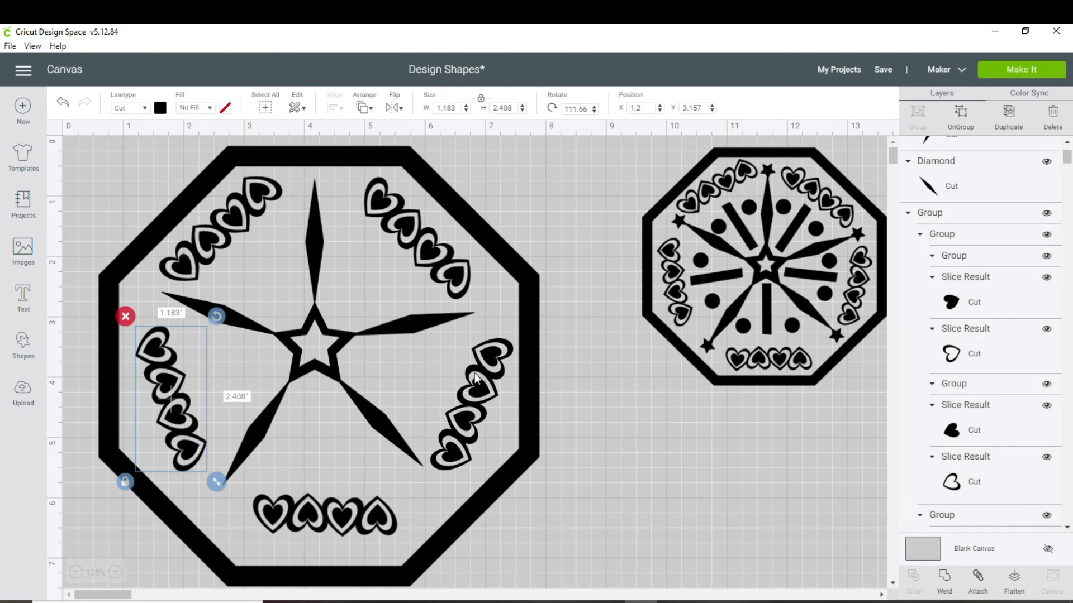
{"action": "left_click", "coordinate": [459, 391]}
{"action": "mouse_move", "coordinate": [517, 317]}
{"action": "left_mouse_down"}
{"action": "mouse_move", "coordinate": [512, 307]}
{"action": "mouse_move", "coordinate": [529, 331]}
{"action": "left_mouse_up"}
{"action": "left_click", "coordinate": [612, 385]}
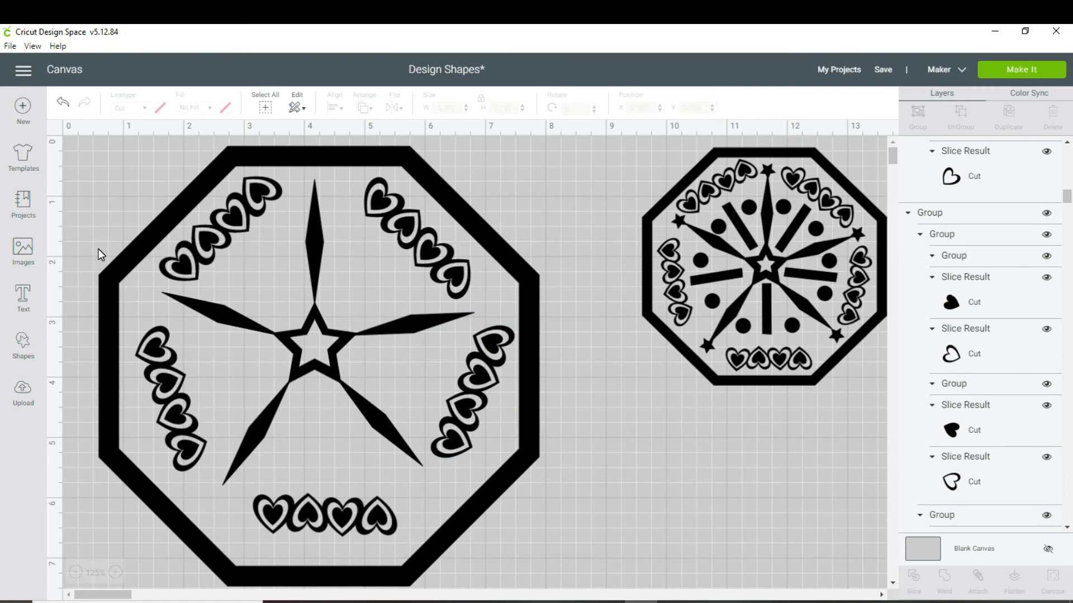
Step: Insert a square, place it outside the frame and colour it black
{"action": "left_click", "coordinate": [25, 348]}
{"action": "left_click", "coordinate": [71, 252]}
{"action": "left_click_drag", "start_coordinate": [331, 527], "coordinate": [616, 455]}
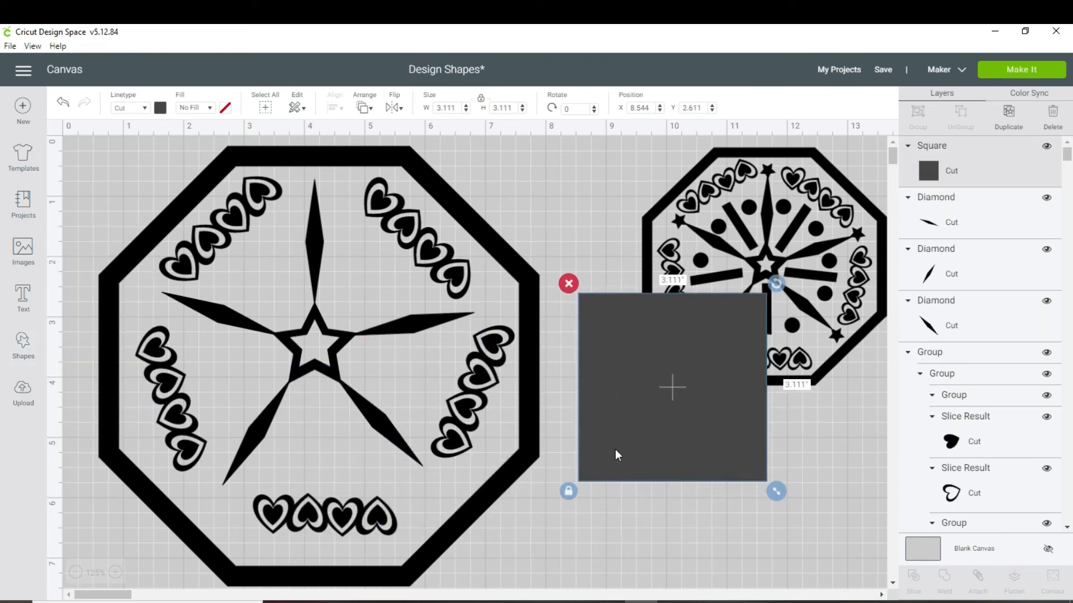
{"action": "left_click", "coordinate": [163, 108]}
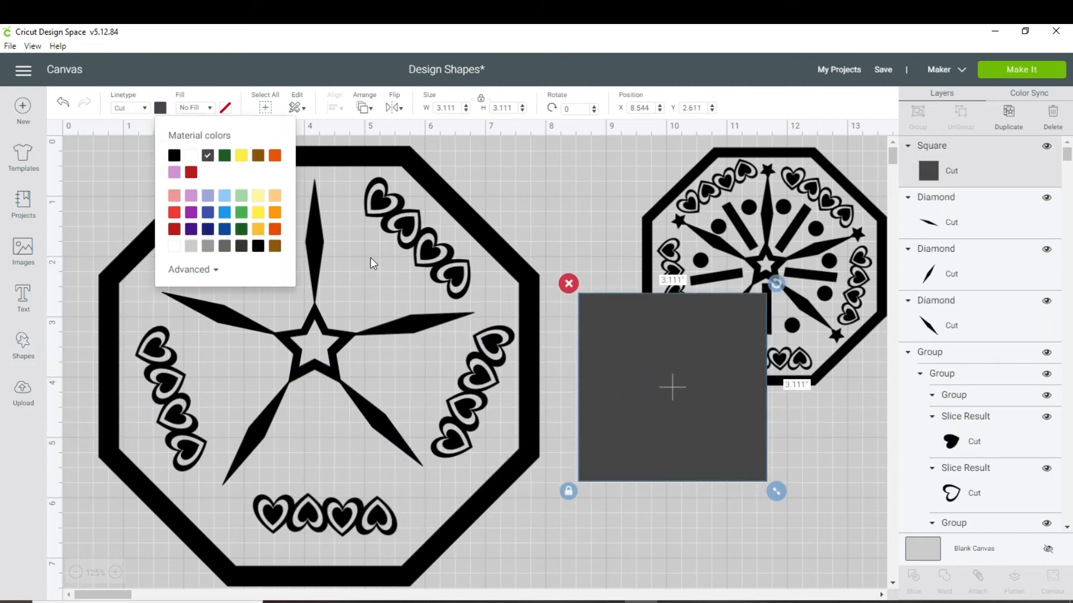
Step: Unlock the square's proportions, reshape it into a narrow bar and place it at about 41.7° between the top and upper-right diamonds
{"action": "left_click", "coordinate": [568, 492]}
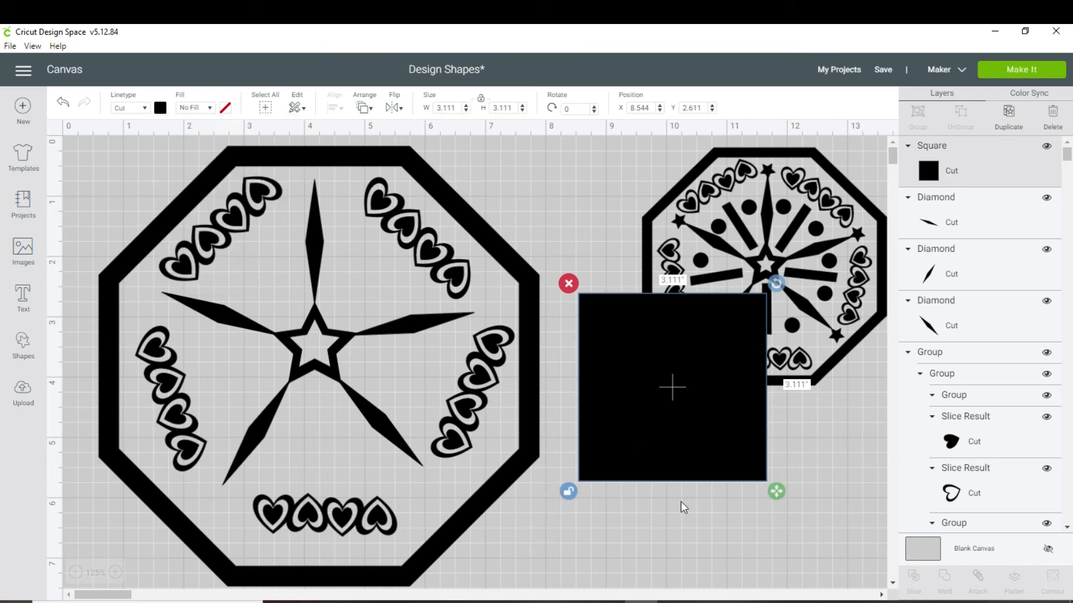
{"action": "left_click_drag", "start_coordinate": [776, 491], "coordinate": [353, 330]}
{"action": "left_click", "coordinate": [568, 411]}
{"action": "left_click_drag", "start_coordinate": [371, 224], "coordinate": [361, 291]}
{"action": "left_click", "coordinate": [358, 296]}
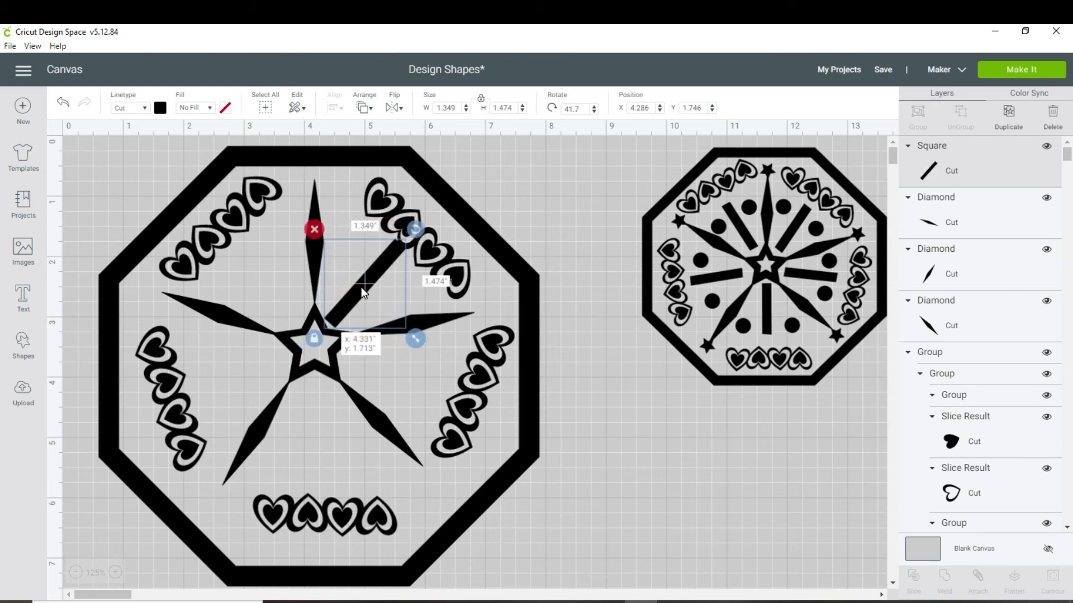
Step: Reduce the slanted bar to 1.1 by 1.2 inches, relock its proportions and centre it between the two diamonds
{"action": "left_click", "coordinate": [480, 103]}
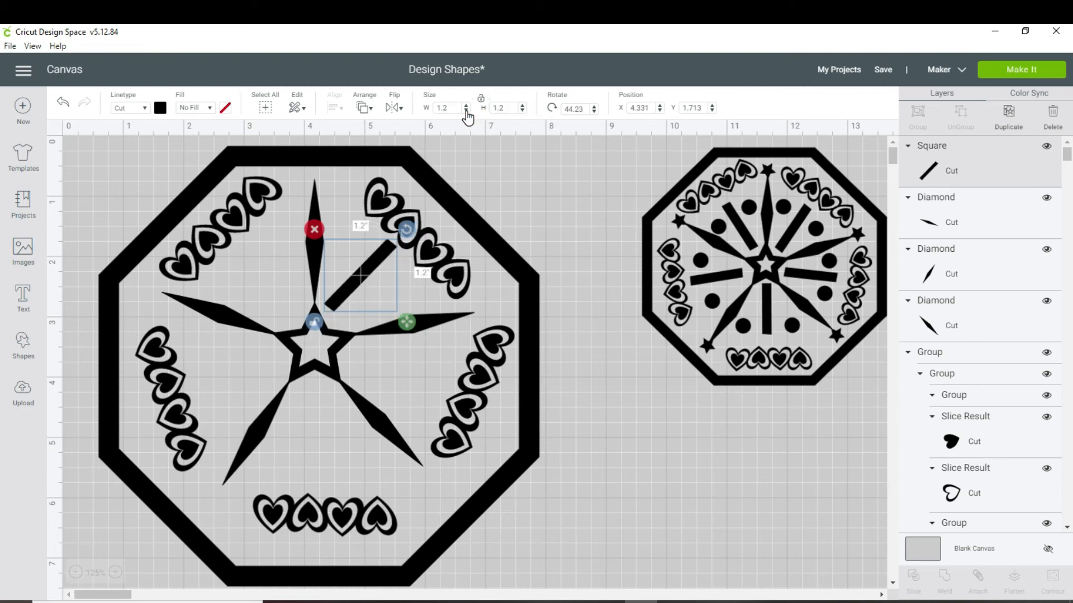
{"action": "left_click", "coordinate": [466, 110]}
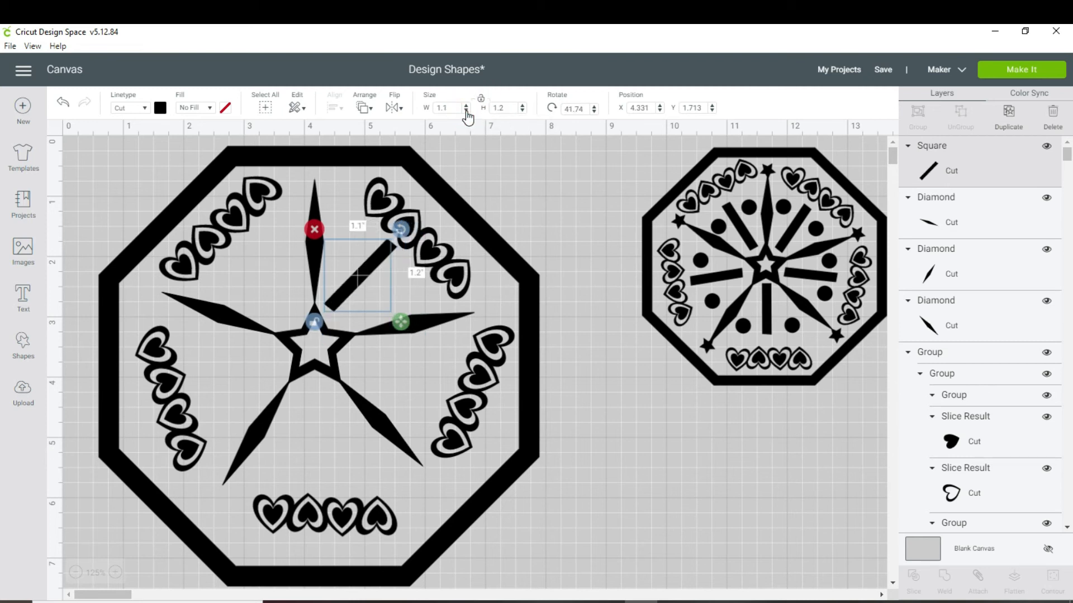
{"action": "left_click", "coordinate": [551, 195]}
{"action": "left_click_drag", "start_coordinate": [364, 273], "coordinate": [368, 282]}
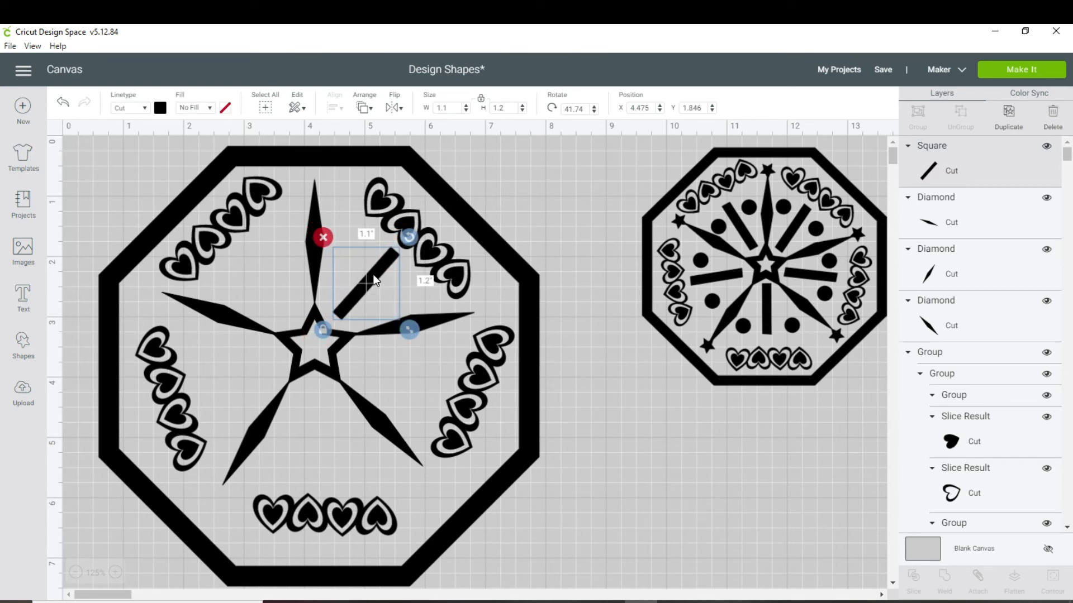
{"action": "left_click", "coordinate": [538, 186]}
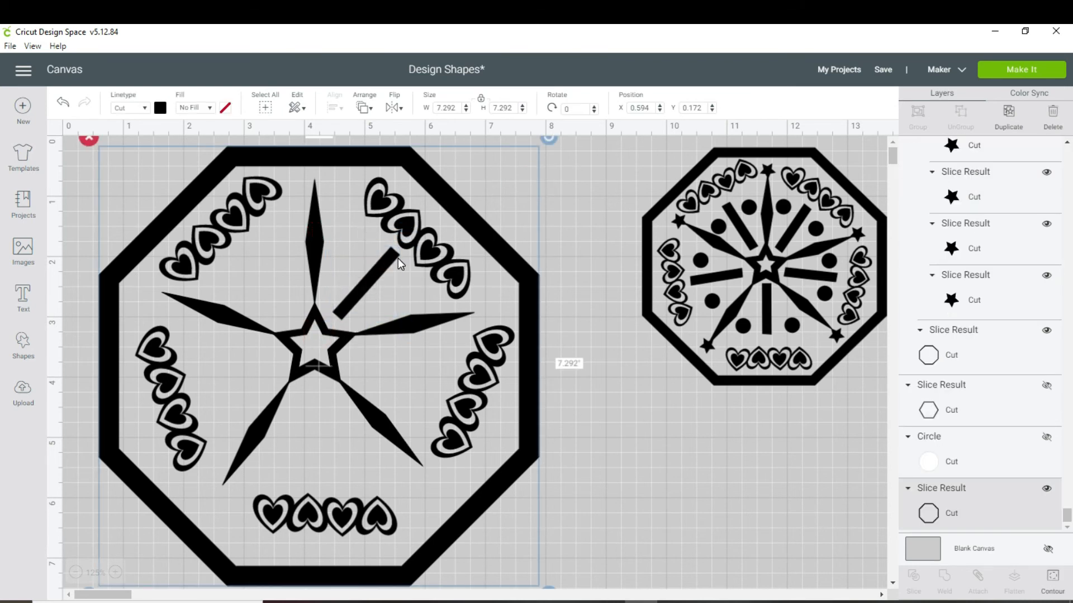
Step: Duplicate the bar, rotate the copy to about 107.23° and place it between the two right-hand diamonds
{"action": "right_click", "coordinate": [379, 269]}
{"action": "left_click", "coordinate": [408, 216]}
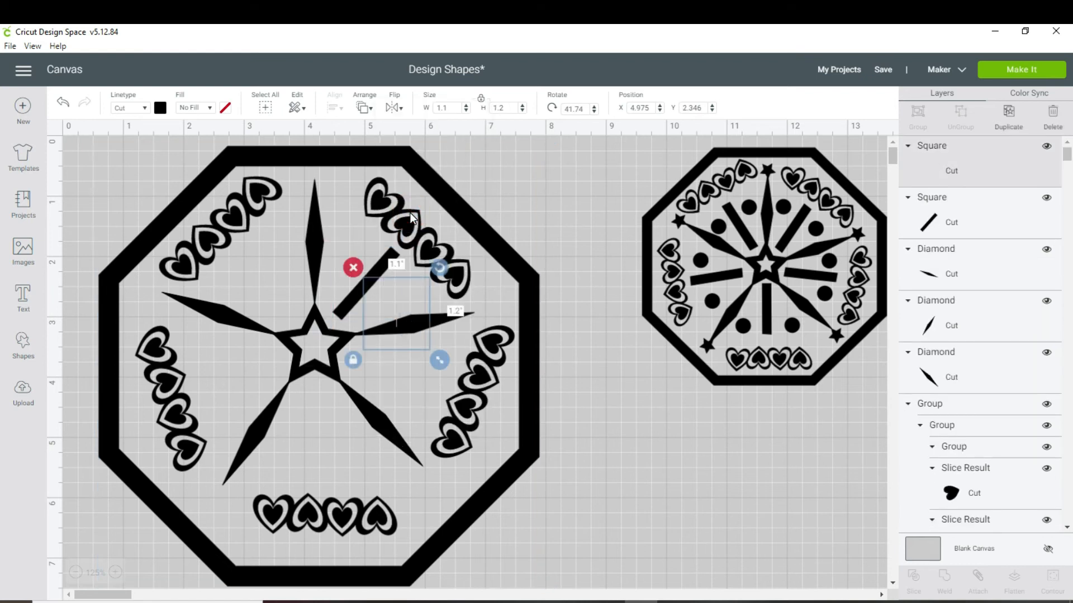
{"action": "left_click_drag", "start_coordinate": [439, 270], "coordinate": [407, 398]}
{"action": "left_click_drag", "start_coordinate": [448, 345], "coordinate": [394, 373]}
Step: Rotate the right heart row slightly clockwise so it faces the new bar
{"action": "left_click", "coordinate": [505, 338]}
{"action": "left_click_drag", "start_coordinate": [522, 308], "coordinate": [534, 316]}
{"action": "left_click", "coordinate": [546, 363]}
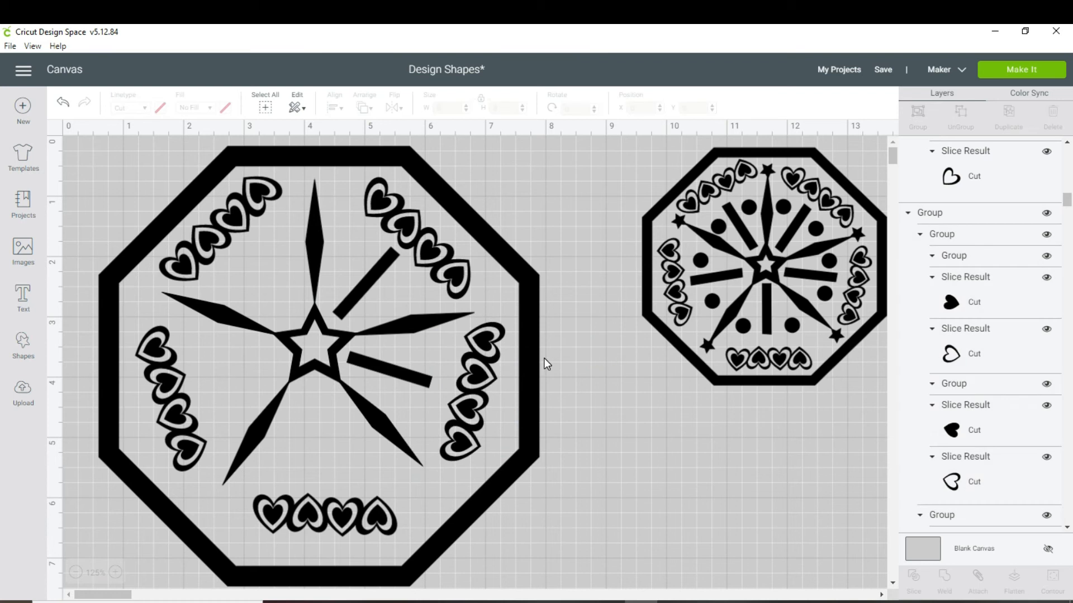
Step: Duplicate the right-hand bar and stand the copy upright below the star, between the two lower diamonds
{"action": "right_click", "coordinate": [408, 379]}
{"action": "left_click", "coordinate": [442, 320]}
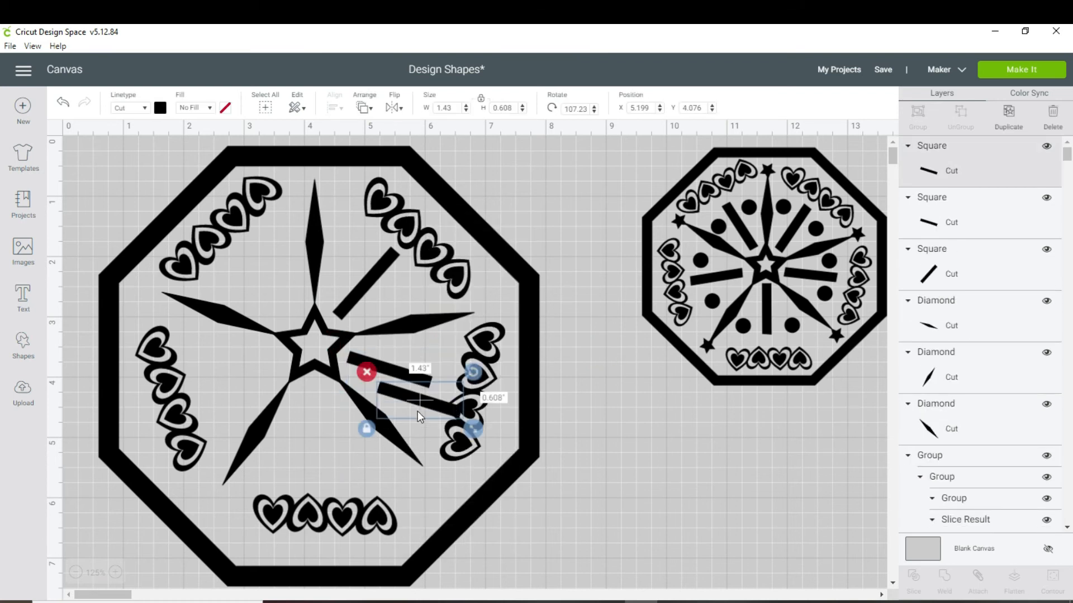
{"action": "left_click_drag", "start_coordinate": [442, 403], "coordinate": [371, 495]}
{"action": "left_click_drag", "start_coordinate": [323, 449], "coordinate": [314, 412]}
{"action": "left_click_drag", "start_coordinate": [338, 373], "coordinate": [342, 375]}
{"action": "left_click_drag", "start_coordinate": [310, 445], "coordinate": [306, 449]}
{"action": "left_click_drag", "start_coordinate": [328, 375], "coordinate": [327, 373]}
Step: Fine-tune the lower bar's angle and move the bottom heart row down to about X 3.049, Y 6.085 beneath it
{"action": "left_click", "coordinate": [327, 374]}
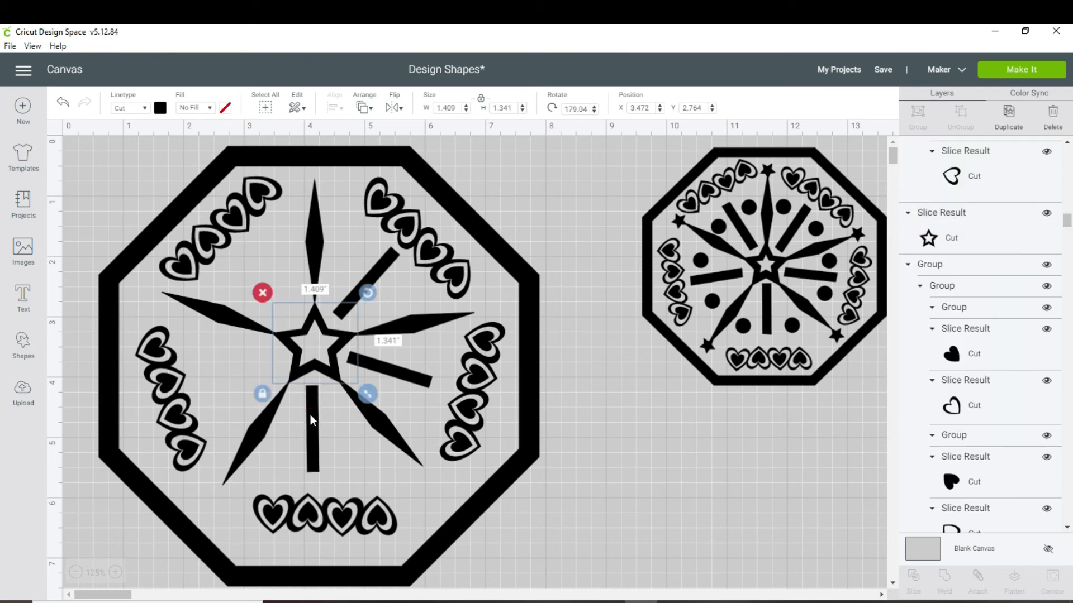
{"action": "left_click", "coordinate": [310, 415]}
{"action": "left_click_drag", "start_coordinate": [331, 376], "coordinate": [331, 377]}
{"action": "left_click", "coordinate": [358, 514]}
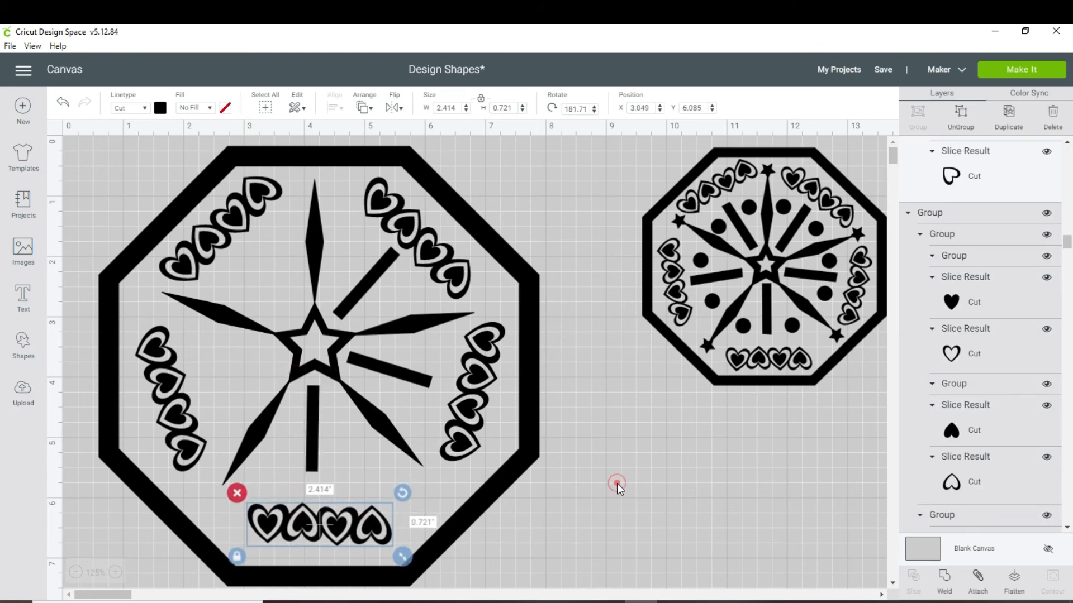
Step: Duplicate the right-hand bar, place the copy between the left and lower-left diamonds and rotate it to point at the star
{"action": "left_click", "coordinate": [617, 484]}
{"action": "right_click", "coordinate": [414, 381]}
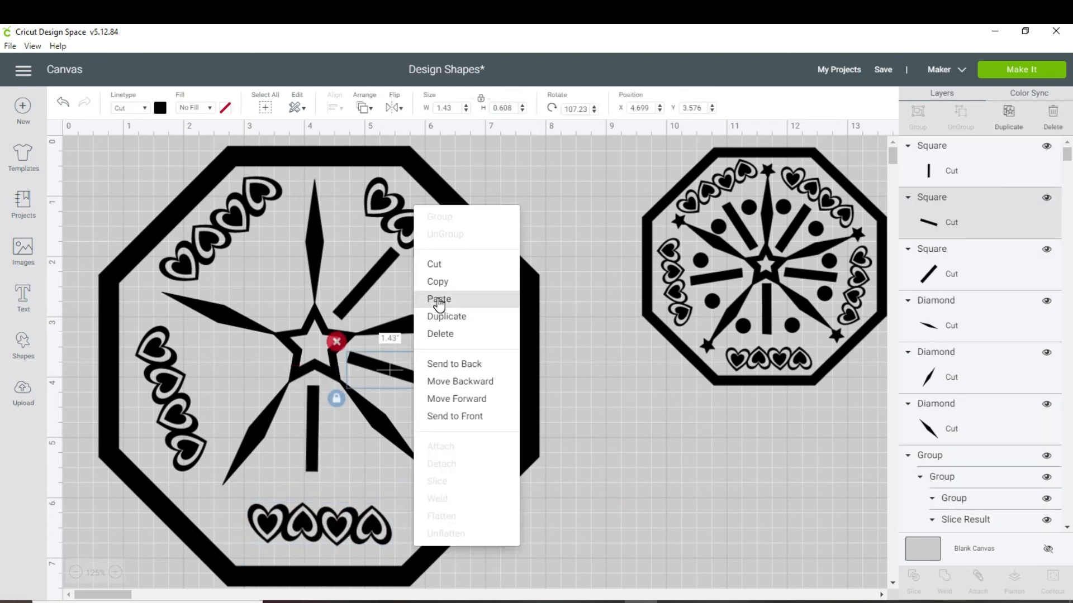
{"action": "left_click", "coordinate": [441, 316]}
{"action": "left_click_drag", "start_coordinate": [413, 378], "coordinate": [262, 371]}
{"action": "left_click_drag", "start_coordinate": [291, 334], "coordinate": [281, 304]}
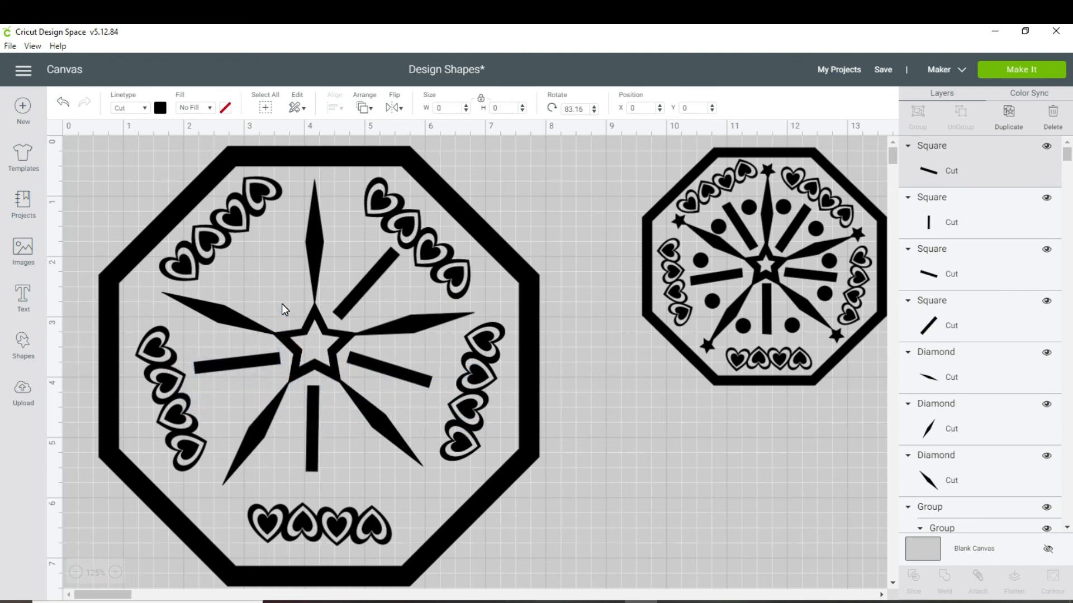
{"action": "left_click_drag", "start_coordinate": [223, 371], "coordinate": [231, 380]}
{"action": "left_click_drag", "start_coordinate": [296, 351], "coordinate": [264, 370]}
Step: Duplicate the upper-right bar and place the copy, angled the opposite way, between the left and top diamonds
{"action": "right_click", "coordinate": [364, 291]}
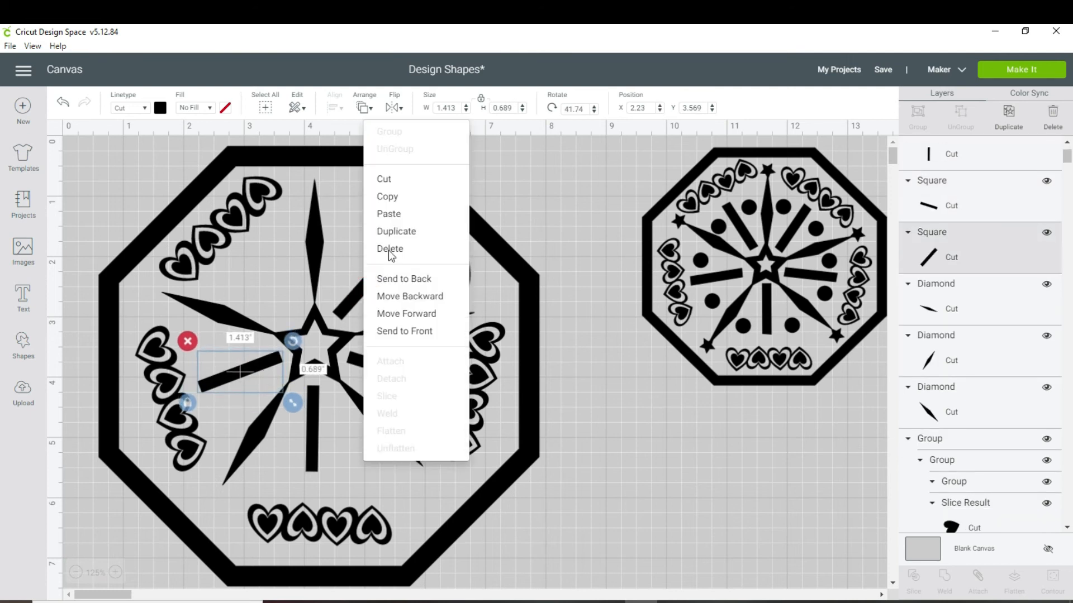
{"action": "right_click", "coordinate": [376, 277]}
{"action": "left_click", "coordinate": [407, 217]}
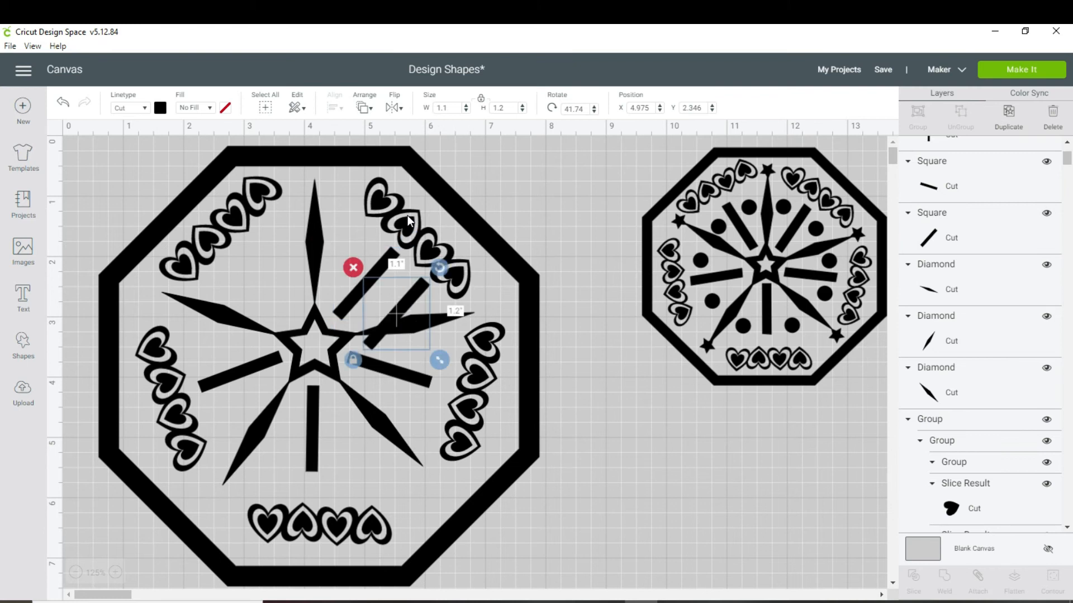
{"action": "left_click_drag", "start_coordinate": [415, 294], "coordinate": [266, 294]}
{"action": "left_click", "coordinate": [585, 170]}
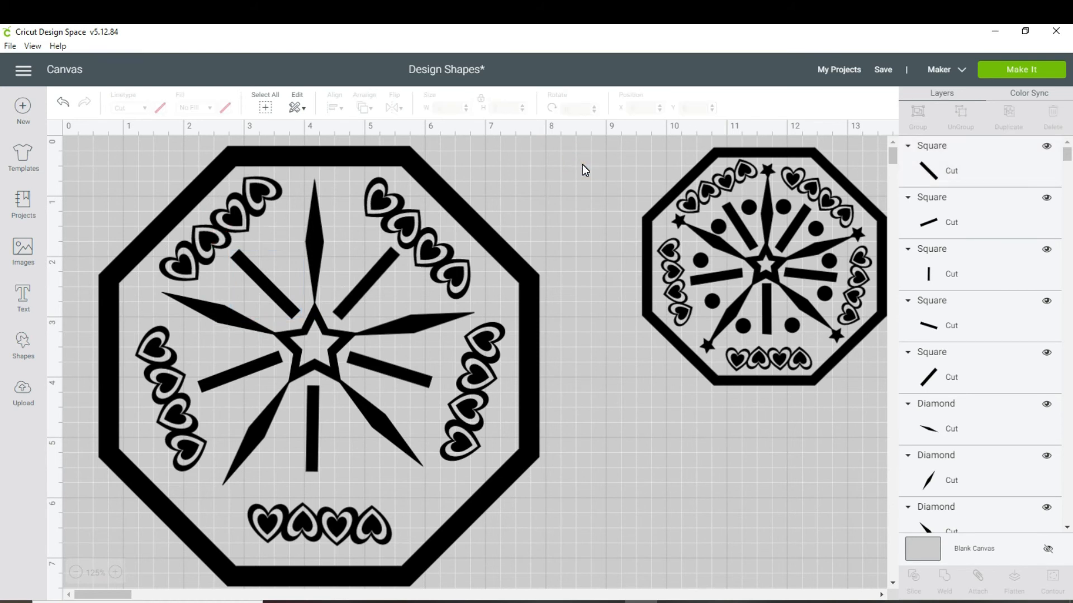
Step: Nudge the upright bar below the star to about X 4.06, Y 4.2
{"action": "left_click", "coordinate": [317, 428]}
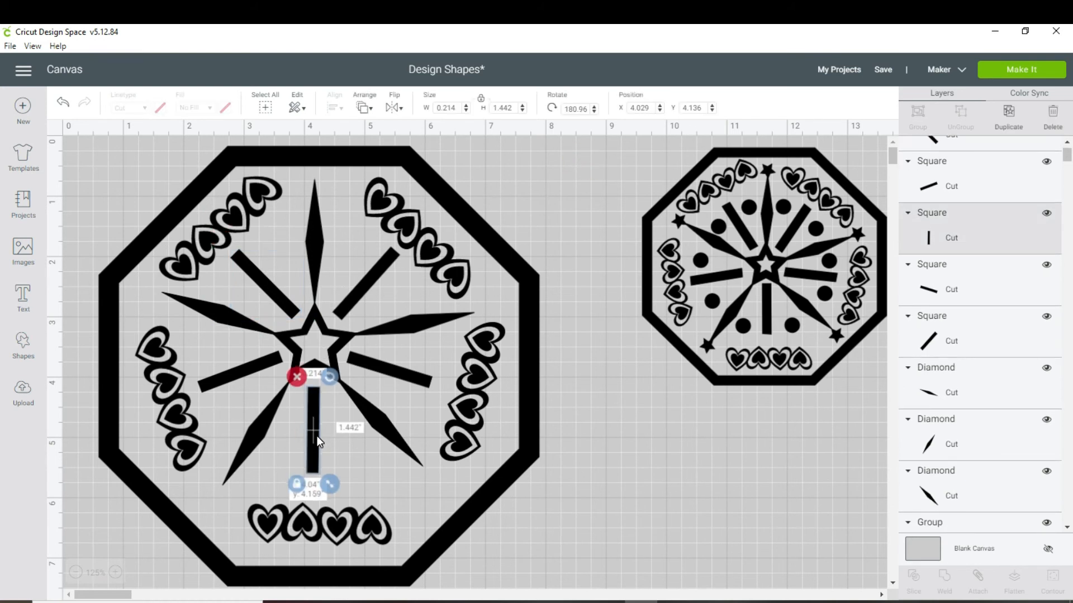
{"action": "left_click_drag", "start_coordinate": [314, 435], "coordinate": [315, 437]}
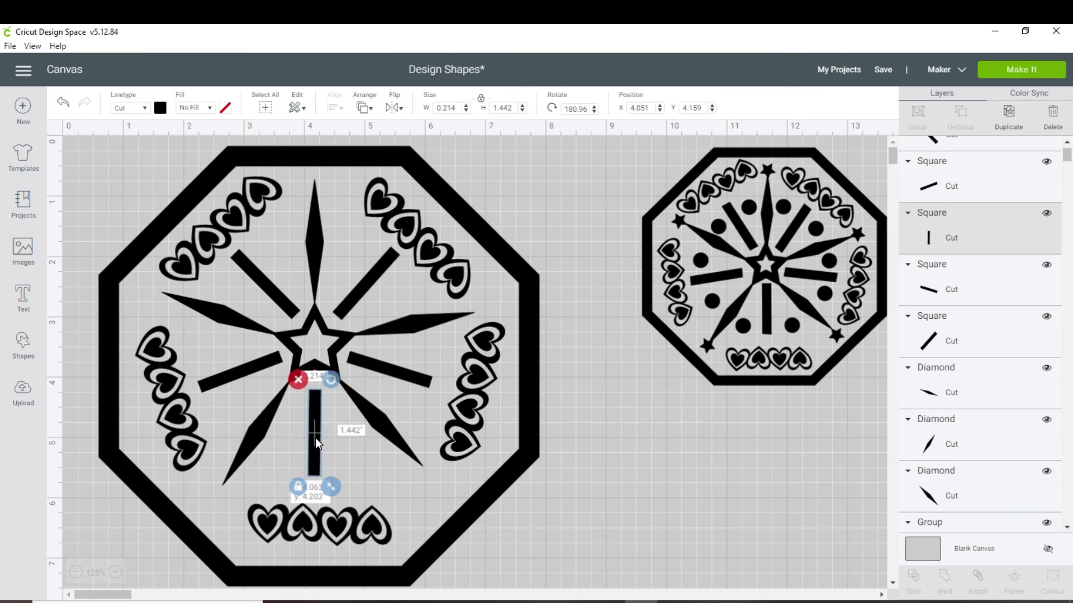
{"action": "left_click", "coordinate": [607, 488]}
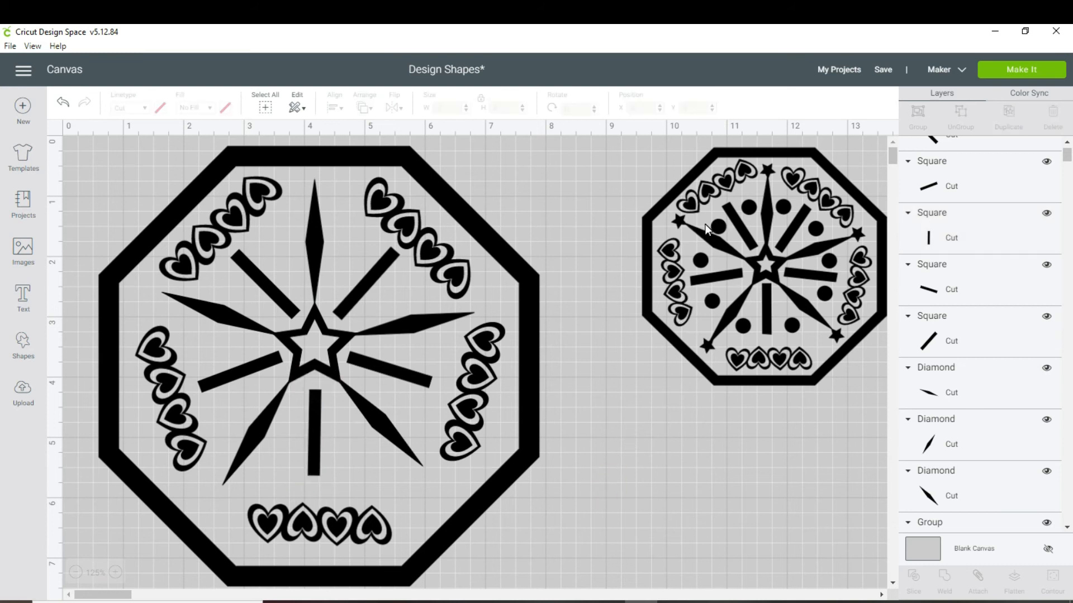
Step: Add a black circle about 0.367" wide and place it between the top diamond and upper-right bar, at about X 4.611, Y 1.756
{"action": "left_click", "coordinate": [23, 341]}
{"action": "left_click", "coordinate": [121, 260]}
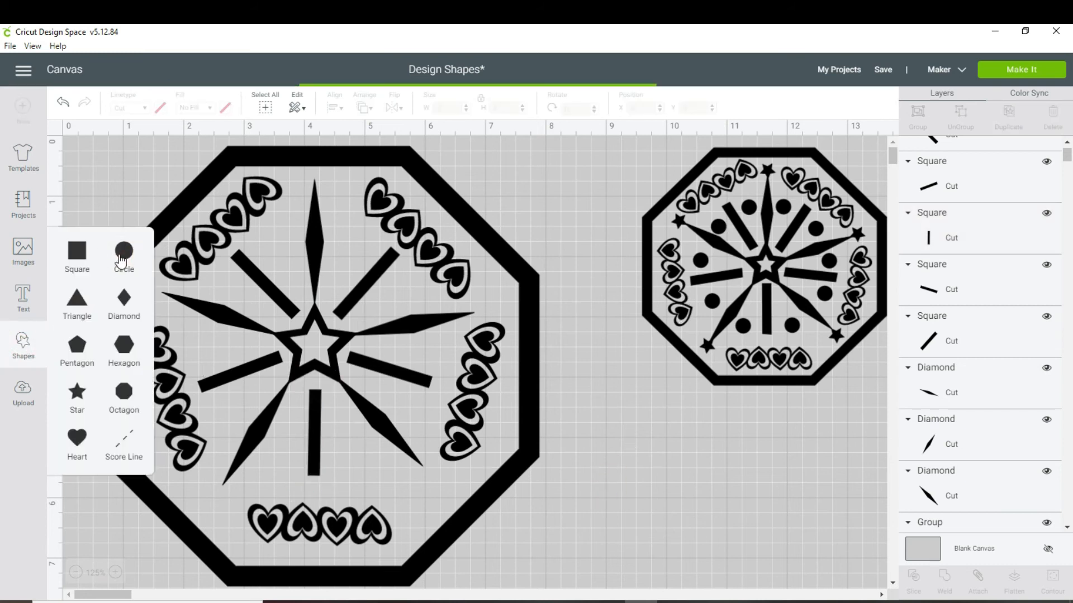
{"action": "left_click_drag", "start_coordinate": [412, 414], "coordinate": [807, 343]}
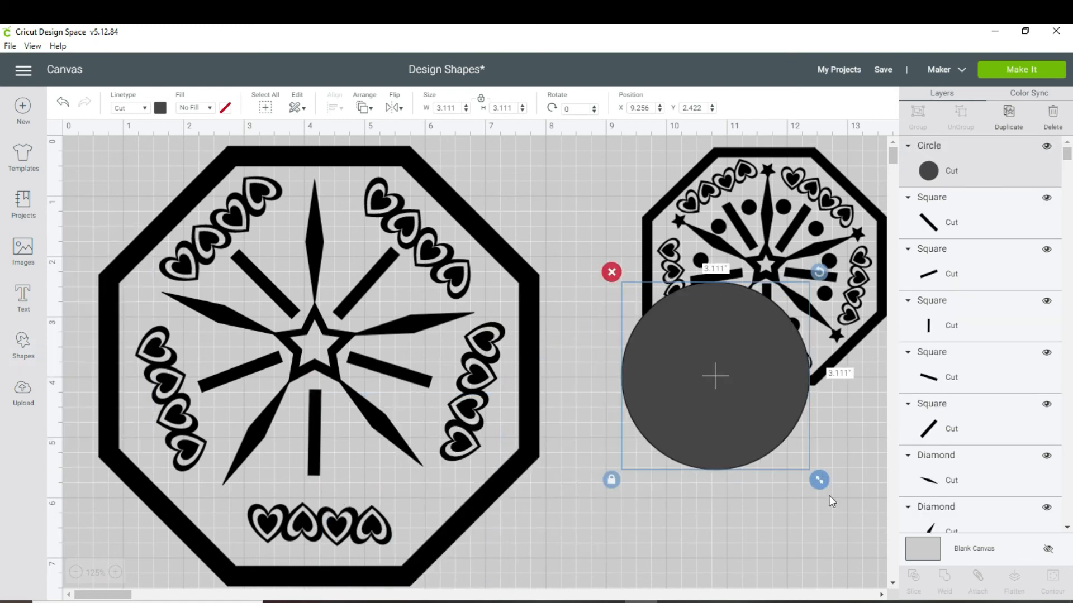
{"action": "left_click_drag", "start_coordinate": [819, 480], "coordinate": [610, 383]}
{"action": "left_click", "coordinate": [160, 109]}
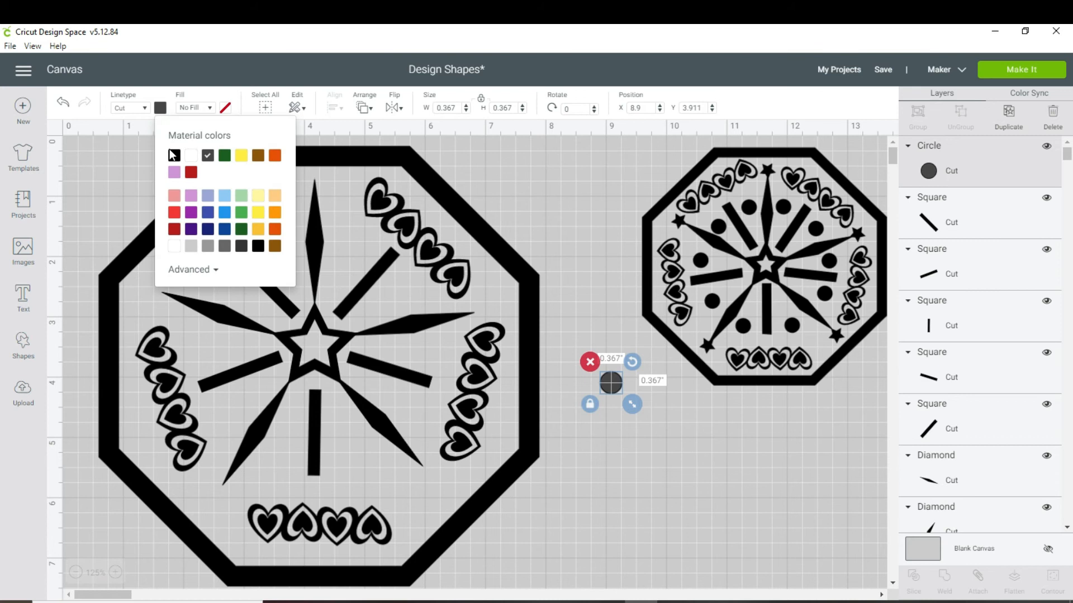
{"action": "left_click_drag", "start_coordinate": [610, 384], "coordinate": [352, 253]}
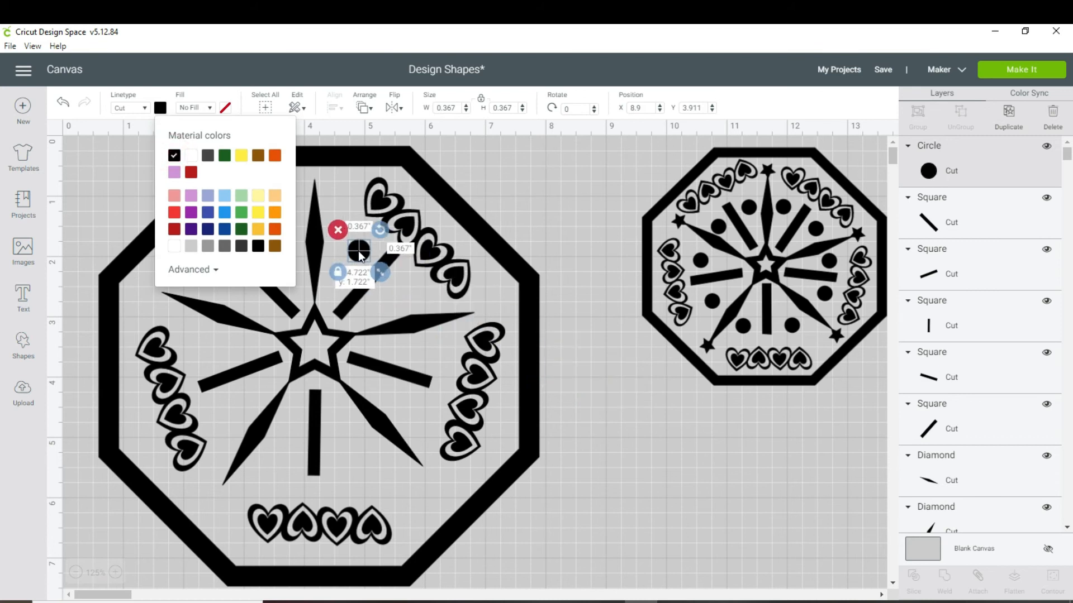
Step: Duplicate the circle twice and place the copies on either side of the right-hand diamond
{"action": "right_click", "coordinate": [353, 254]}
{"action": "left_click", "coordinate": [391, 367]}
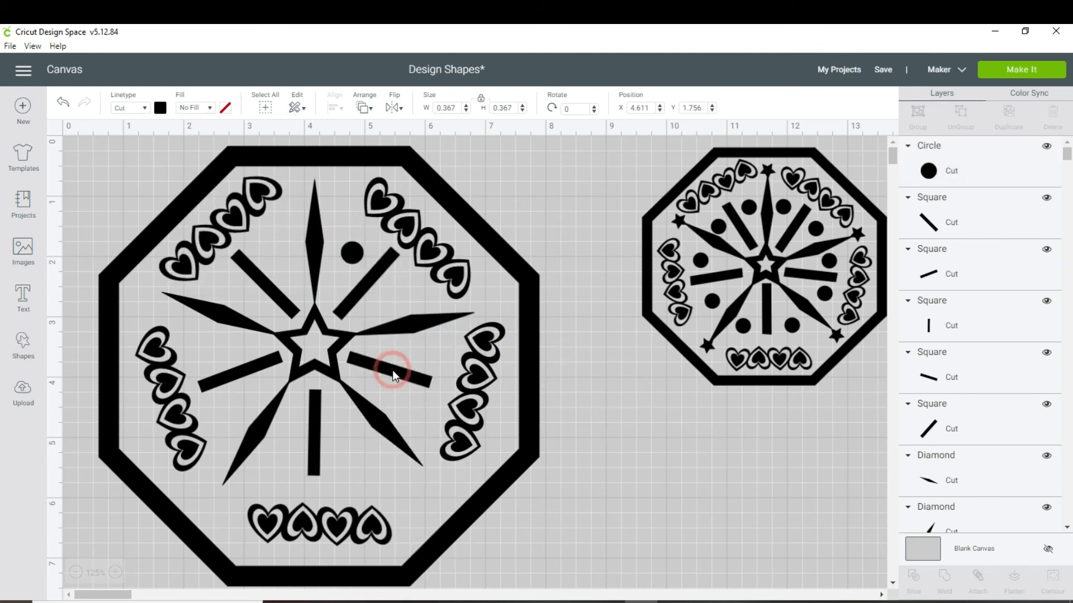
{"action": "left_click_drag", "start_coordinate": [389, 287], "coordinate": [405, 297]}
{"action": "left_click_drag", "start_coordinate": [405, 297], "coordinate": [404, 297]}
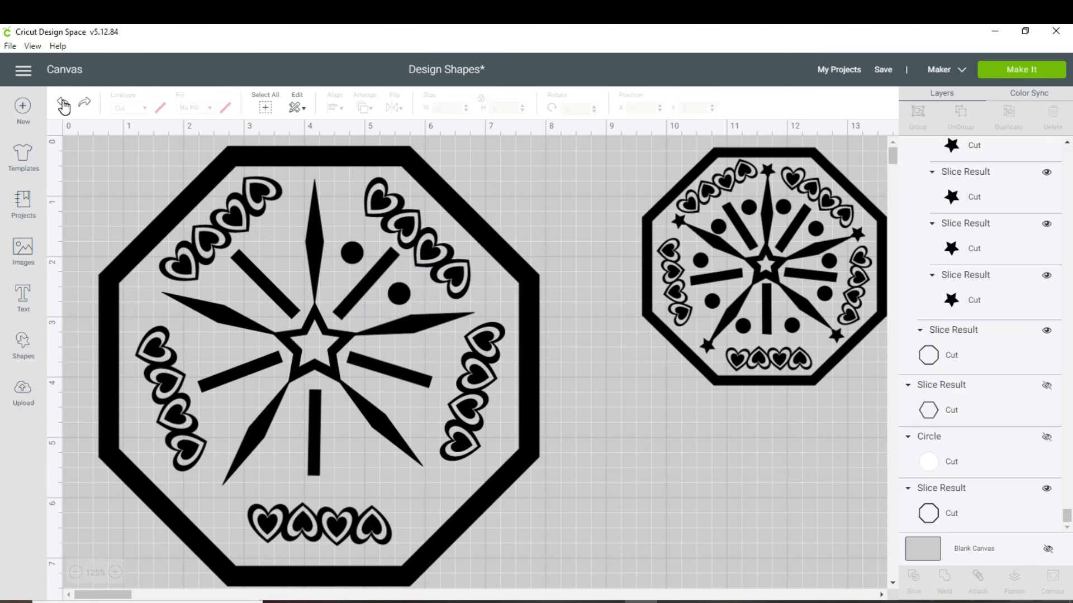
{"action": "right_click", "coordinate": [354, 257]}
{"action": "left_click", "coordinate": [390, 364]}
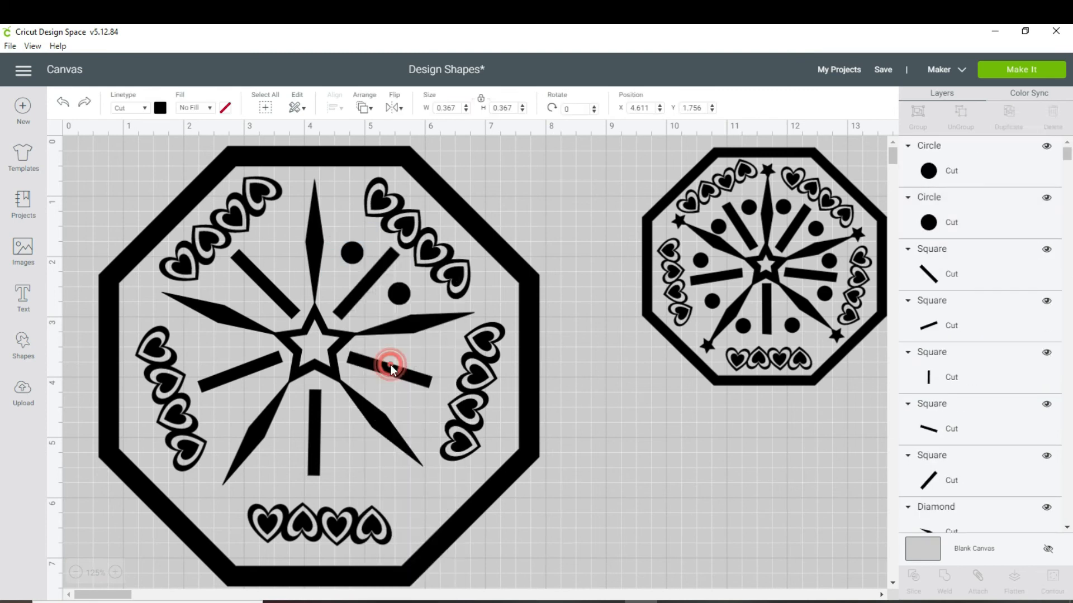
{"action": "left_click_drag", "start_coordinate": [382, 283], "coordinate": [411, 353]}
Step: Add two more circle copies on either side of the lower-right diamond, at about X 5.356, Y 4.222 and X 4.611, Y 4.933
{"action": "right_click", "coordinate": [412, 353]}
{"action": "left_click", "coordinate": [434, 289]}
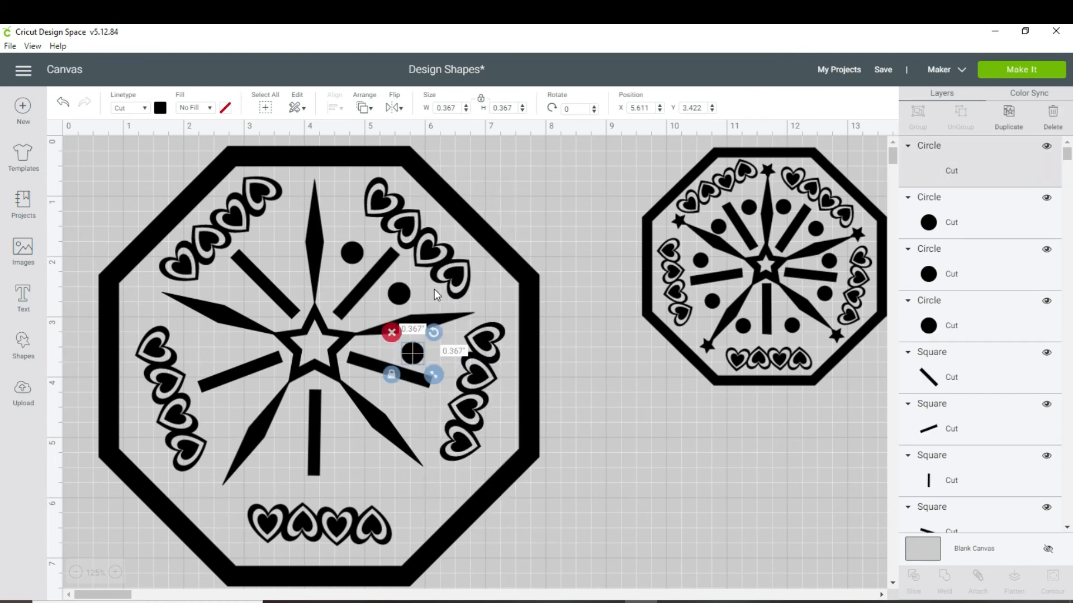
{"action": "left_click_drag", "start_coordinate": [437, 391], "coordinate": [389, 414]}
{"action": "right_click", "coordinate": [344, 444]}
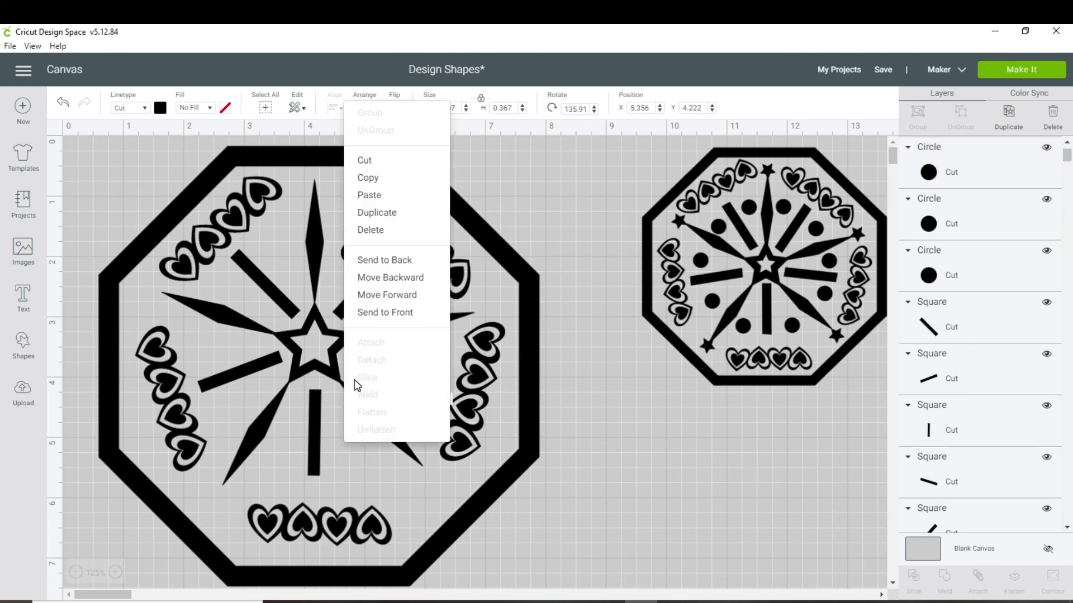
{"action": "left_click", "coordinate": [389, 212]}
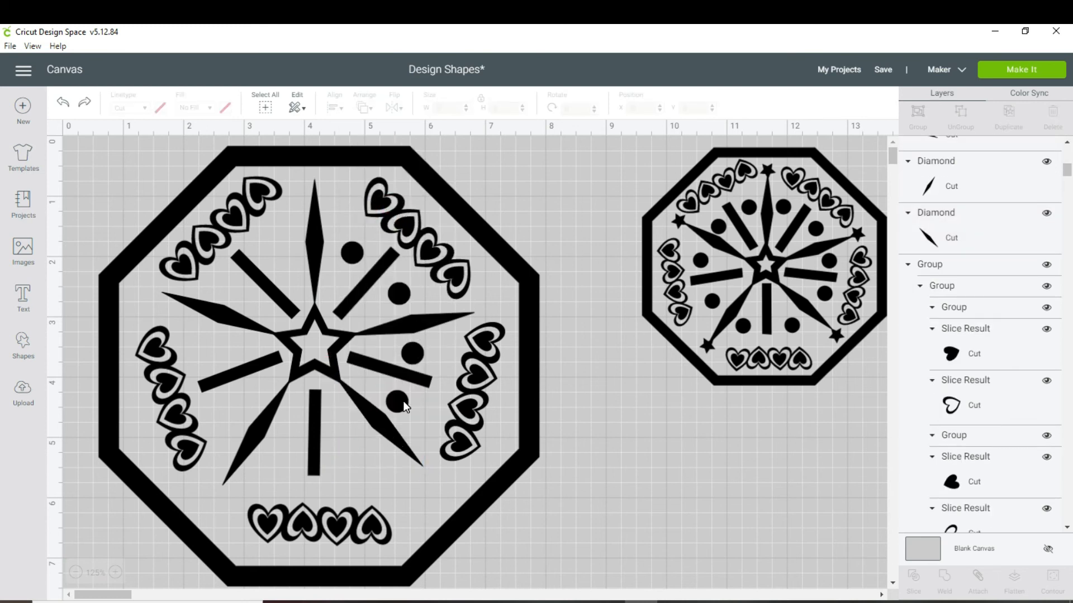
{"action": "left_click", "coordinate": [402, 403]}
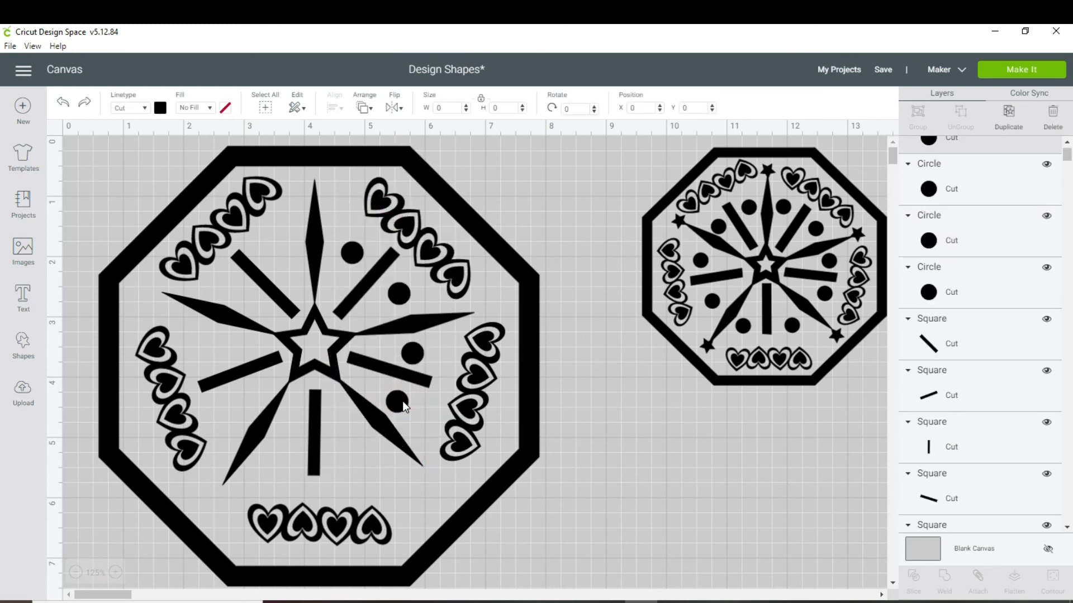
{"action": "right_click", "coordinate": [403, 403]}
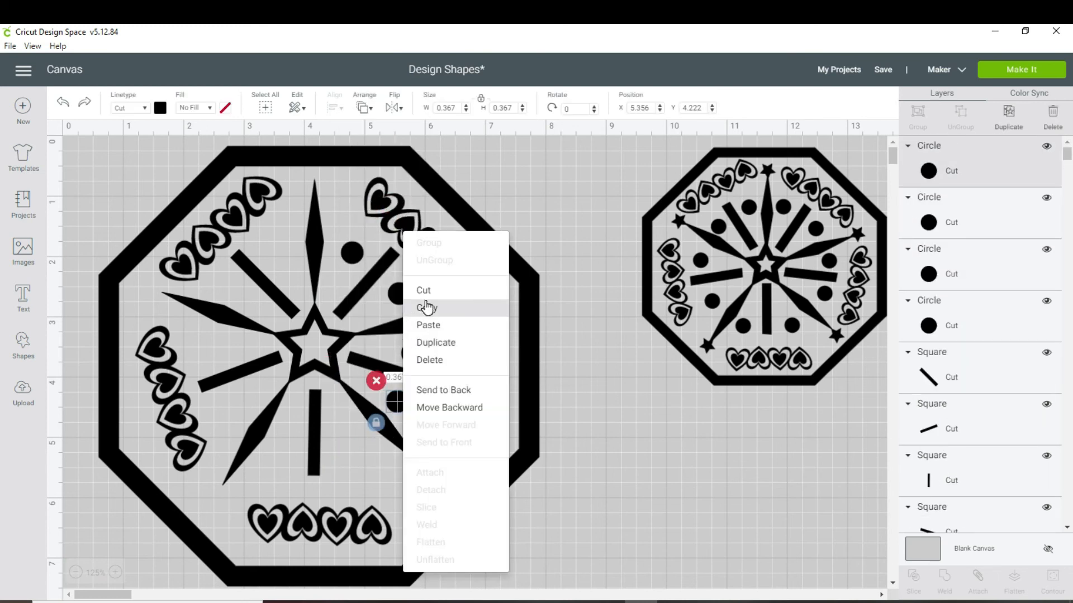
{"action": "left_click", "coordinate": [429, 343]}
{"action": "left_click_drag", "start_coordinate": [425, 433], "coordinate": [337, 450]}
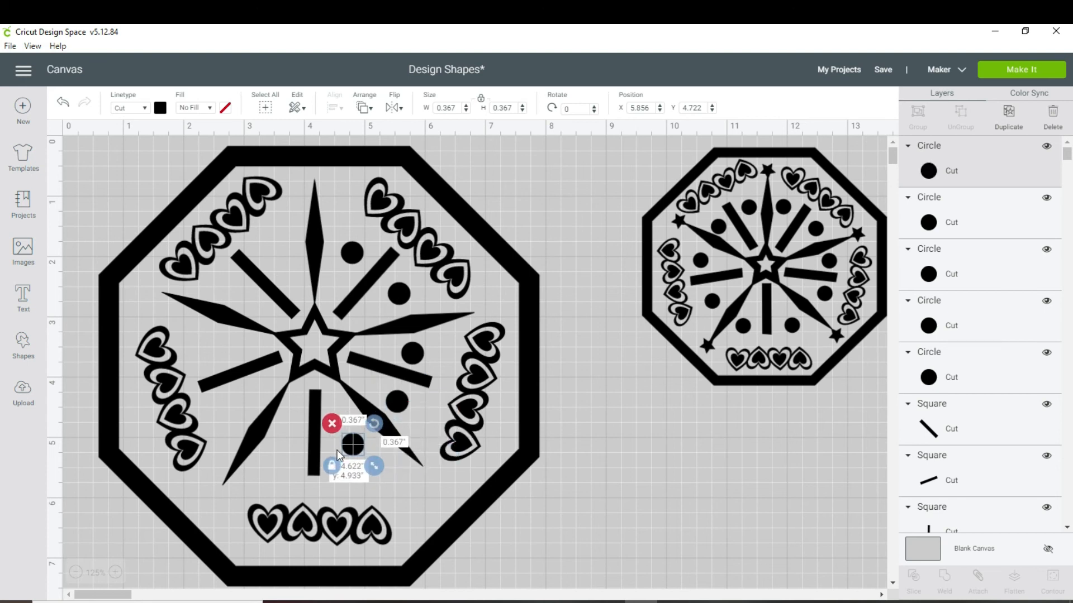
Step: Add two more circle copies on either side of the lower-left diamond, the first at about X 3.5, Y 4.911
{"action": "right_click", "coordinate": [357, 442]}
{"action": "left_click", "coordinate": [394, 215]}
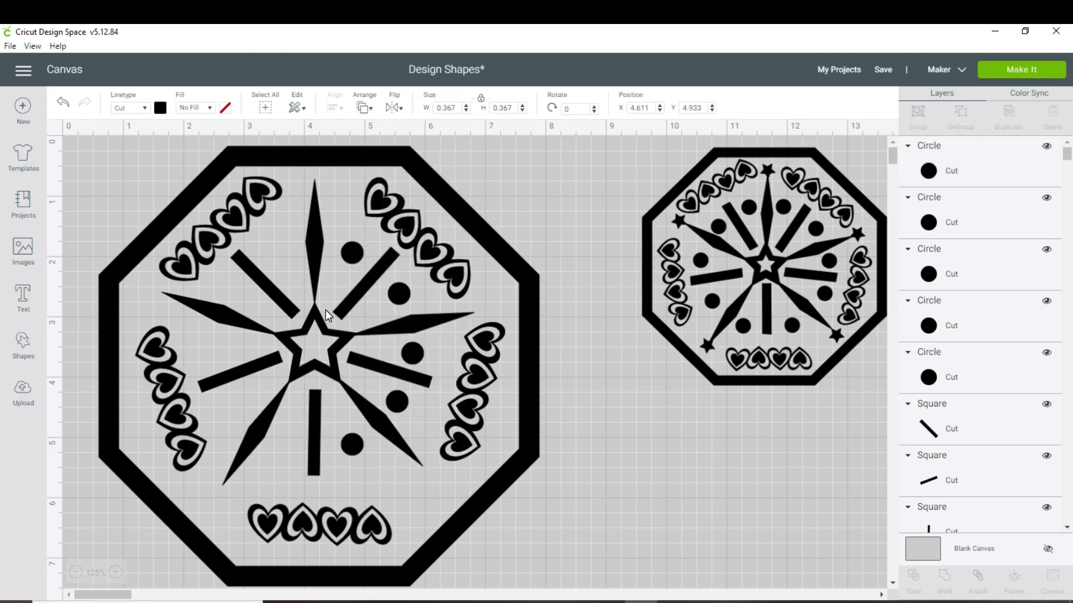
{"action": "left_click_drag", "start_coordinate": [383, 475], "coordinate": [226, 428]}
{"action": "left_click", "coordinate": [284, 444]}
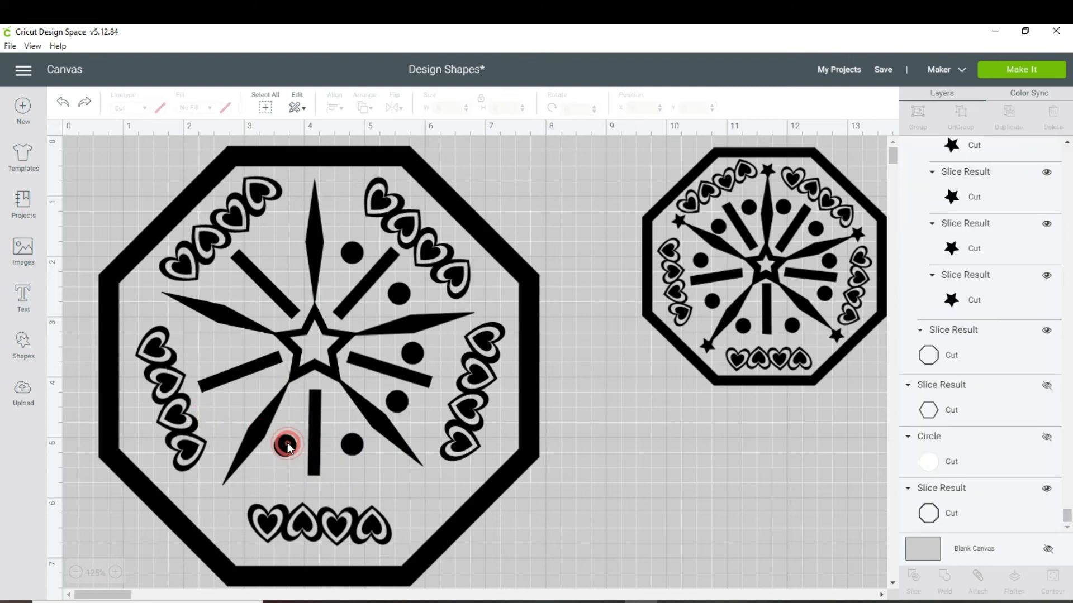
{"action": "right_click", "coordinate": [285, 443]}
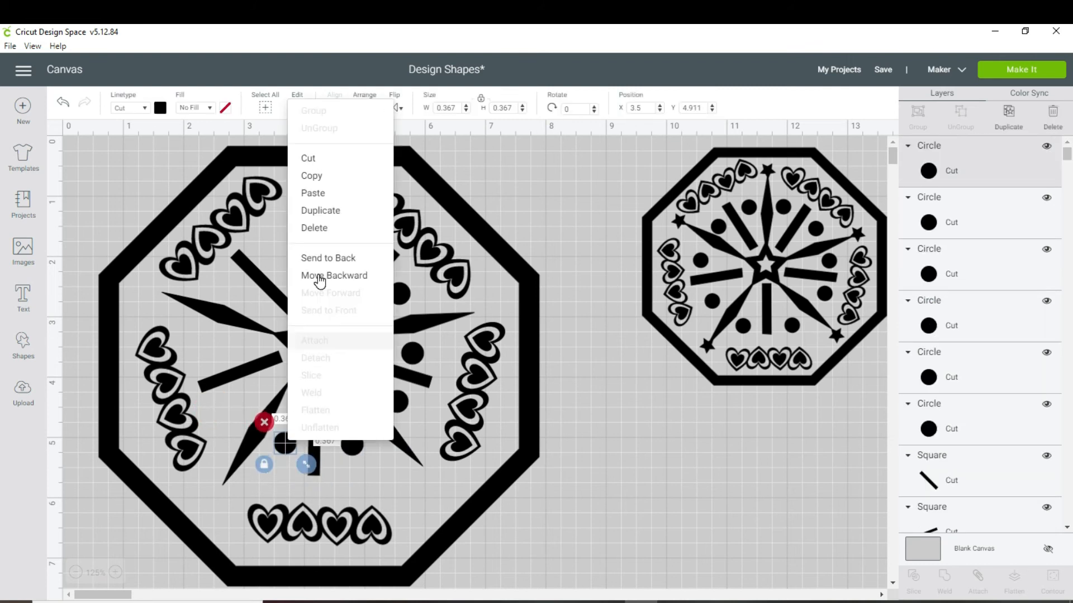
{"action": "left_click", "coordinate": [327, 211]}
{"action": "left_click_drag", "start_coordinate": [287, 458], "coordinate": [197, 323]}
Step: Add two circle copies on either side of the left diamond, at about X 2.267, Y 3.267 and X 2.678, Y 2.378
{"action": "right_click", "coordinate": [237, 414]}
{"action": "left_click", "coordinate": [252, 334]}
{"action": "right_click", "coordinate": [212, 345]}
{"action": "left_click", "coordinate": [247, 286]}
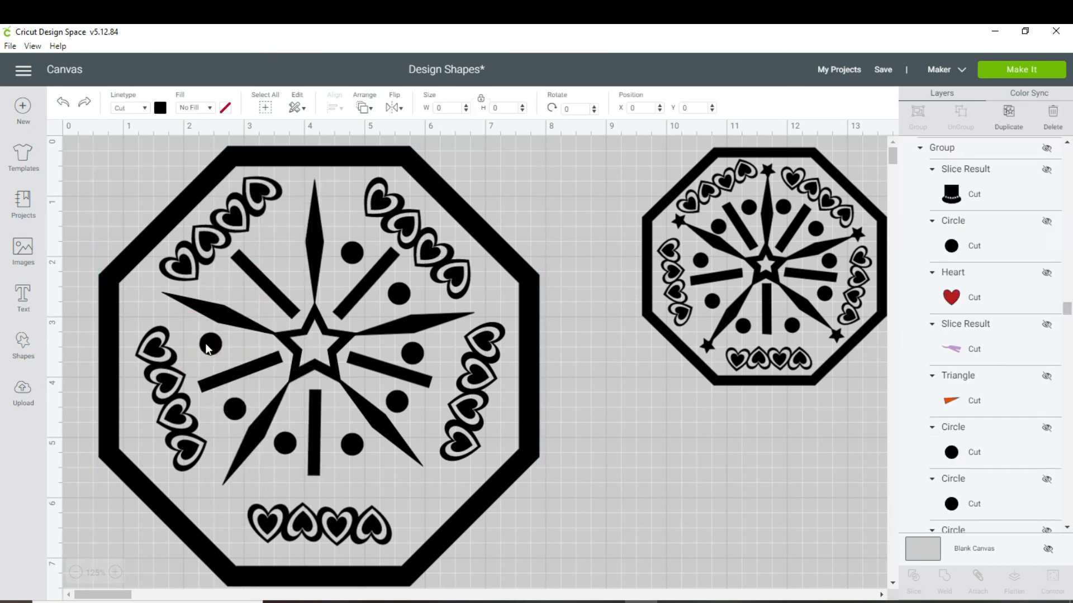
{"action": "left_click", "coordinate": [208, 342]}
{"action": "right_click", "coordinate": [208, 342]}
{"action": "left_click", "coordinate": [239, 286]}
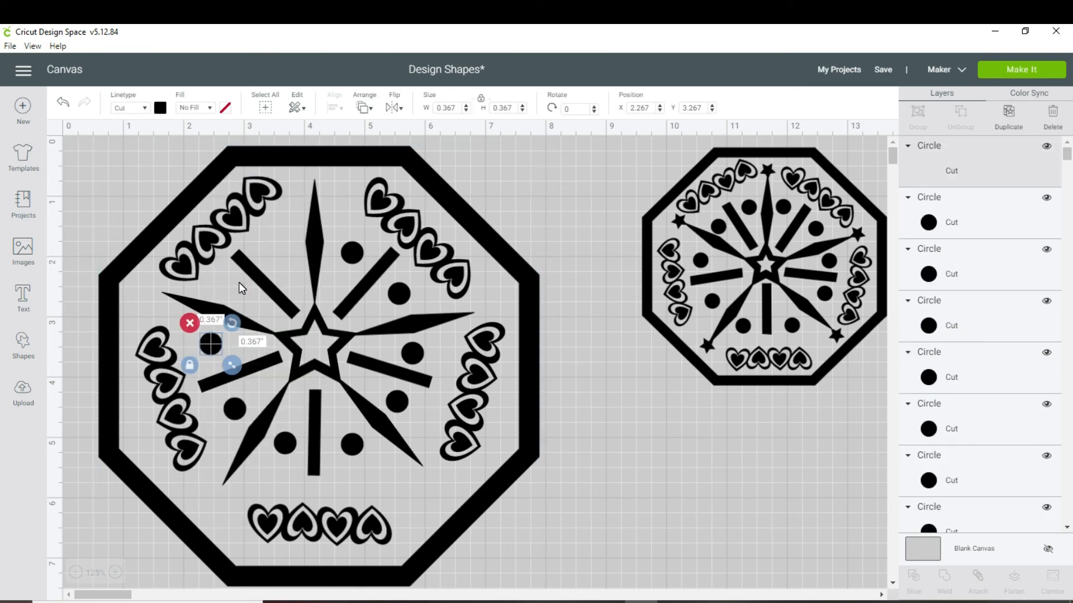
{"action": "left_click_drag", "start_coordinate": [237, 375], "coordinate": [235, 252]}
Step: Duplicate the circle once more and place the copy between the upper-left bar and the top diamond
{"action": "right_click", "coordinate": [234, 252]}
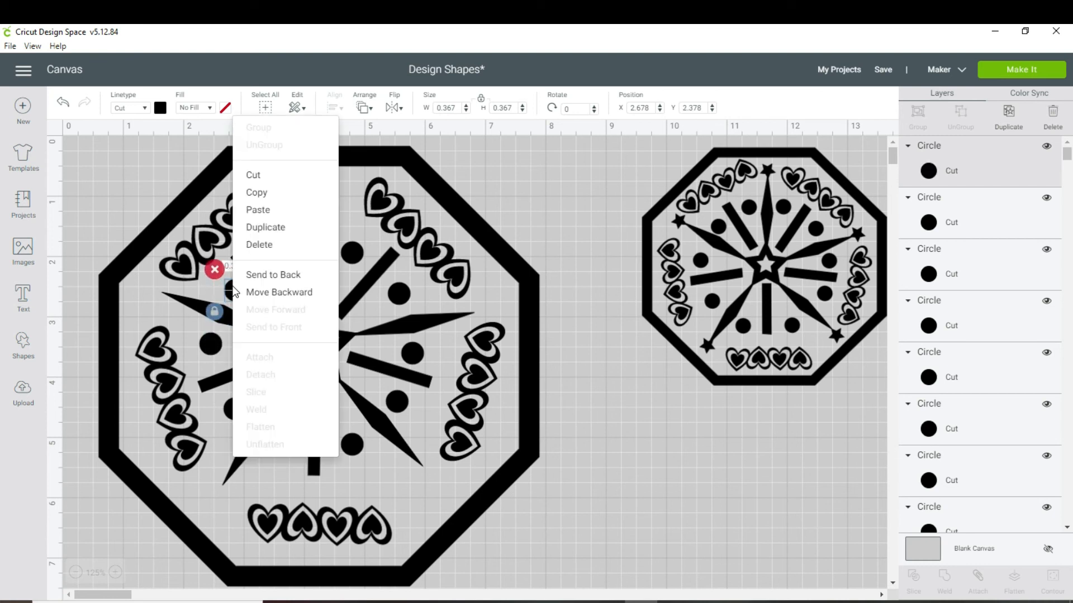
{"action": "left_click", "coordinate": [266, 230]}
{"action": "left_click_drag", "start_coordinate": [245, 306], "coordinate": [291, 209]}
{"action": "left_click", "coordinate": [547, 206]}
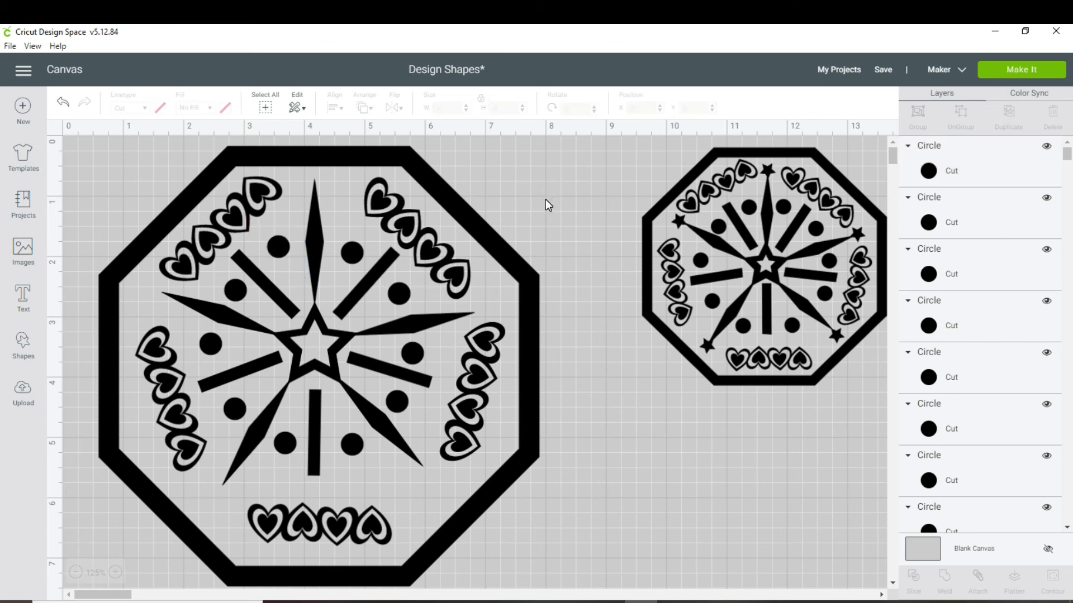
Step: Move the bottom heart row up to about X 3.02, Y 5.914 and slightly adjust its angle and the right heart row
{"action": "left_click_drag", "start_coordinate": [296, 526], "coordinate": [285, 517]}
{"action": "left_click_drag", "start_coordinate": [392, 485], "coordinate": [391, 481]}
{"action": "left_click_drag", "start_coordinate": [344, 521], "coordinate": [354, 520]}
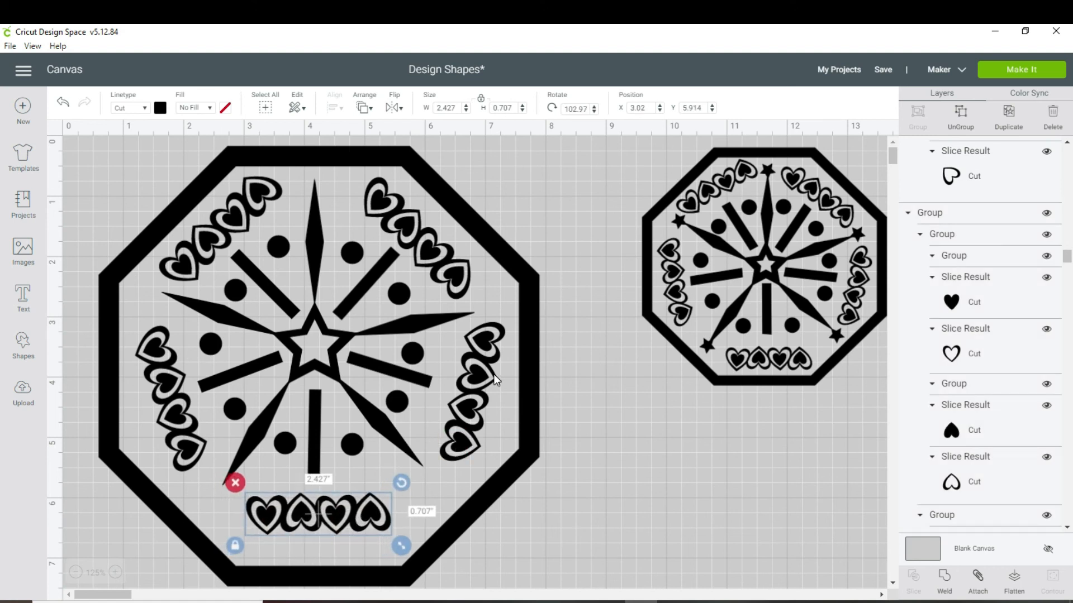
{"action": "left_click", "coordinate": [602, 370]}
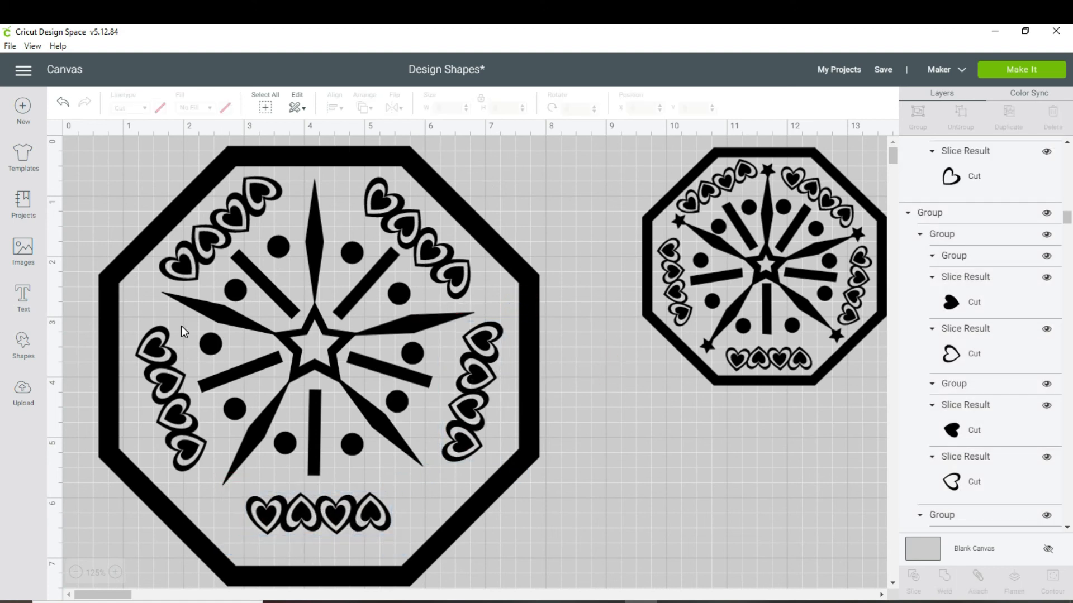
Step: Add a black star about 0.436" by 0.425", rotated to about 319.81°, at the tip of the lower-right diamond
{"action": "left_click", "coordinate": [28, 360]}
{"action": "left_click", "coordinate": [77, 394]}
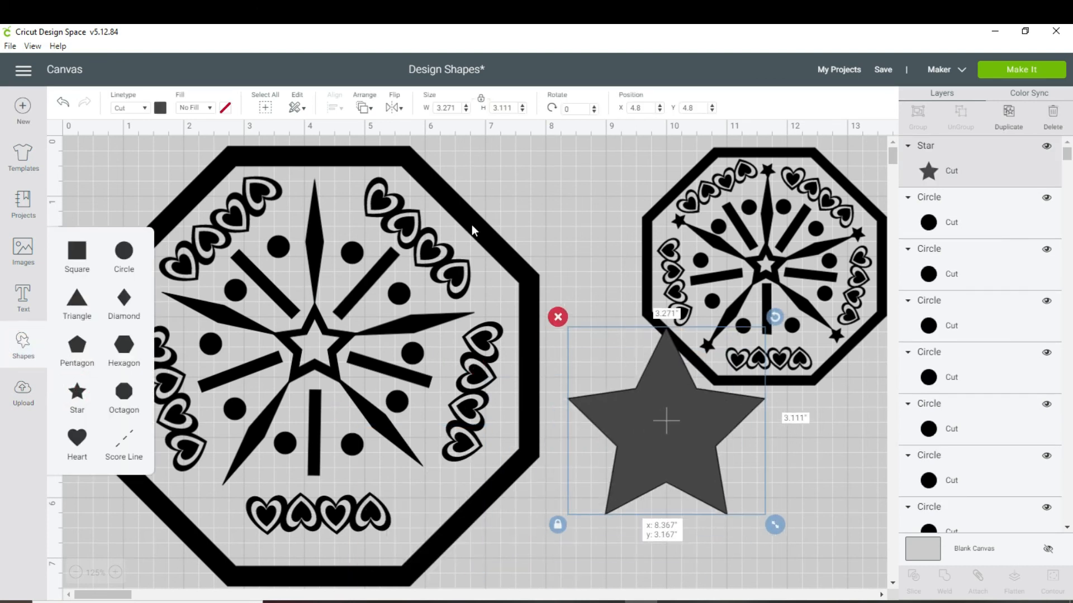
{"action": "left_click", "coordinate": [160, 107]}
{"action": "left_click", "coordinate": [173, 158]}
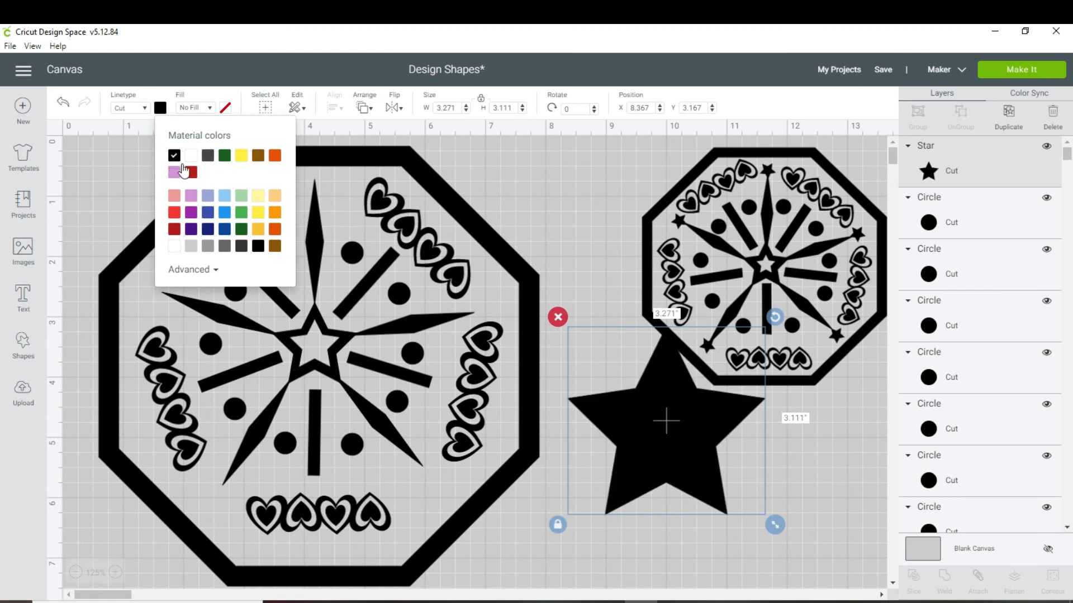
{"action": "left_click_drag", "start_coordinate": [774, 525], "coordinate": [396, 524]}
{"action": "left_click_drag", "start_coordinate": [459, 464], "coordinate": [428, 471]}
{"action": "left_click", "coordinate": [613, 429]}
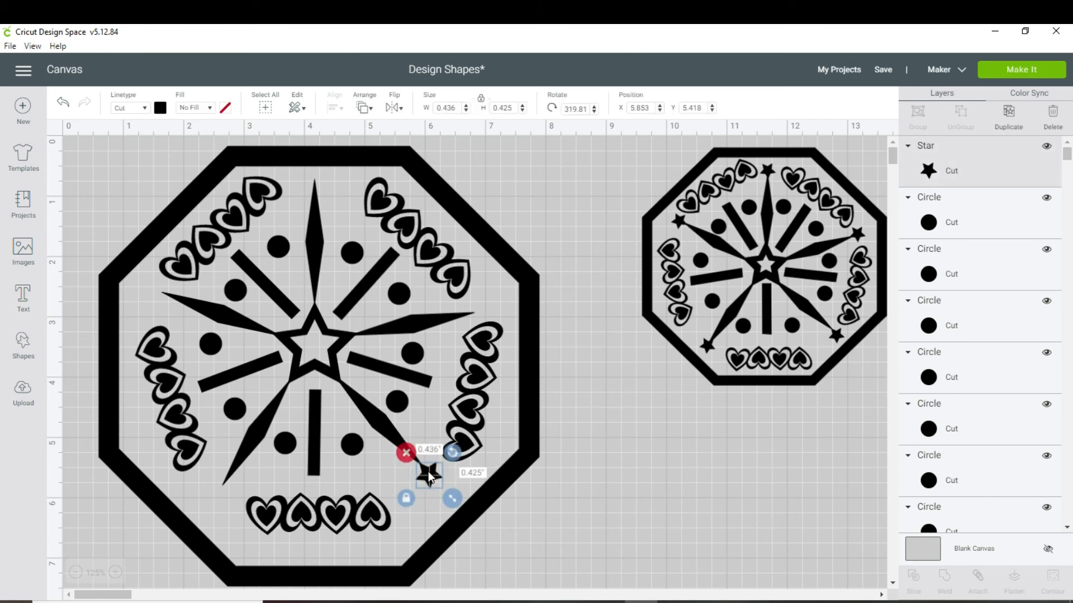
Step: Duplicate the black star and place the copy at the tip of the lower-left diamond, at about X 2.337, Y 5.728
{"action": "left_click", "coordinate": [115, 572]}
{"action": "left_click", "coordinate": [115, 572]}
{"action": "scroll", "coordinate": [567, 388], "scroll_direction": "down", "scroll_amount": 5}
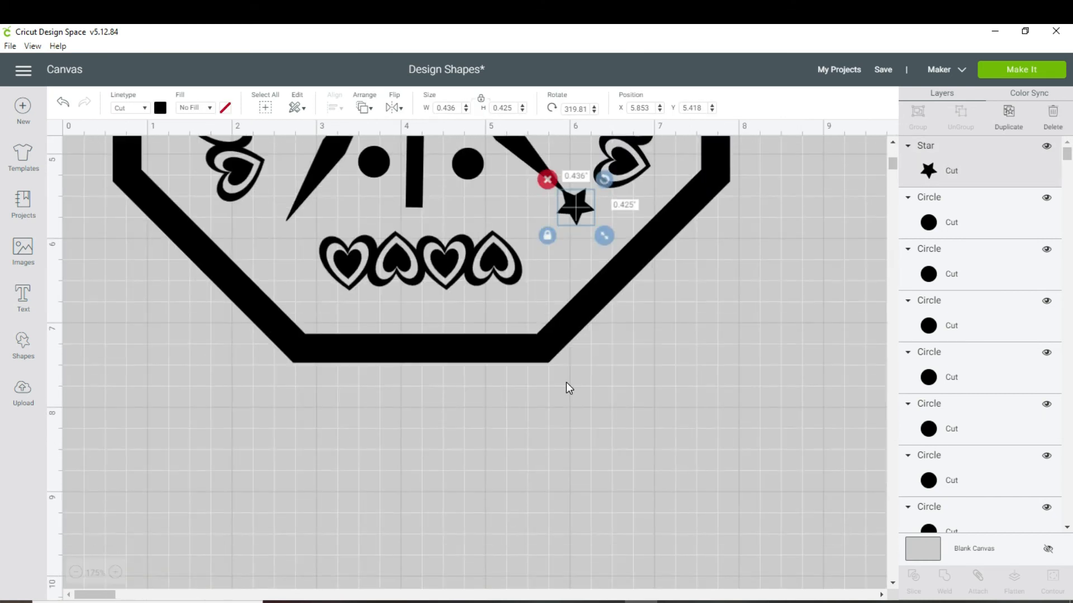
{"action": "left_click", "coordinate": [709, 334]}
{"action": "right_click", "coordinate": [577, 219]}
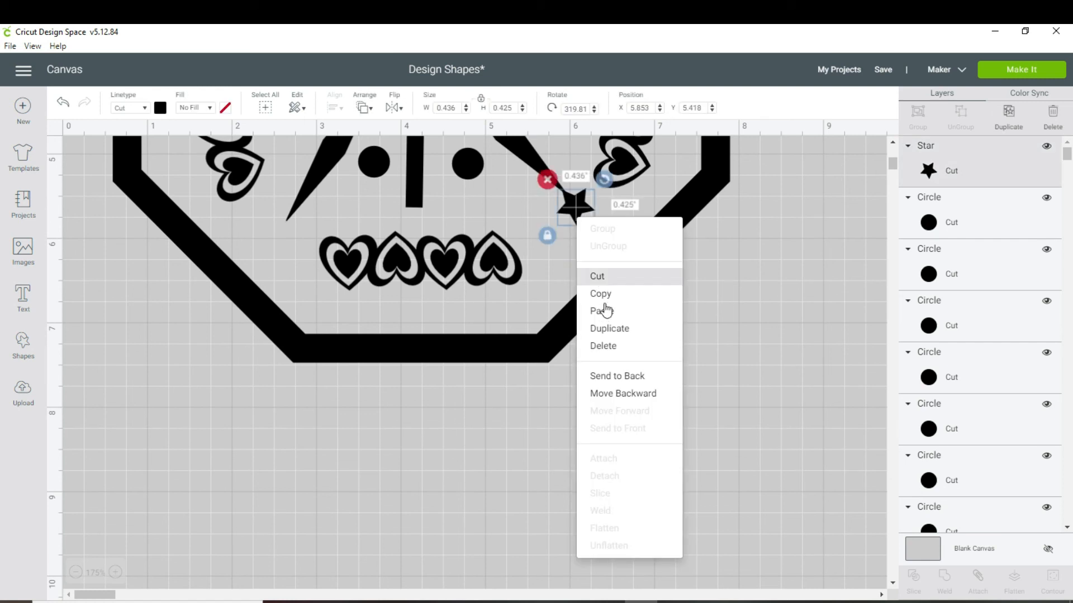
{"action": "left_click", "coordinate": [603, 328]}
{"action": "left_click_drag", "start_coordinate": [575, 208], "coordinate": [272, 229]}
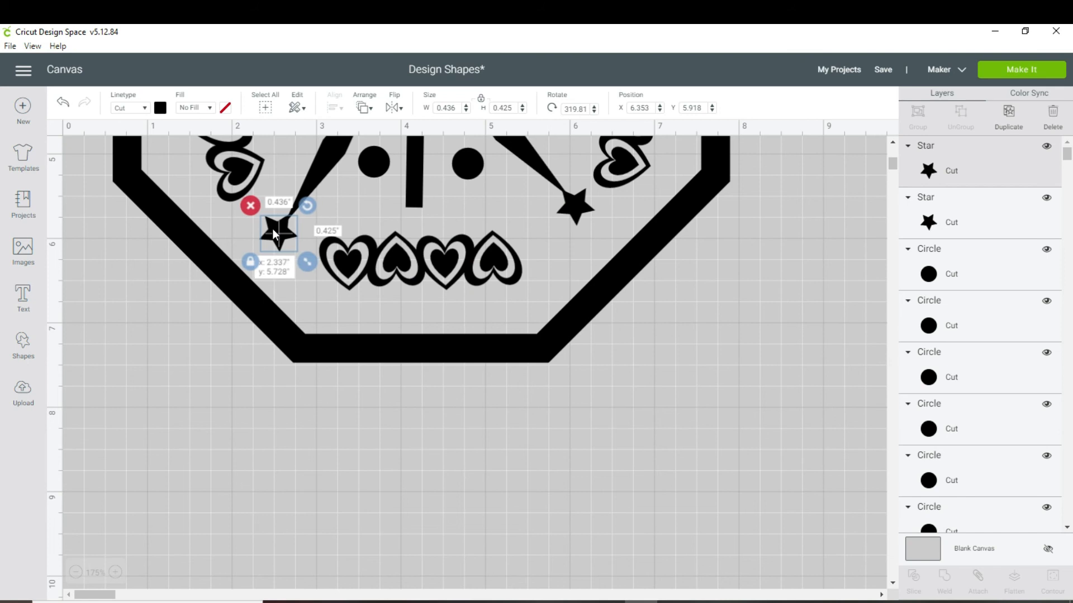
{"action": "left_click", "coordinate": [240, 315]}
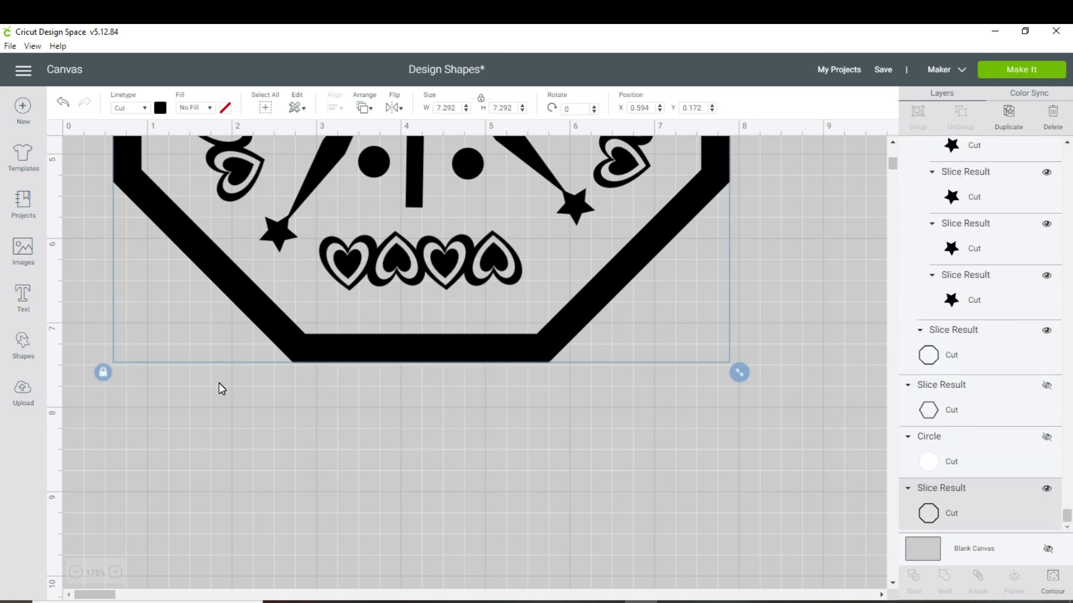
Step: Duplicate the lower-right star and place the copy at the right diamond's tip, at about X 6.748, Y 2.675, rotated to about 322.95°
{"action": "left_click", "coordinate": [76, 572]}
{"action": "left_click", "coordinate": [892, 582]}
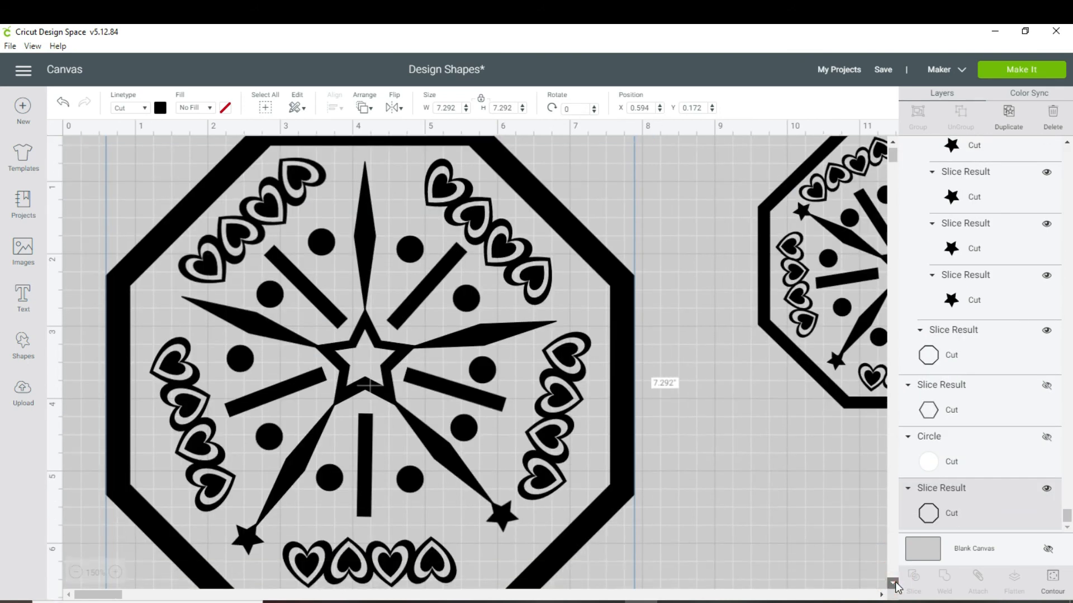
{"action": "right_click", "coordinate": [501, 491]}
{"action": "left_click", "coordinate": [501, 492]}
{"action": "right_click", "coordinate": [501, 492]}
{"action": "left_click", "coordinate": [522, 256]}
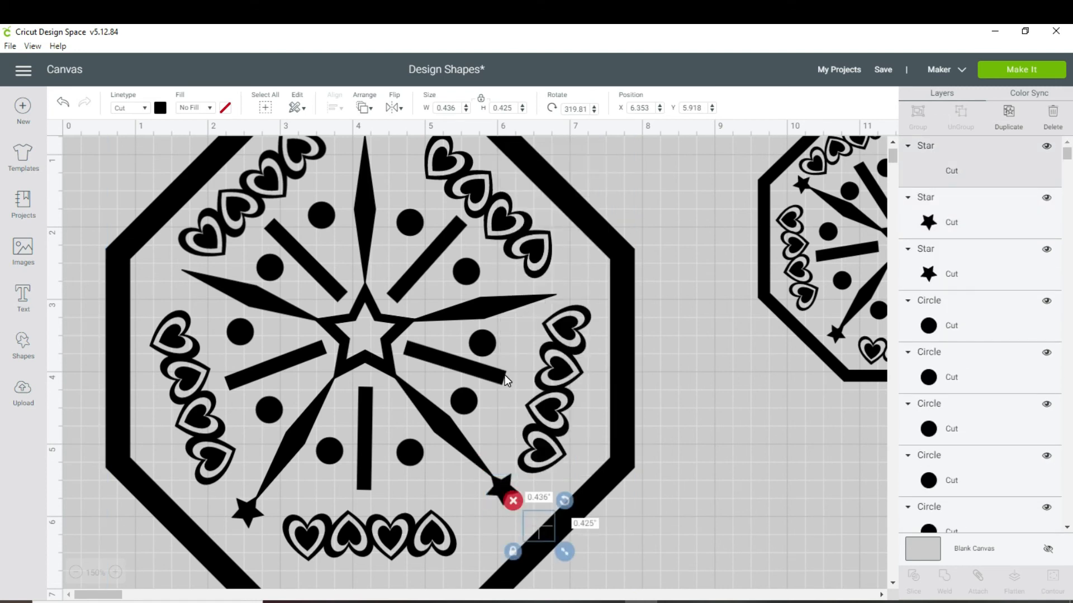
{"action": "left_click_drag", "start_coordinate": [537, 525], "coordinate": [640, 314]}
{"action": "left_click", "coordinate": [563, 363]}
{"action": "left_click", "coordinate": [703, 319]}
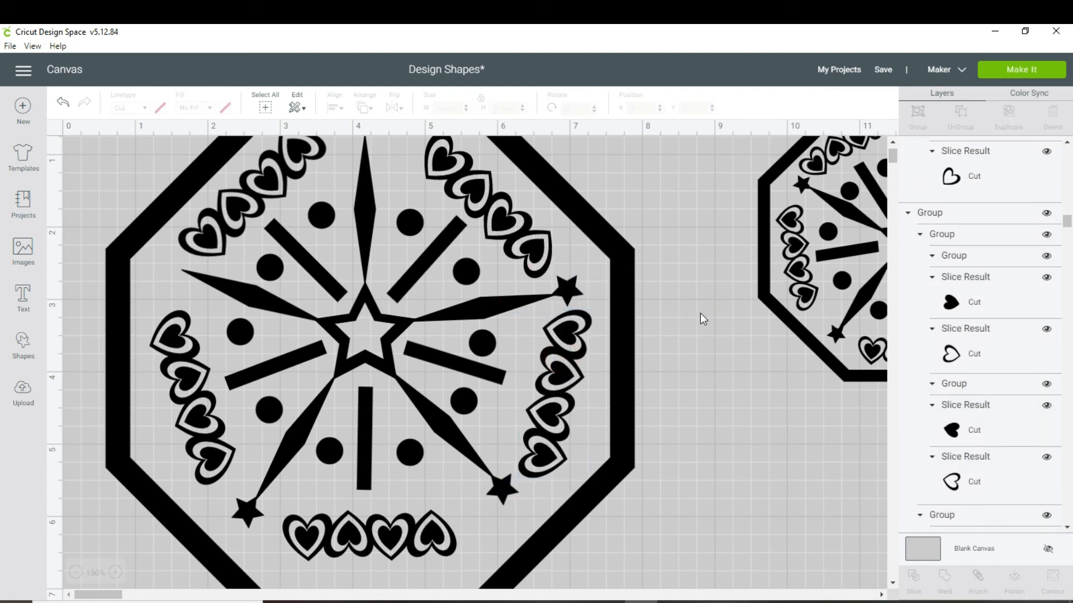
Step: Rotate the right diamond's star to about 48.94° and nudge it to about X 6.731, Y 2.708
{"action": "left_click", "coordinate": [565, 291]}
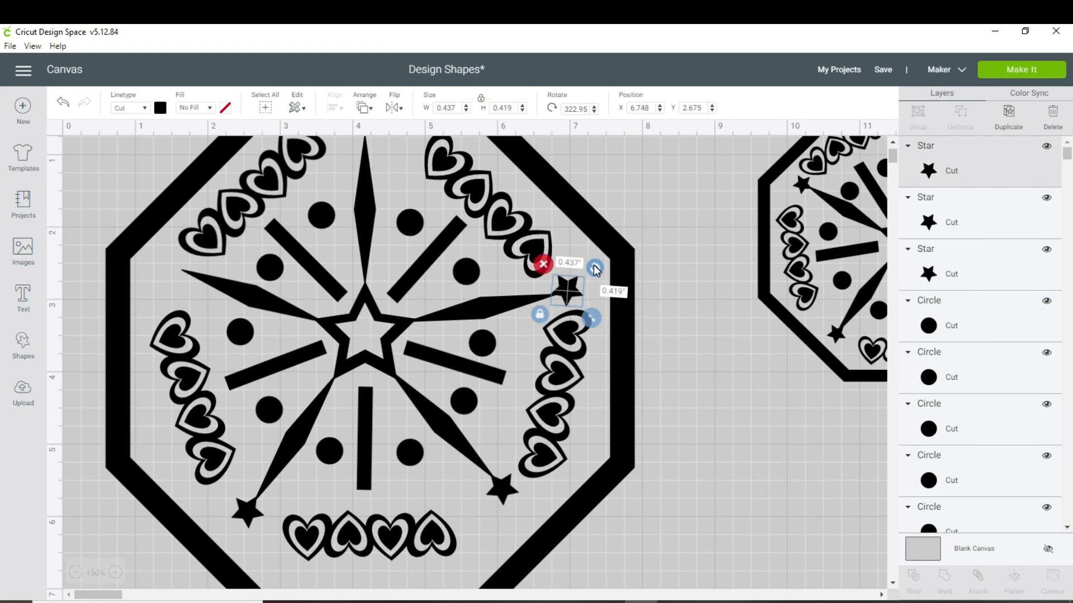
{"action": "left_click_drag", "start_coordinate": [570, 291], "coordinate": [574, 295]}
{"action": "left_click", "coordinate": [688, 296]}
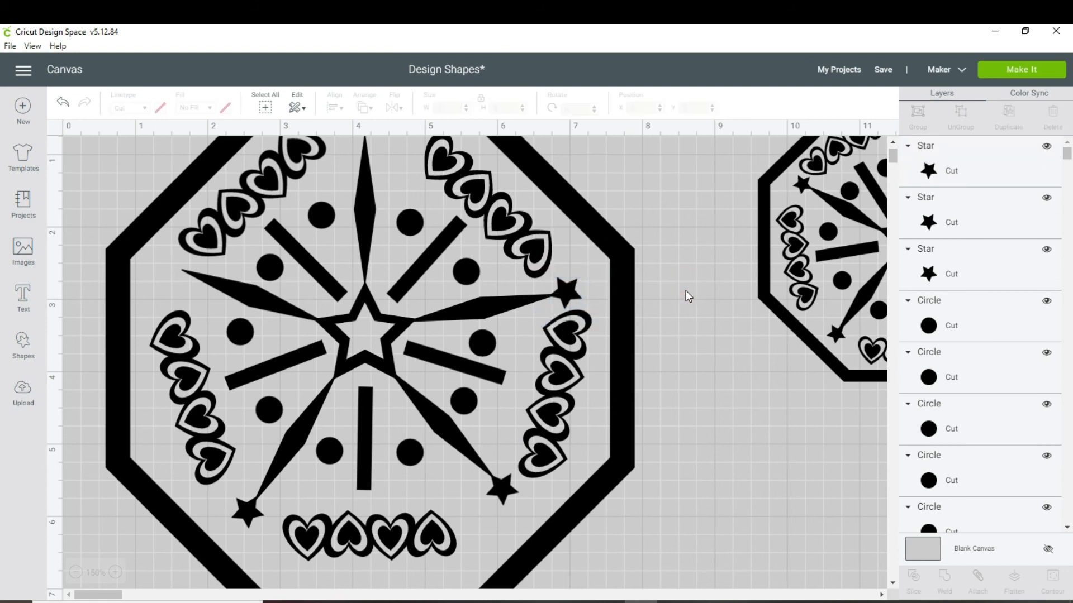
Step: Duplicate the right star and place the copy at the top diamond's tip, at about X 3.957, Y 0.508, rotated to about 39.67°
{"action": "left_click", "coordinate": [564, 294]}
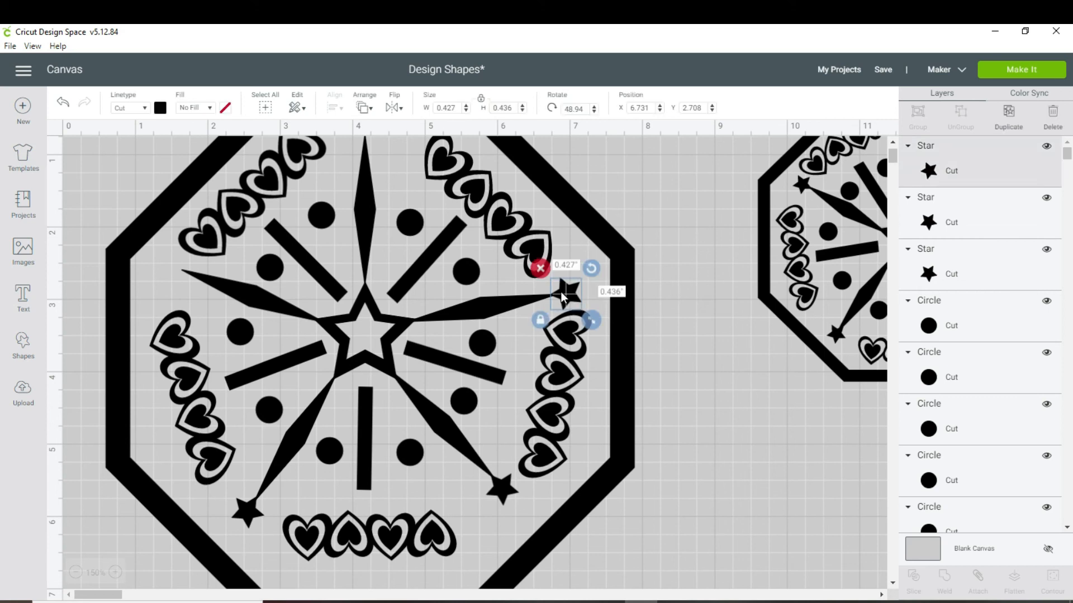
{"action": "right_click", "coordinate": [566, 293]}
{"action": "left_click", "coordinate": [594, 234]}
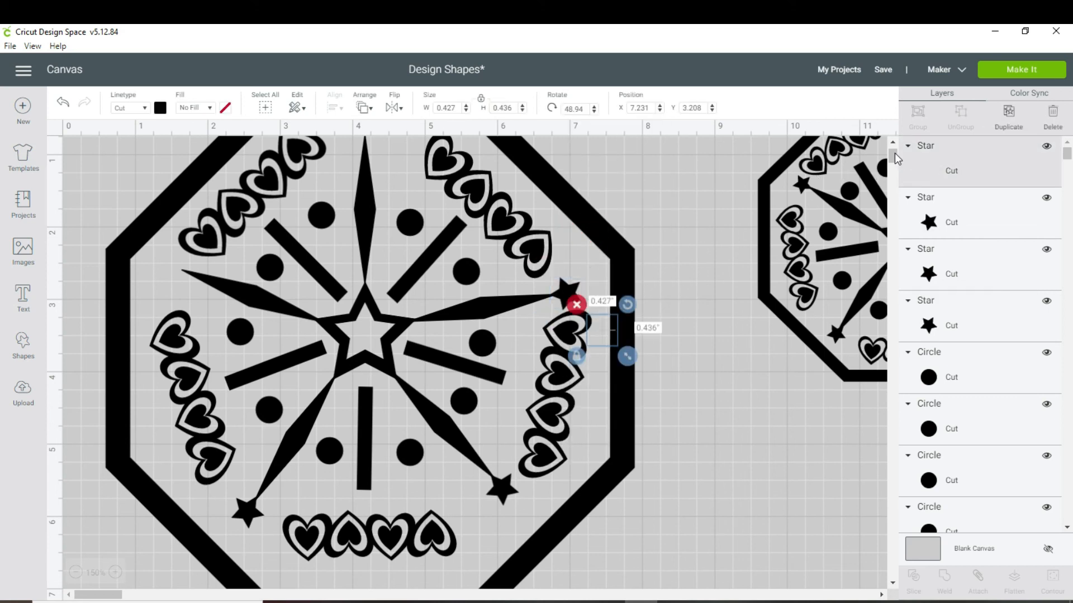
{"action": "left_click", "coordinate": [892, 143]}
{"action": "right_click", "coordinate": [365, 205]}
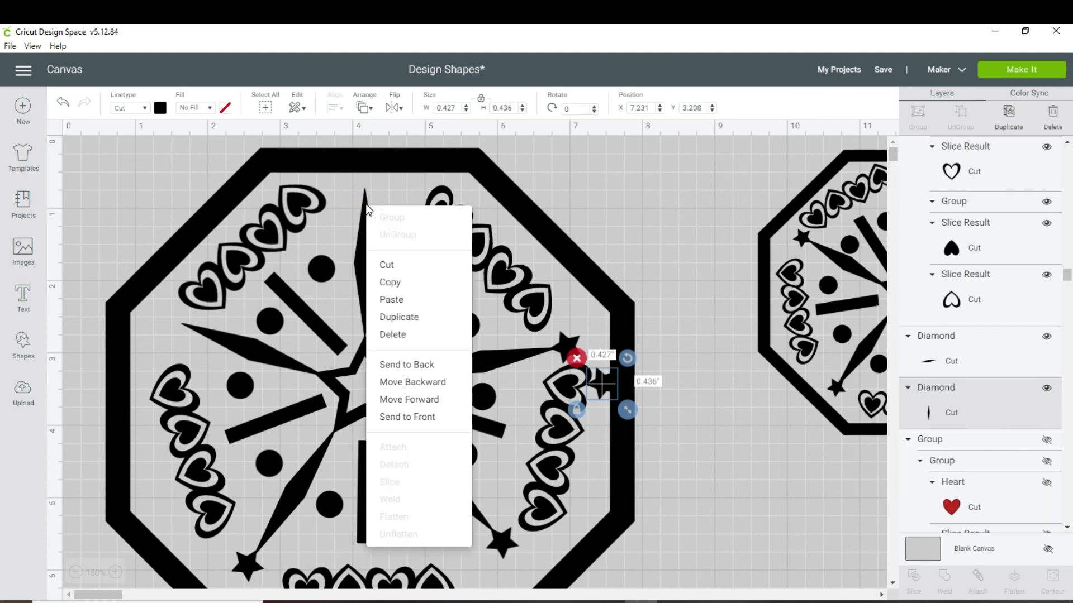
{"action": "left_click", "coordinate": [402, 186]}
{"action": "left_click_drag", "start_coordinate": [598, 379], "coordinate": [383, 234]}
{"action": "left_click_drag", "start_coordinate": [398, 186], "coordinate": [403, 225]}
{"action": "left_click_drag", "start_coordinate": [369, 193], "coordinate": [343, 212]}
{"action": "left_click", "coordinate": [587, 156]}
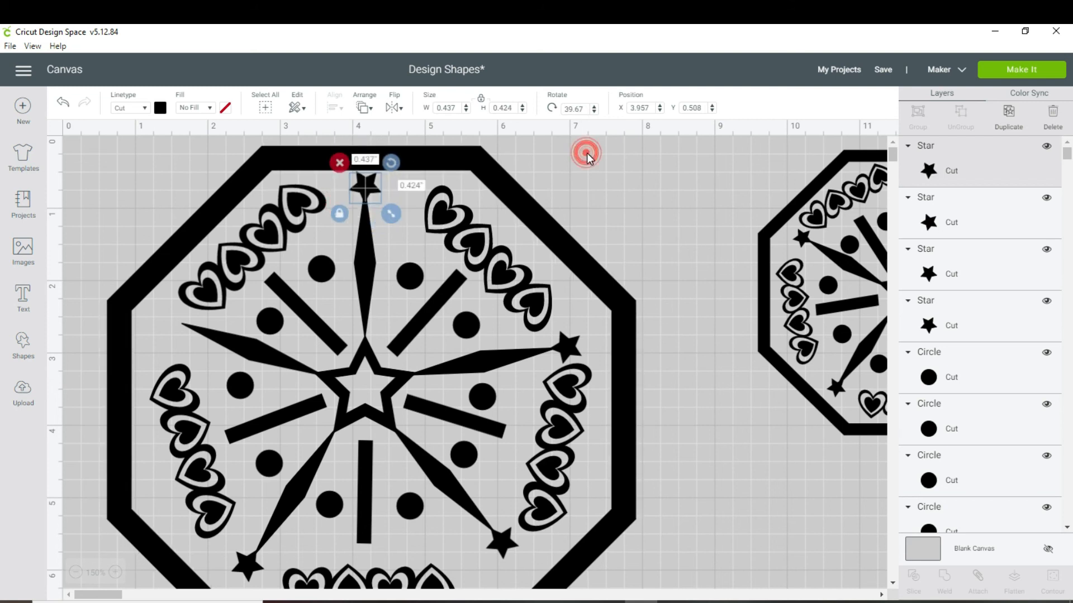
{"action": "left_click", "coordinate": [677, 196]}
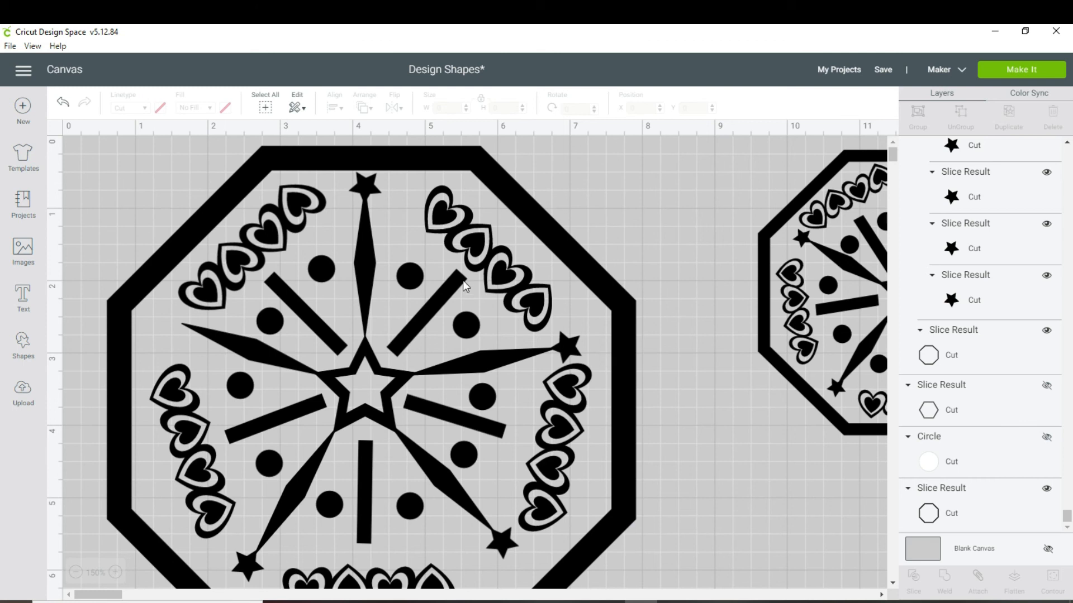
Step: Duplicate the top star, place the copy at the tip of the upper-left diamond and fine-tune its angle and position
{"action": "left_click", "coordinate": [370, 192]}
{"action": "right_click", "coordinate": [369, 189]}
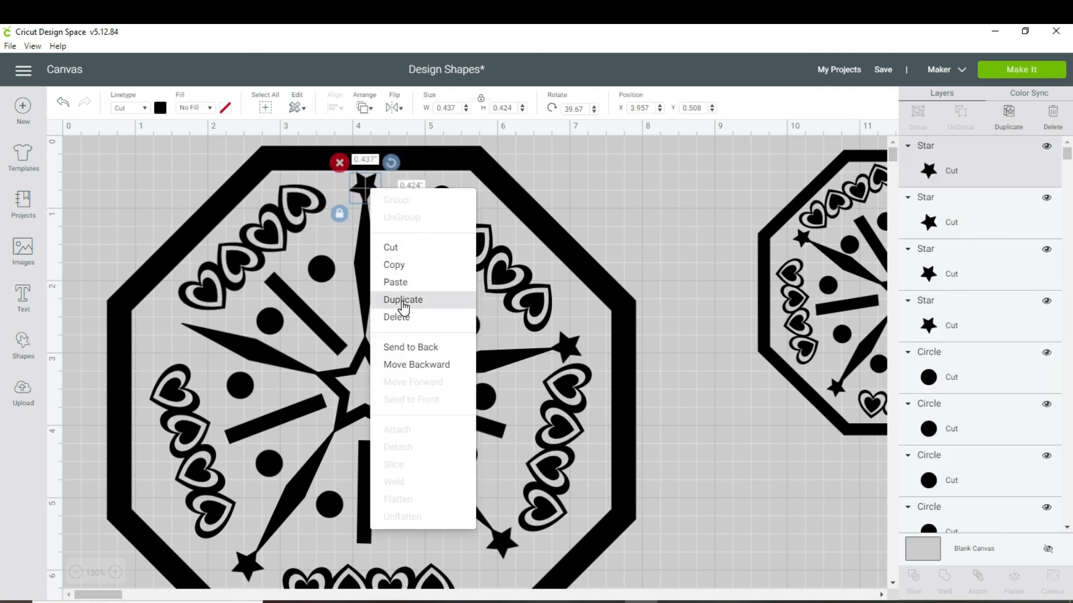
{"action": "left_click", "coordinate": [397, 306]}
{"action": "left_click_drag", "start_coordinate": [365, 188], "coordinate": [106, 360]}
{"action": "left_click_drag", "start_coordinate": [168, 317], "coordinate": [172, 328]}
{"action": "left_click", "coordinate": [662, 240]}
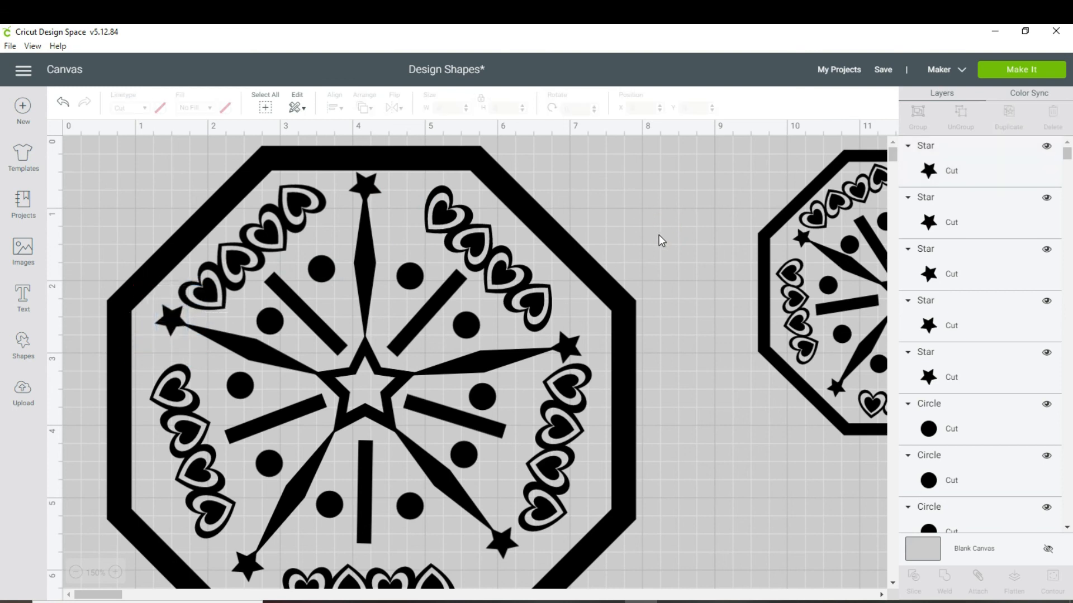
{"action": "left_click", "coordinate": [173, 323]}
{"action": "left_click_drag", "start_coordinate": [196, 291], "coordinate": [192, 289]}
{"action": "left_click_drag", "start_coordinate": [162, 323], "coordinate": [163, 326]}
{"action": "left_click", "coordinate": [694, 411]}
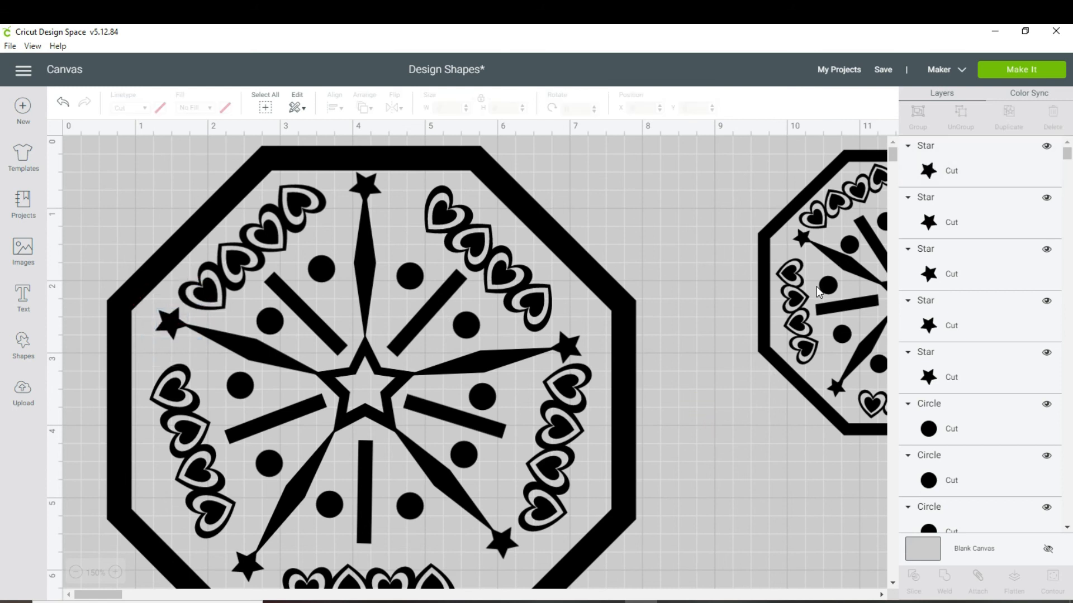
Step: Move the small reference design to X 8.164, Y 0.289 and enlarge it to about 5.319" by 5.169"
{"action": "left_click_drag", "start_coordinate": [894, 156], "coordinate": [896, 162]}
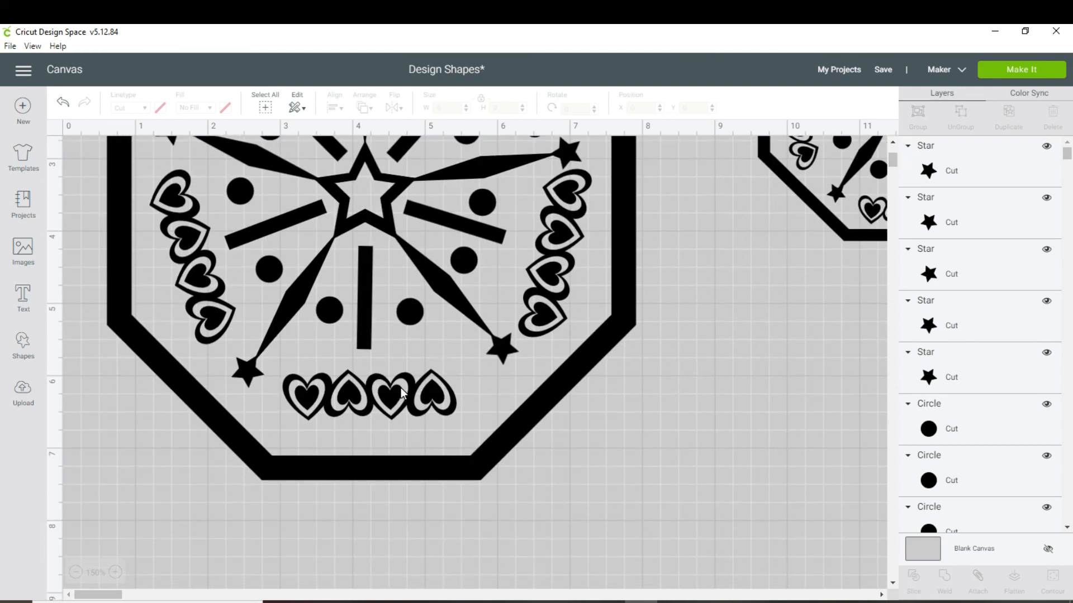
{"action": "left_click", "coordinate": [115, 572]}
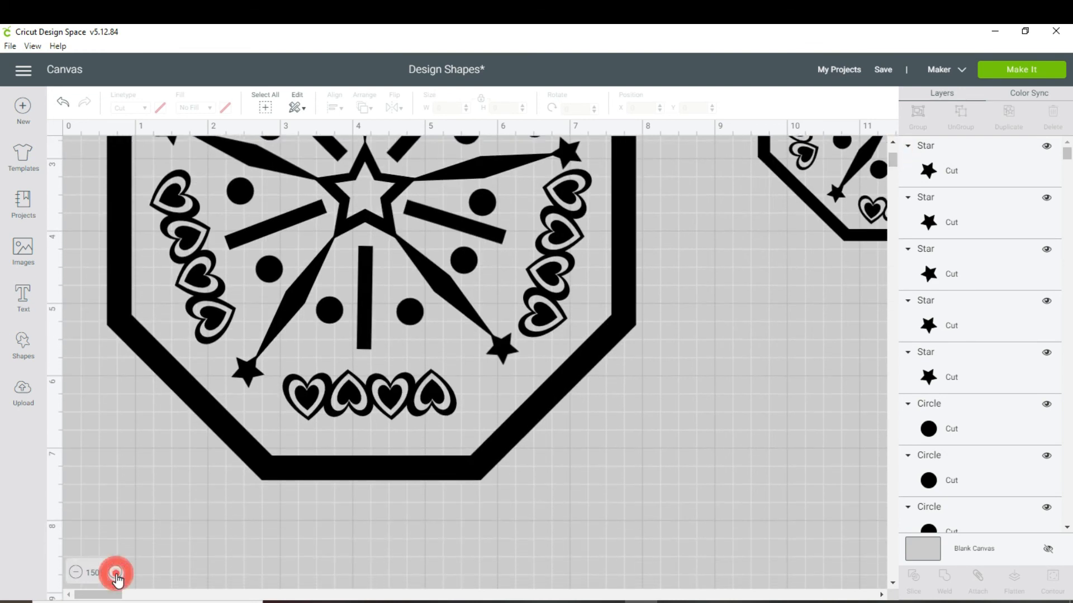
{"action": "left_click_drag", "start_coordinate": [893, 161], "coordinate": [892, 155]}
{"action": "left_click", "coordinate": [73, 575]}
{"action": "left_click", "coordinate": [73, 575]}
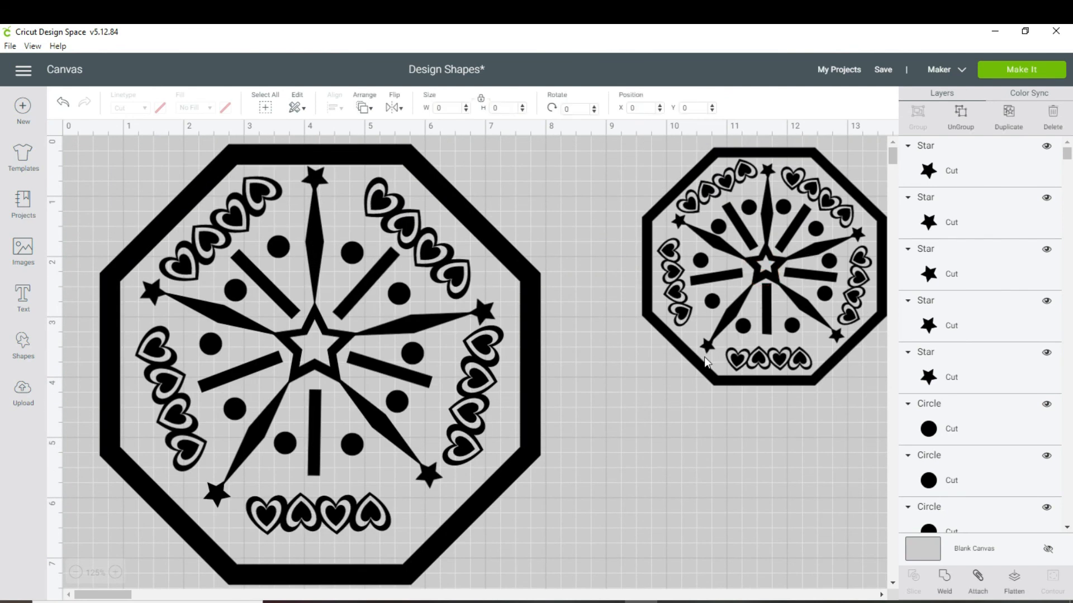
{"action": "left_click_drag", "start_coordinate": [707, 362], "coordinate": [648, 432]}
{"action": "left_click_drag", "start_coordinate": [846, 463], "coordinate": [795, 404]}
{"action": "left_click_drag", "start_coordinate": [793, 405], "coordinate": [763, 338]}
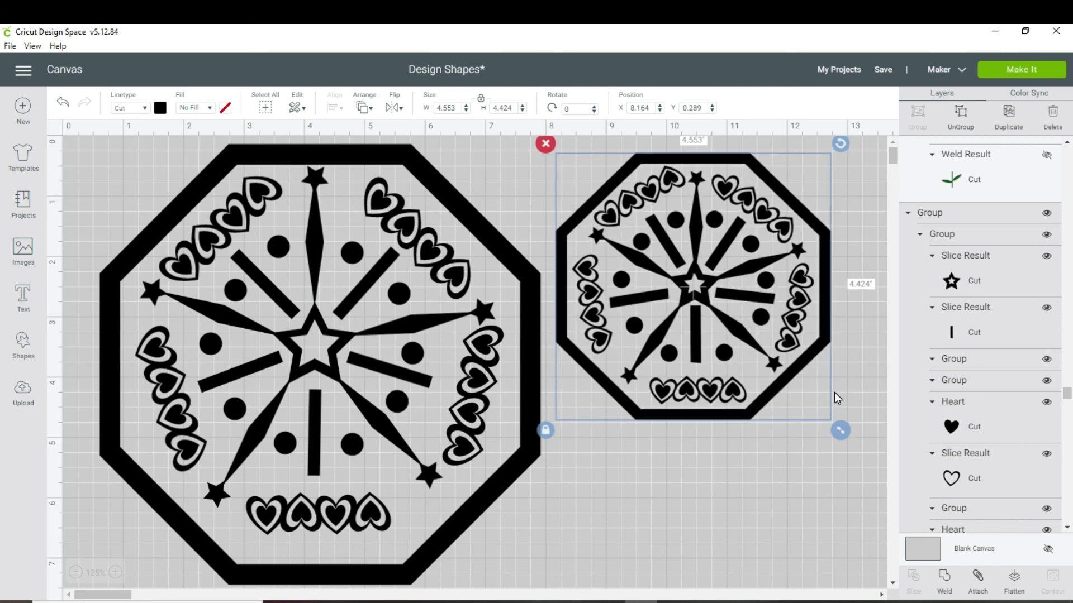
{"action": "left_click_drag", "start_coordinate": [886, 462], "coordinate": [886, 468]}
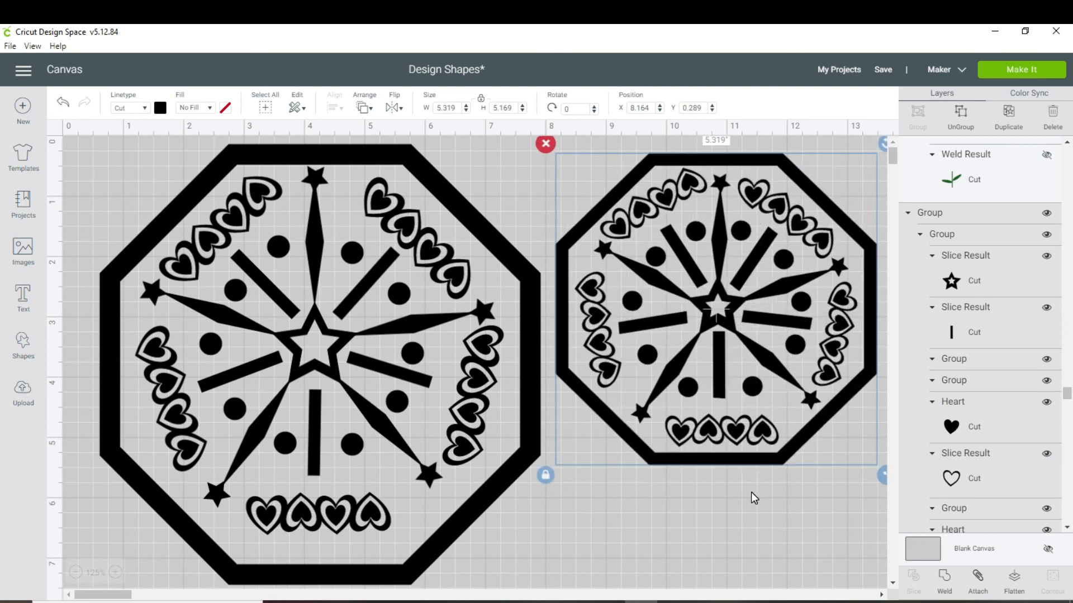
Step: Hide the large octagon frame, group all the shapes inside it and place the group at about X 1.055, Y 0.675
{"action": "left_click", "coordinate": [523, 458]}
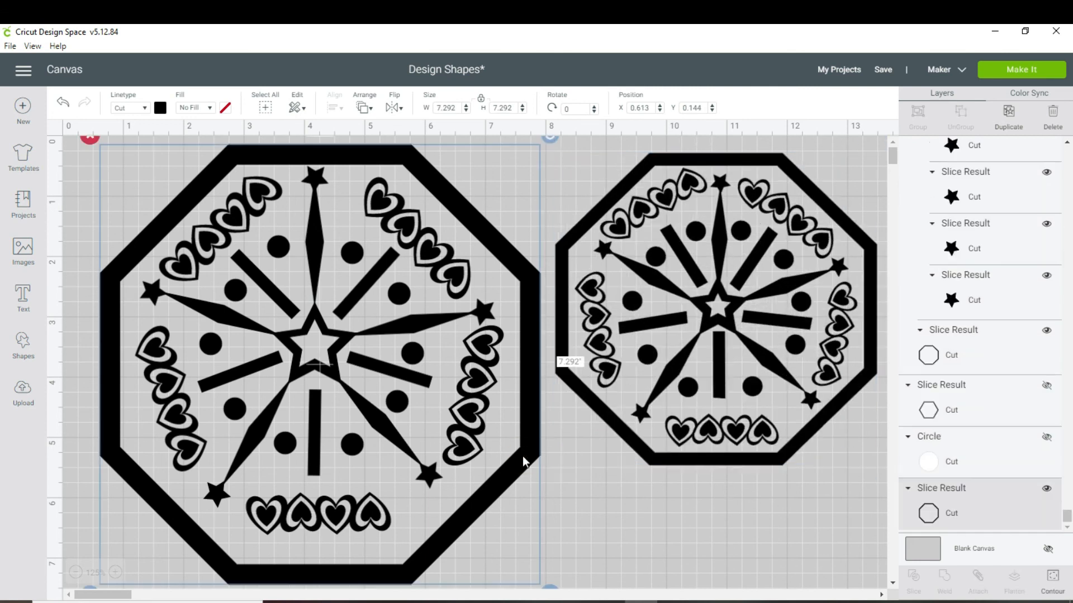
{"action": "left_click", "coordinate": [1046, 490]}
{"action": "left_click_drag", "start_coordinate": [120, 170], "coordinate": [486, 551]}
{"action": "left_click", "coordinate": [918, 120]}
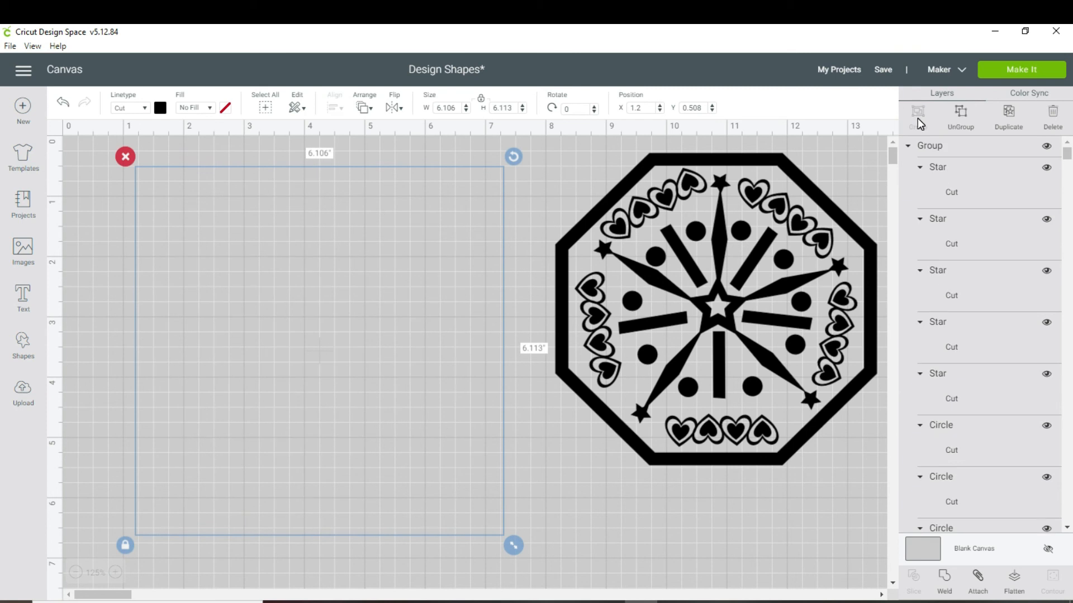
{"action": "mouse_move", "coordinate": [343, 306]}
{"action": "left_mouse_down"}
{"action": "mouse_move", "coordinate": [341, 286]}
{"action": "mouse_move", "coordinate": [334, 316]}
{"action": "left_mouse_up"}
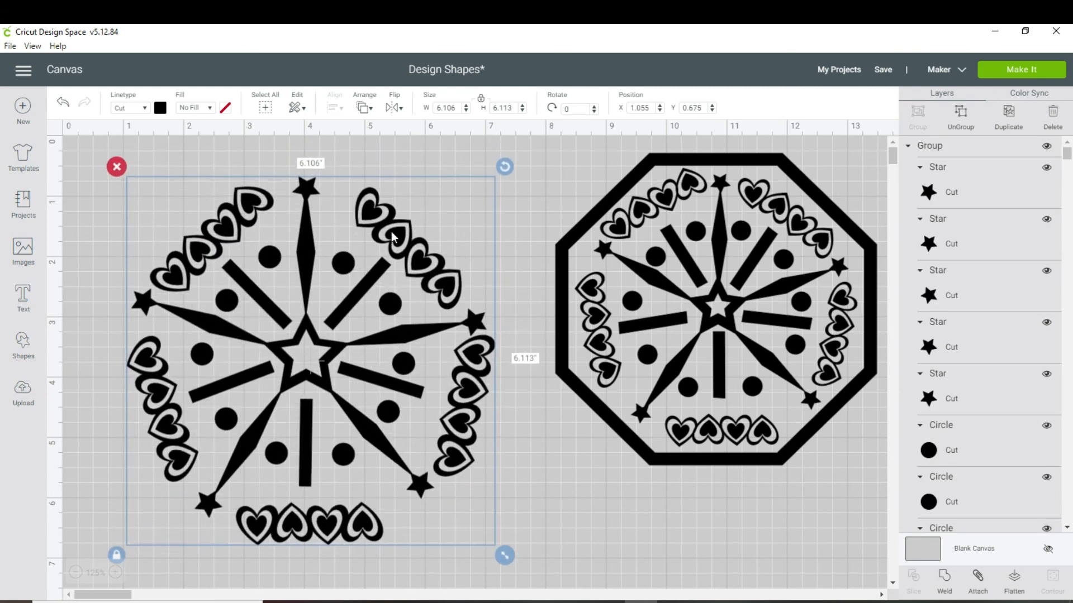
Step: Ungroup the inner shapes and nudge the circles right of the top diamond, above the left bar and right of the bottom bar
{"action": "left_click", "coordinate": [961, 128]}
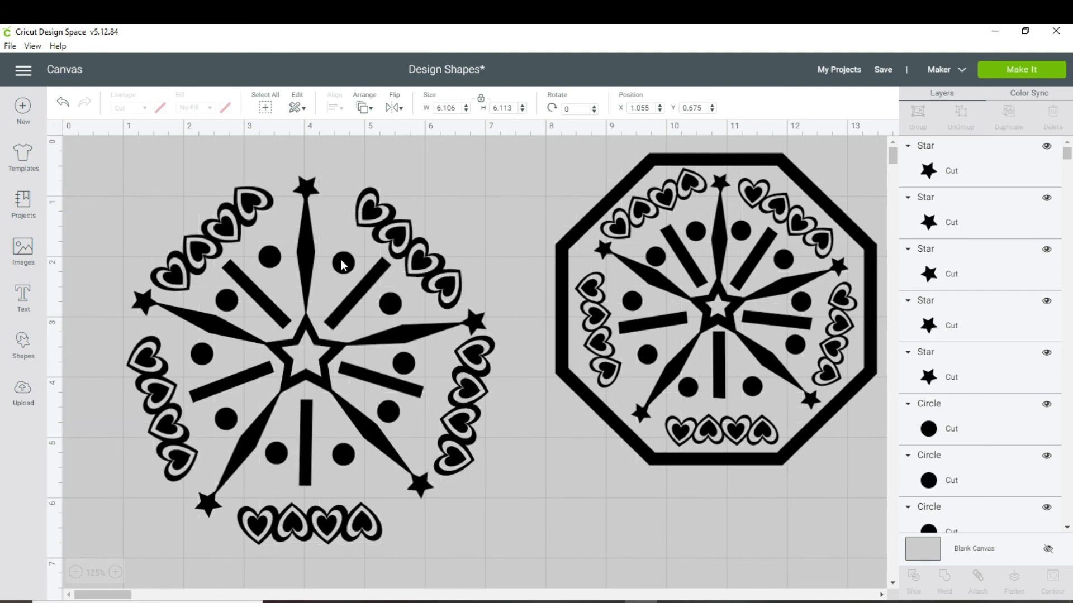
{"action": "left_click_drag", "start_coordinate": [342, 264], "coordinate": [336, 264]}
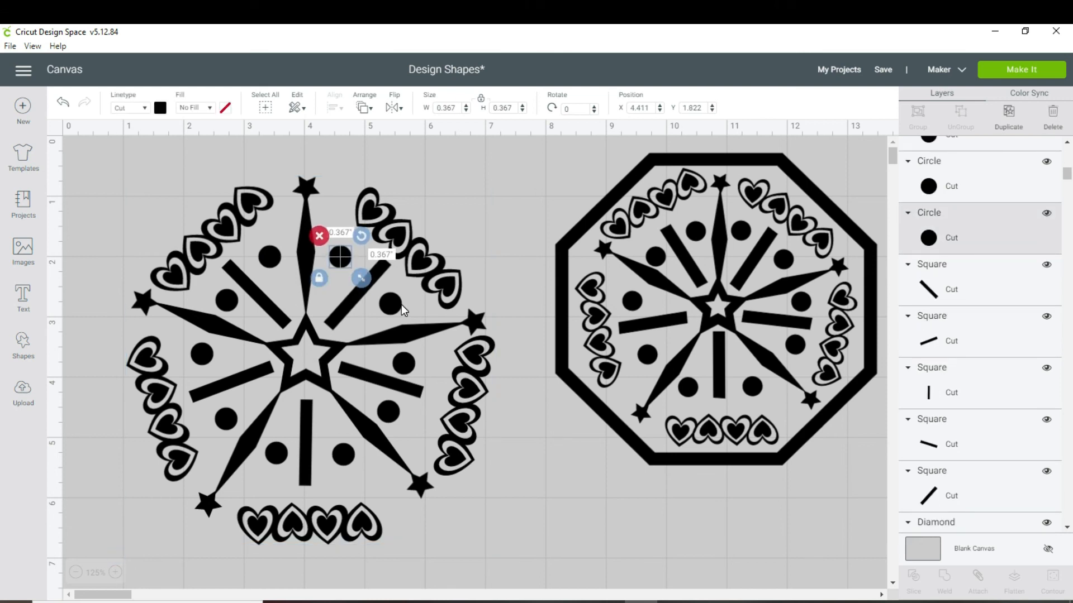
{"action": "left_click", "coordinate": [206, 353]}
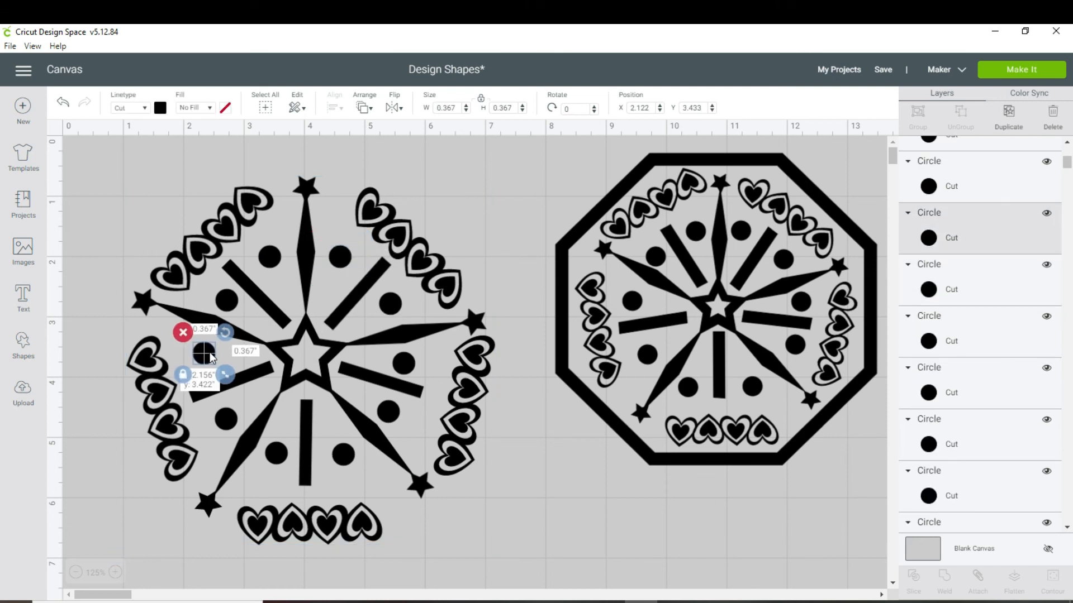
{"action": "left_click", "coordinate": [341, 457]}
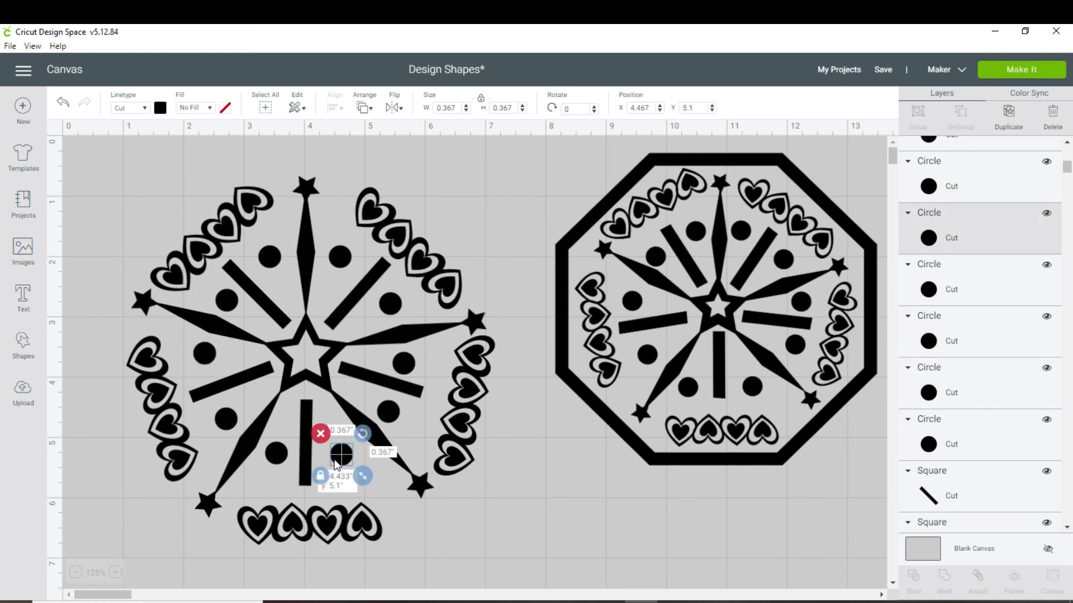
Step: Regroup all the inner shapes and preview how the pieces are laid out on the cutting mat
{"action": "left_click", "coordinate": [501, 208]}
{"action": "left_click_drag", "start_coordinate": [132, 162], "coordinate": [506, 584]}
{"action": "left_click", "coordinate": [918, 117]}
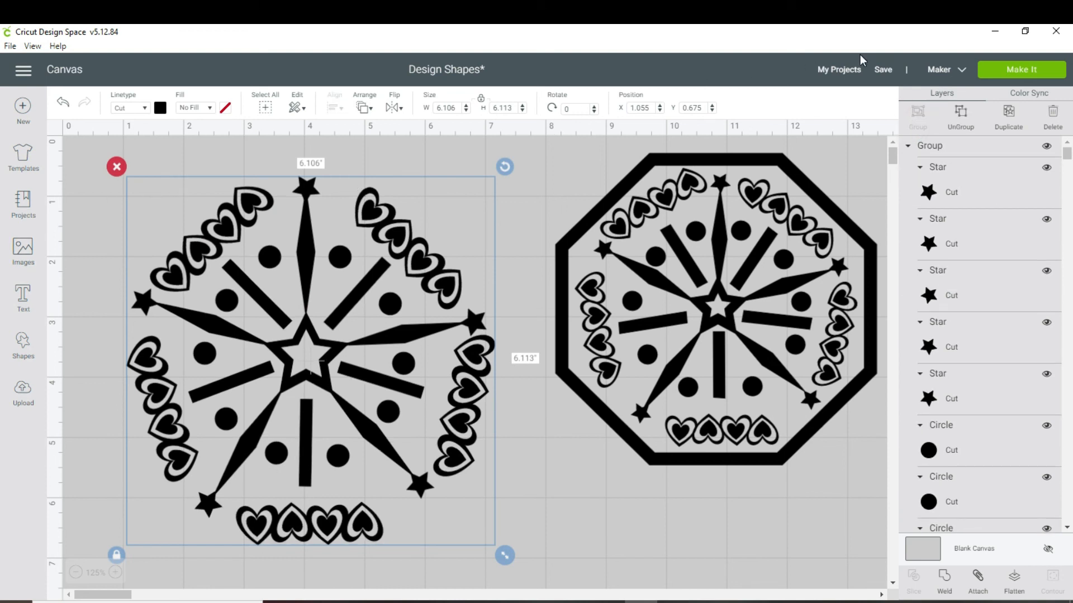
{"action": "left_click", "coordinate": [992, 77]}
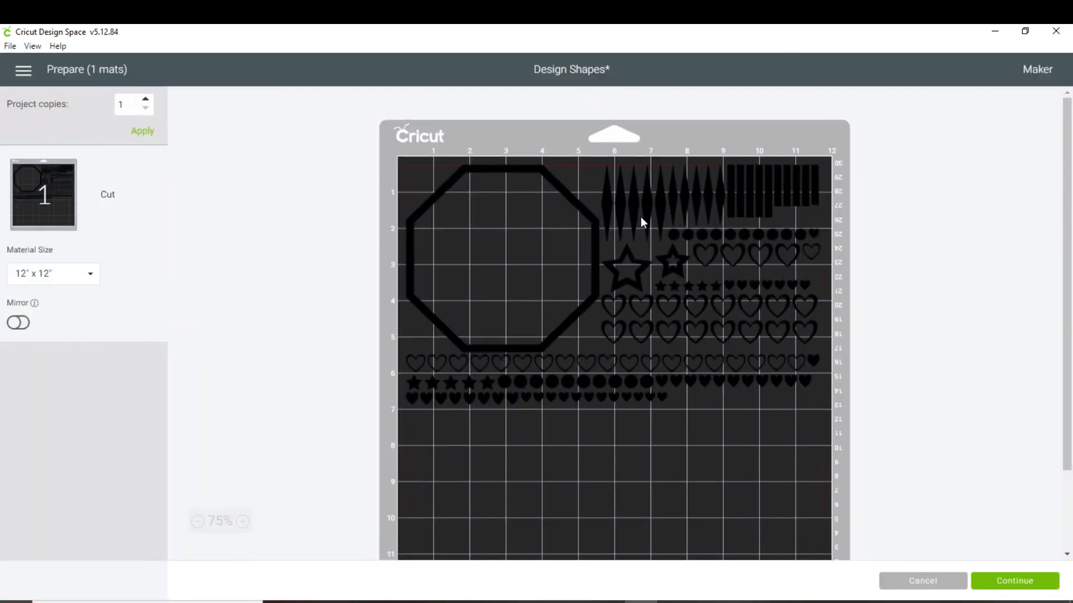
{"action": "left_click", "coordinate": [923, 582]}
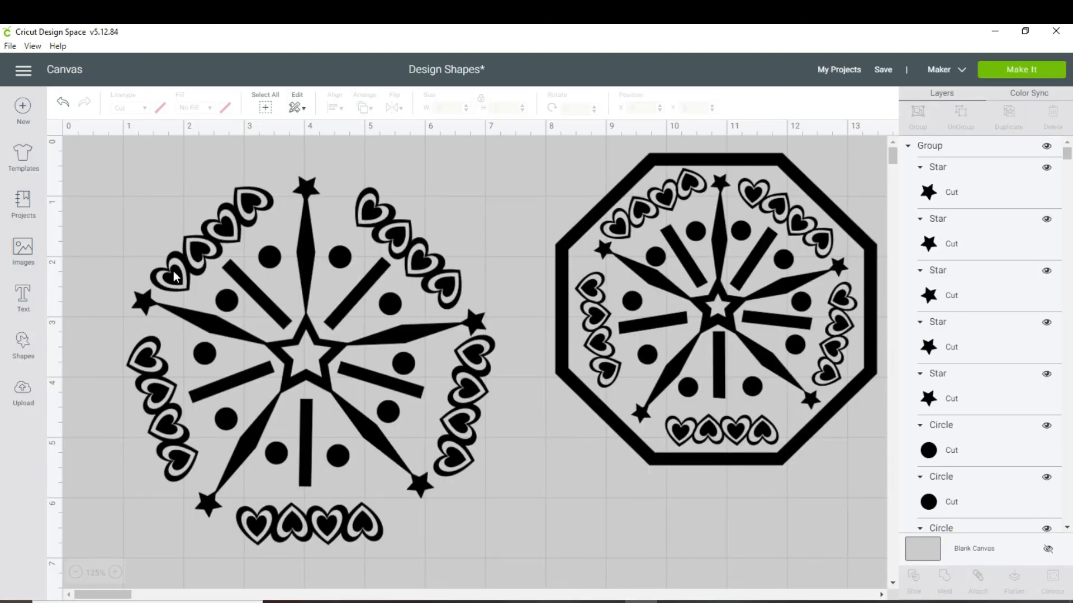
Step: Weld the inner shapes into a single piece and make the large octagon frame visible again
{"action": "left_click_drag", "start_coordinate": [115, 175], "coordinate": [505, 579]}
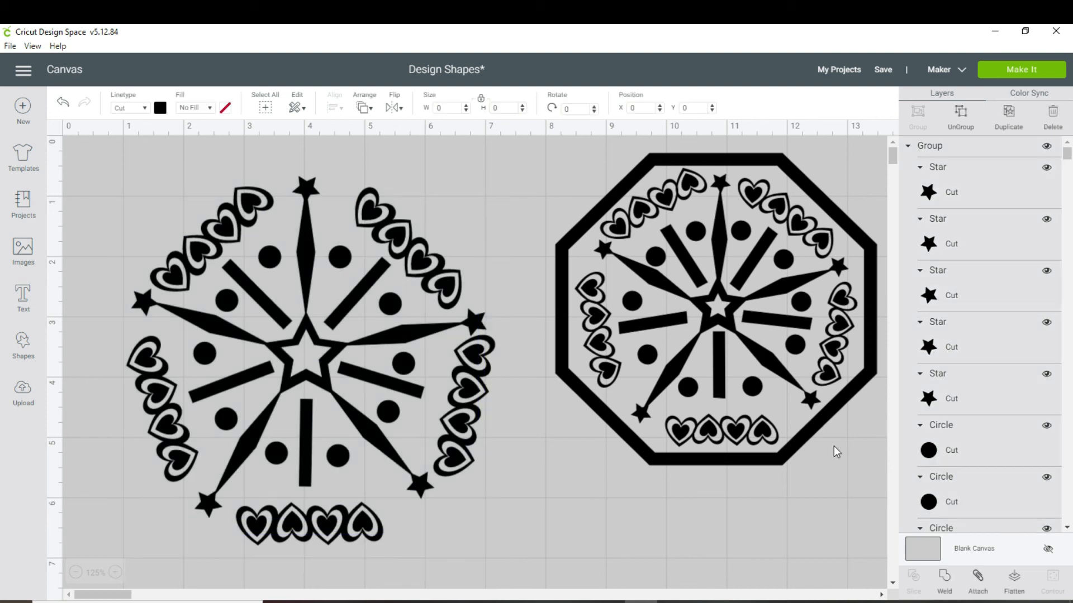
{"action": "right_click", "coordinate": [459, 425]}
{"action": "left_click", "coordinate": [480, 542]}
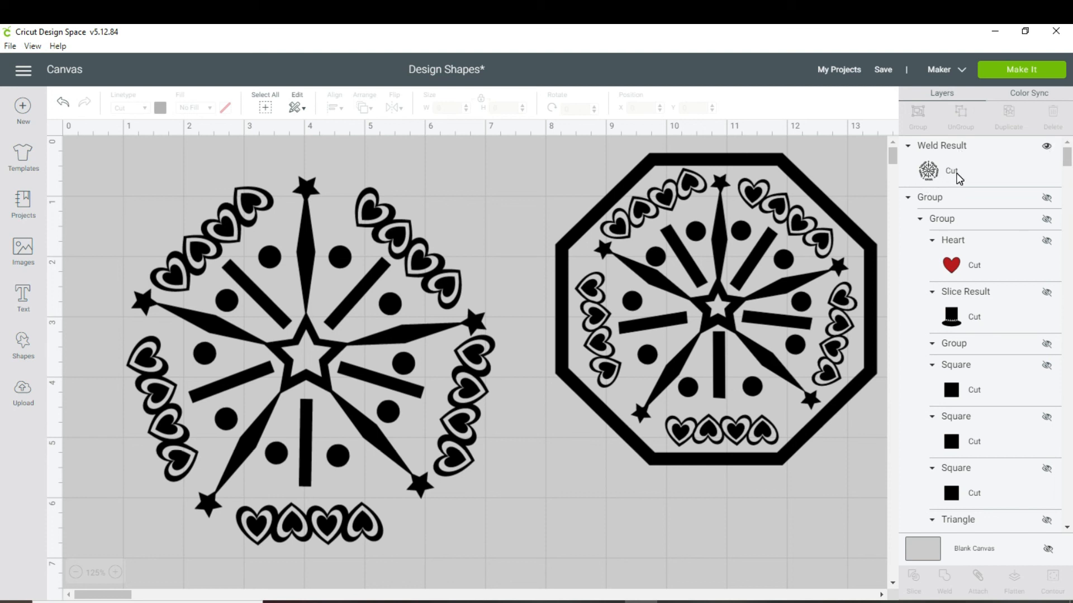
{"action": "scroll", "coordinate": [971, 148], "scroll_direction": "down", "scroll_amount": 10}
{"action": "left_click", "coordinate": [1045, 489]}
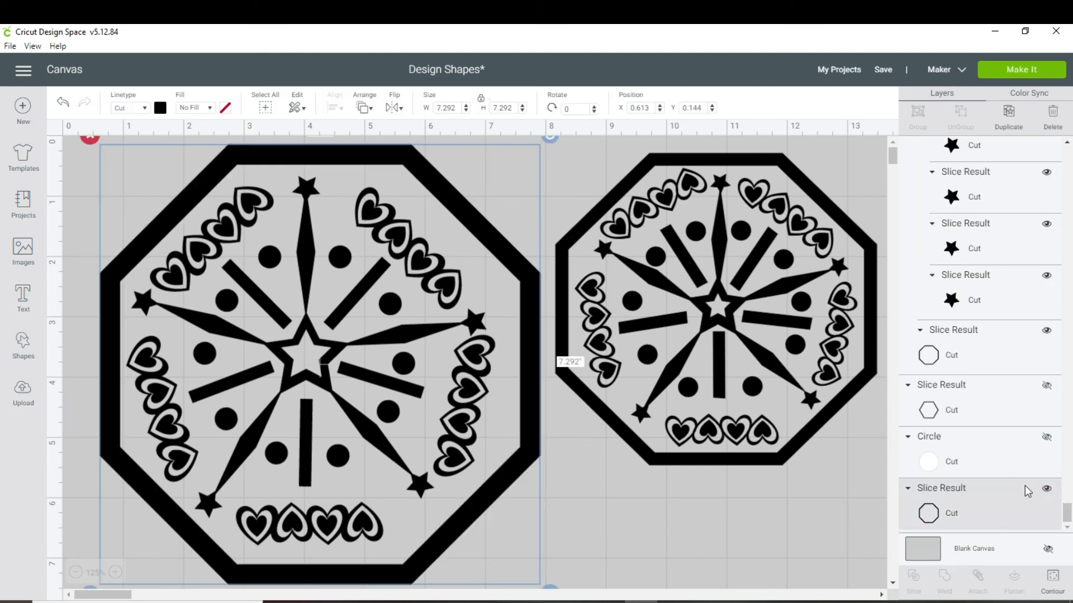
Step: Move the large octagon frame to about X 0.335, Y 0.144 and centre it with the welded inner shapes
{"action": "left_click_drag", "start_coordinate": [519, 471], "coordinate": [510, 476]}
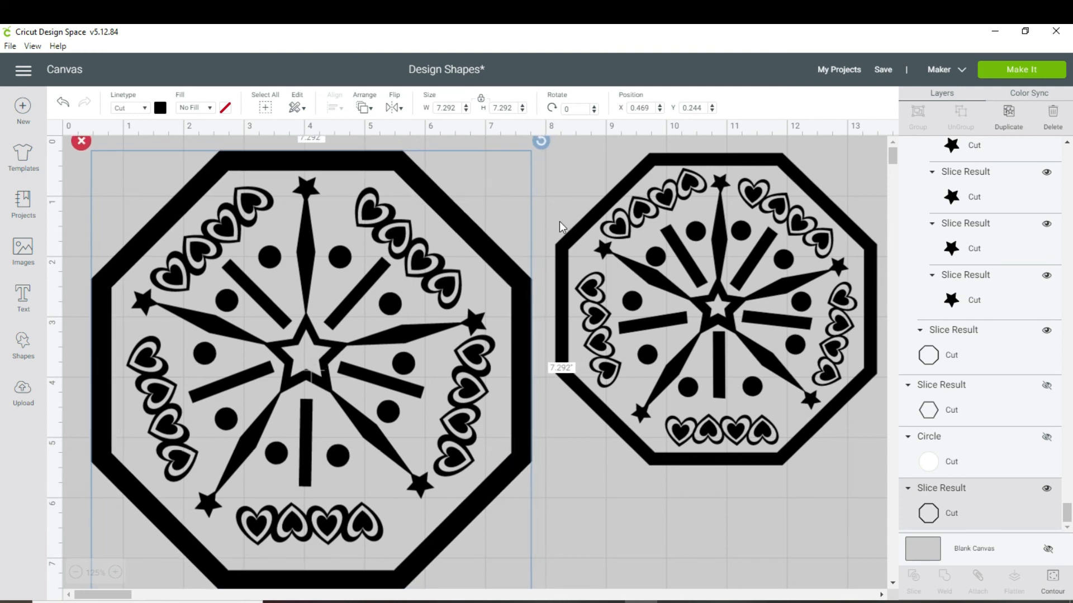
{"action": "left_click", "coordinate": [558, 221]}
{"action": "left_click", "coordinate": [141, 228]}
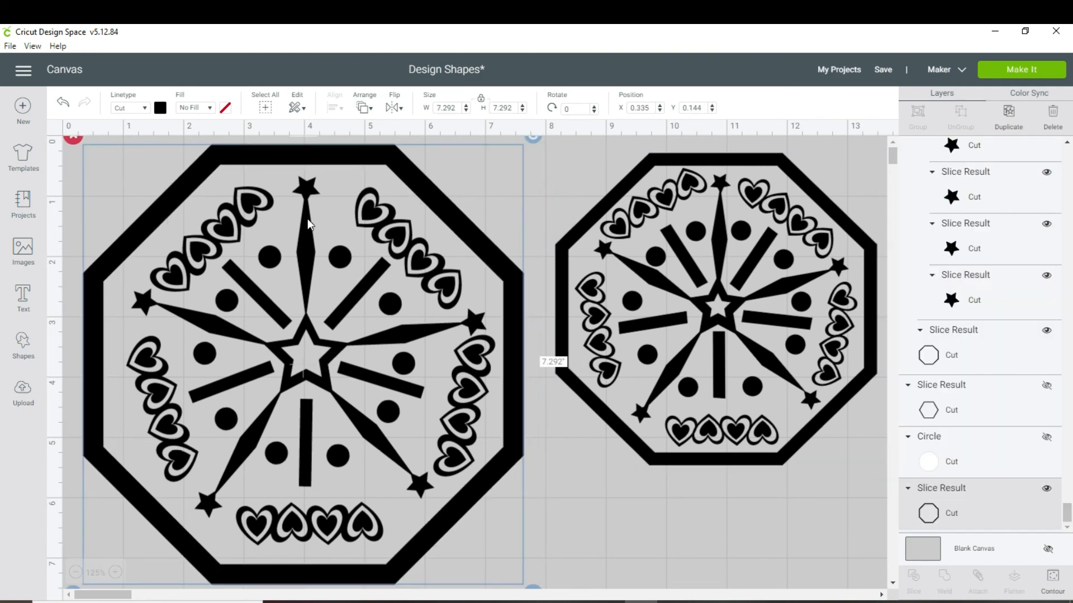
{"action": "left_click_drag", "start_coordinate": [546, 166], "coordinate": [70, 419]}
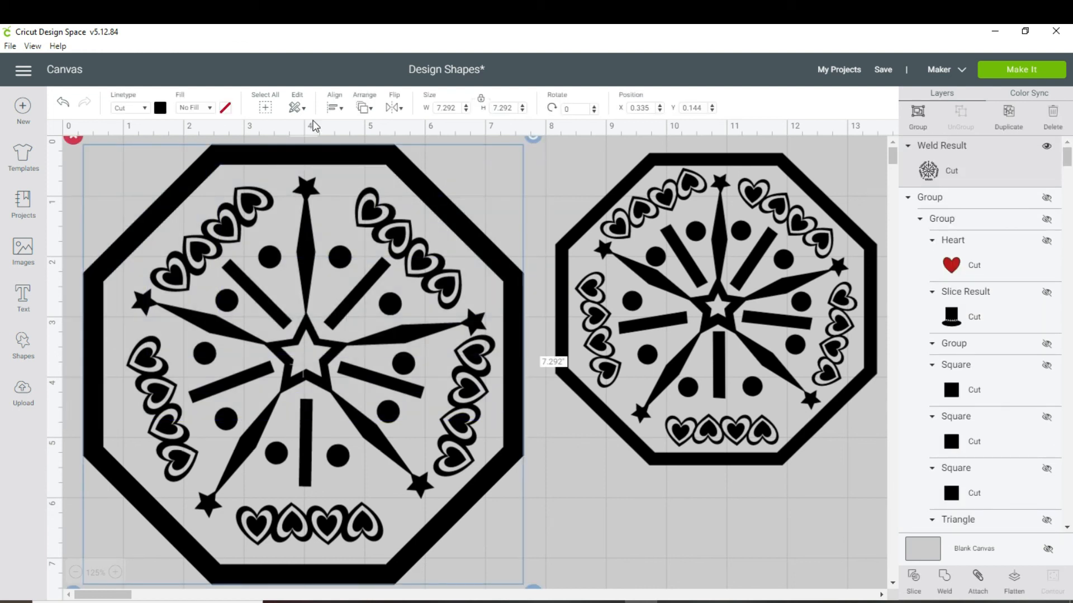
{"action": "left_click", "coordinate": [331, 107]}
{"action": "left_click", "coordinate": [364, 260]}
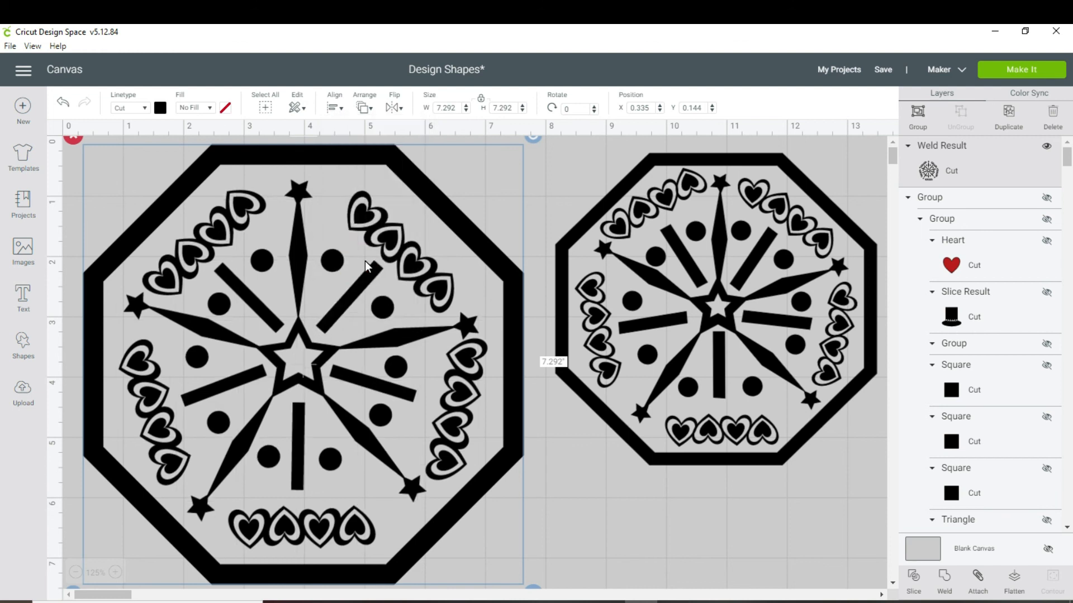
Step: Weld the large octagon frame and its inner shapes together and preview the layout on the cutting mat
{"action": "left_click_drag", "start_coordinate": [98, 143], "coordinate": [485, 552]}
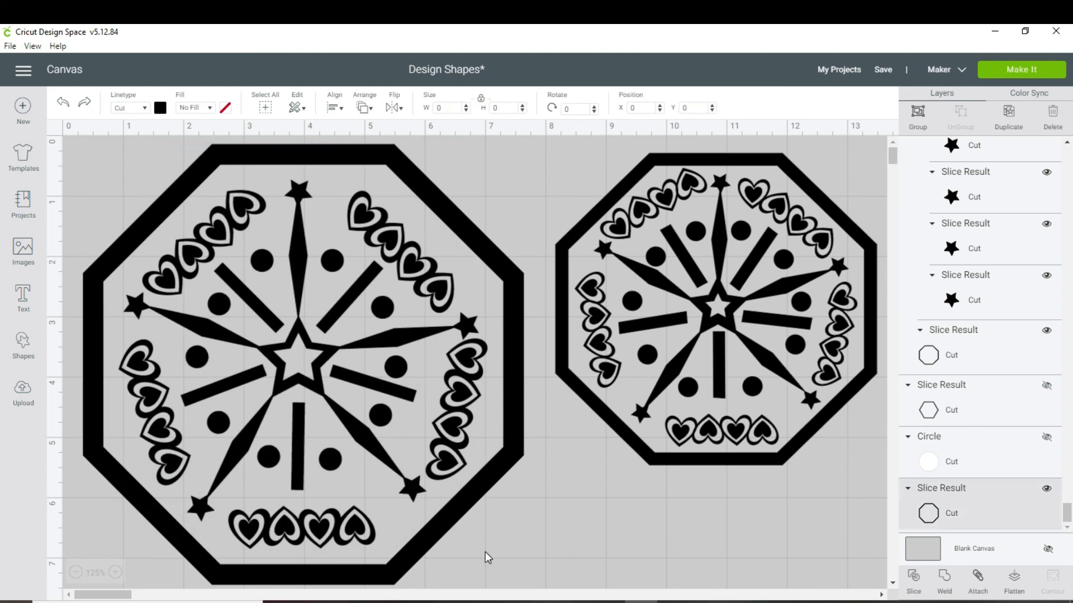
{"action": "right_click", "coordinate": [382, 446]}
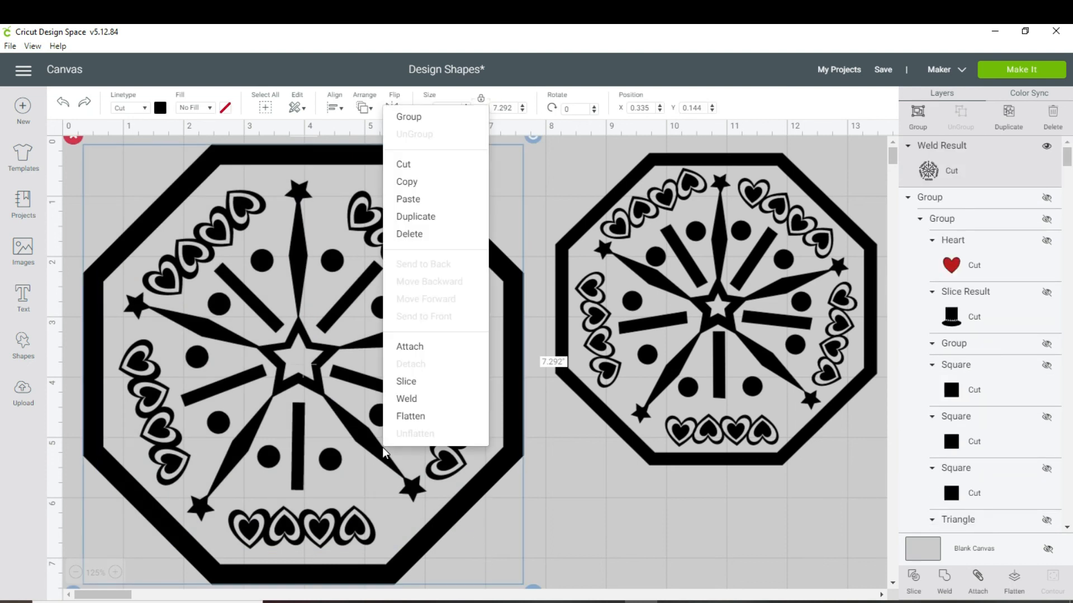
{"action": "left_click", "coordinate": [410, 399]}
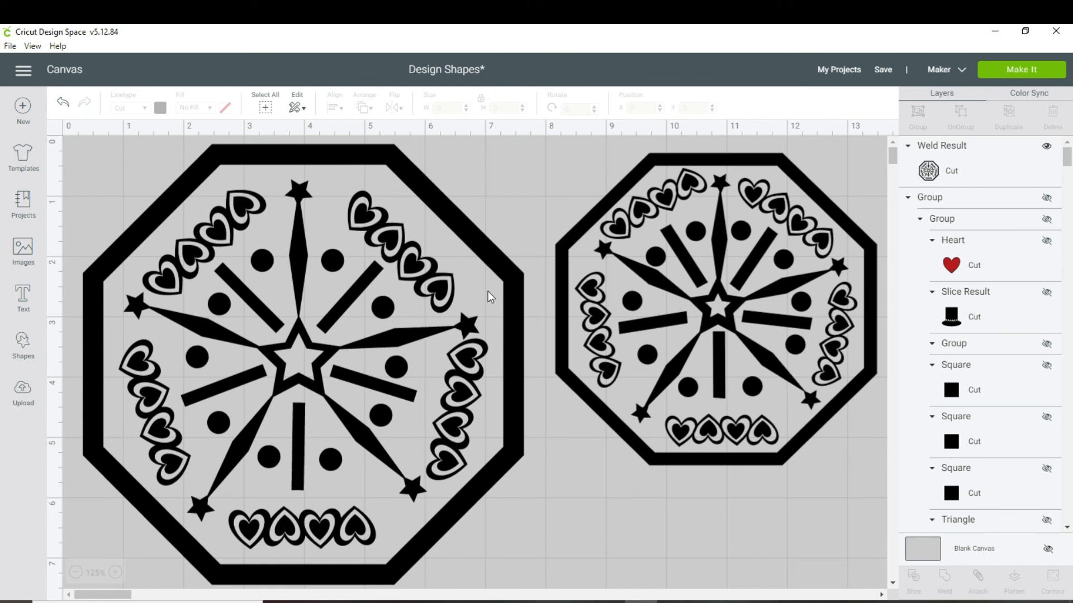
{"action": "left_click", "coordinate": [1010, 69]}
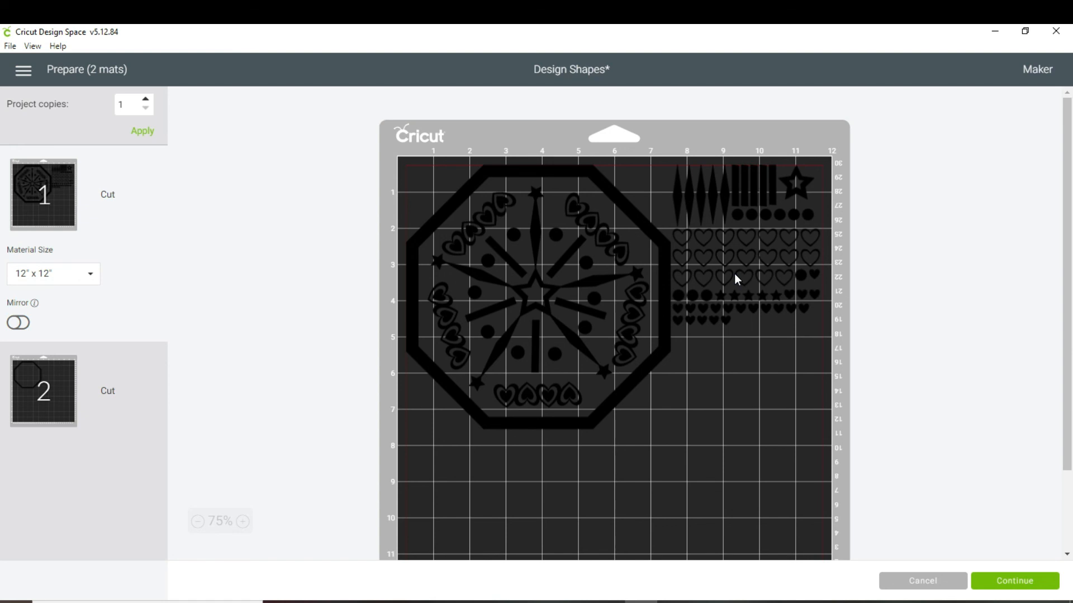
{"action": "left_click", "coordinate": [909, 586]}
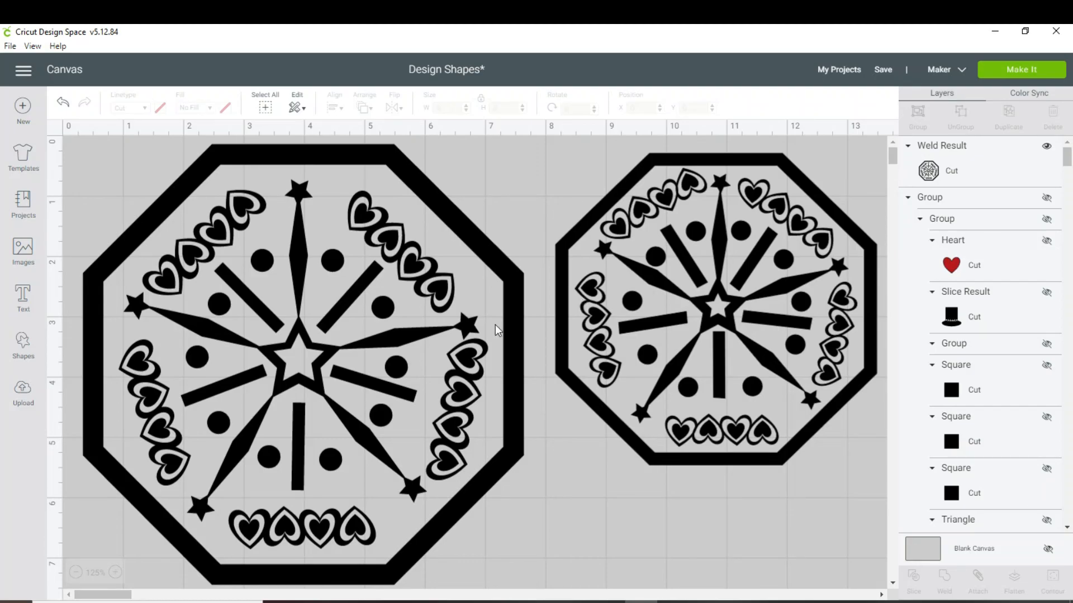
Step: Shift the welded octagon to about X 0.202, Y 0.167, group it with the smaller octagon and scale the group down
{"action": "left_click", "coordinate": [495, 324]}
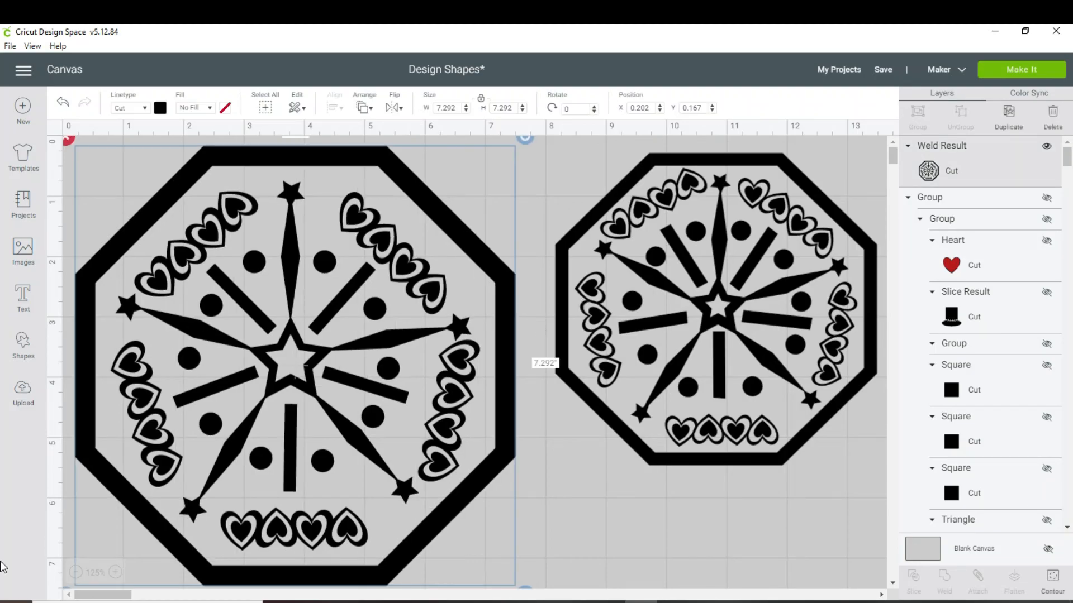
{"action": "left_click", "coordinate": [75, 572]}
{"action": "left_click", "coordinate": [581, 469]}
{"action": "left_click_drag", "start_coordinate": [634, 461], "coordinate": [162, 130]}
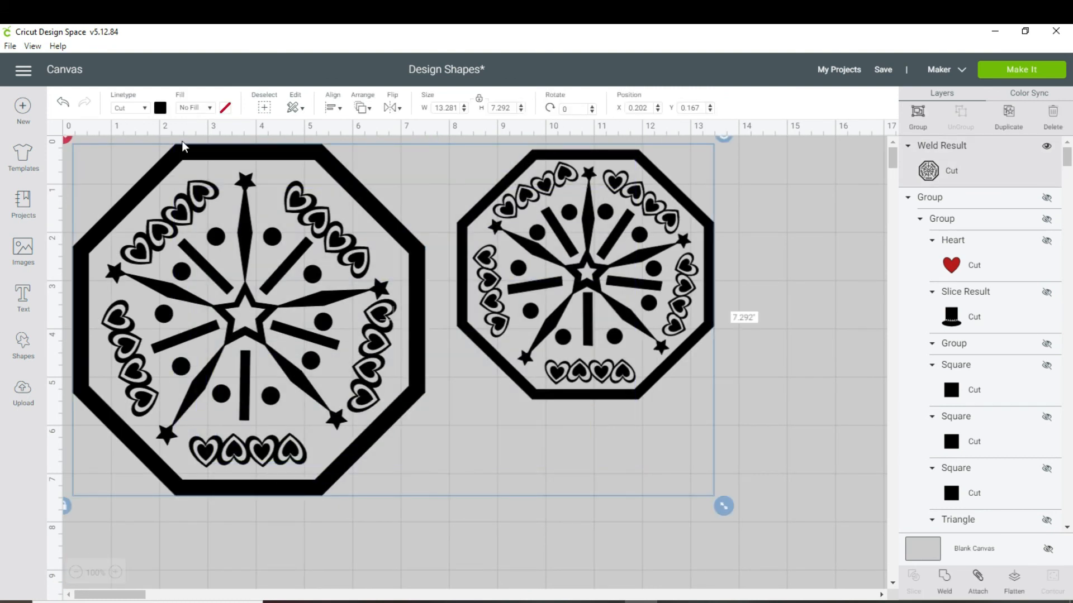
{"action": "left_click", "coordinate": [917, 112]}
{"action": "left_click_drag", "start_coordinate": [724, 502], "coordinate": [546, 333]}
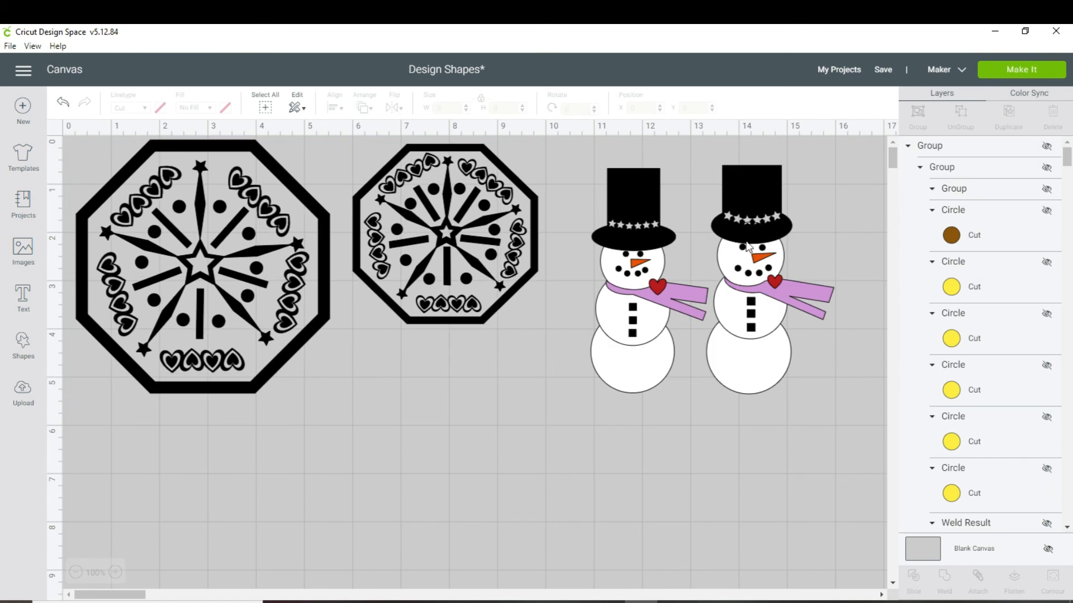
Step: Enlarge the snowmen group to about 5.8 in wide and the octagon group to about 10.03 in wide
{"action": "left_click", "coordinate": [747, 246]}
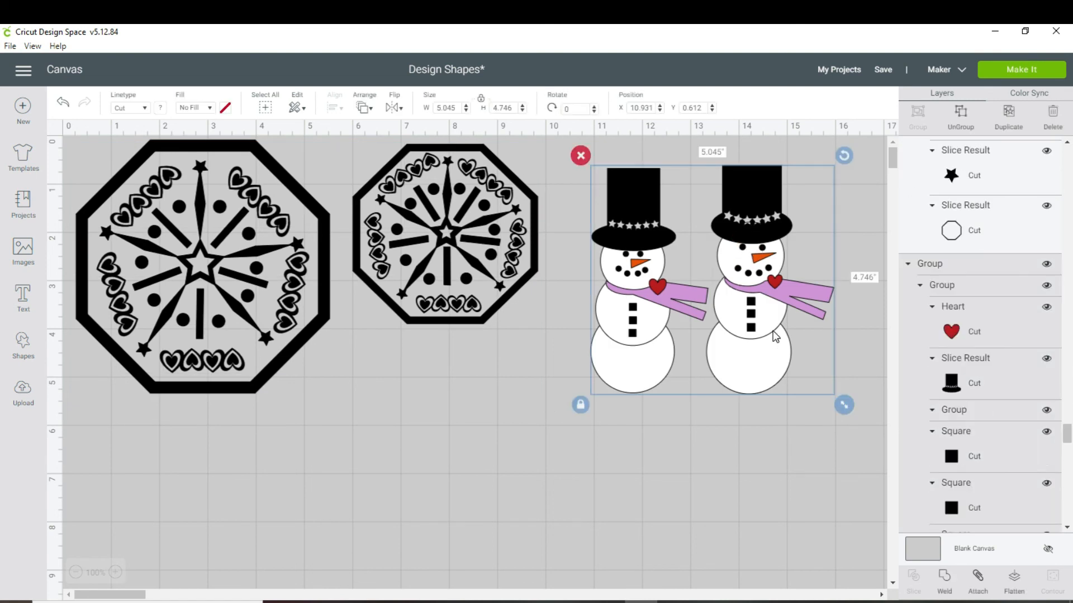
{"action": "left_click_drag", "start_coordinate": [838, 394], "coordinate": [897, 466]}
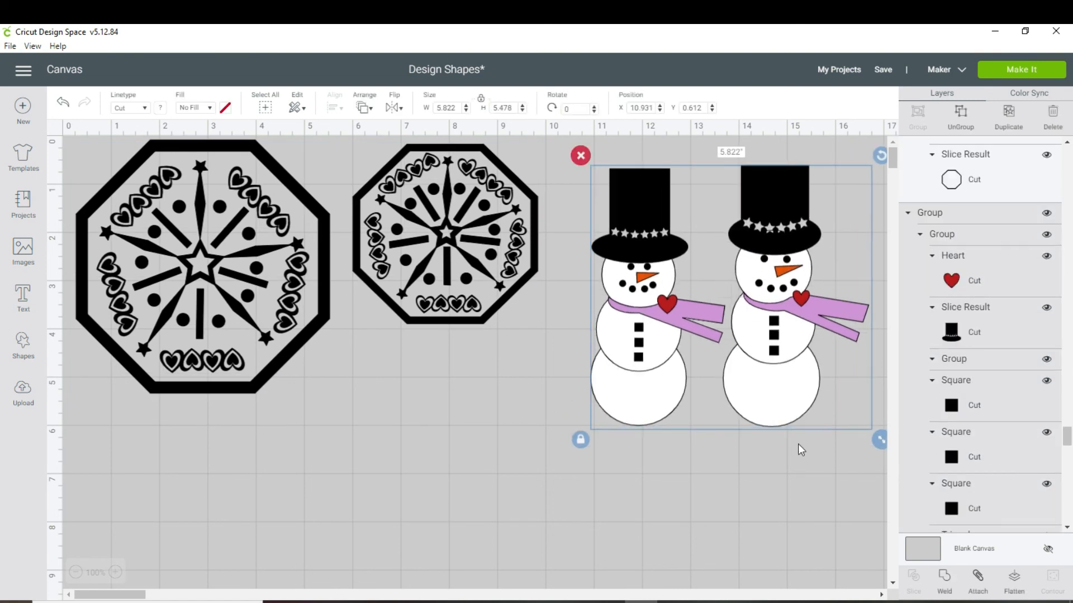
{"action": "left_click", "coordinate": [472, 296]}
{"action": "left_click_drag", "start_coordinate": [555, 408], "coordinate": [570, 436]}
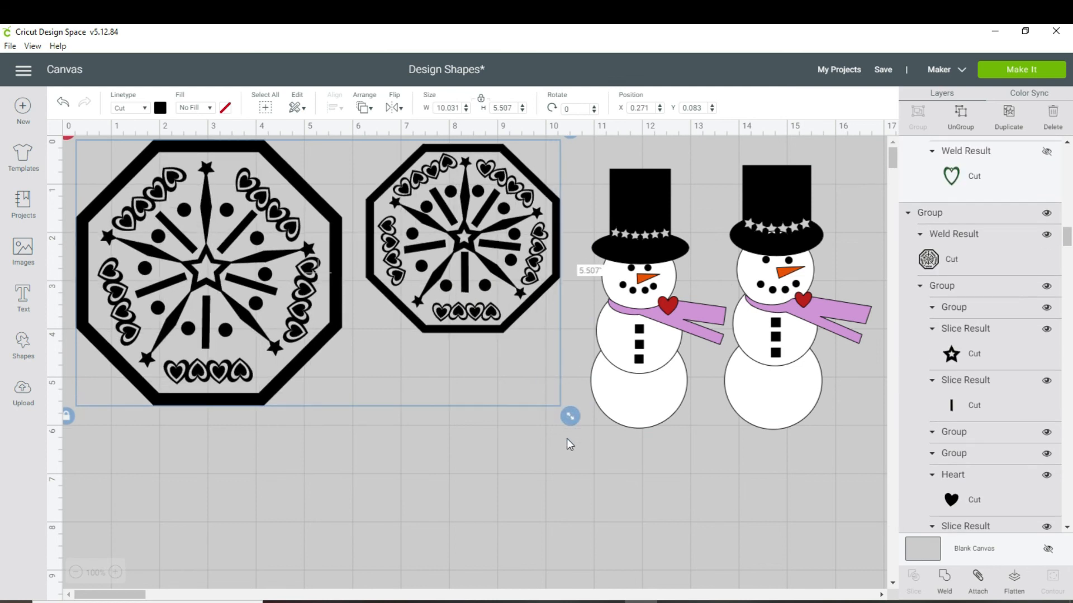
{"action": "left_click", "coordinate": [570, 444]}
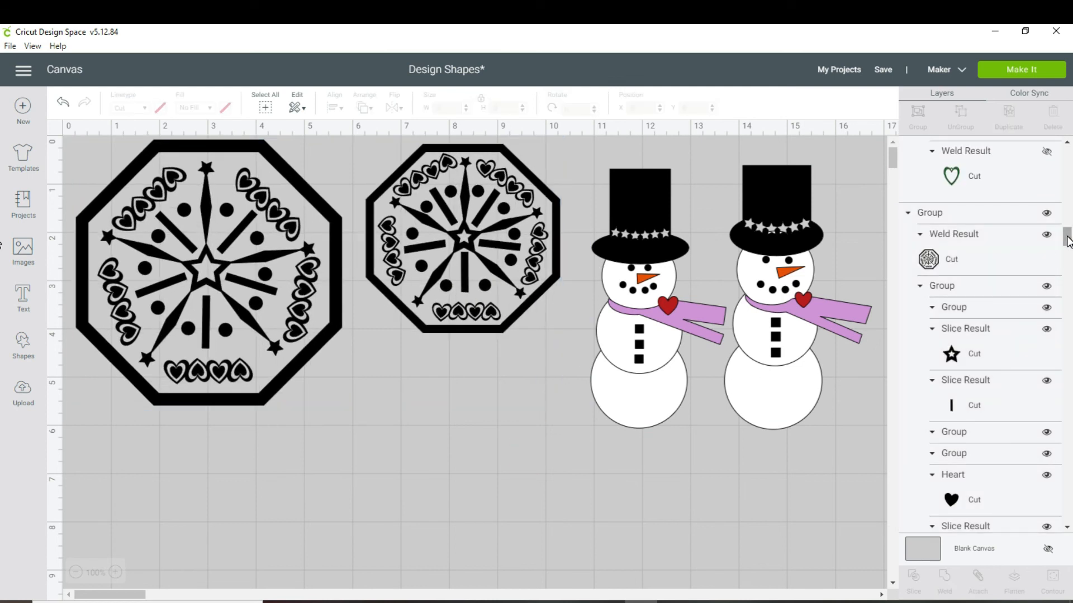
Step: Unhide the group with the football hearts and the flower, enlarge it and place it below the octagons
{"action": "left_click_drag", "start_coordinate": [1067, 242], "coordinate": [1067, 162]}
{"action": "left_click", "coordinate": [1046, 146]}
{"action": "left_click_drag", "start_coordinate": [486, 462], "coordinate": [481, 408]}
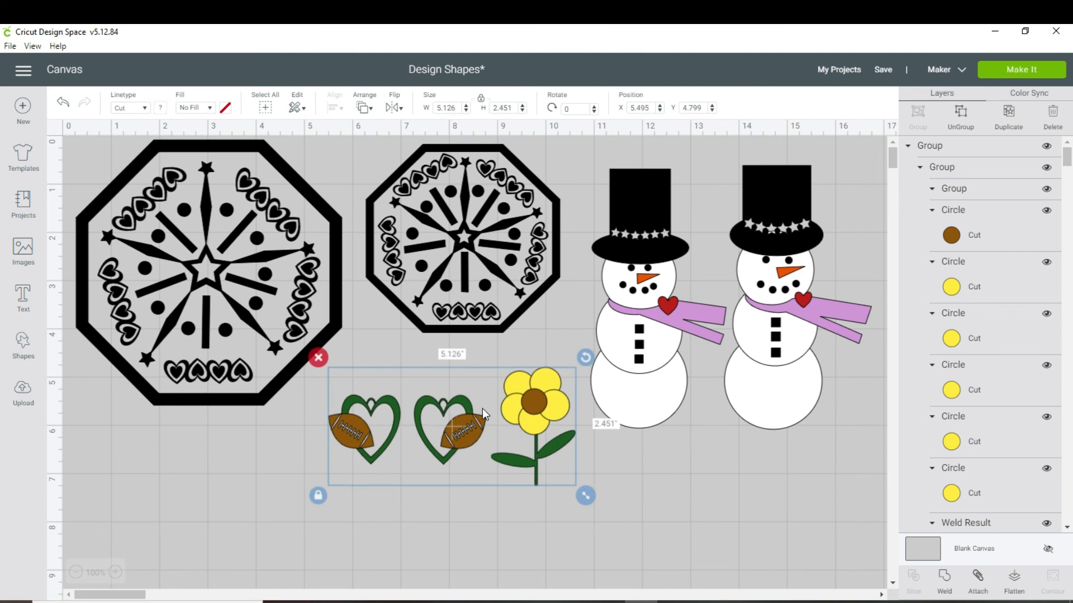
{"action": "left_click_drag", "start_coordinate": [585, 495], "coordinate": [649, 527]}
{"action": "left_click_drag", "start_coordinate": [575, 503], "coordinate": [525, 526]}
{"action": "left_click", "coordinate": [709, 536]}
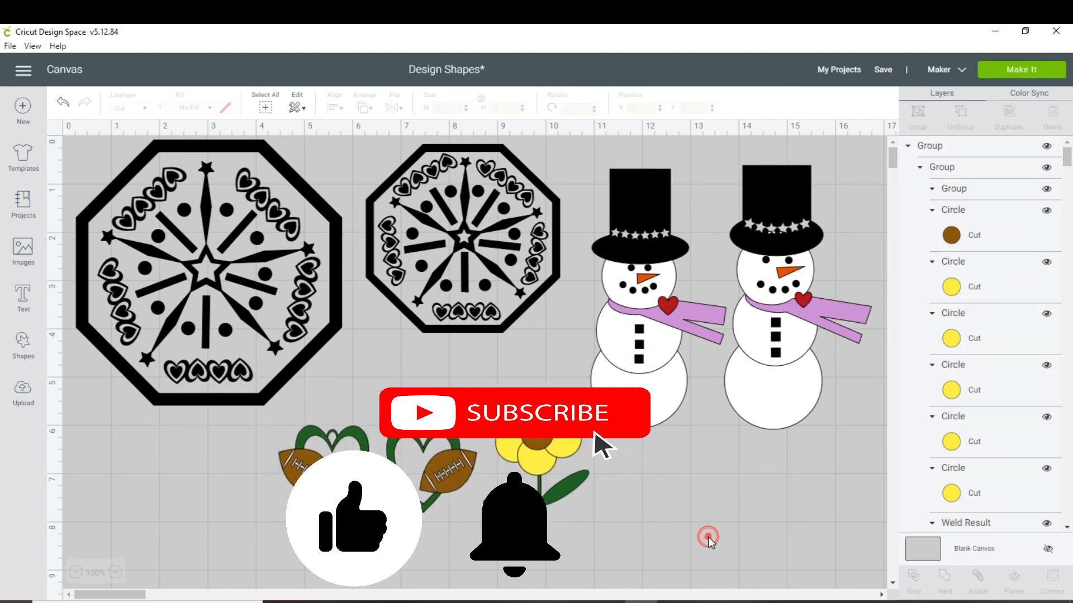